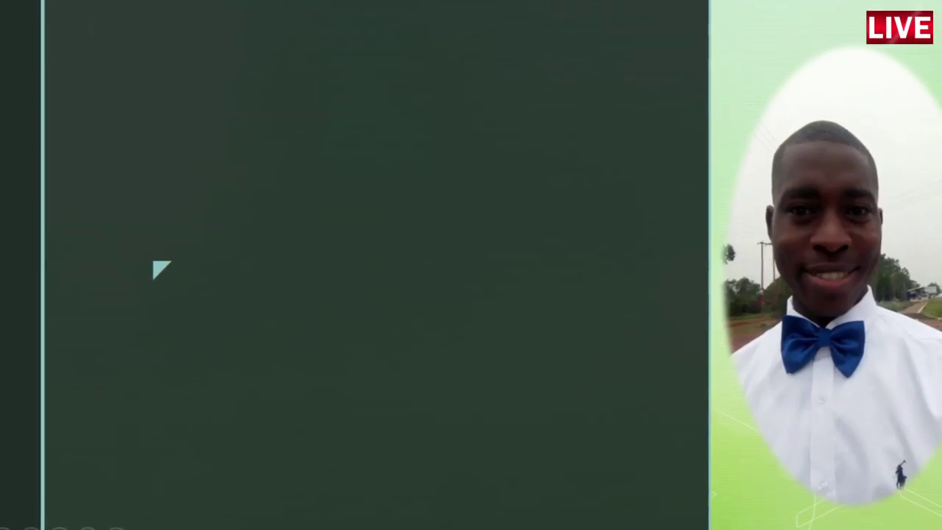
Reveal the MICROSOFT EXCEL title and MODULE 1 subtitle, advance to the Sum bullet, then close the slideshow
click(454, 250)
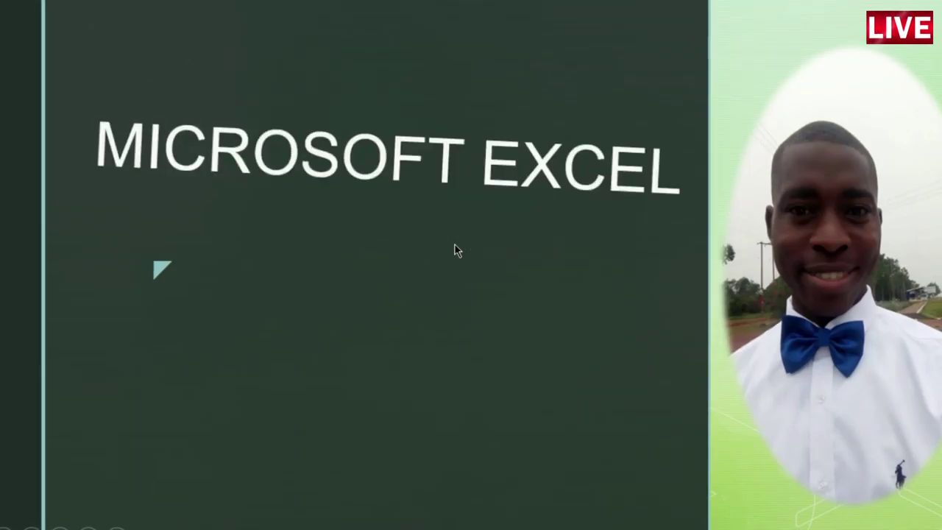
click(455, 251)
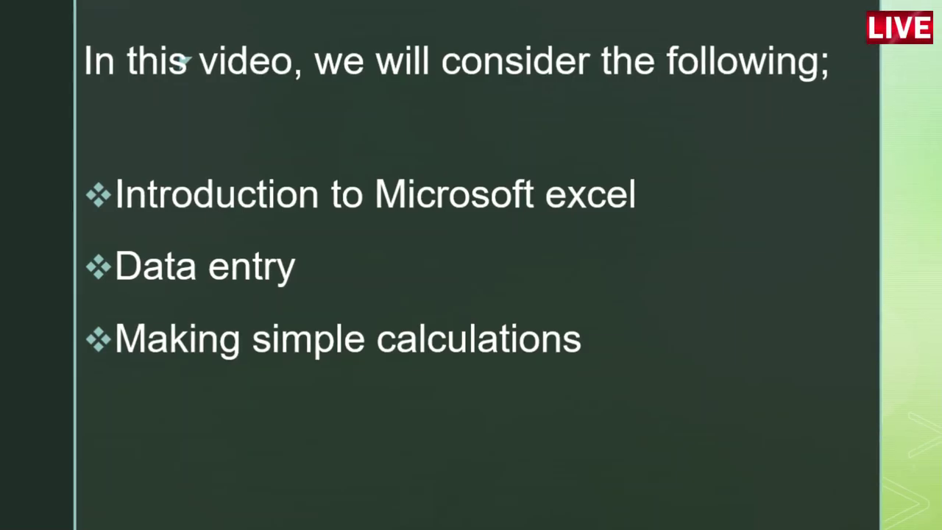
click(184, 62)
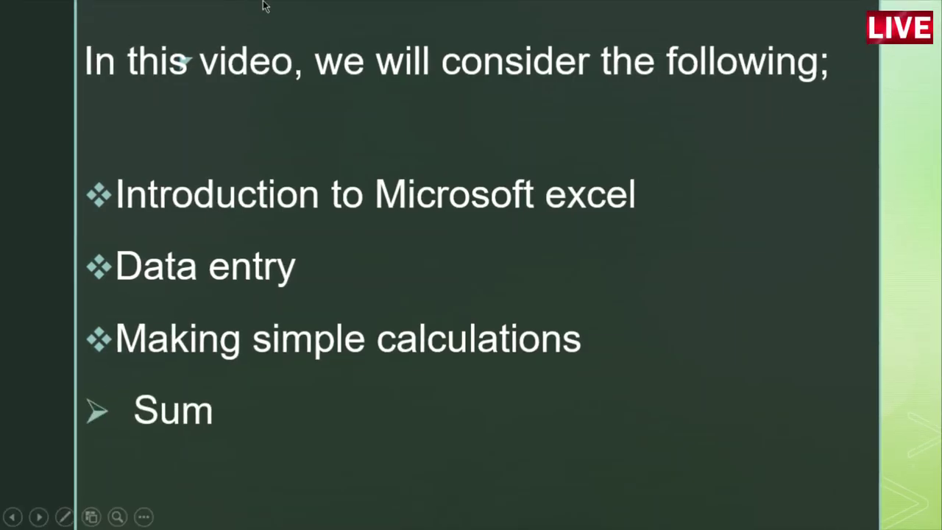
mouse_move(273, 5)
click(377, 27)
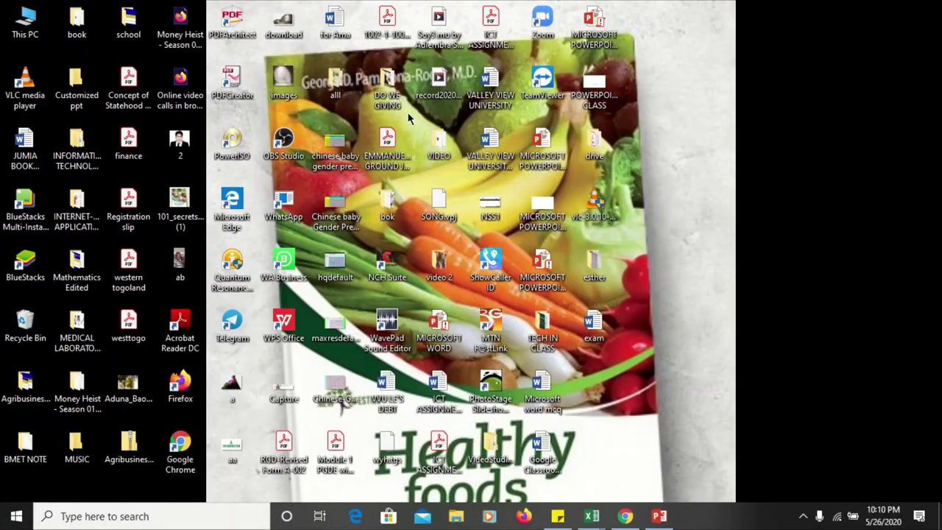
Search the Start menu for EXCEL, launch Excel 2016 and maximize its start screen
click(18, 518)
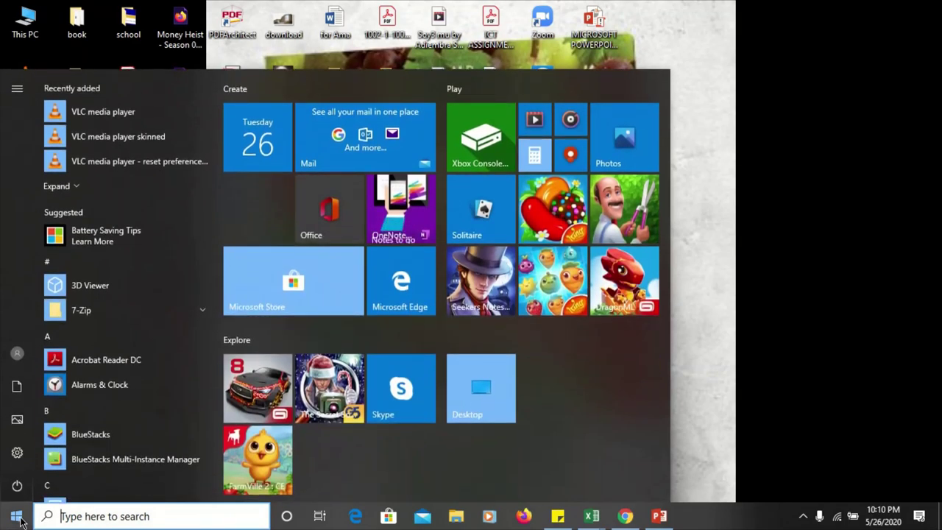
text(EXCE)
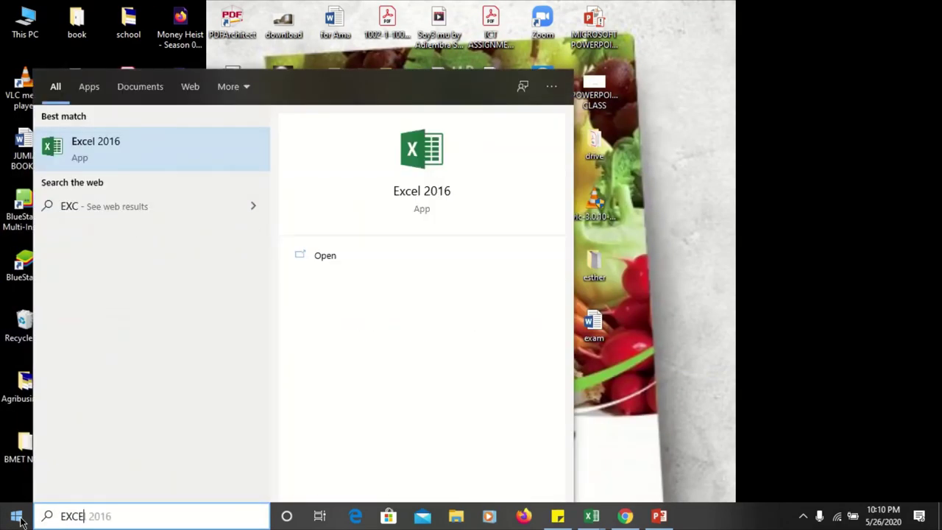
text(L)
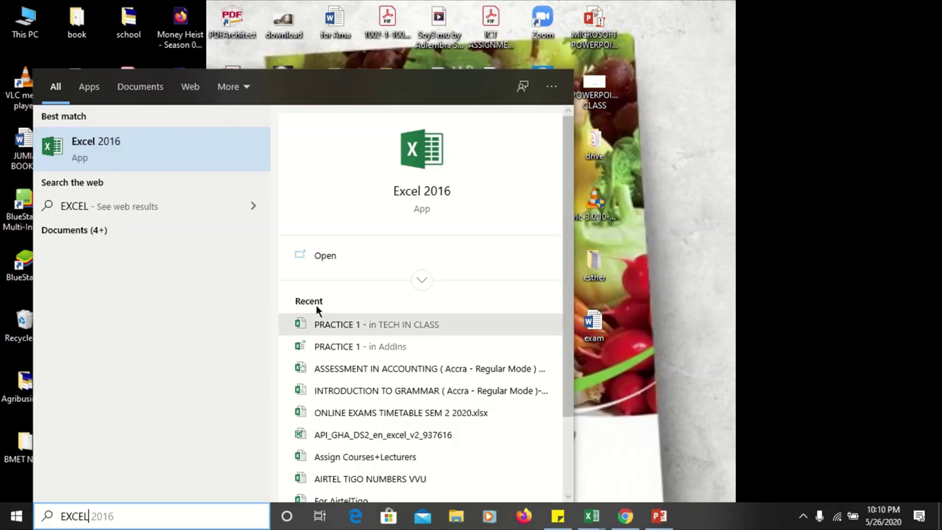
click(425, 193)
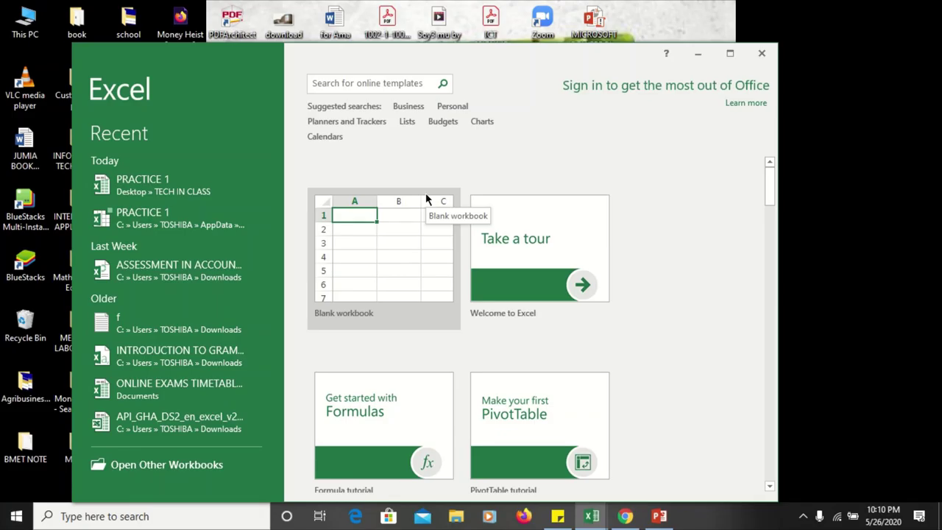
click(729, 53)
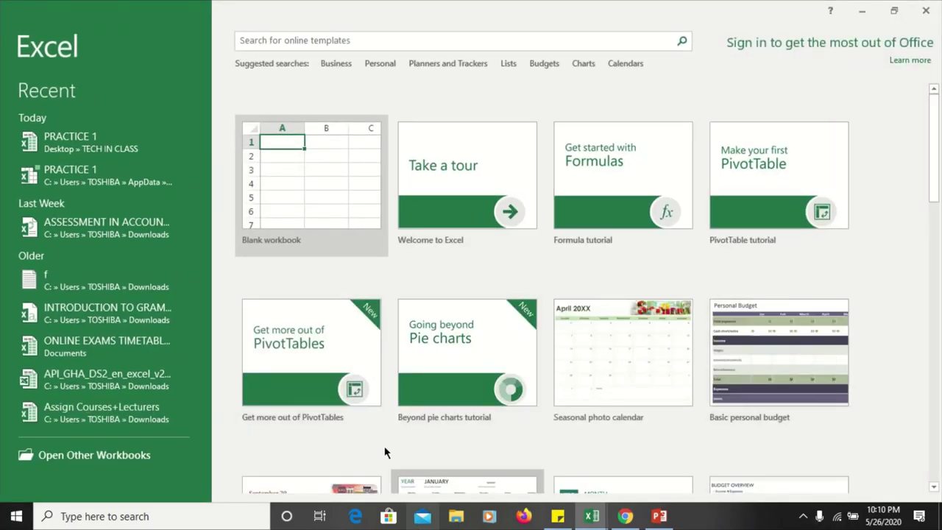
click(337, 64)
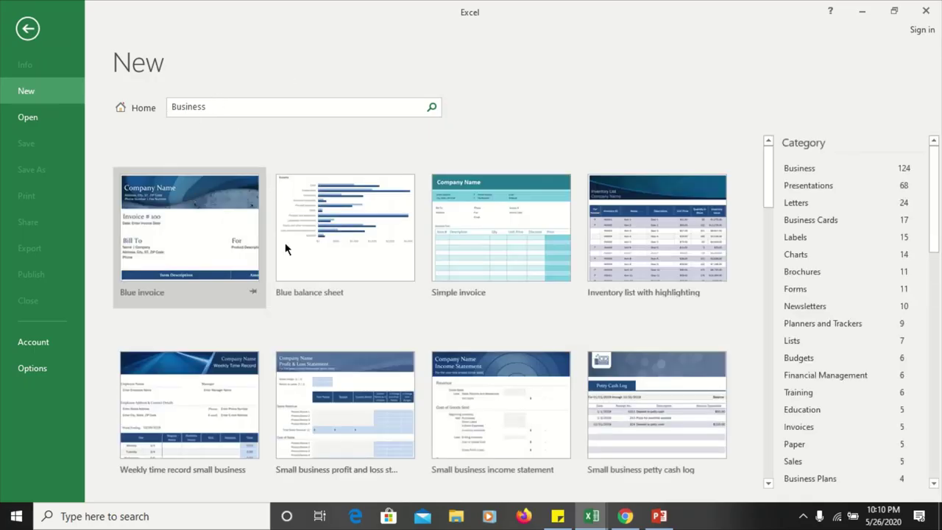
scroll(343, 382, down, 3)
scroll(322, 391, down, 3)
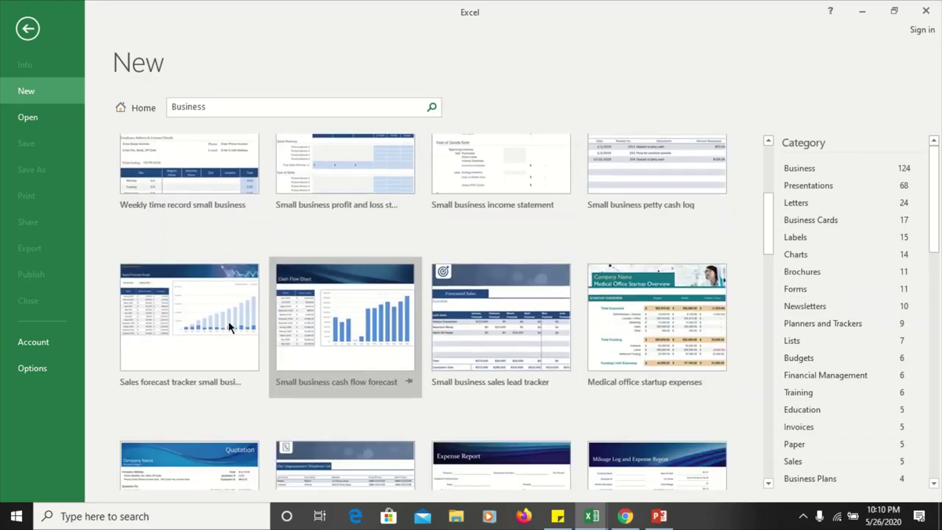
click(28, 29)
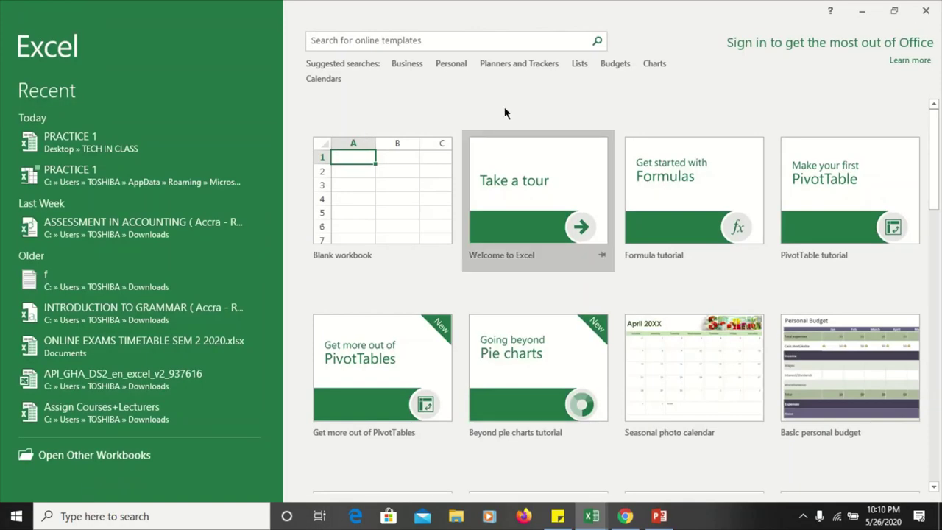
click(450, 65)
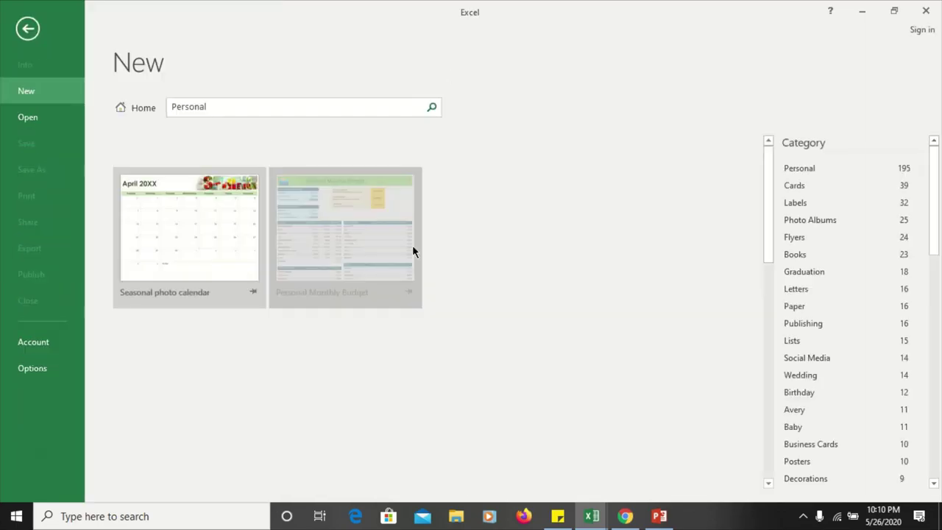
scroll(427, 301, down, 2)
scroll(420, 307, down, 3)
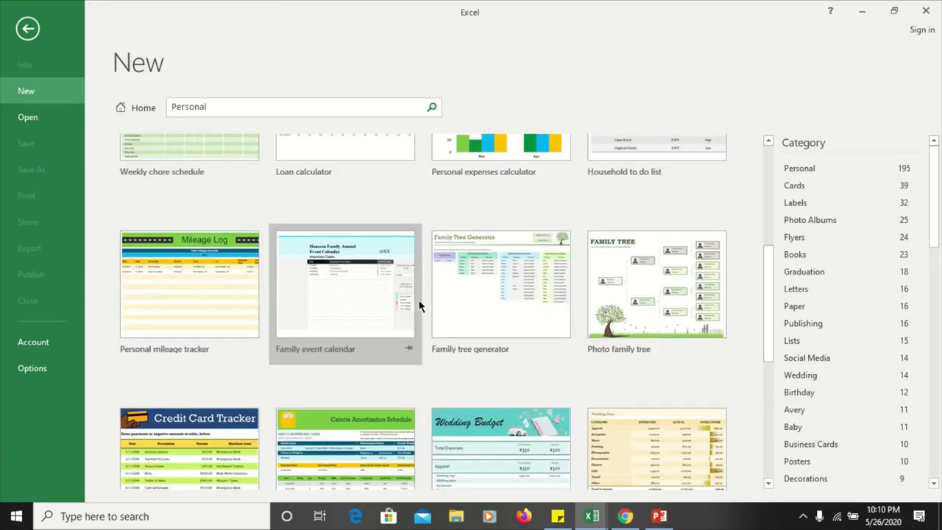
click(26, 30)
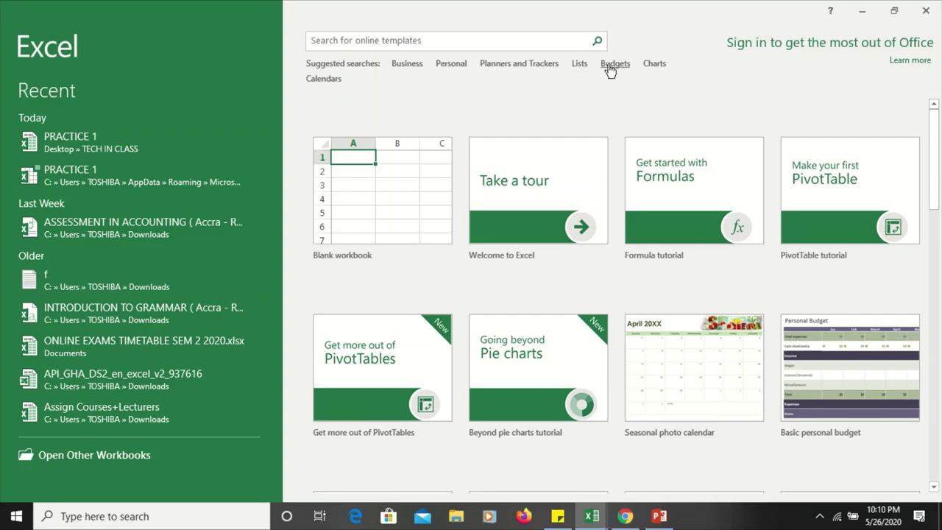
click(614, 64)
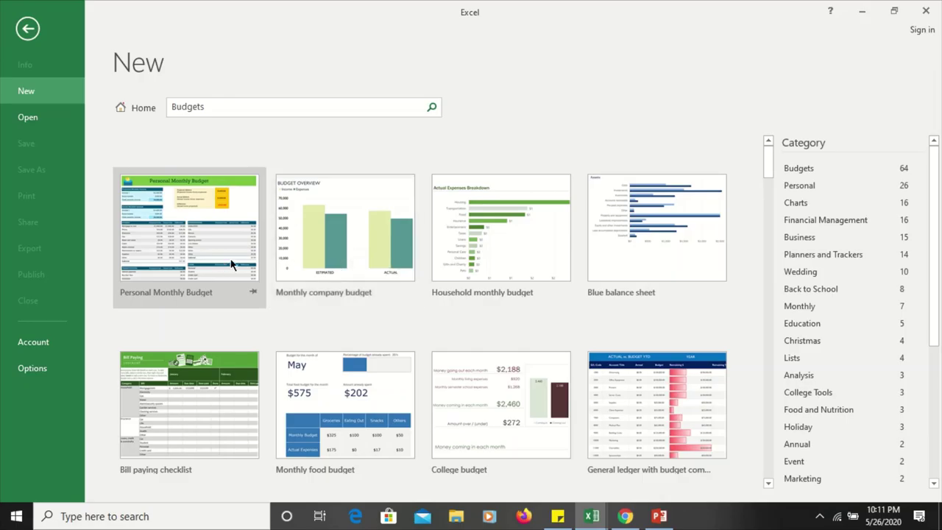
click(195, 216)
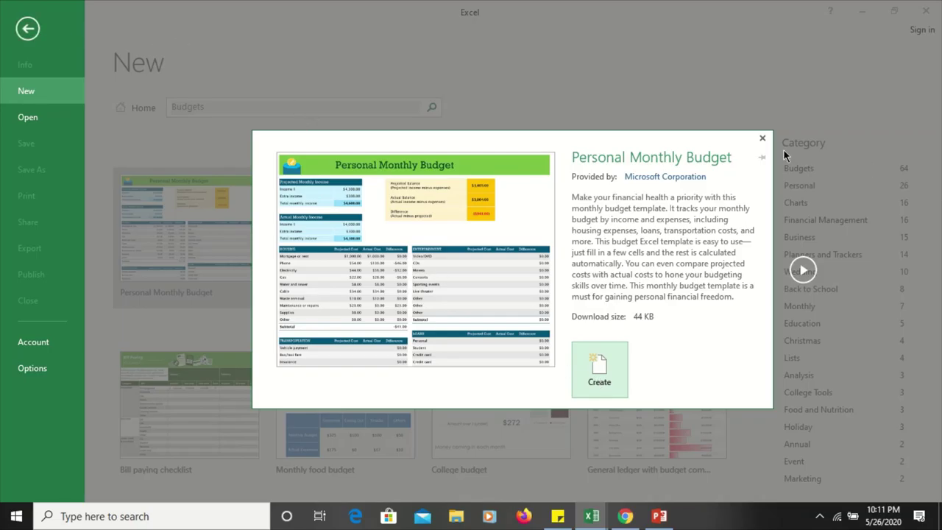
click(762, 139)
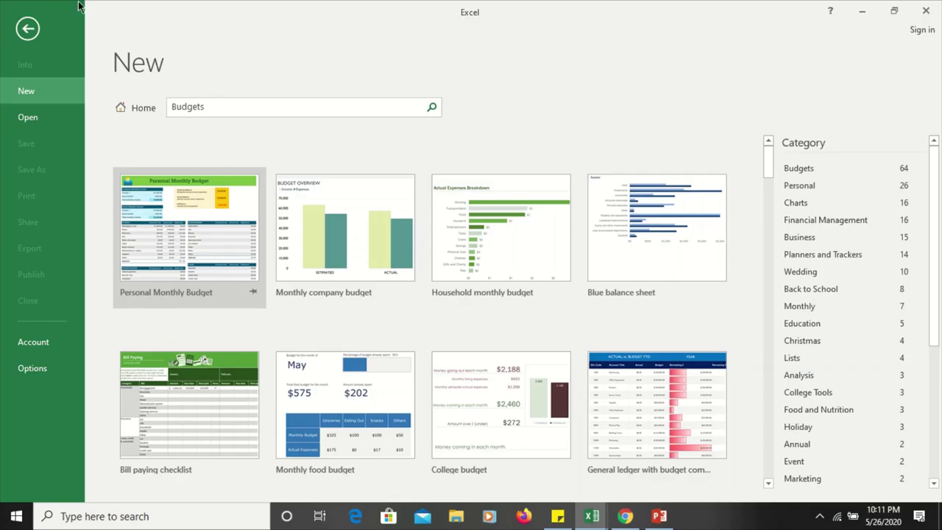
click(29, 31)
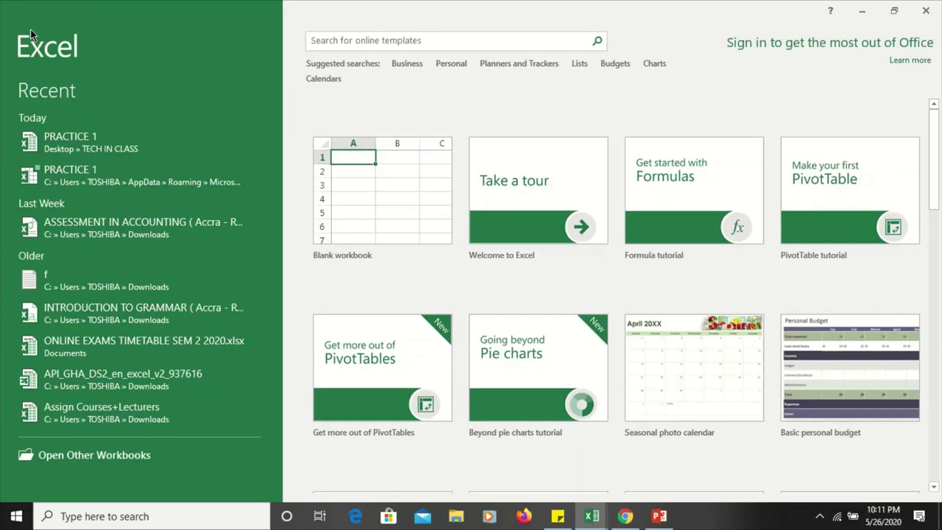
click(406, 212)
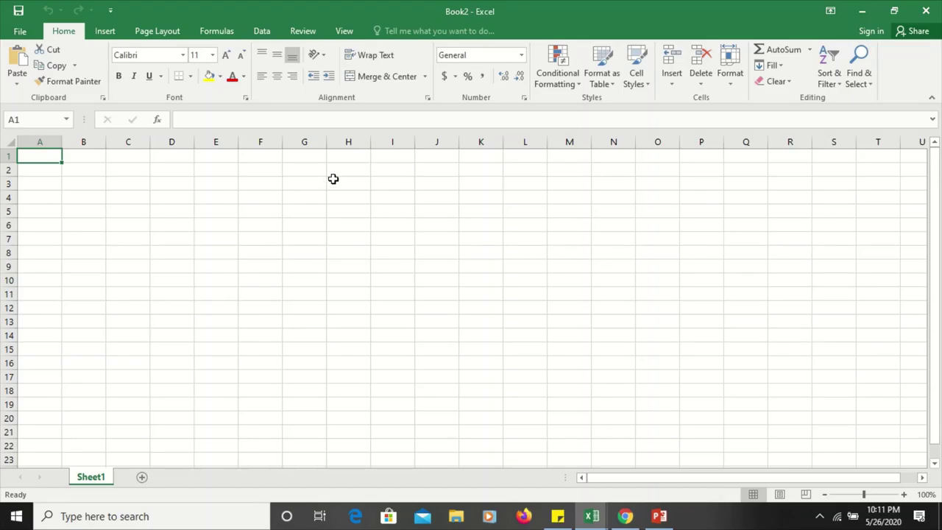
Create the blank workbook Book2 and bring up its File backstage view
mouse_move(420, 37)
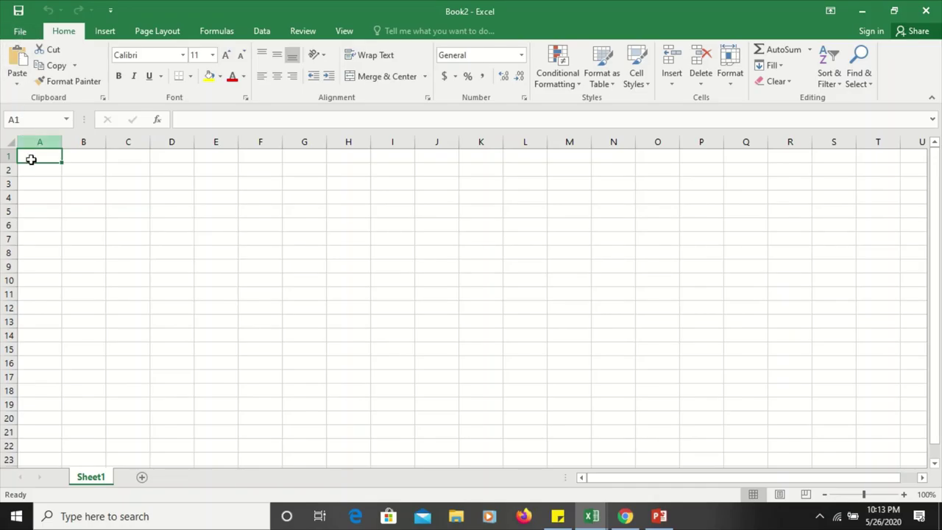
click(20, 31)
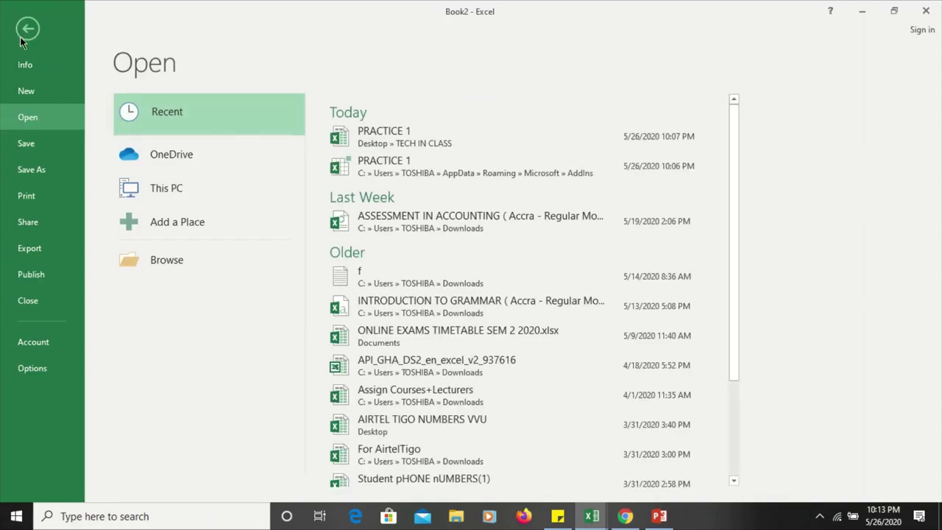
In Save As, browse to the TECH IN CLASS folder and name the workbook PRACTICE 1
click(33, 171)
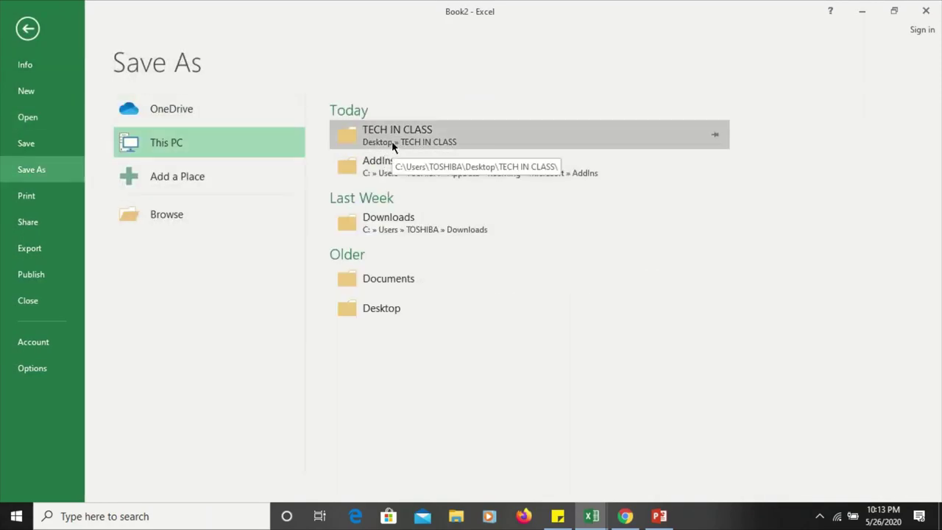
click(377, 316)
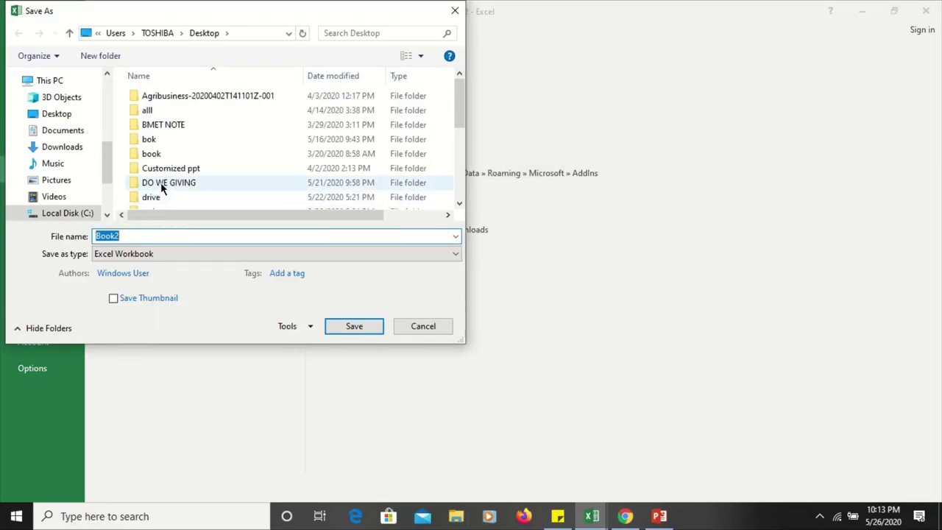
click(163, 186)
key(t)
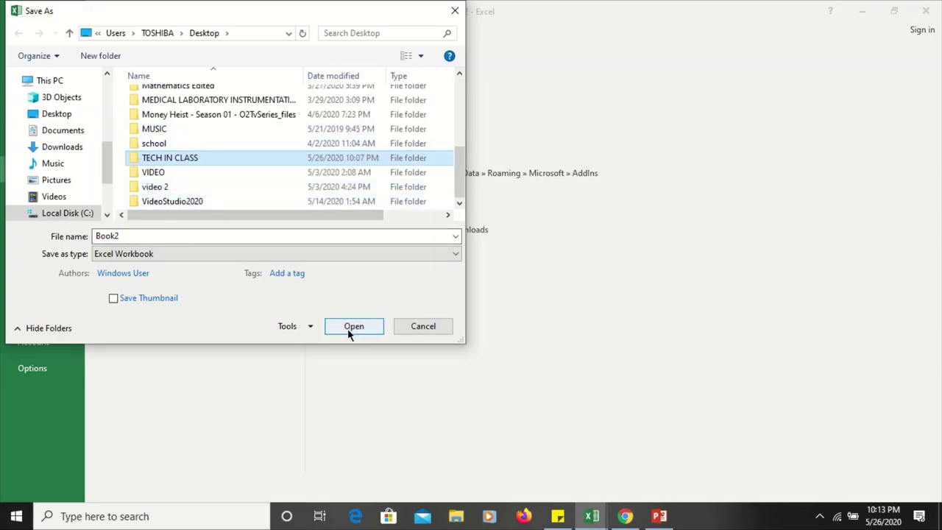
click(173, 234)
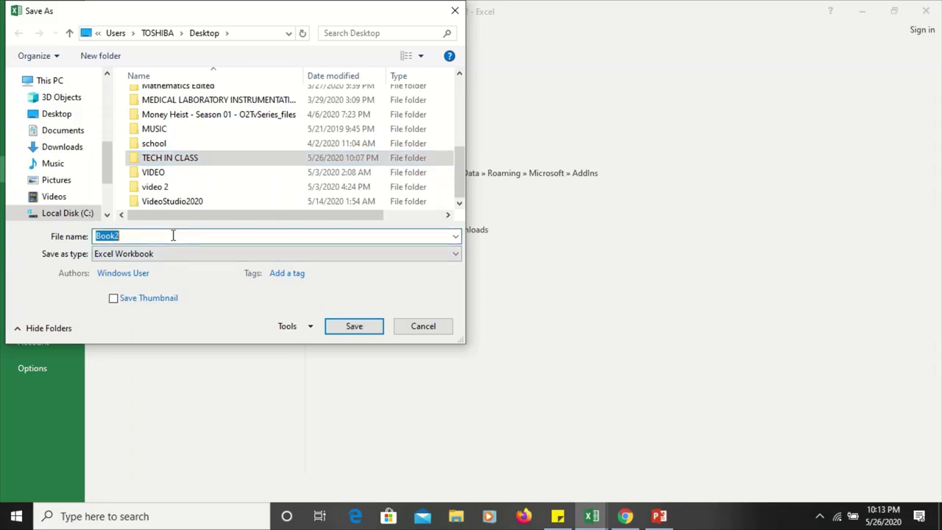
text(PR)
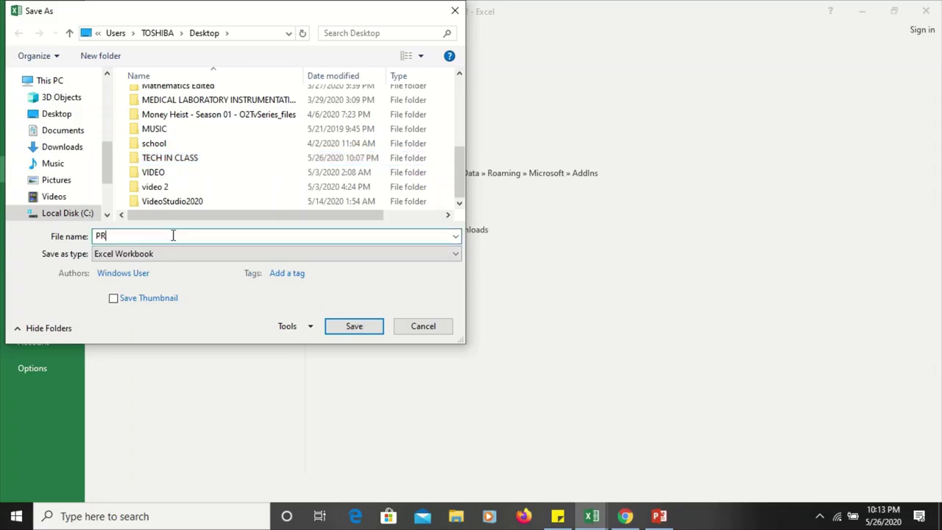
text(AC)
text(TICE 1)
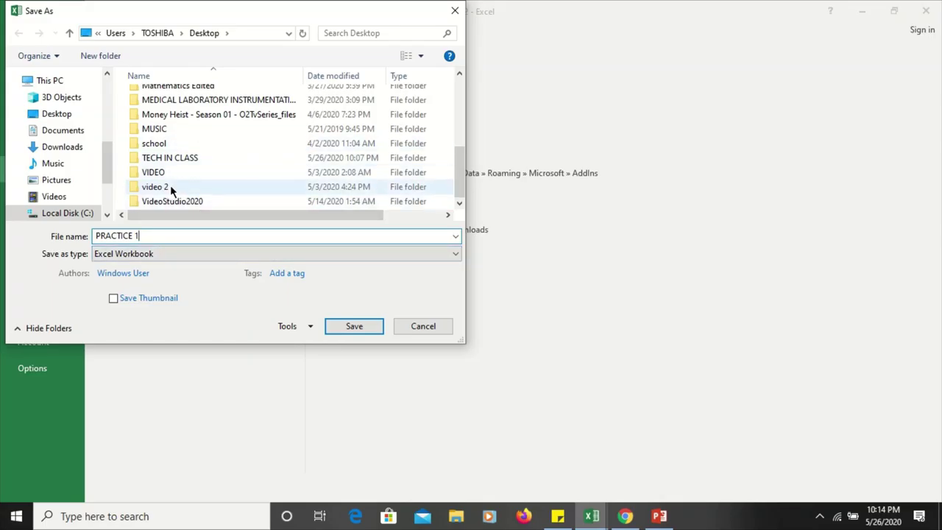
Save into TECH IN CLASS, decline overwriting the existing PRACTICE 1, and save again
click(155, 161)
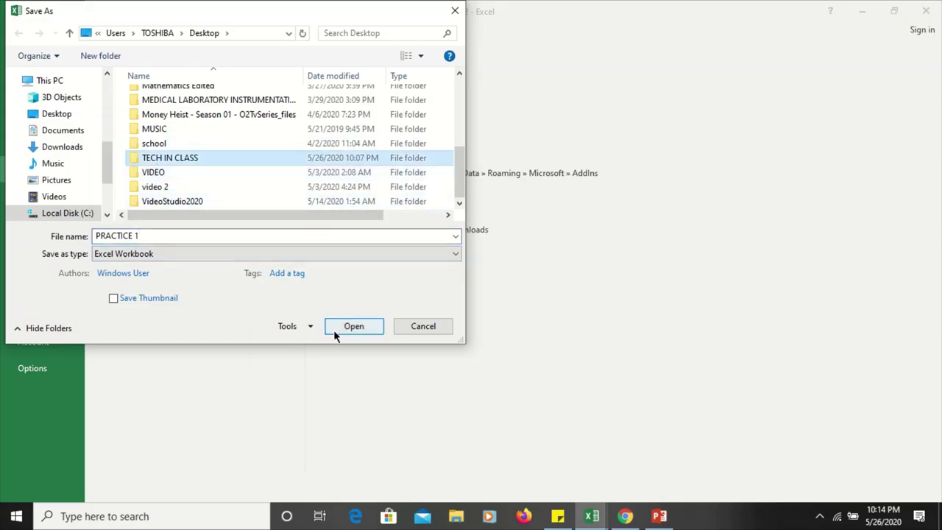
click(361, 329)
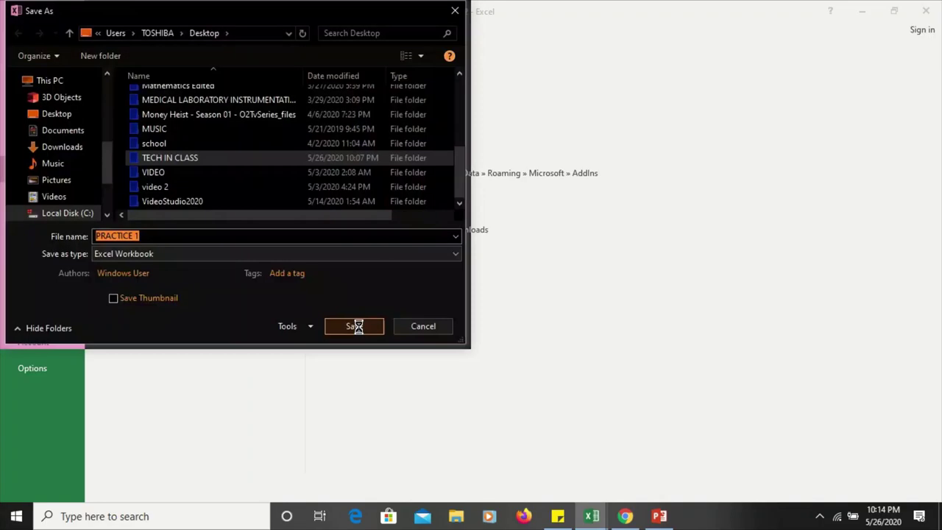
click(358, 327)
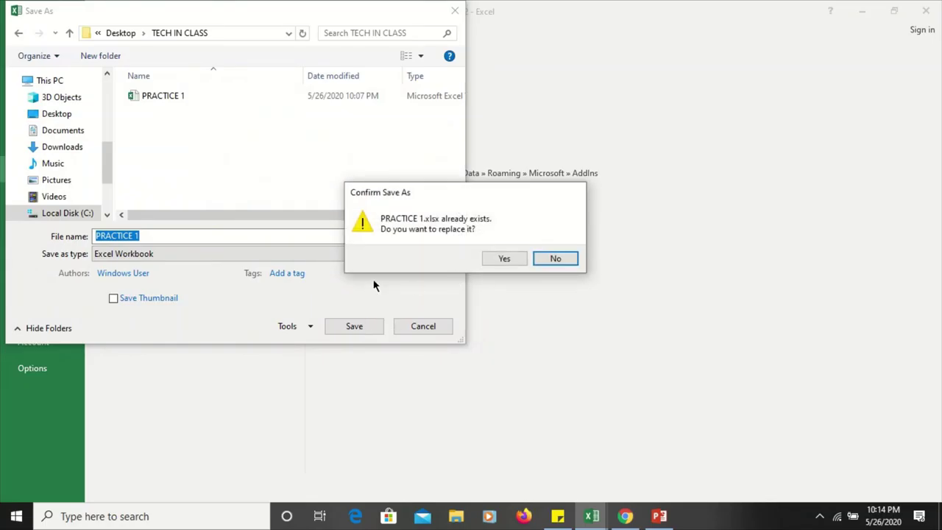
click(557, 262)
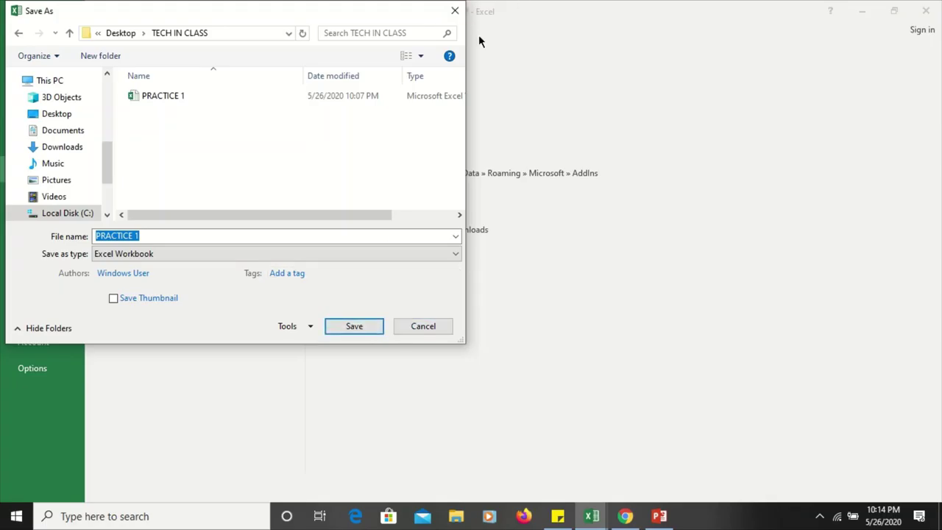
click(354, 332)
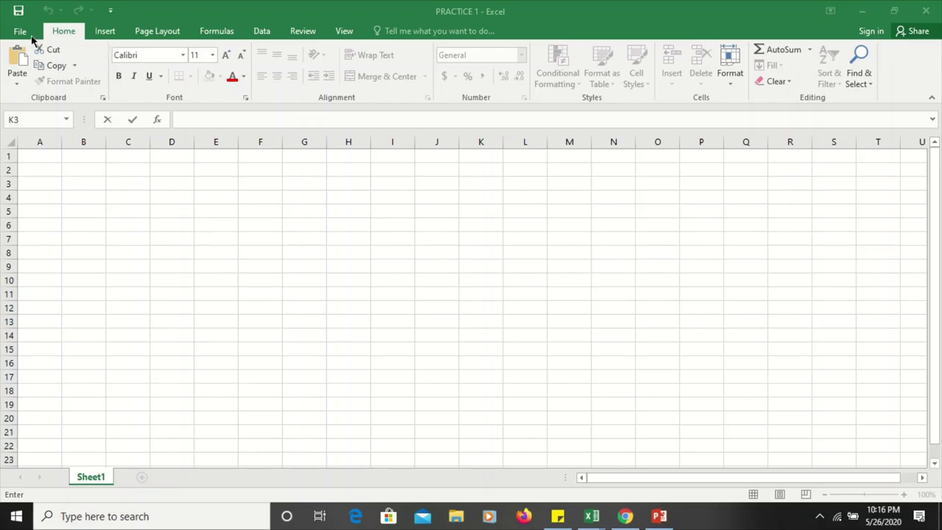
Show the Insert ribbon with its table, illustration and chart commands
click(104, 30)
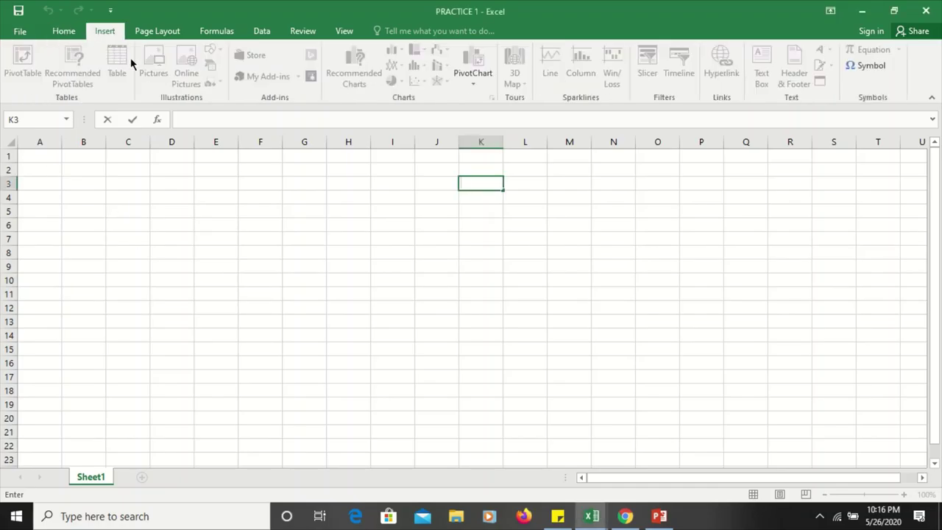
Look through the Page Layout and Formulas ribbons, ending on the Page Layout commands
click(176, 31)
click(216, 31)
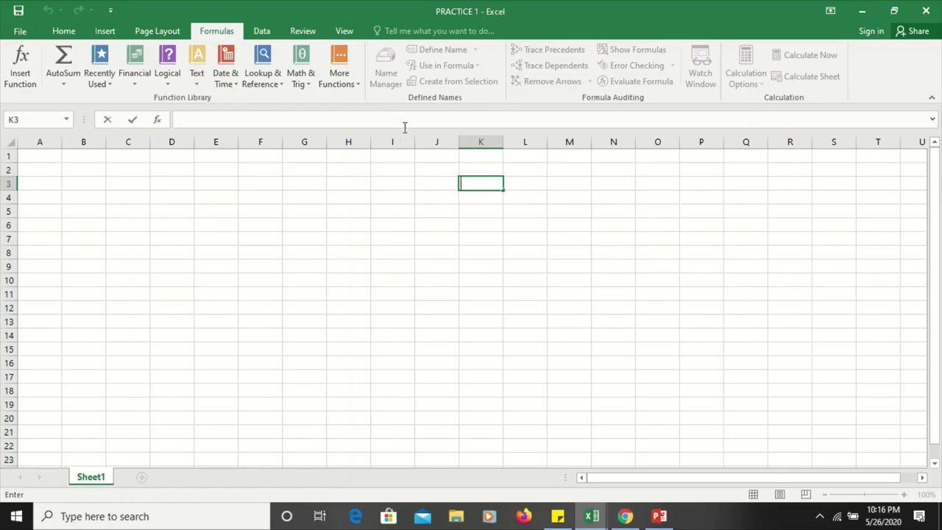
click(177, 34)
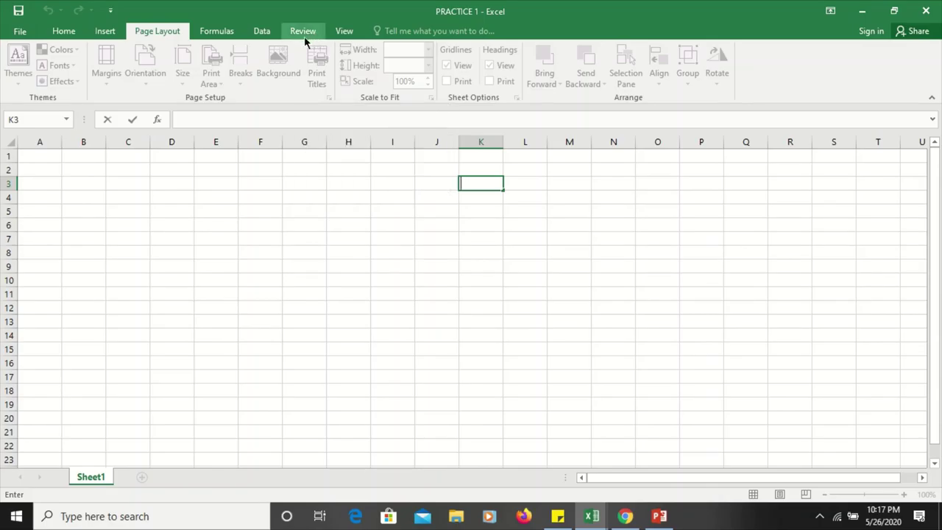
mouse_move(406, 17)
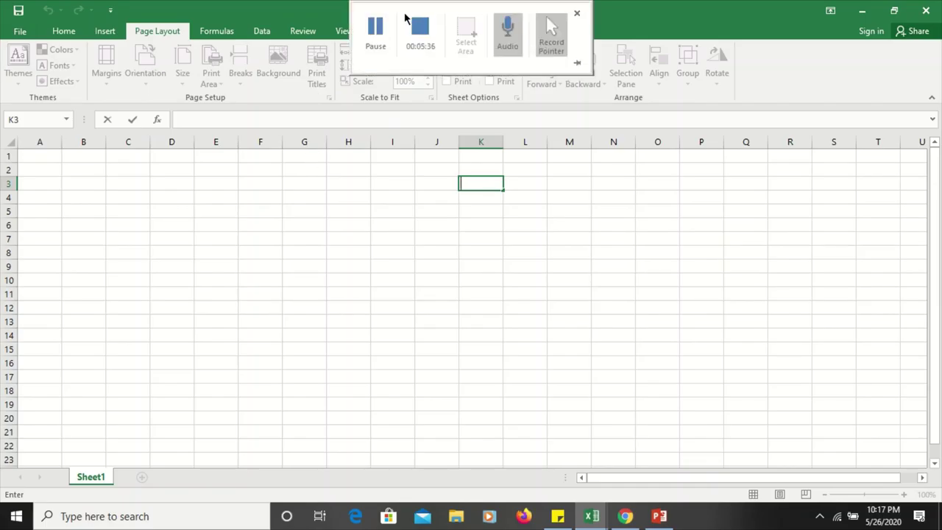
click(382, 33)
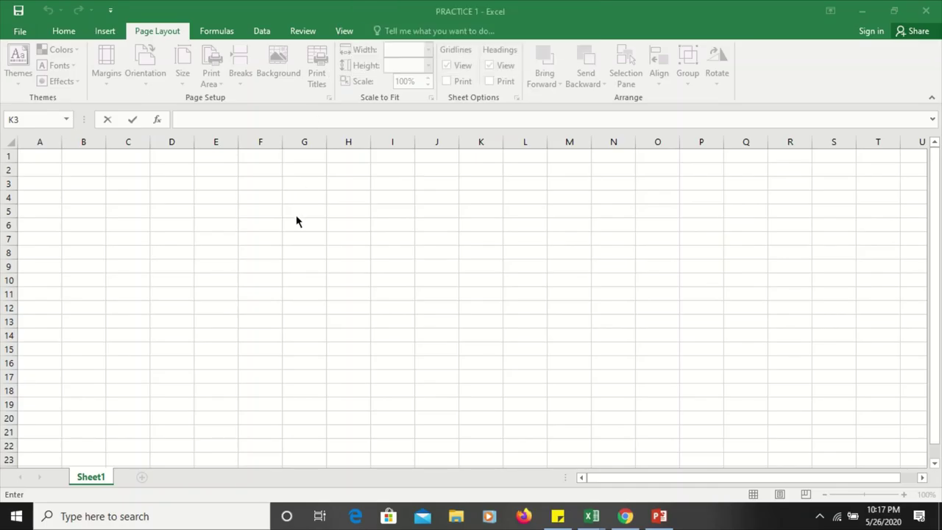
mouse_move(404, 7)
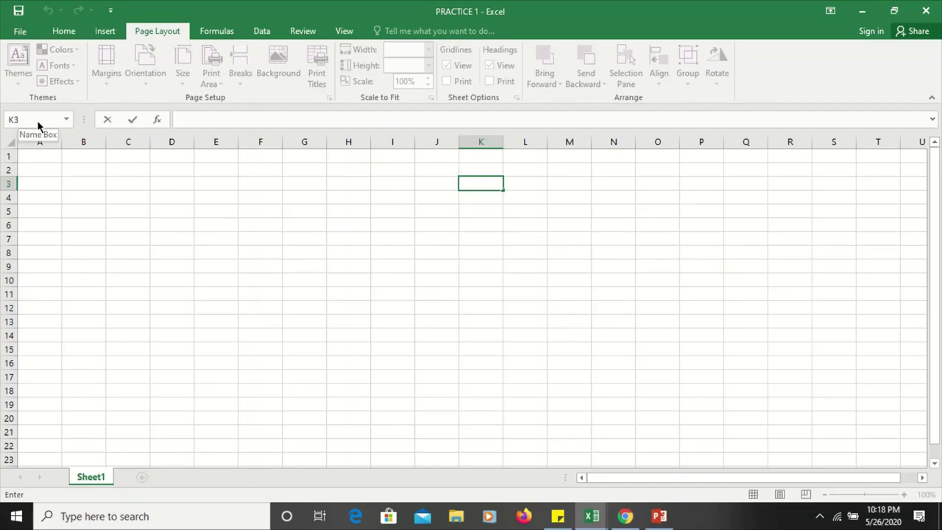
click(40, 156)
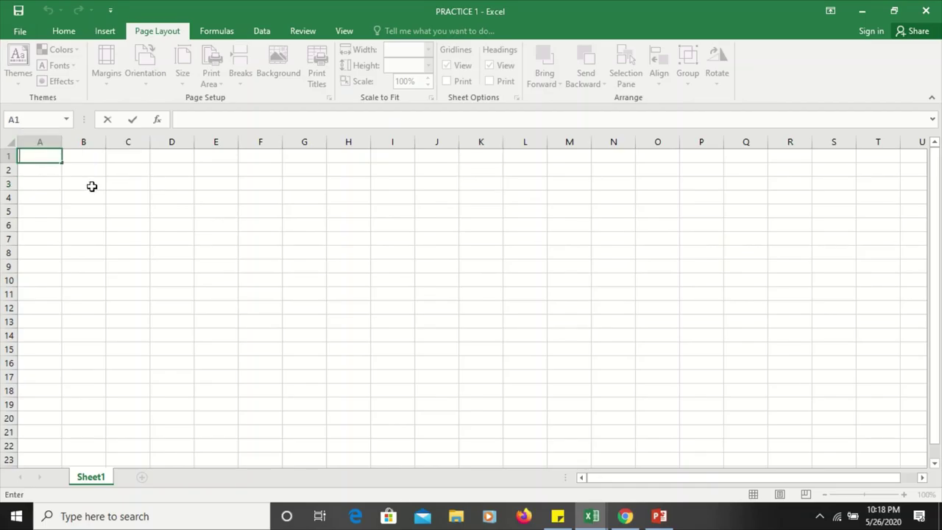
click(35, 155)
click(40, 226)
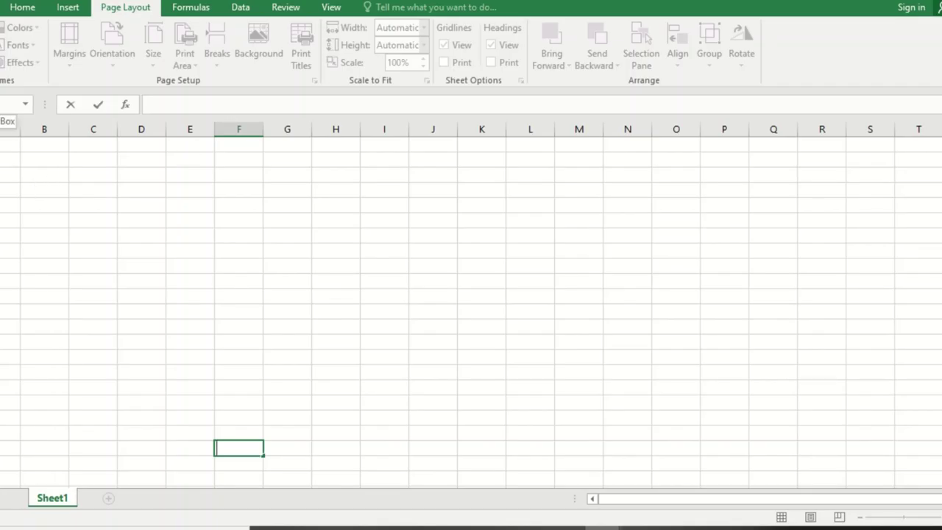
click(1, 149)
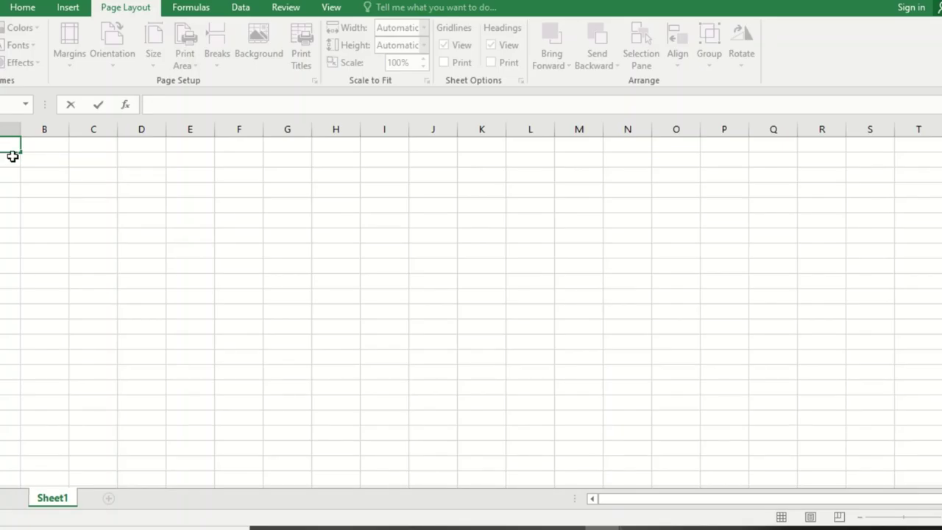
click(5, 205)
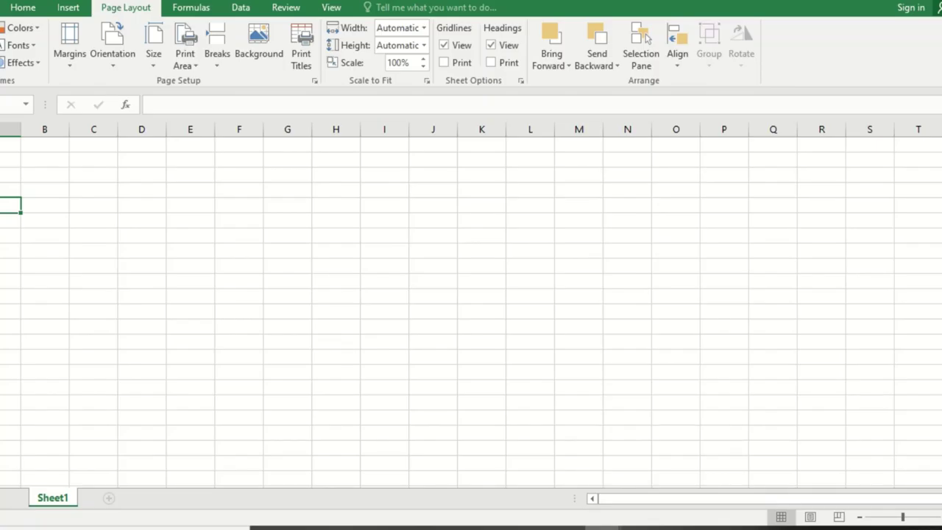
double_click(45, 146)
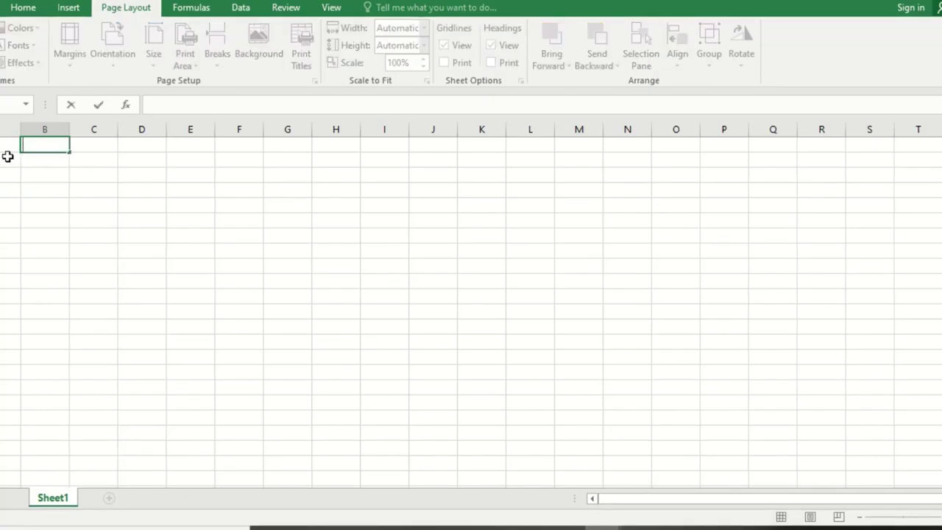
text(CELL)
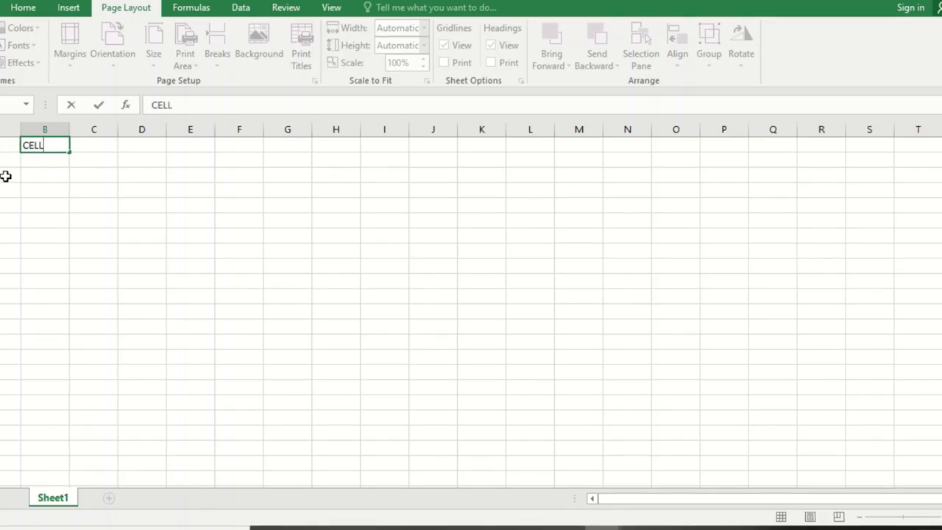
click(2, 153)
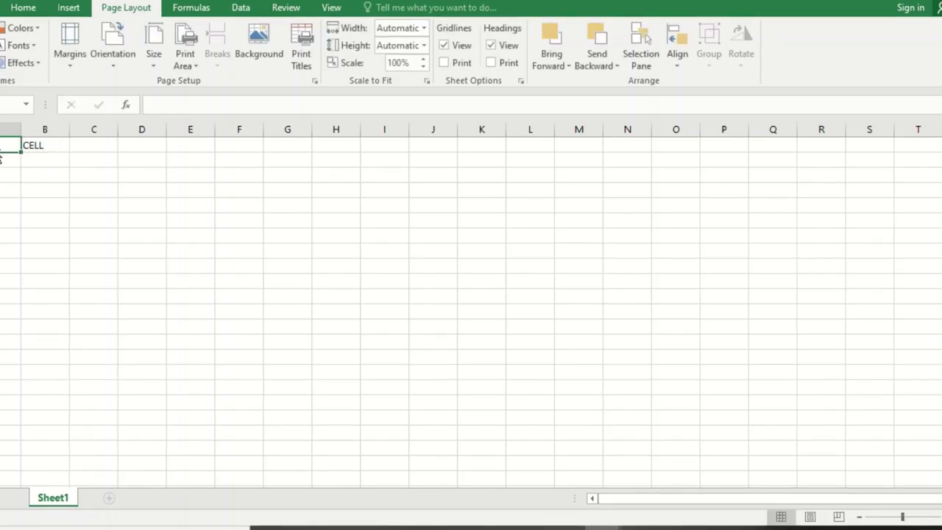
click(41, 147)
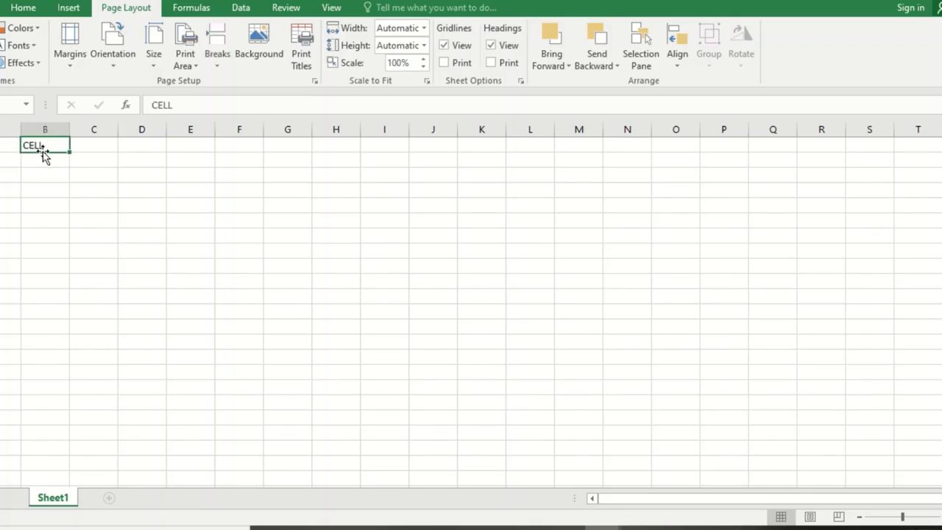
key(Delete)
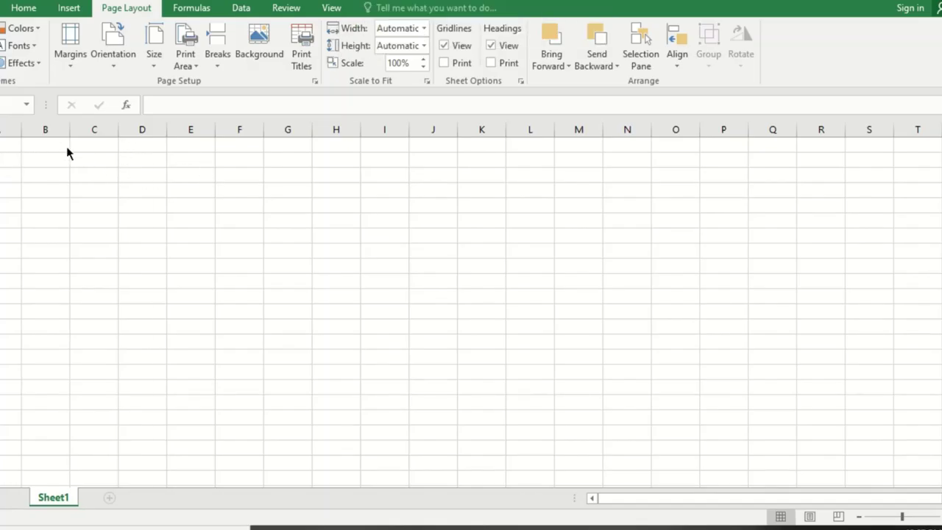
click(11, 142)
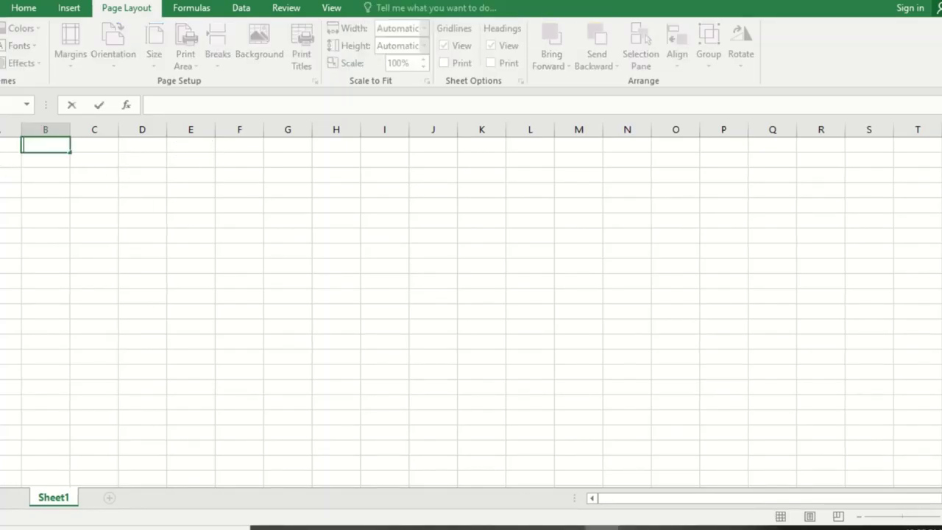
double_click(11, 142)
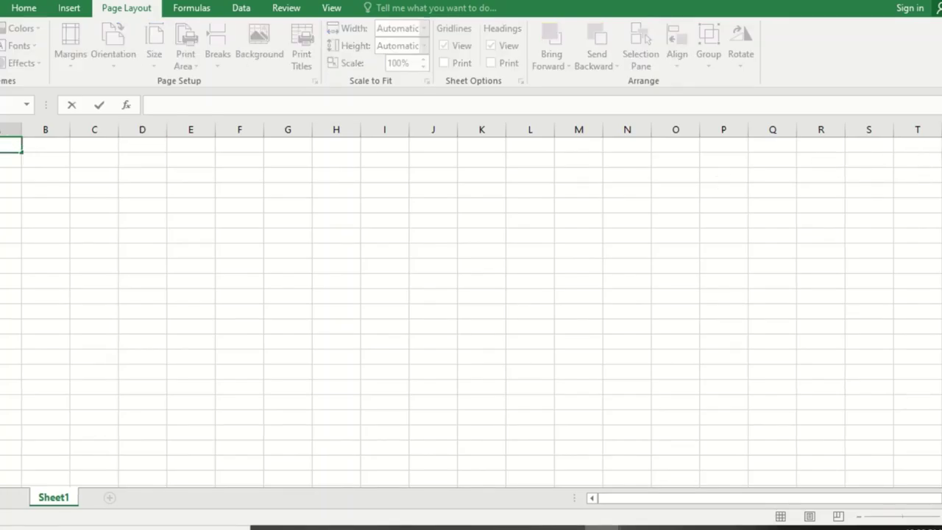
click(938, 147)
click(5, 151)
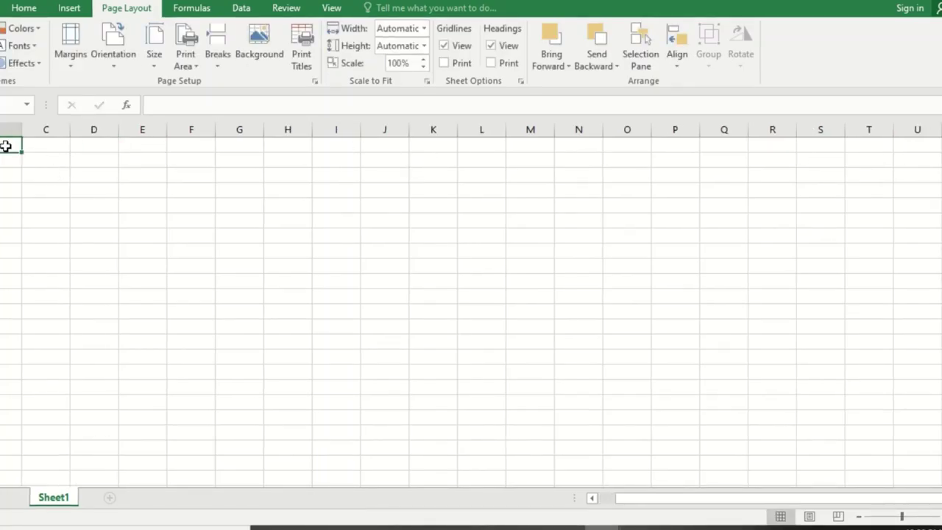
double_click(11, 477)
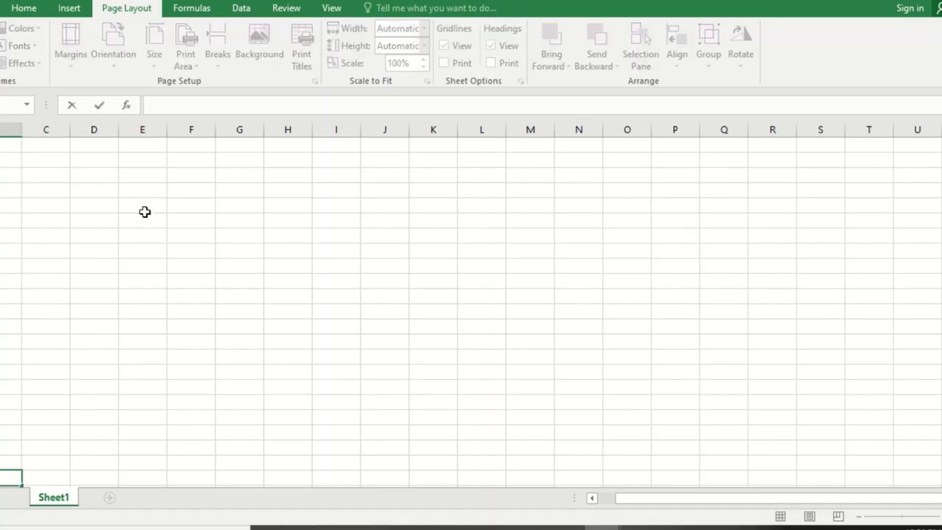
click(2, 147)
click(1, 416)
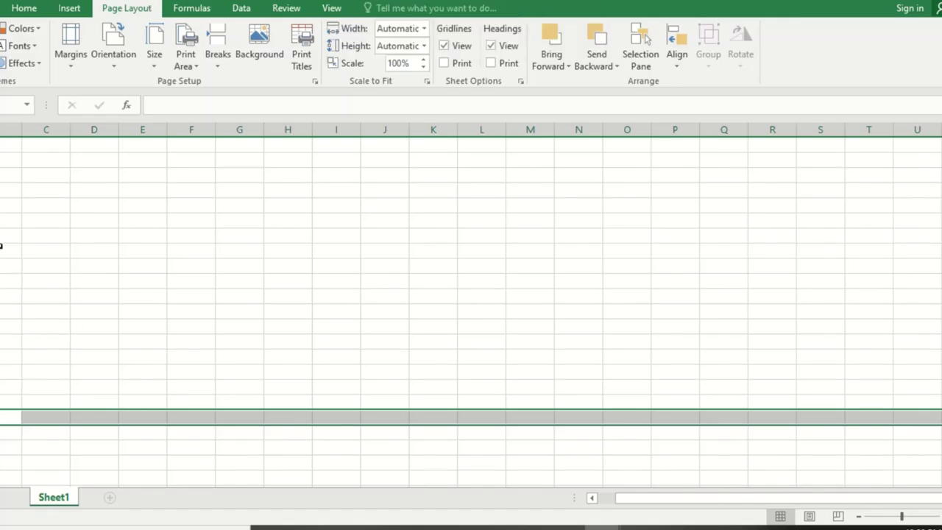
click(3, 146)
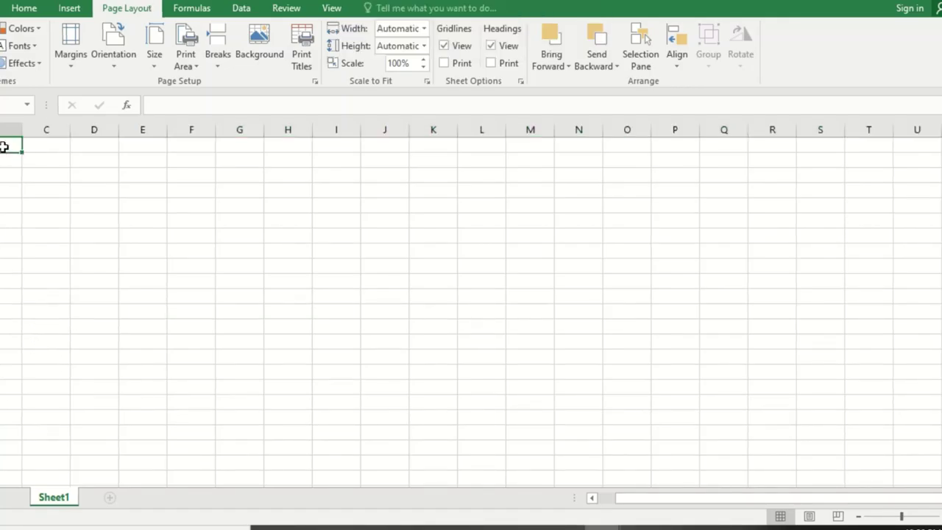
drag(3, 146, 4, 484)
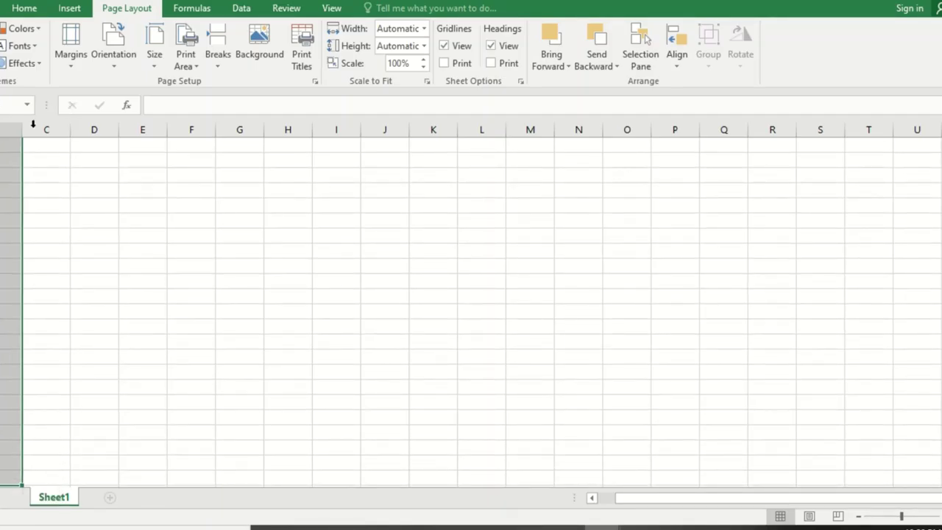
click(33, 156)
scroll(7, 162, up, 5)
scroll(7, 160, up, 5)
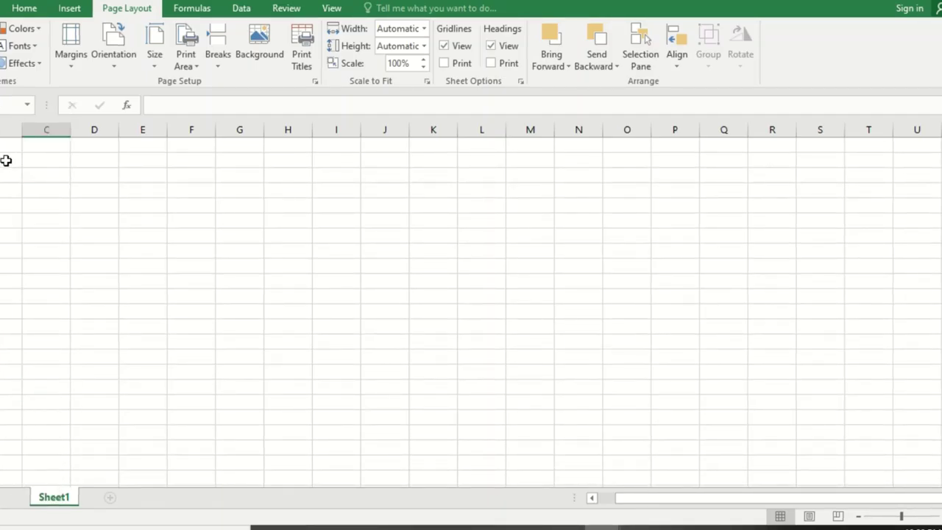
drag(47, 160, 361, 159)
drag(433, 160, 530, 160)
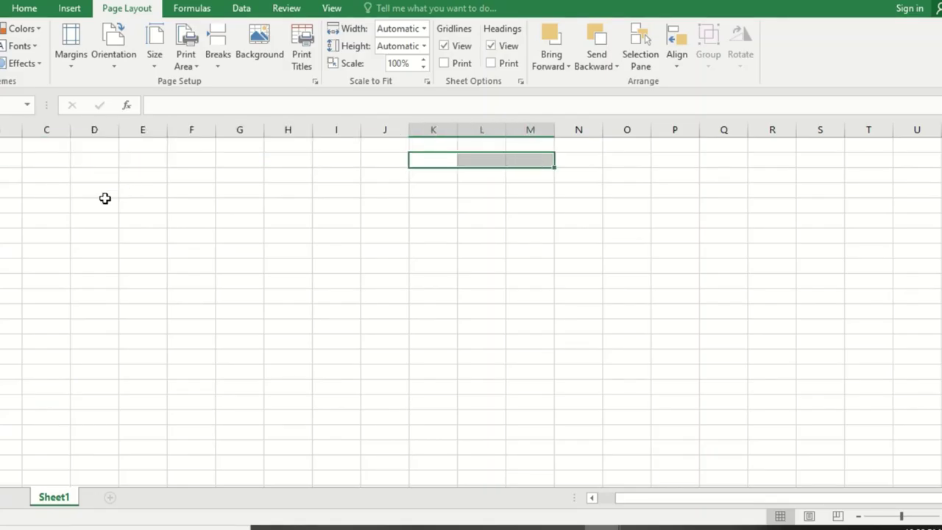
double_click(3, 159)
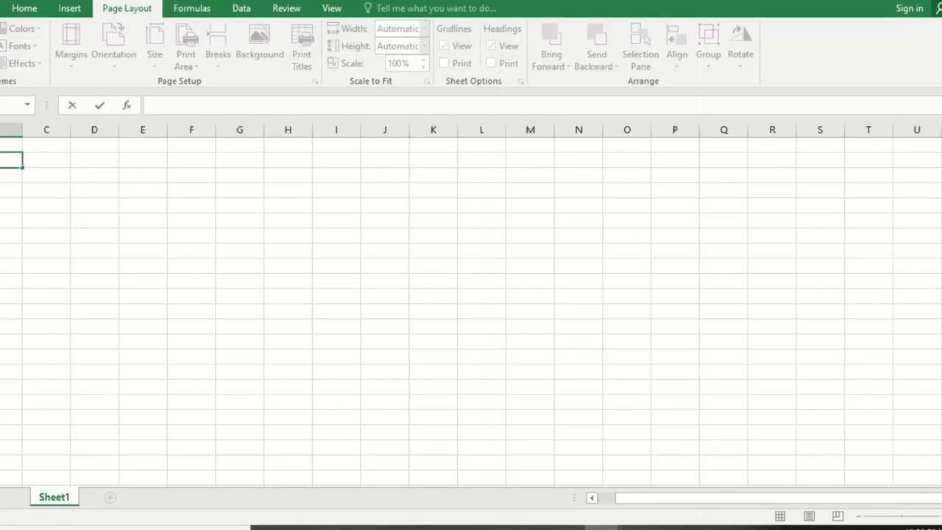
key(Escape)
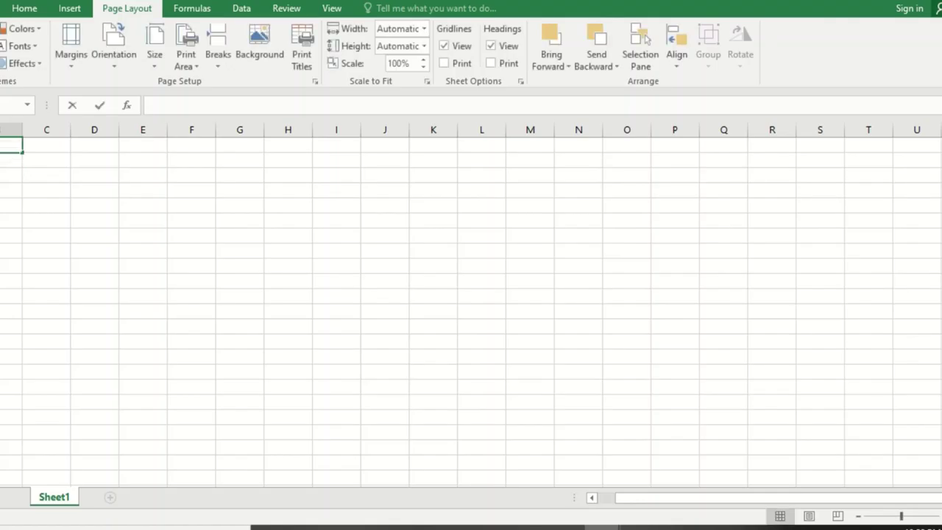
click(49, 148)
mouse_move(4, 148)
mouse_down()
mouse_move(899, 161)
mouse_move(901, 151)
mouse_up()
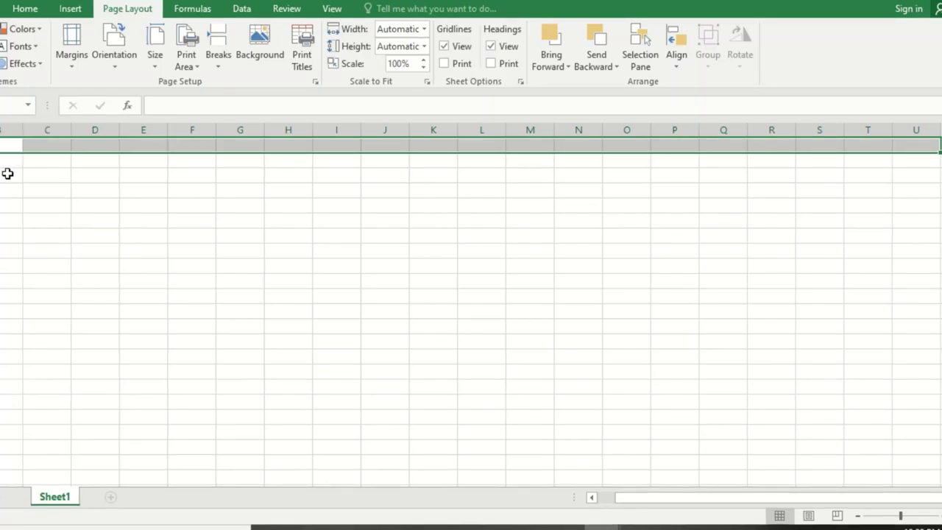
drag(118, 175, 220, 174)
click(143, 146)
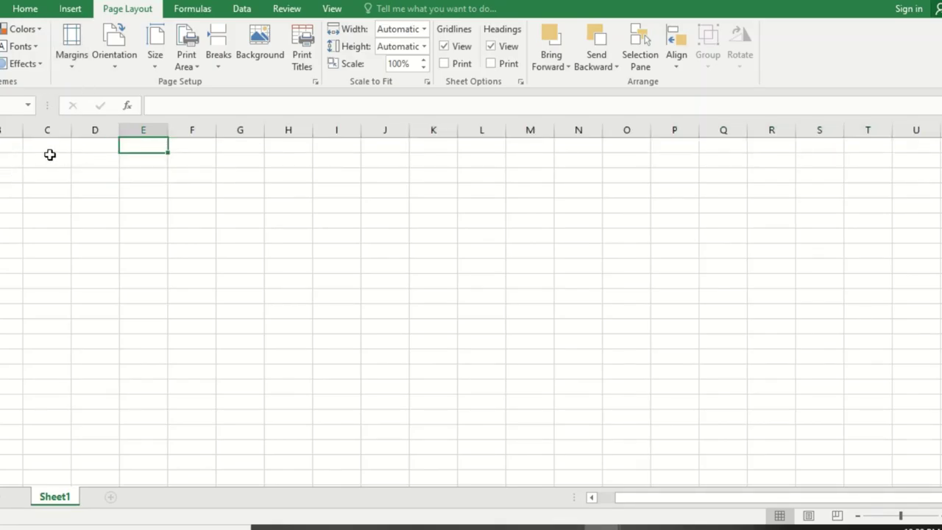
double_click(11, 145)
click(160, 105)
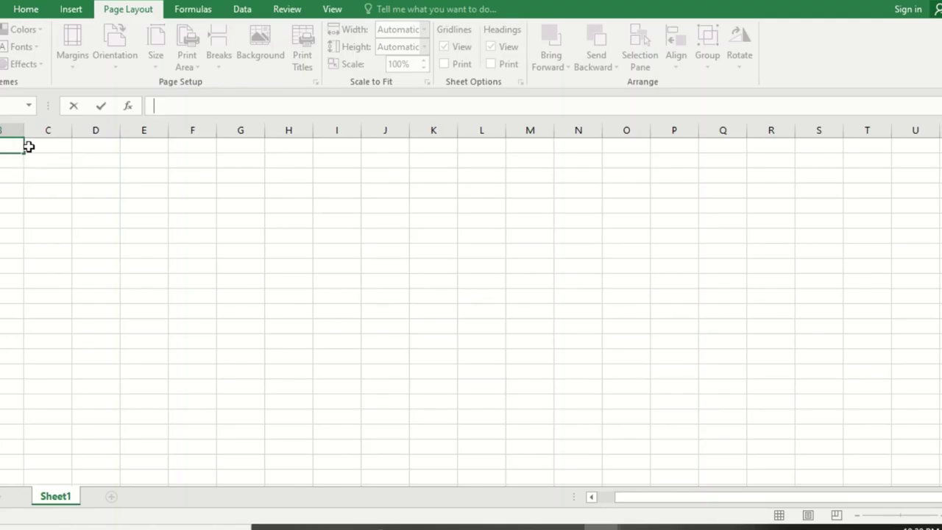
click(58, 153)
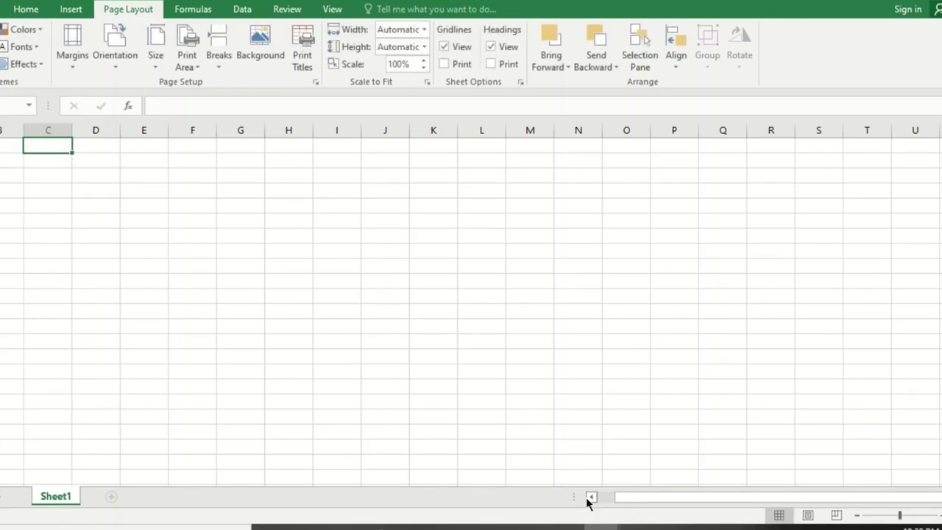
key(ctrl+Home)
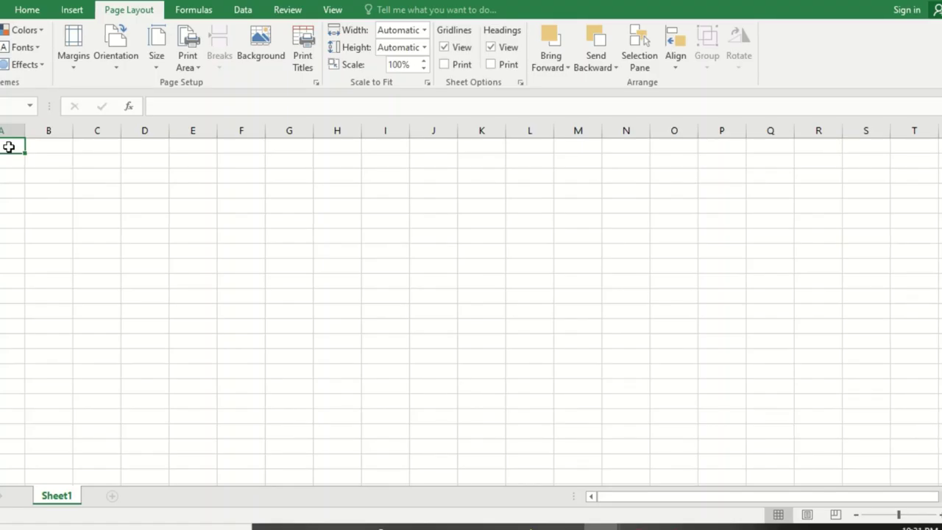
Enter 'Twifu Praso SHSn 1 class Record' in A1, correcting typos along the way, and commit it
text(V)
text(A)
text(ley)
key(BackSpace)
key(BackSpace)
key(BackSpace)
key(BackSpace)
key(BackSpace)
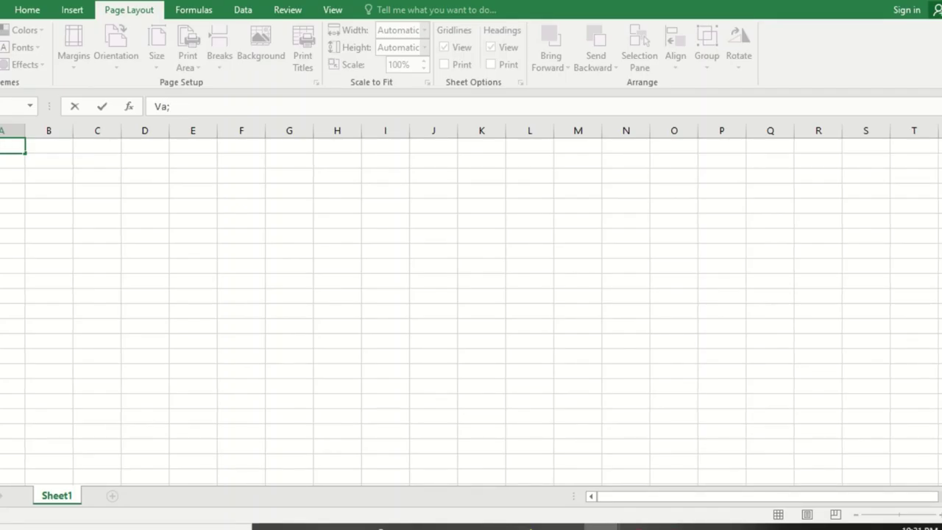
text(lley)
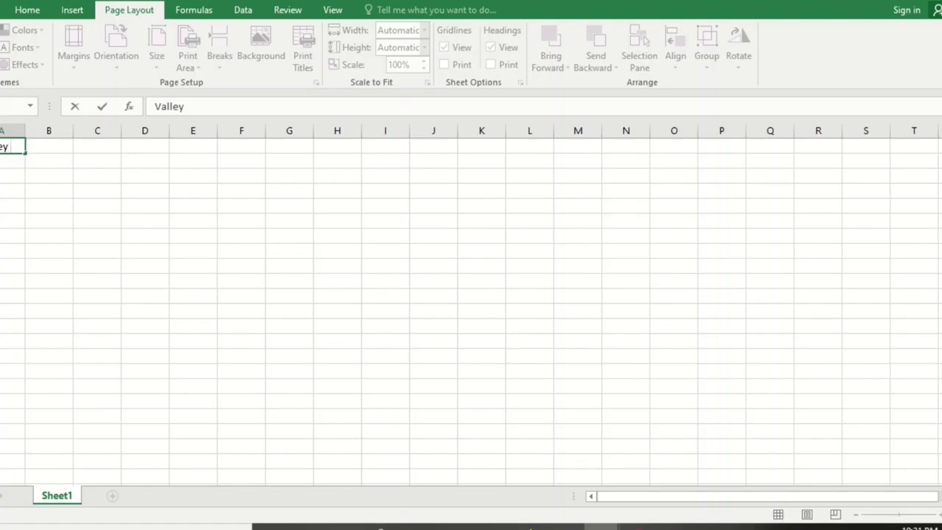
key(BackSpace)
key(BackSpace)
key(BackSpace)
key(BackSpace)
key(BackSpace)
key(BackSpace)
text(Twi)
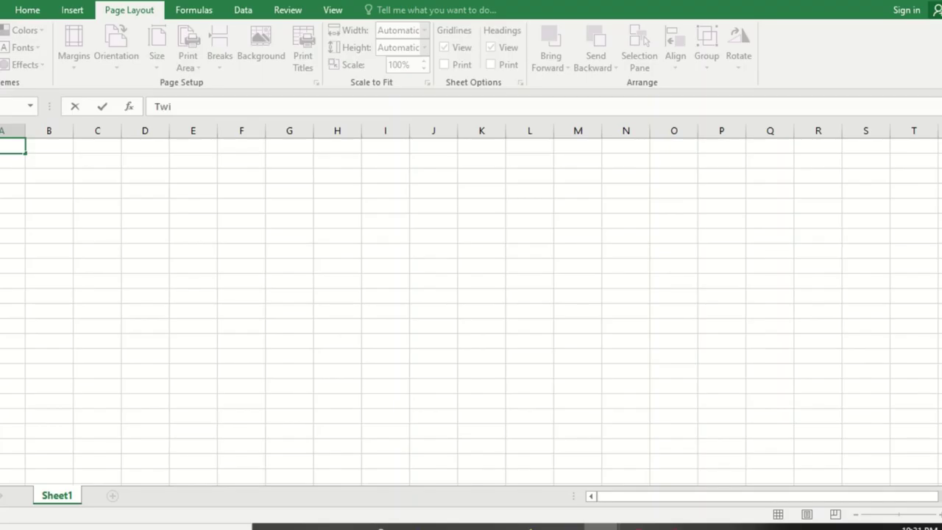
text(u p)
text(raso)
key(BackSpace)
key(BackSpace)
key(BackSpace)
key(BackSpace)
key(BackSpace)
text(Praso)
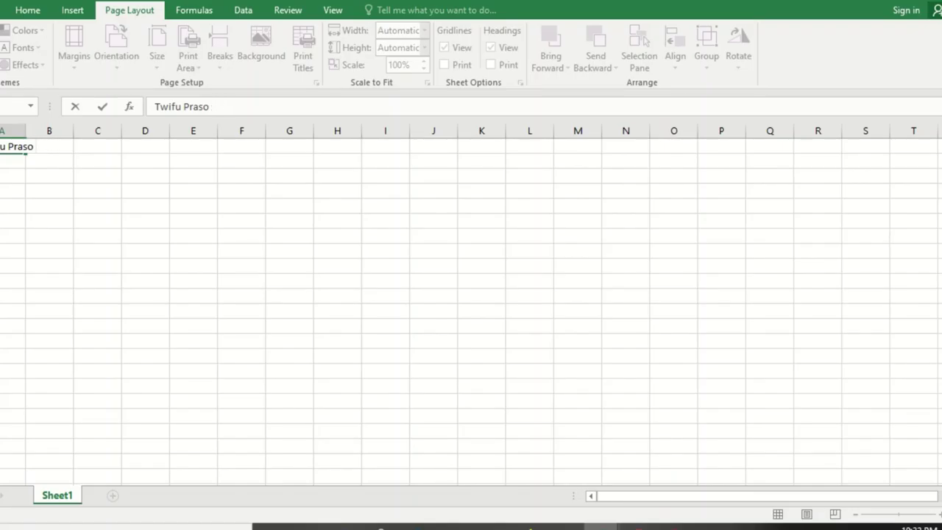
text( SHSn 1)
text( class )
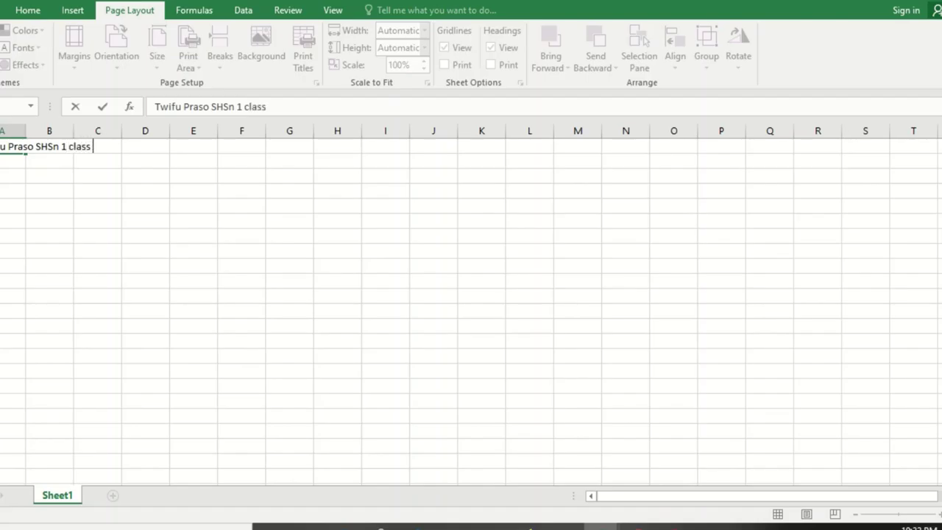
text(Rec)
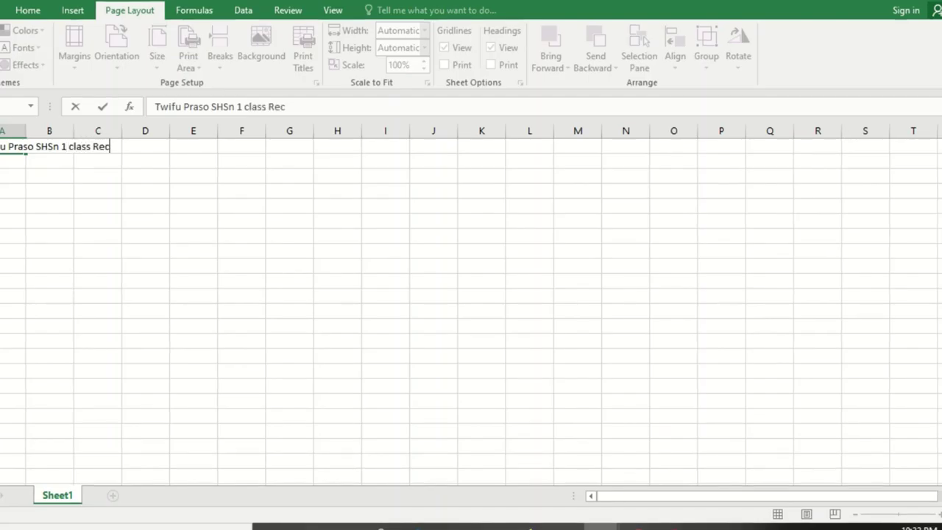
text(ords)
click(10, 171)
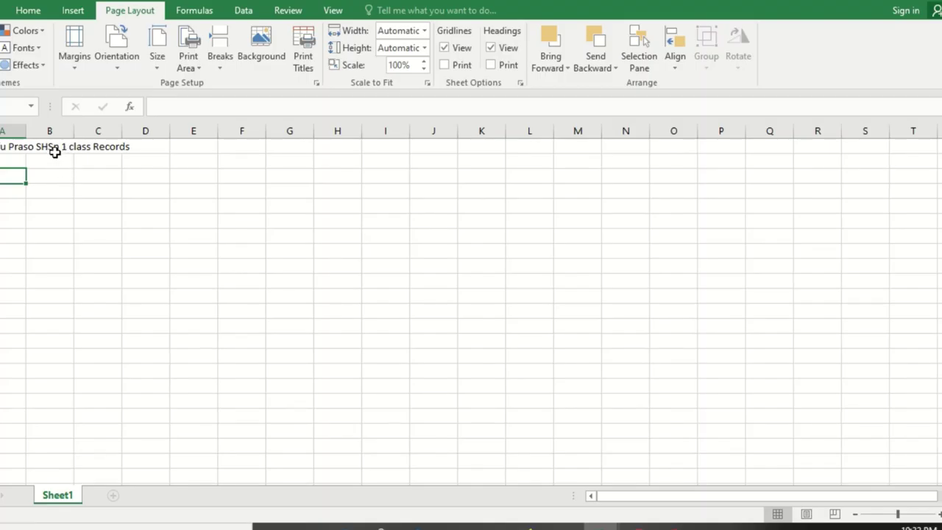
In A1's title, delete the stray 'n' so SHSn becomes SHS
click(56, 149)
click(10, 147)
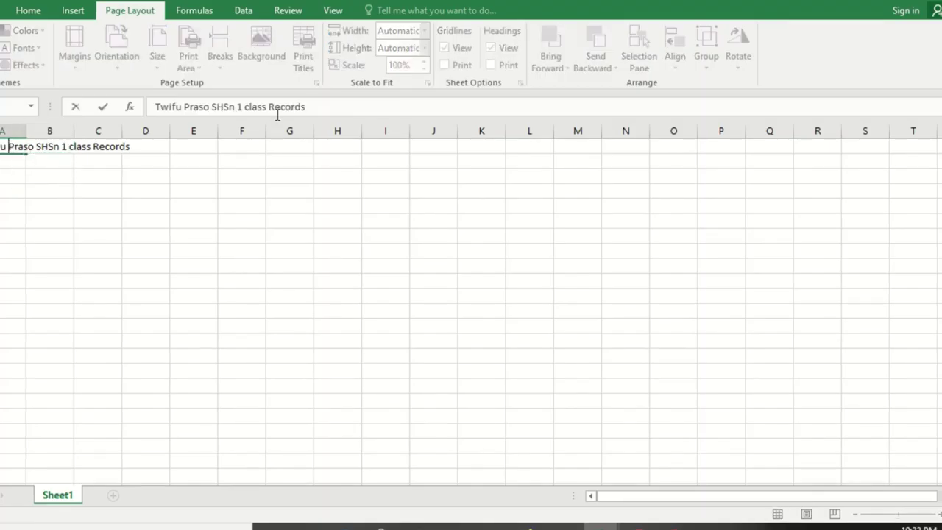
double_click(233, 108)
click(236, 108)
double_click(235, 108)
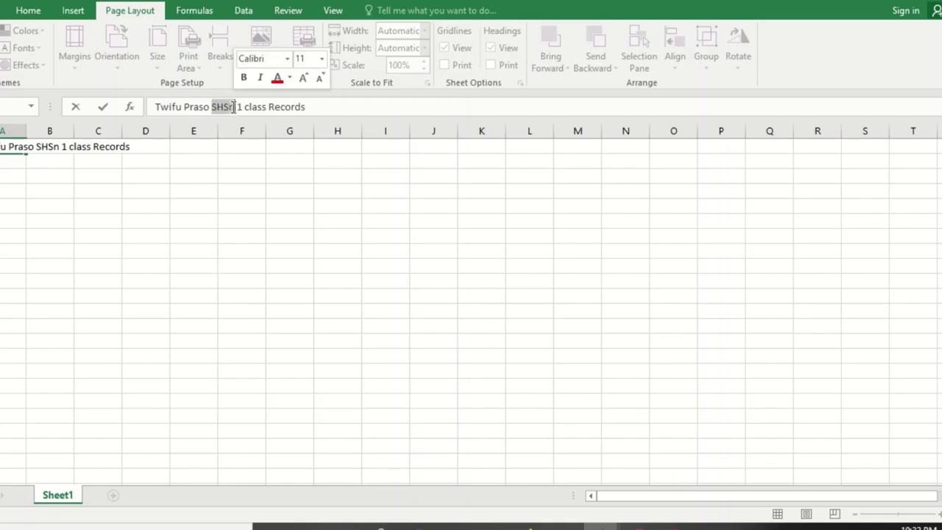
click(236, 107)
key(BackSpace)
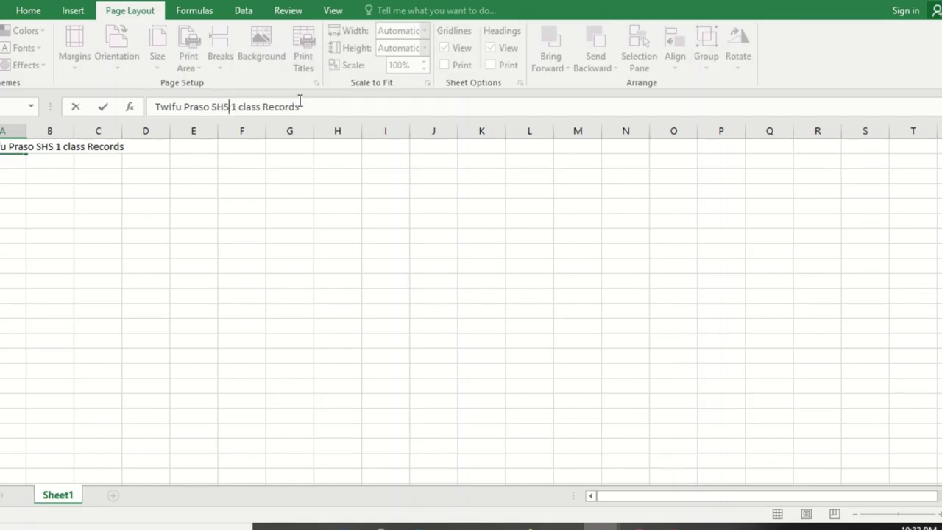
Capitalise 'class' to 'Class', commit the corrected title and reselect A1
double_click(242, 107)
click(241, 107)
key(Delete)
text(C)
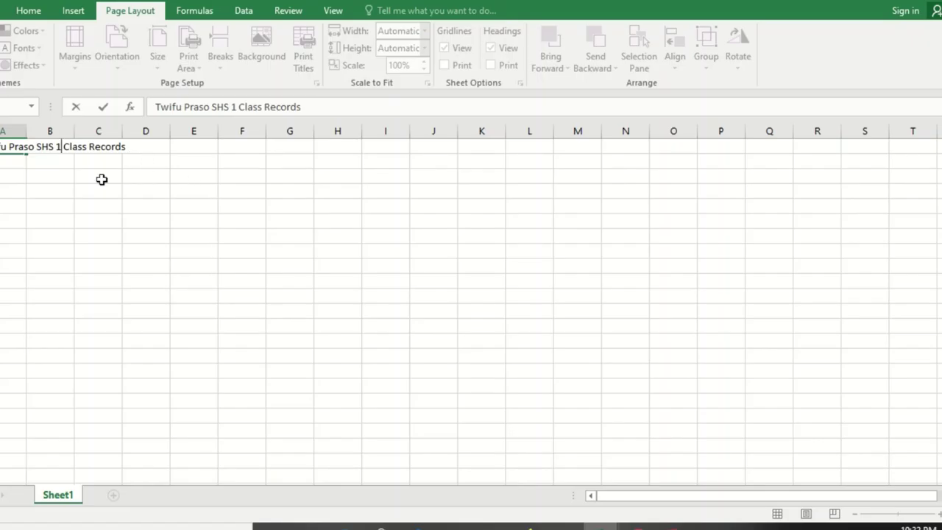
click(21, 177)
click(5, 149)
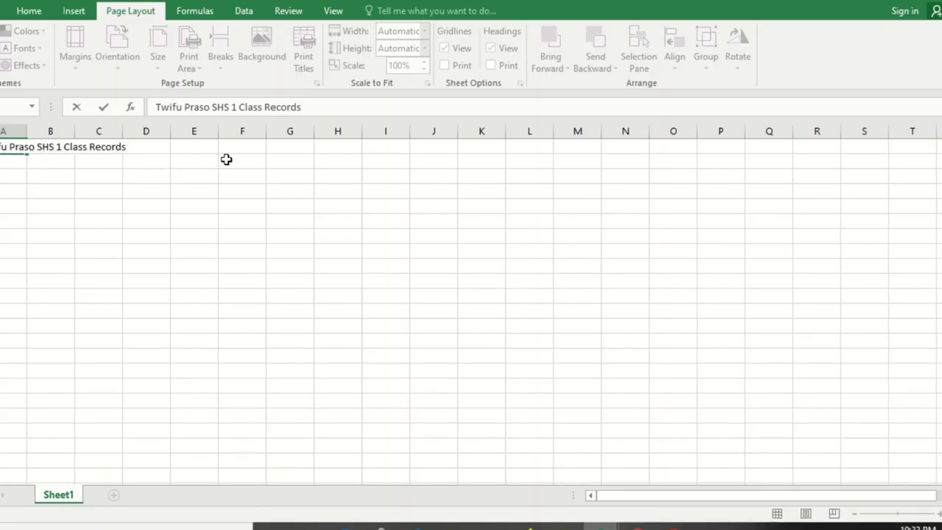
Reopen the A1 title for editing and highlight its full text
click(13, 175)
key(Up)
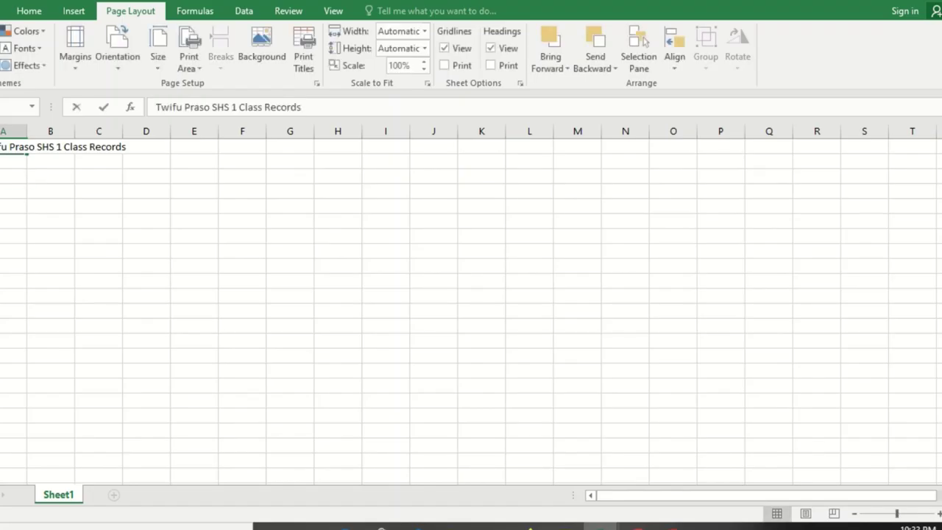
key(F2)
drag(1, 147, 314, 144)
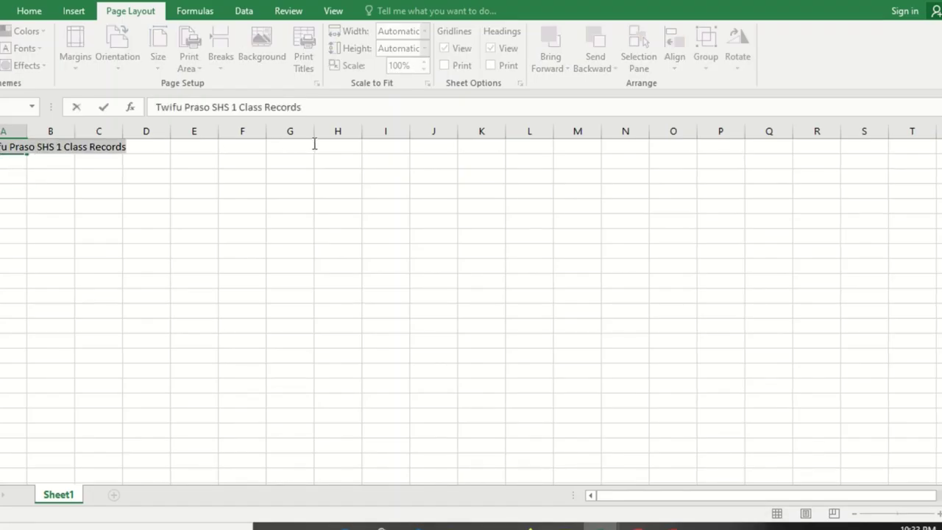
click(14, 175)
Select the title cells from A1 across to I1
drag(9, 147, 106, 150)
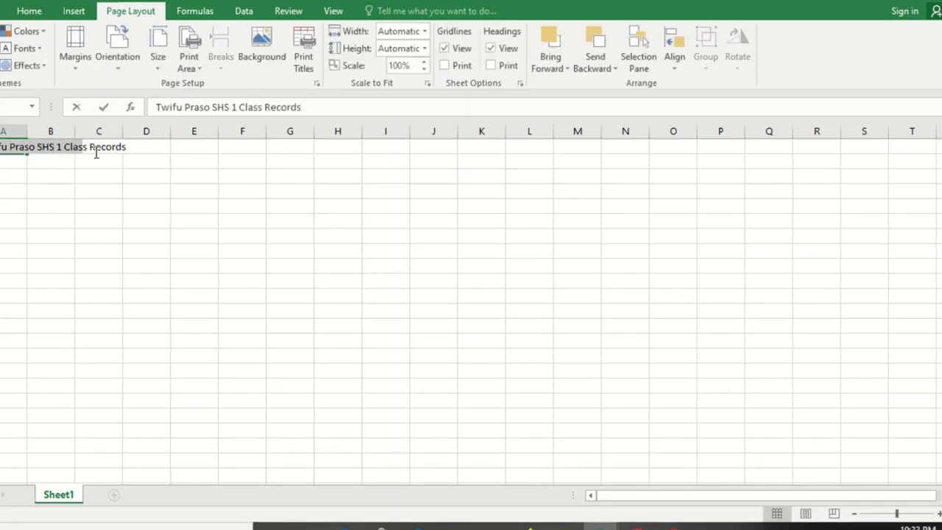
click(99, 221)
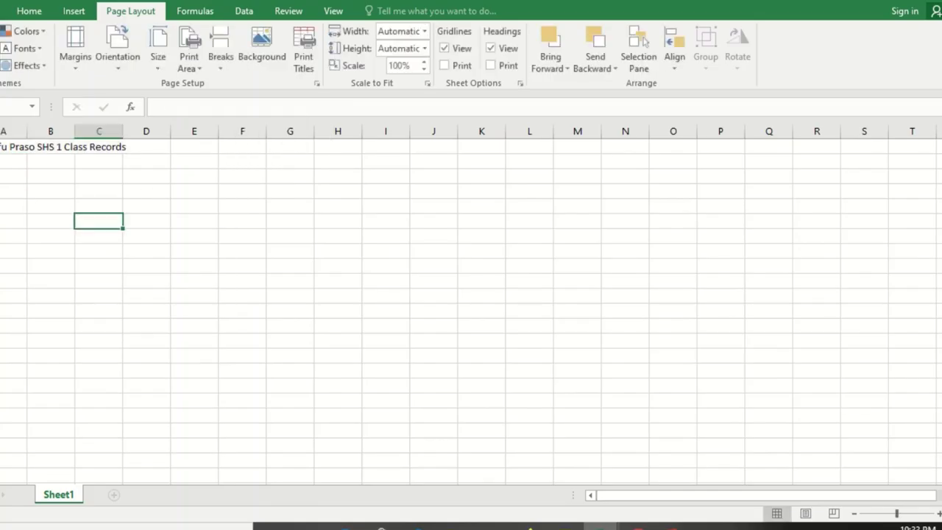
double_click(10, 147)
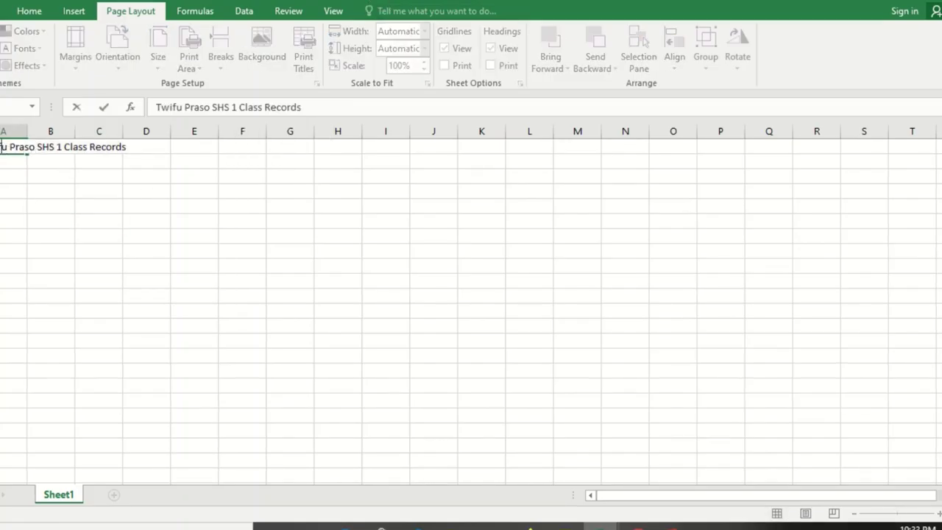
mouse_move(371, 6)
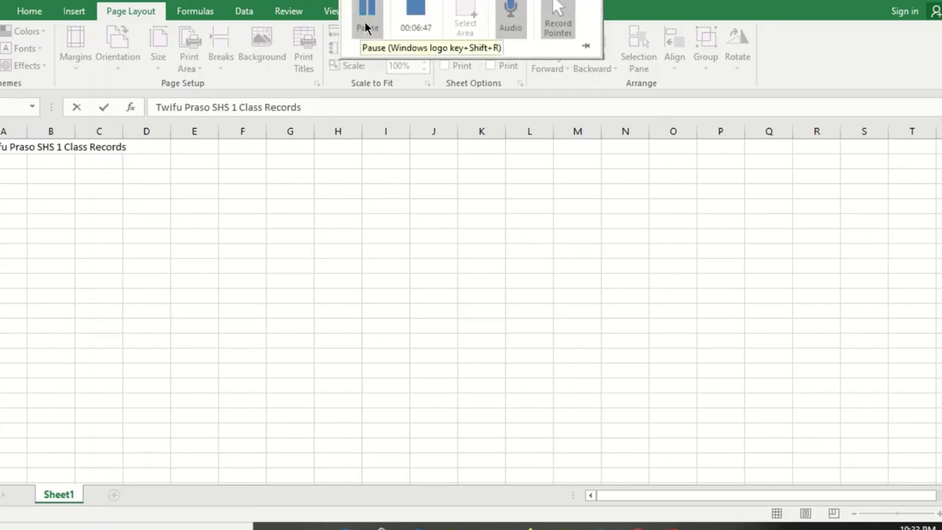
click(367, 24)
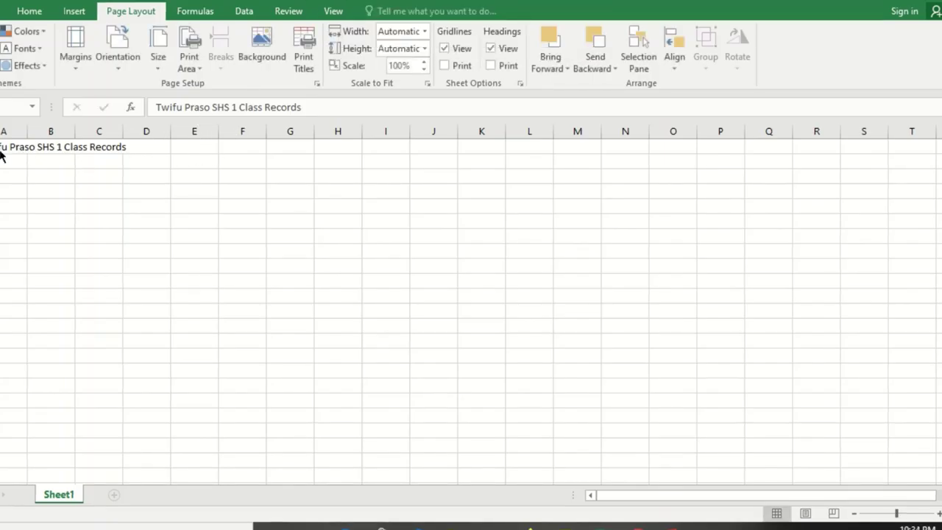
key(shift+Right)
key(shift+Right)
key(shift+Right)
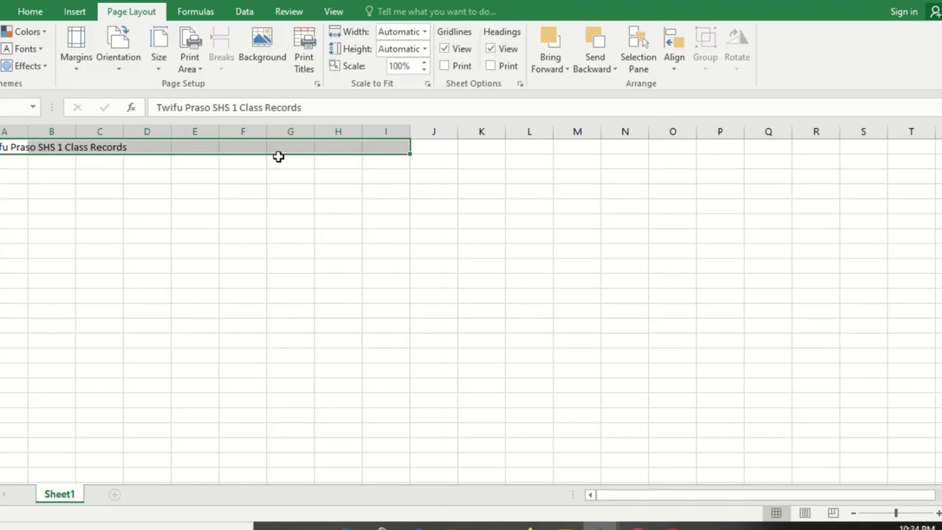
Apply Home > Merge & Center to A1:I1 so the class records title spans the row
click(33, 13)
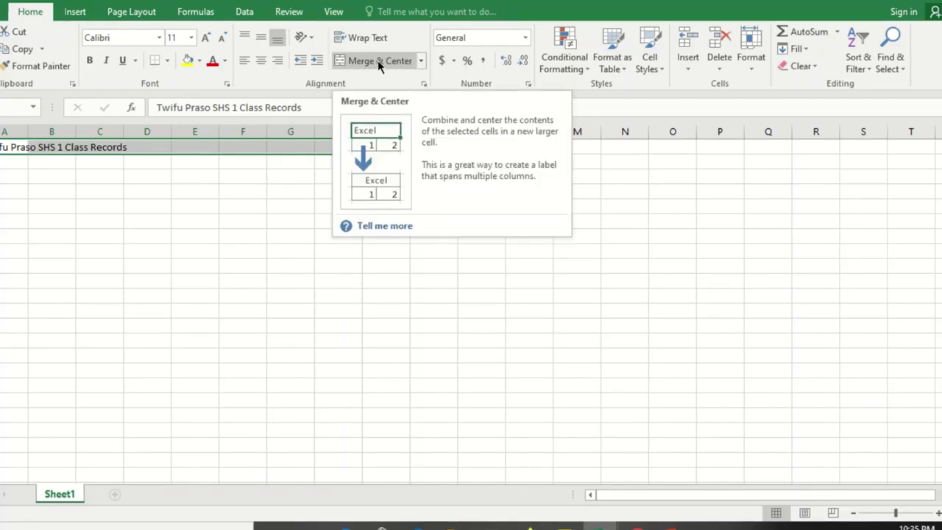
click(420, 62)
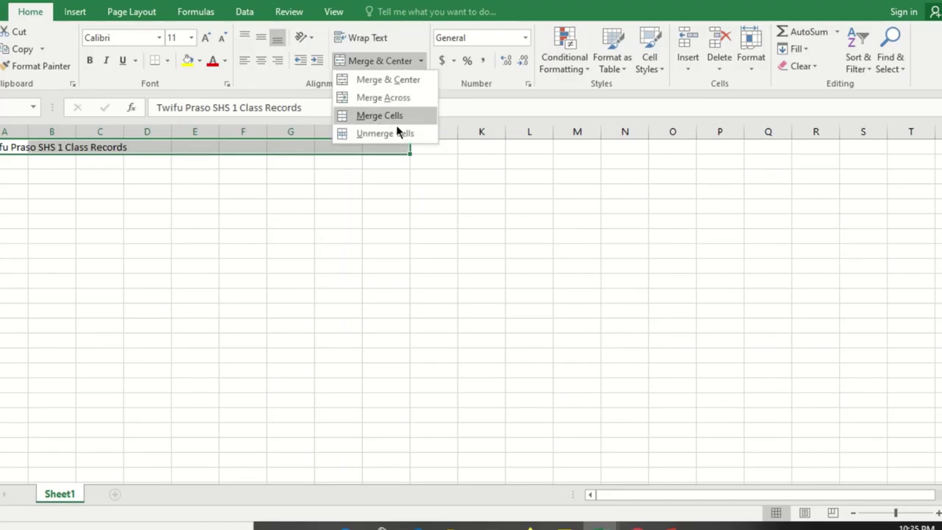
click(367, 62)
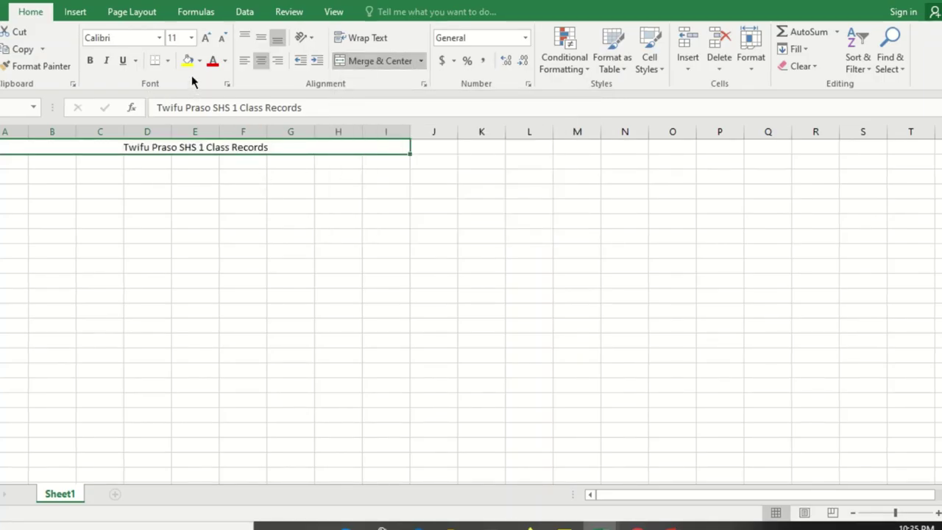
Set the merged title's font to Times New Roman
click(158, 38)
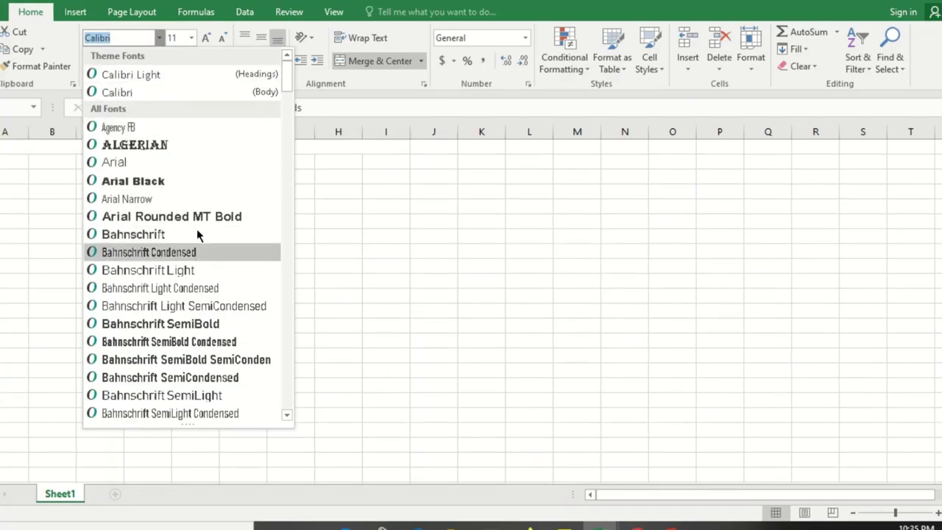
text(T)
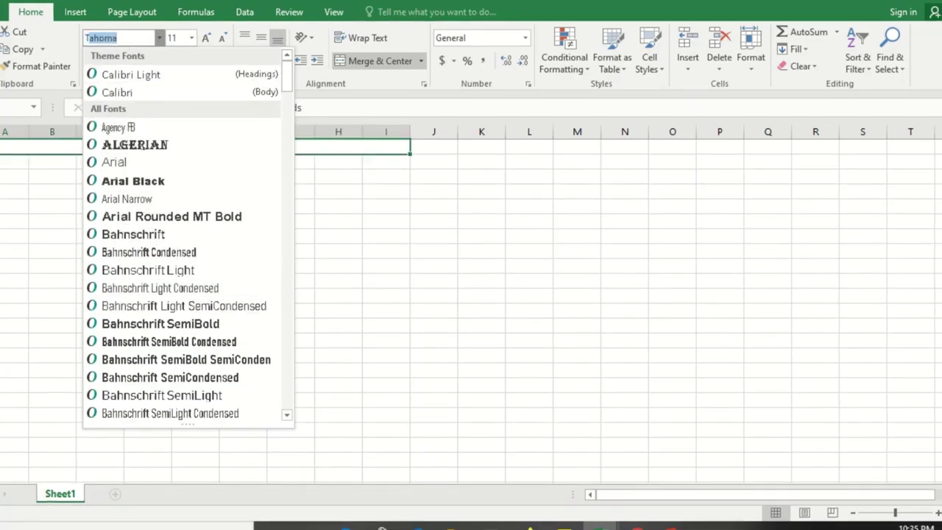
text(imes New R)
key(Return)
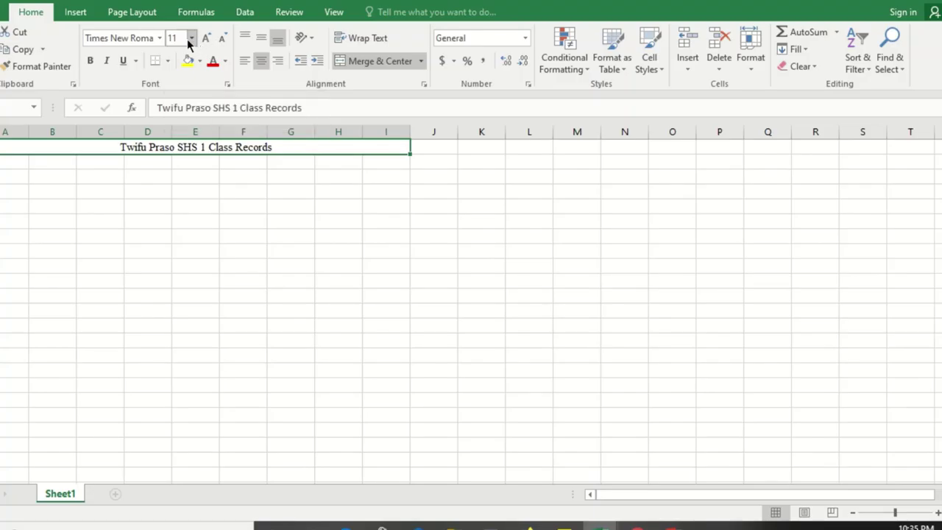
Make the title 16-point, green and bold
click(207, 38)
click(207, 39)
click(207, 38)
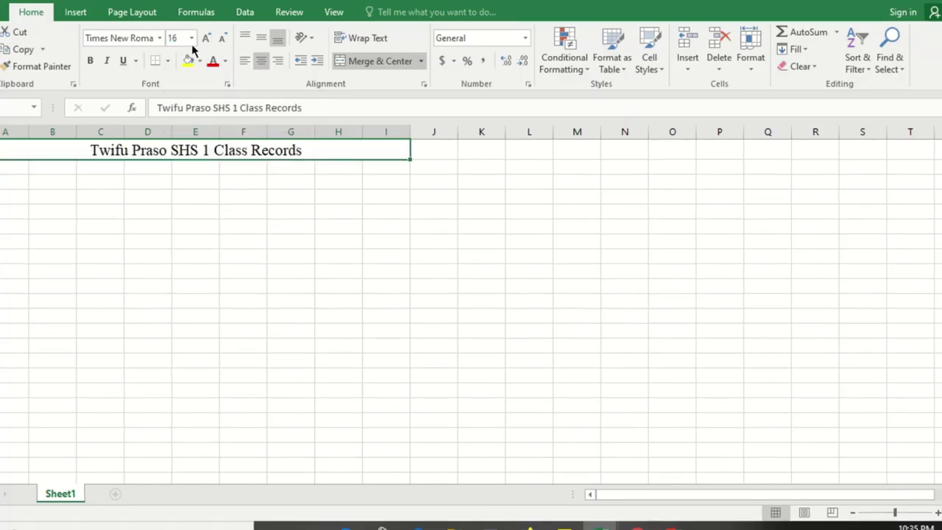
click(192, 39)
click(174, 153)
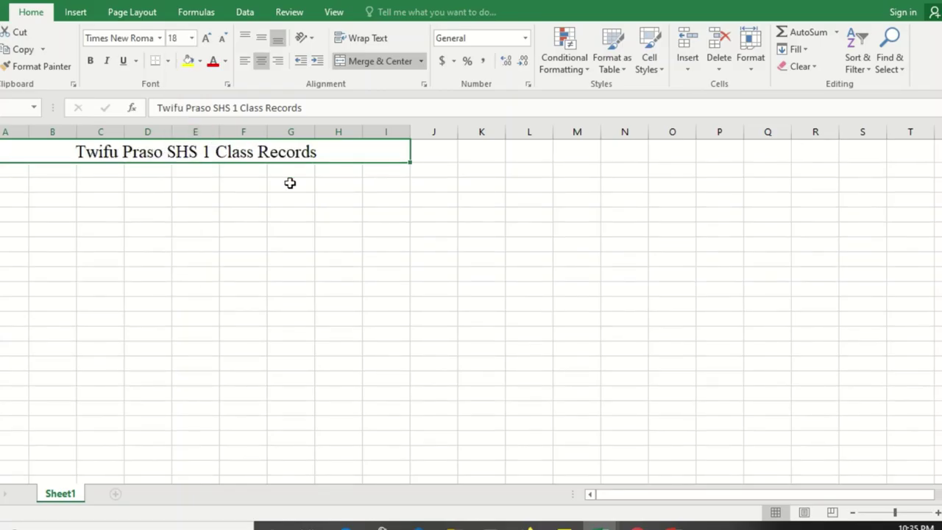
click(190, 39)
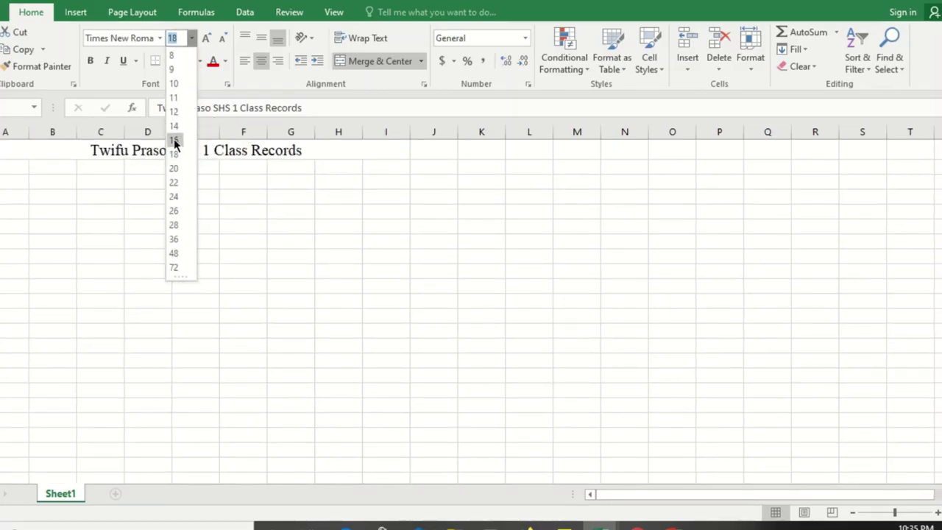
click(174, 141)
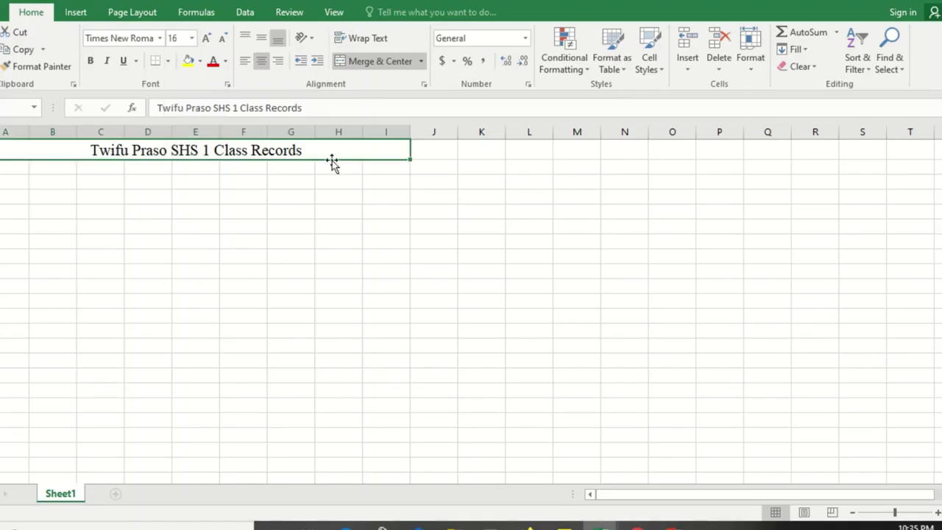
click(225, 62)
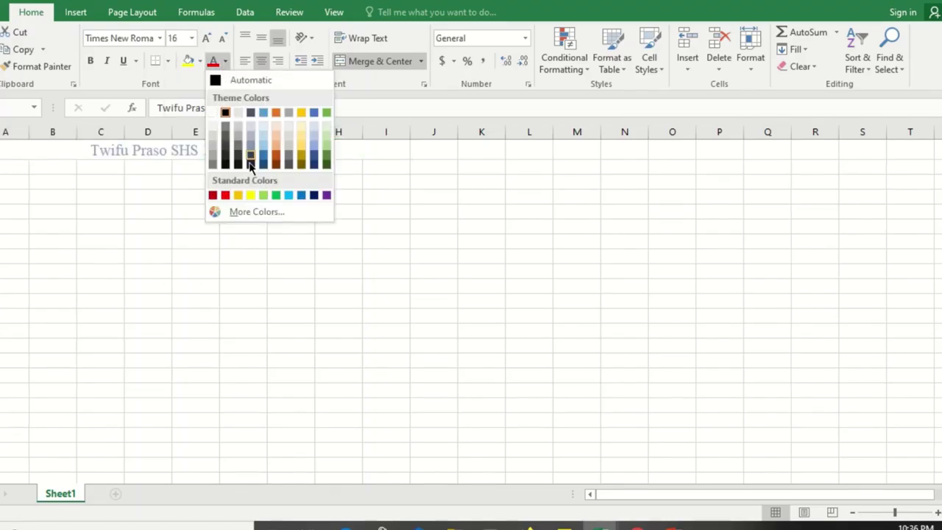
click(276, 195)
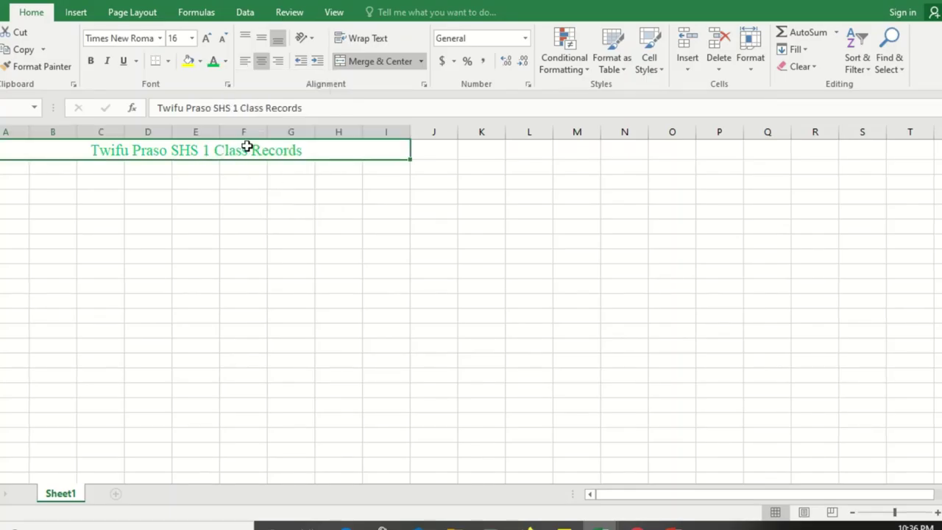
click(89, 62)
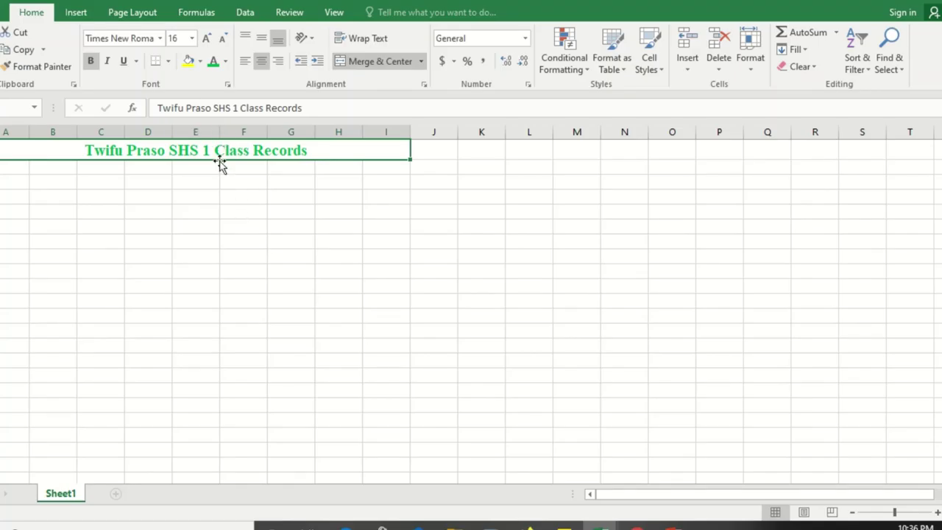
Fill the merged title cell with a gold background
click(199, 61)
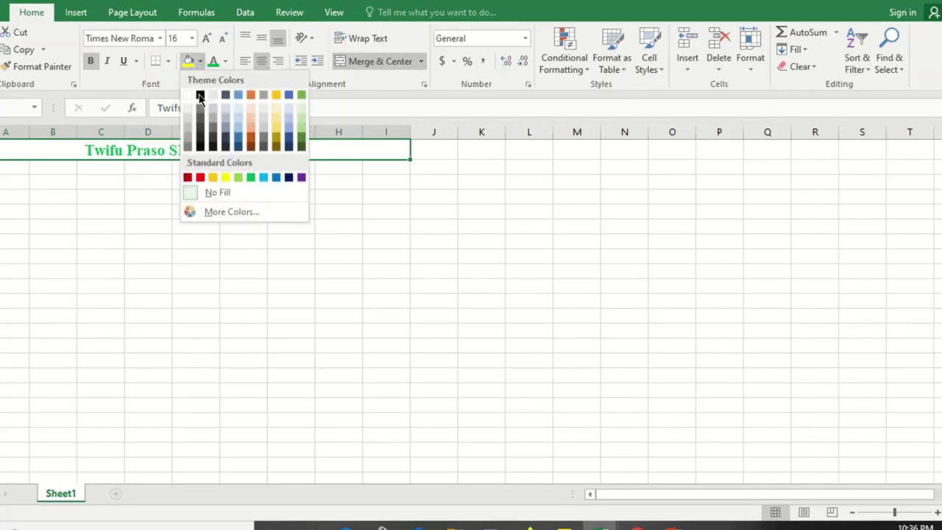
click(213, 177)
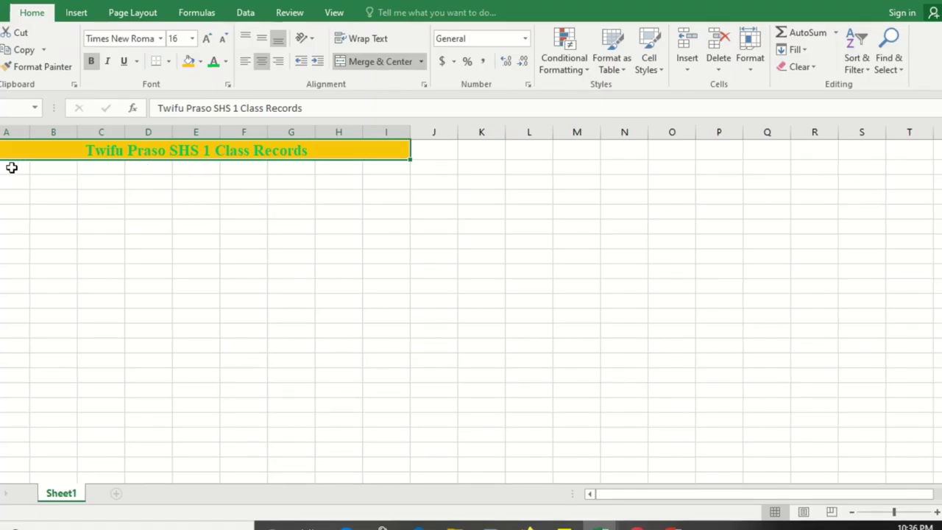
Select A2 through I2, undoing an accidental title move, and merge and centre them
drag(16, 168, 95, 160)
click(362, 157)
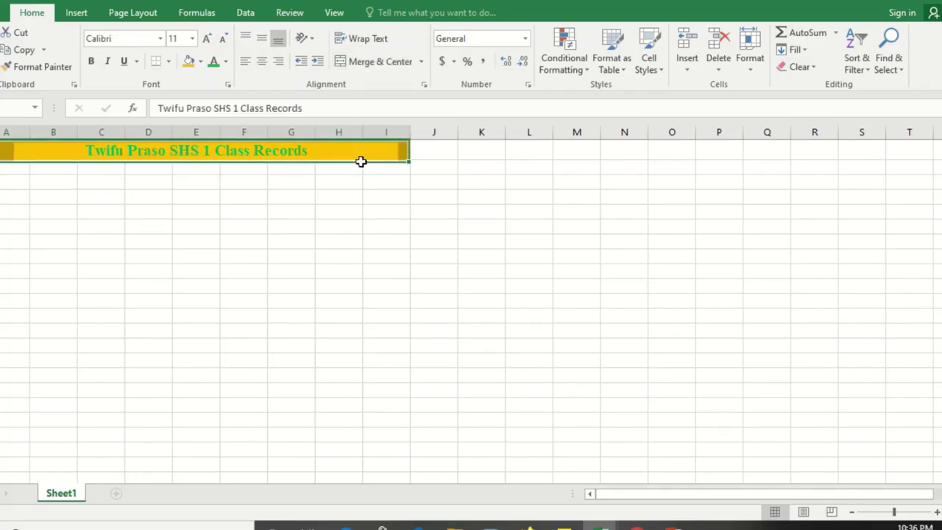
drag(361, 160, 400, 183)
click(391, 182)
key(ctrl+z)
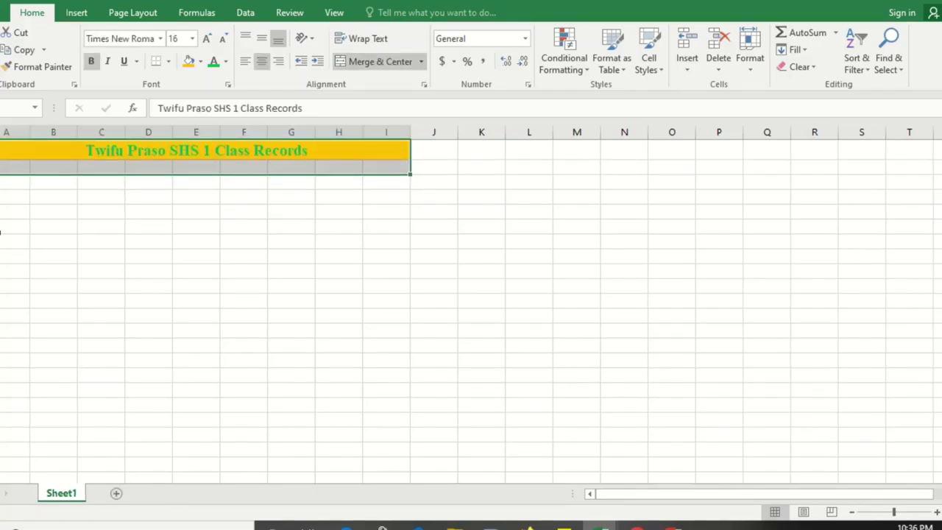
click(19, 193)
click(14, 168)
click(125, 177)
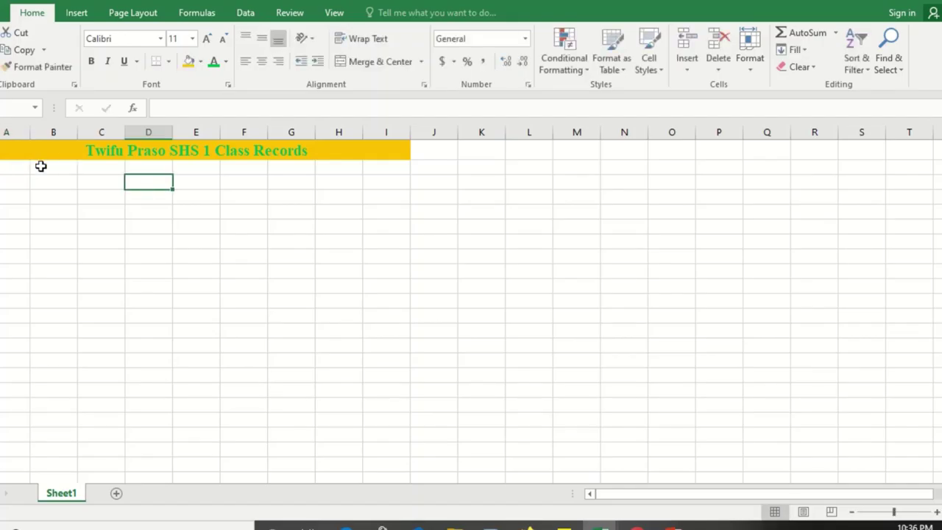
click(17, 166)
drag(201, 177, 307, 197)
key(shift+space)
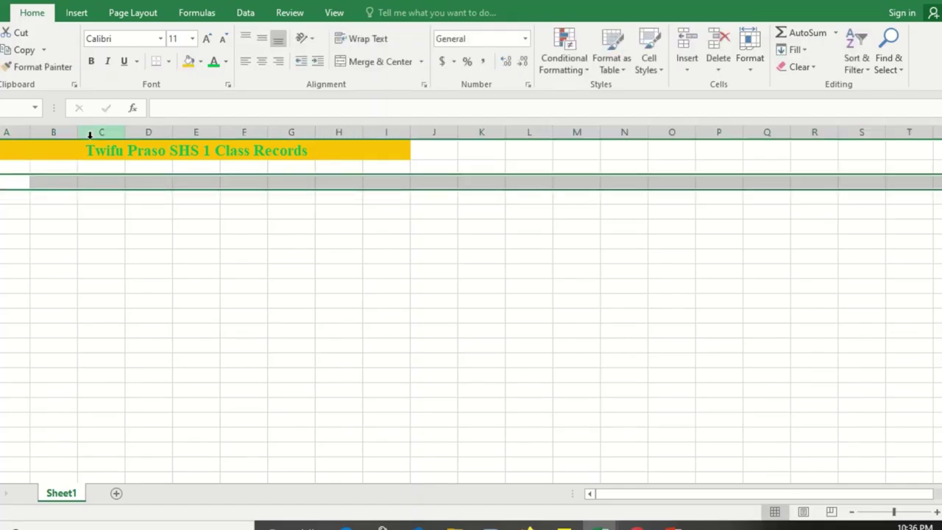
click(216, 178)
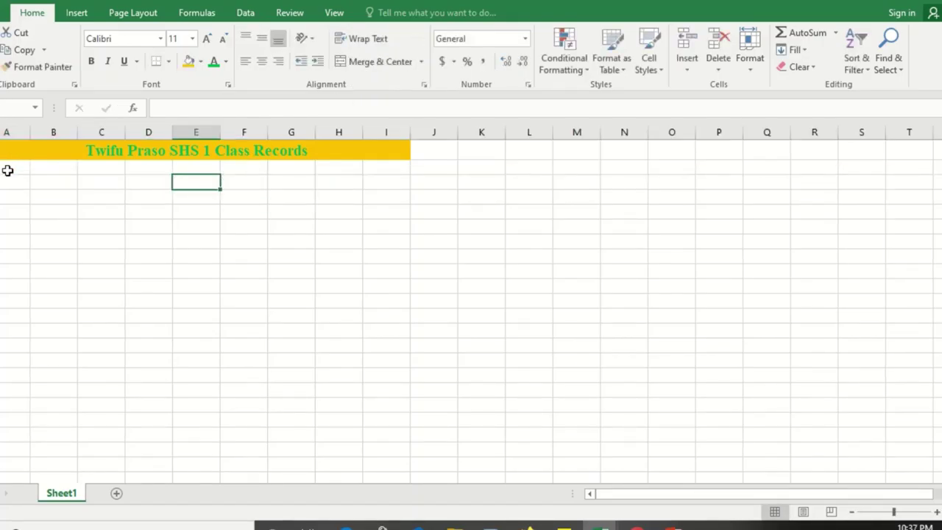
drag(8, 169, 378, 170)
click(379, 170)
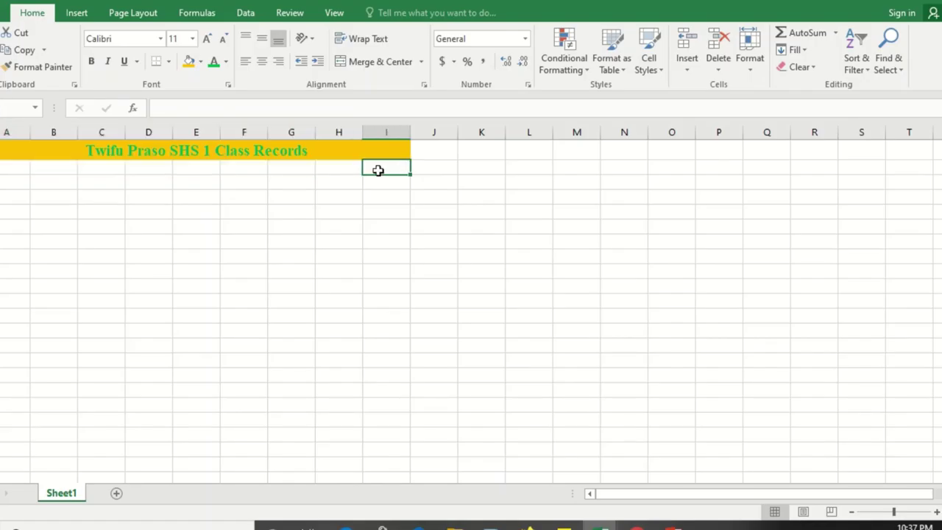
mouse_move(383, 3)
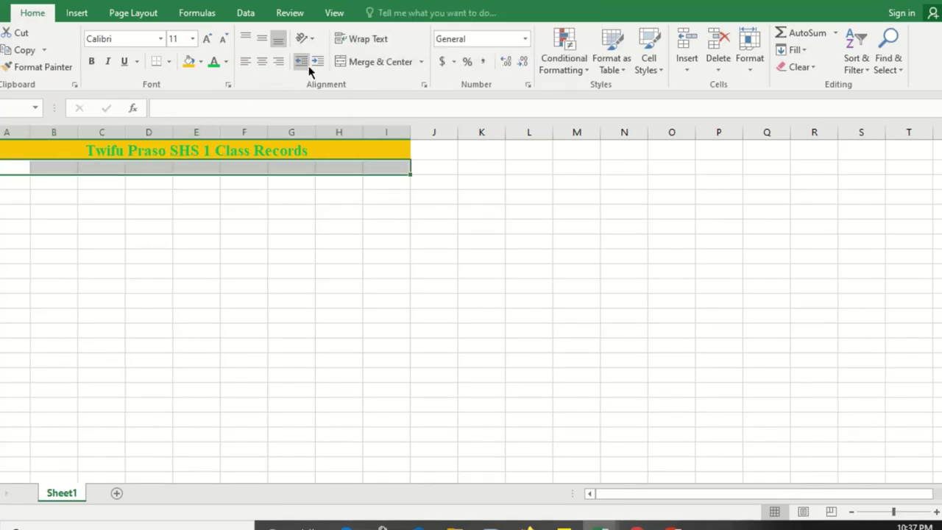
click(358, 66)
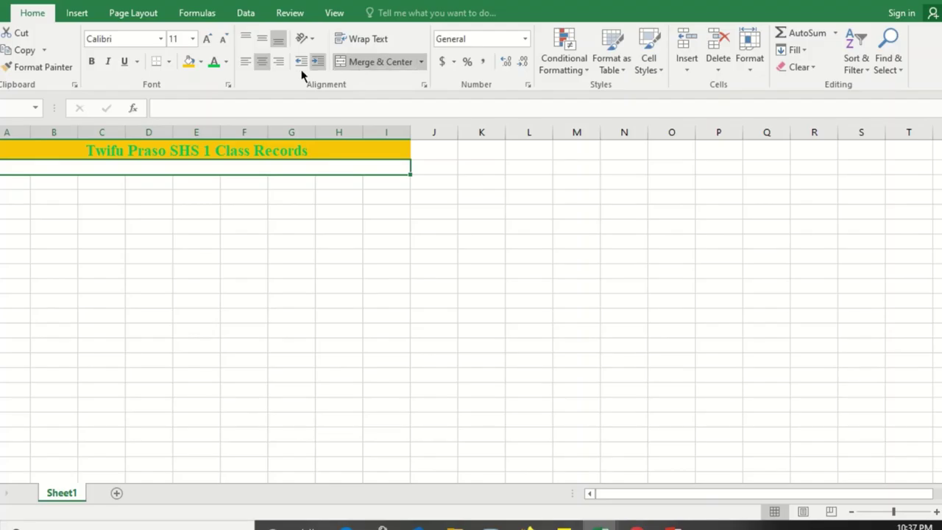
Format the merged row 2 as Times New Roman, size 14
right_click(218, 64)
key(Escape)
click(193, 39)
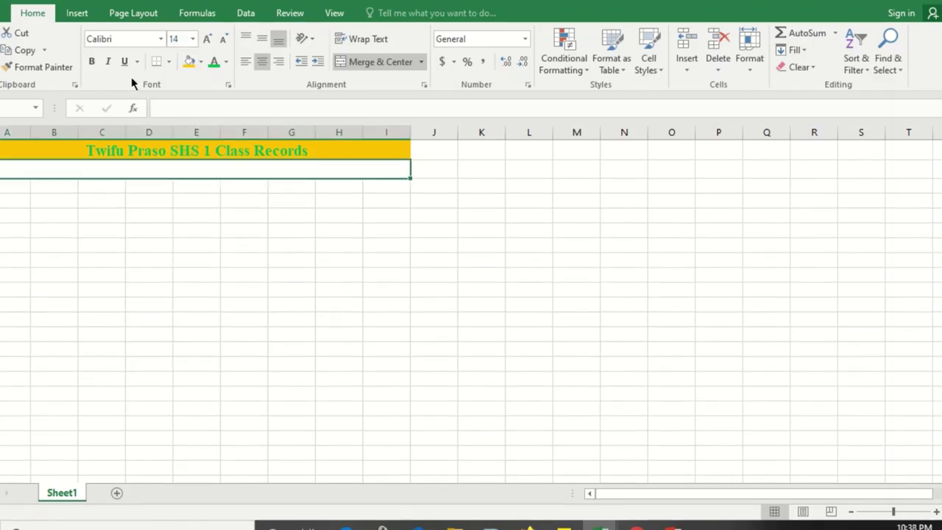
click(160, 38)
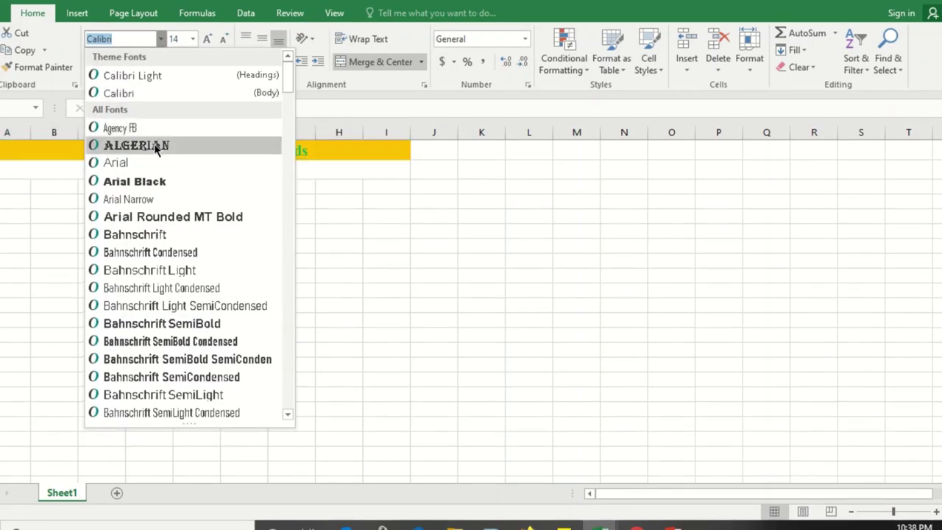
text(Times New Roma)
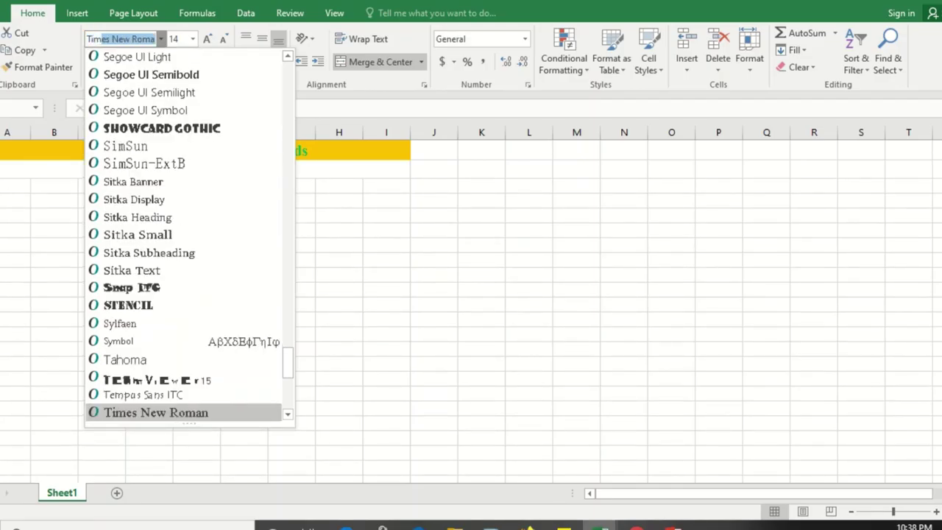
key(Return)
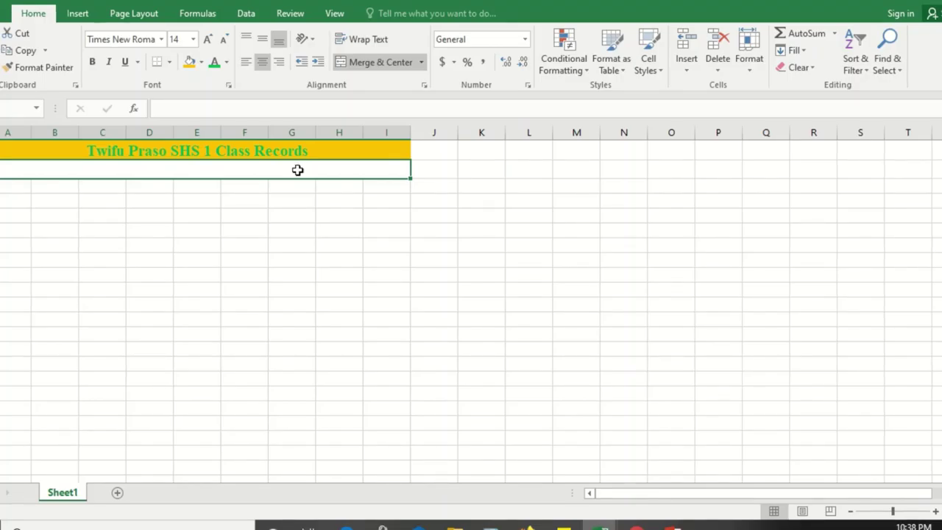
Type 'First Term Class Report' into merged cell A2, correcting the capital T and R
double_click(298, 170)
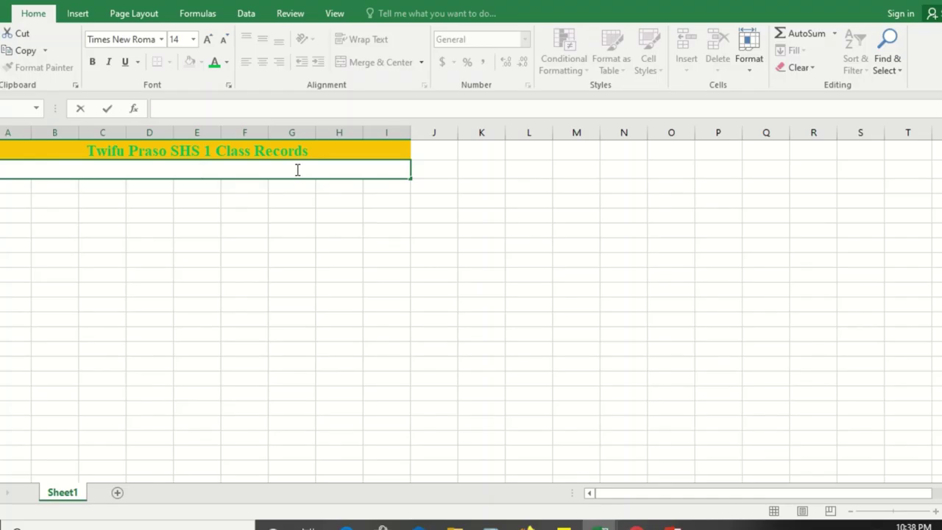
text(first)
key(BackSpace)
key(BackSpace)
key(BackSpace)
key(BackSpace)
text(First term )
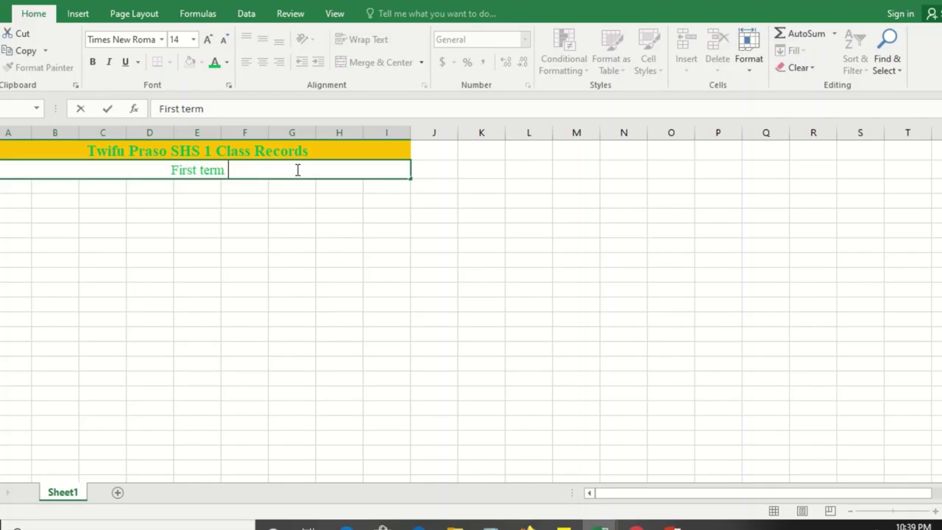
text(Class re)
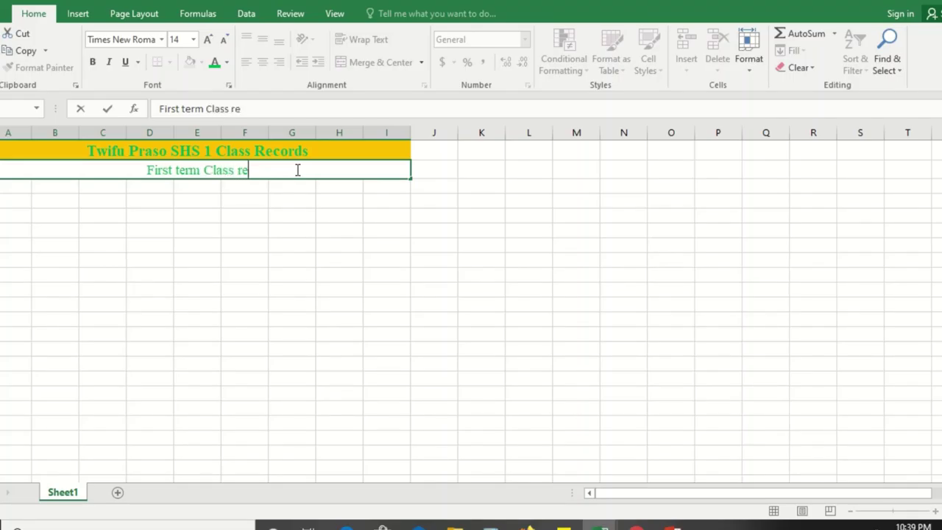
text(por)
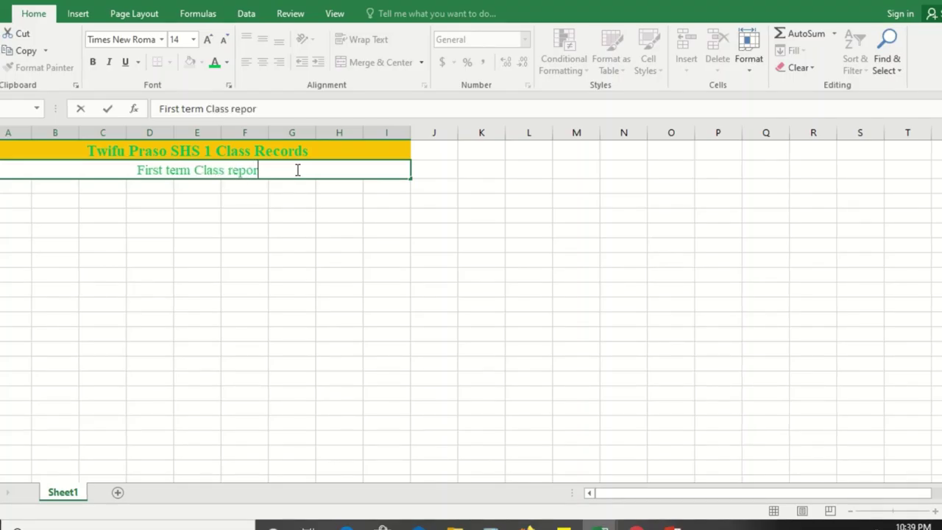
text(t)
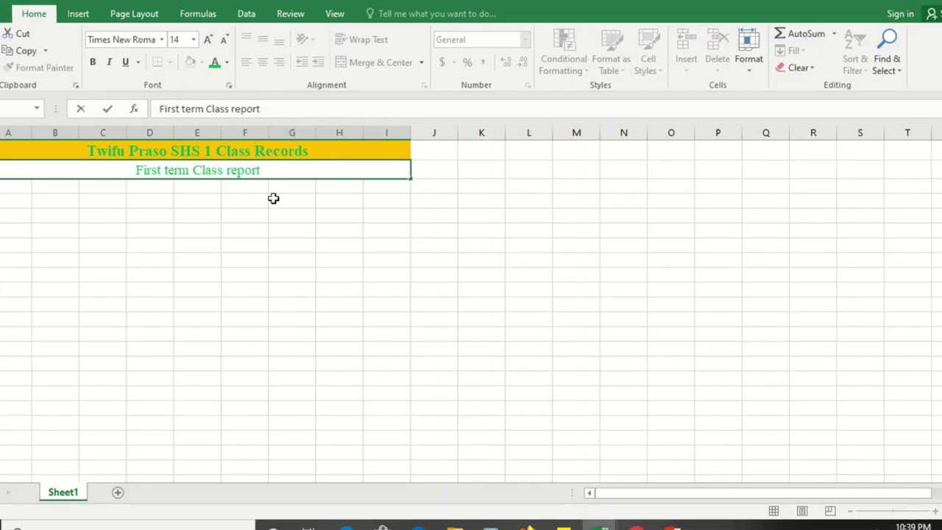
click(234, 172)
key(BackSpace)
text(R)
double_click(165, 171)
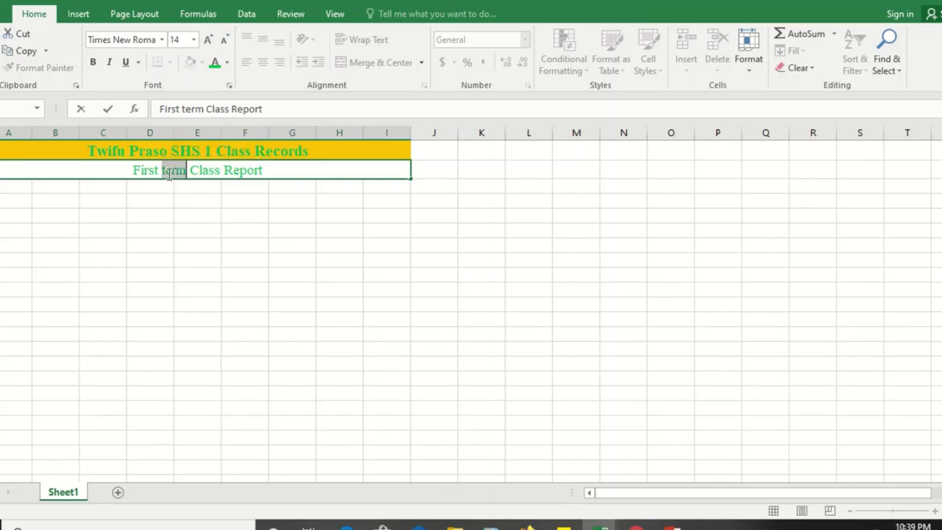
click(166, 174)
key(BackSpace)
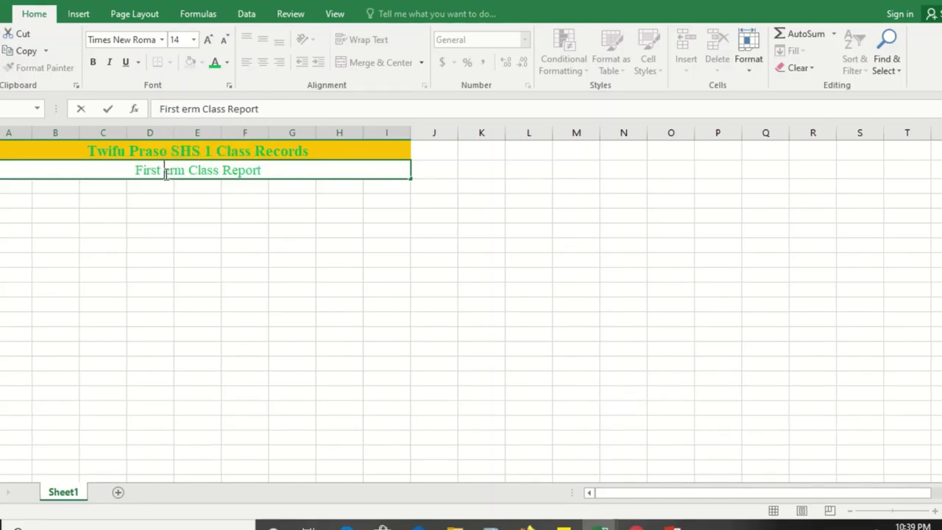
text(T)
click(436, 172)
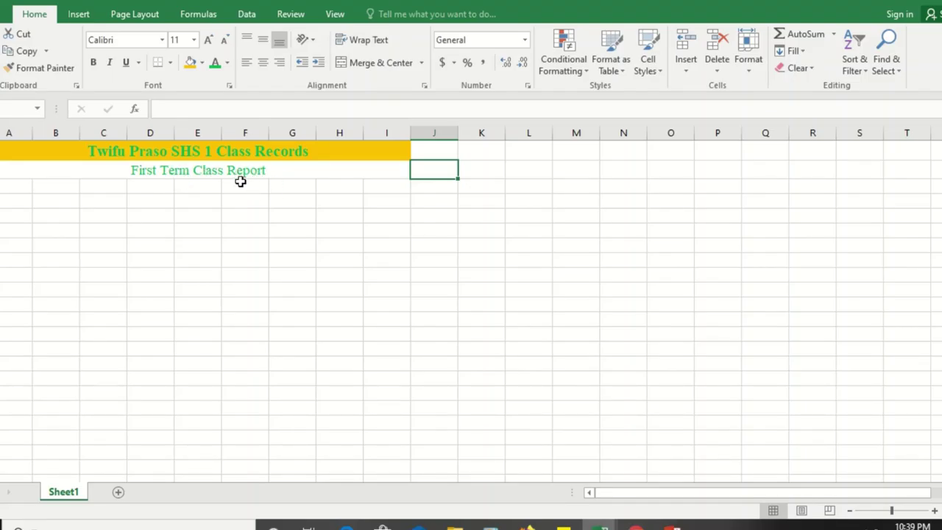
Begin typing the heading 'Quiz 1' in cell B3
click(13, 186)
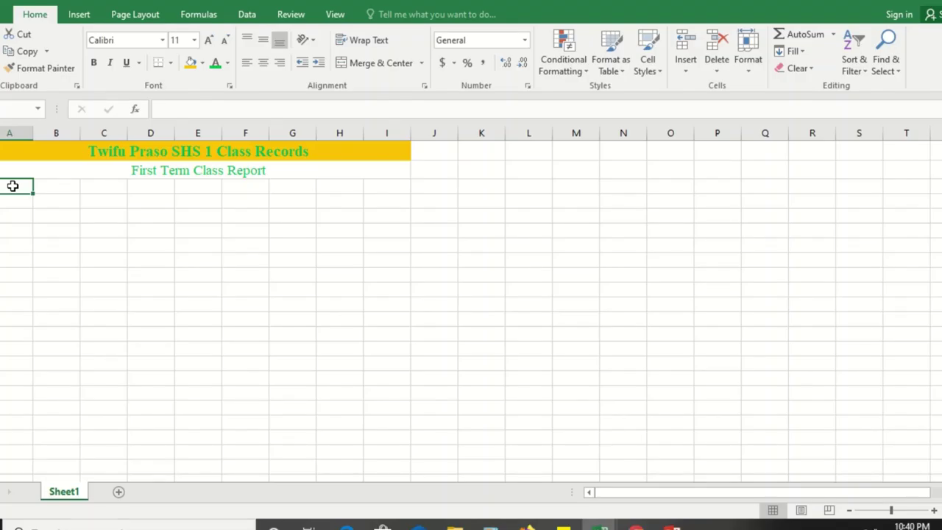
click(50, 188)
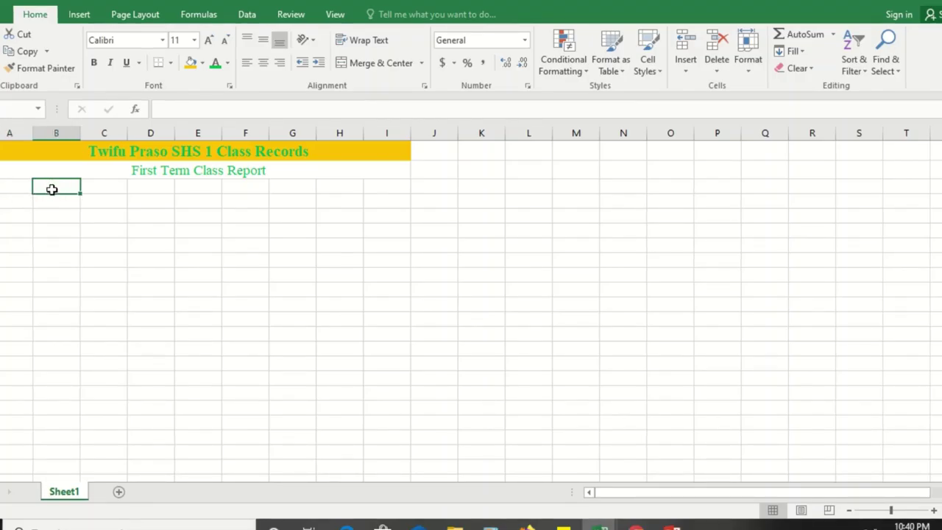
click(96, 191)
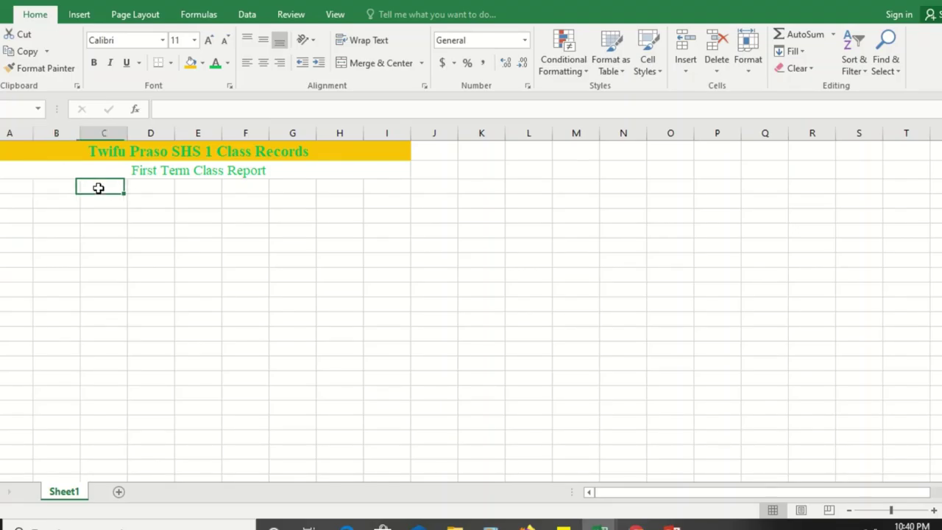
drag(147, 190, 231, 191)
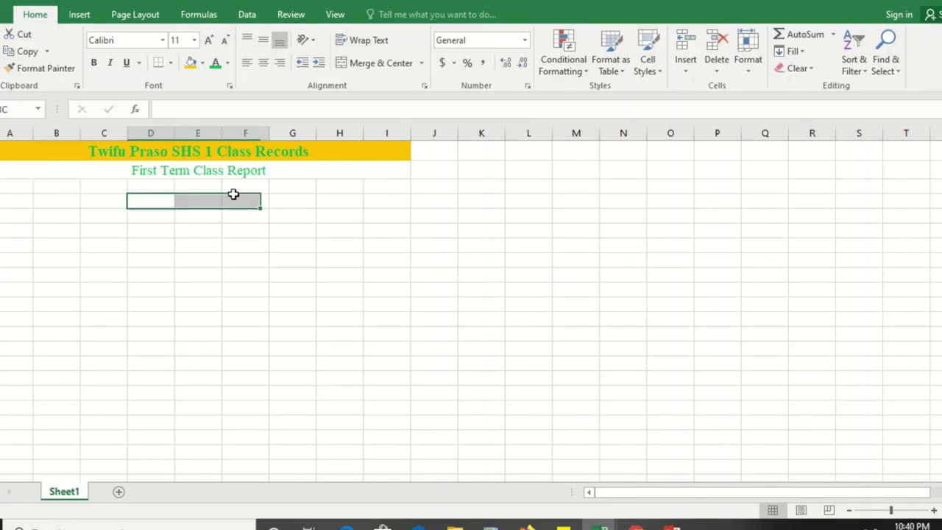
double_click(46, 188)
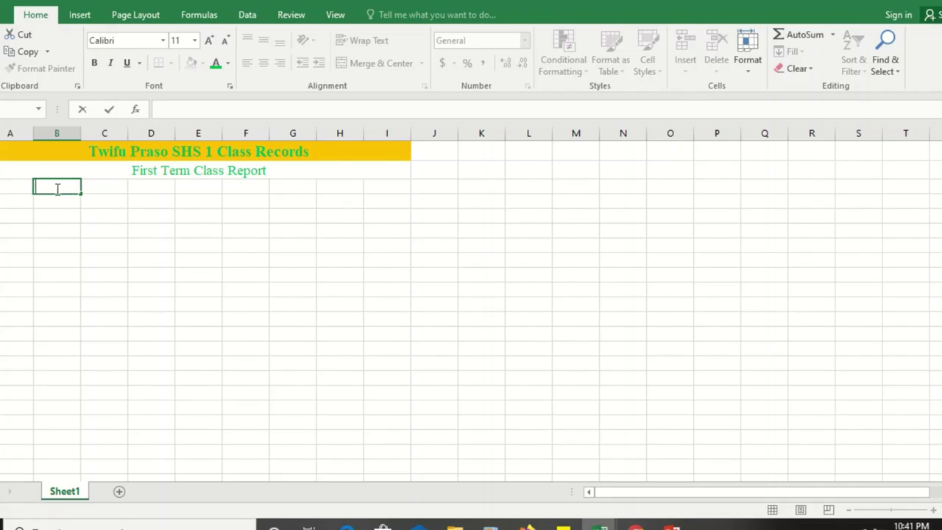
click(13, 194)
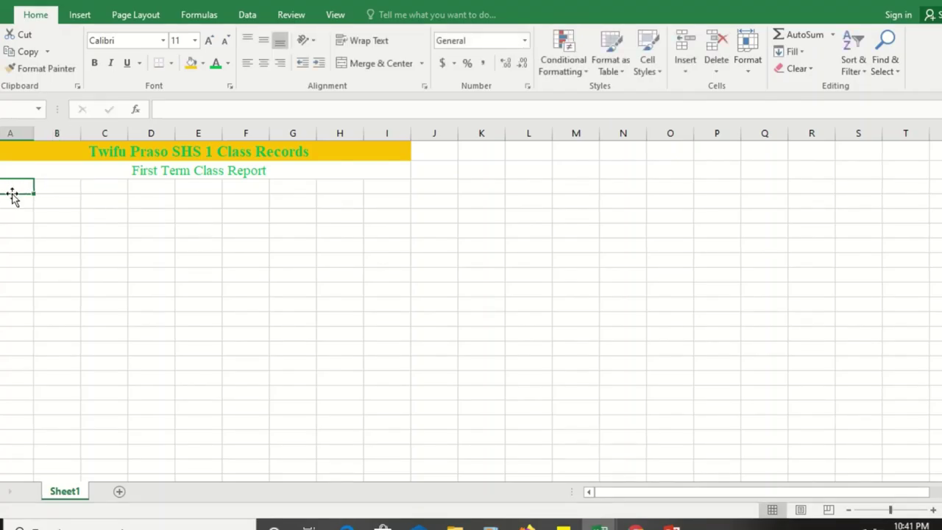
click(62, 191)
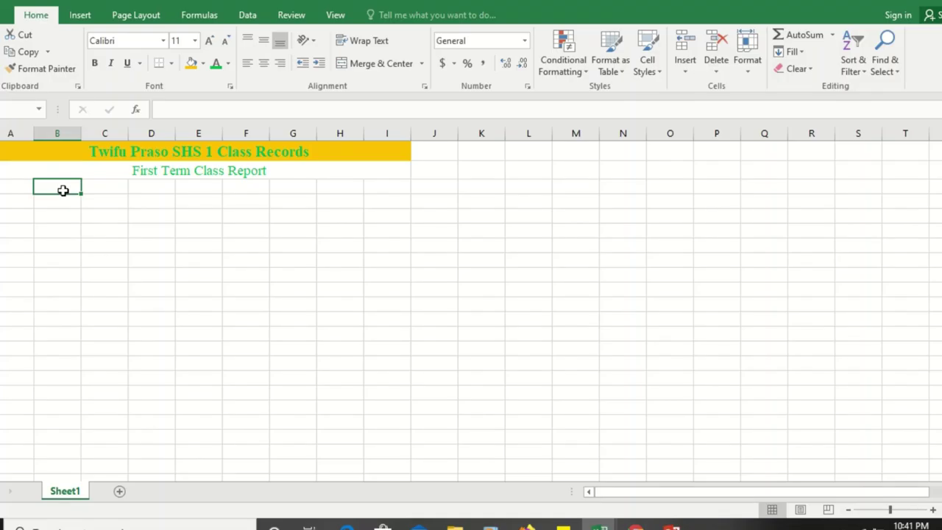
text(Qu)
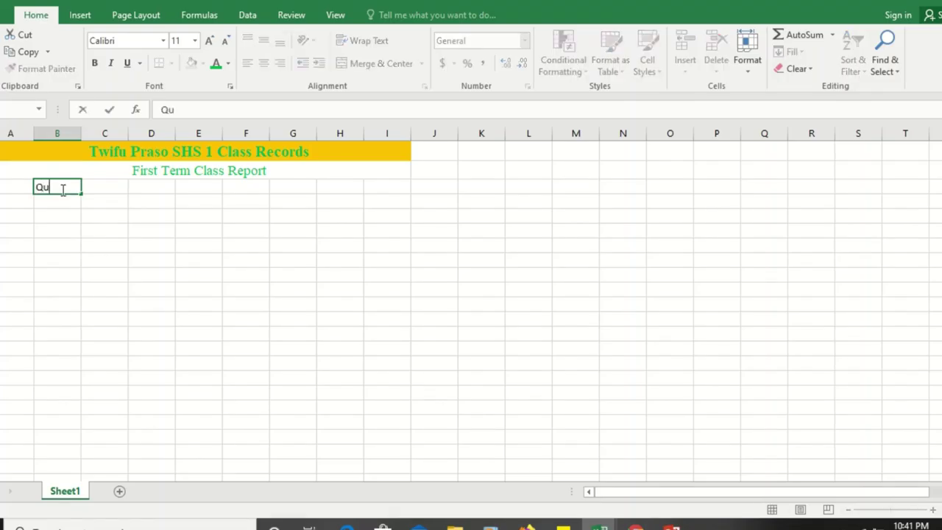
text(i)
text(z 1)
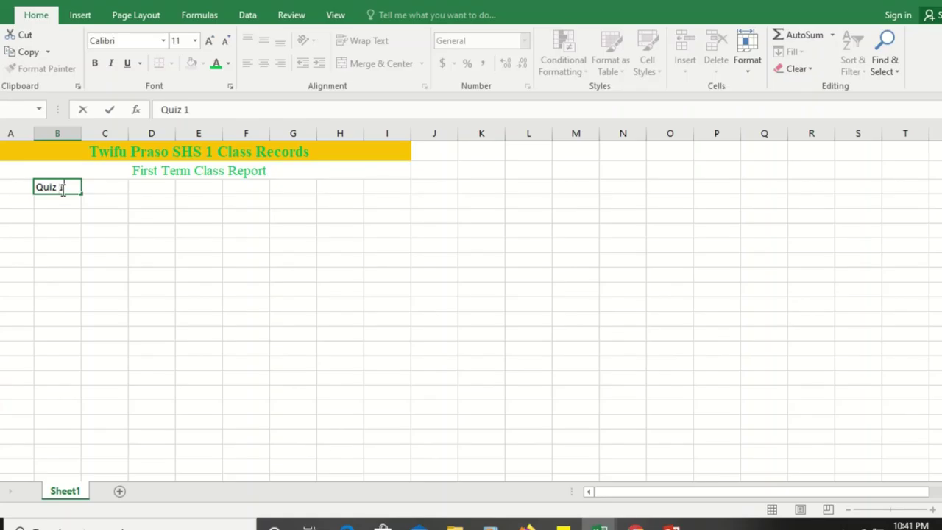
Enter 'Name' in A3 and confirm the 'Quiz 1' heading in B3
click(17, 200)
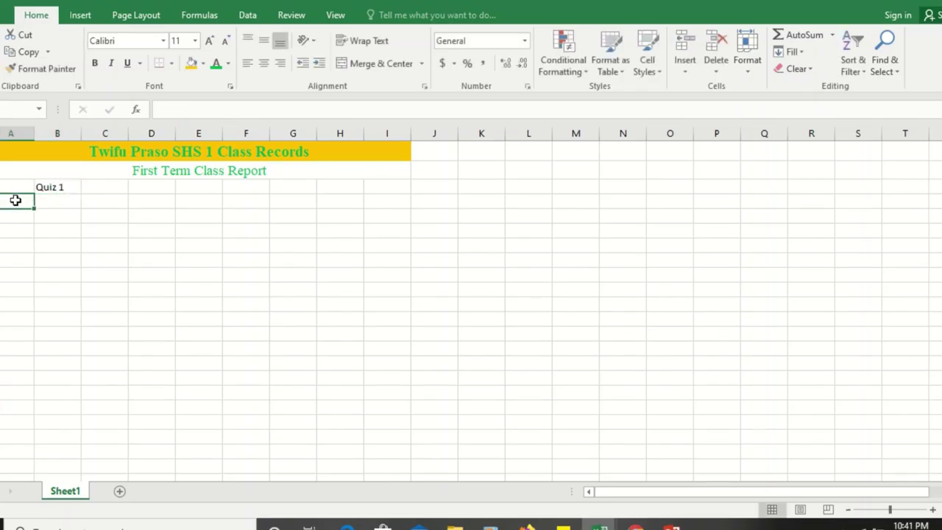
double_click(13, 189)
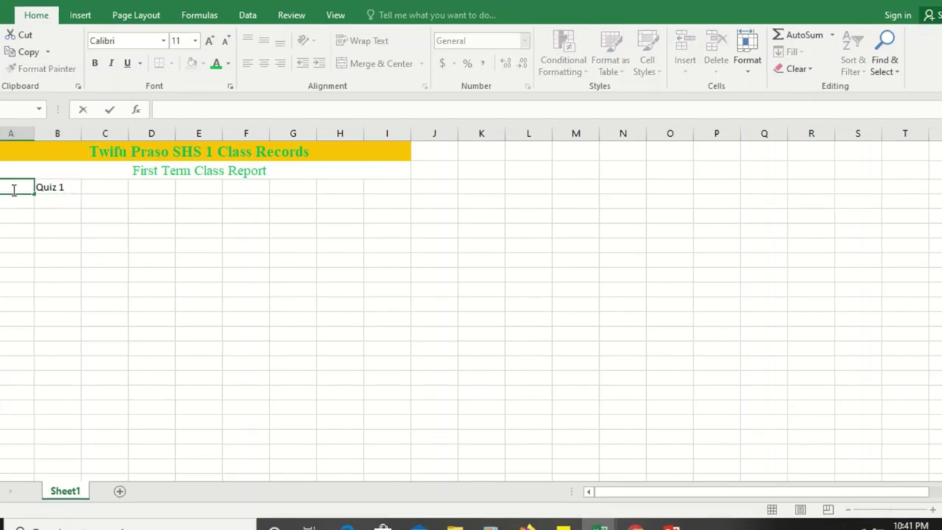
text(Names)
key(BackSpace)
double_click(96, 190)
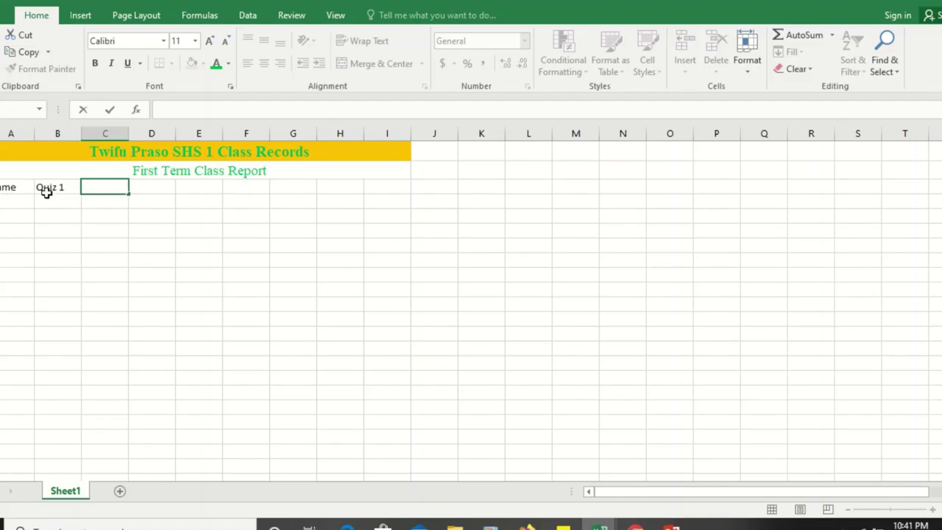
click(64, 193)
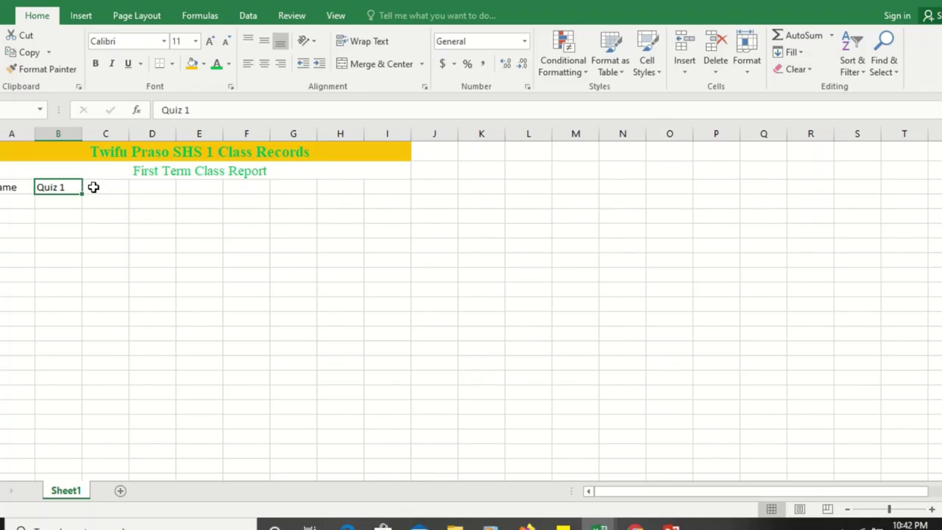
double_click(56, 193)
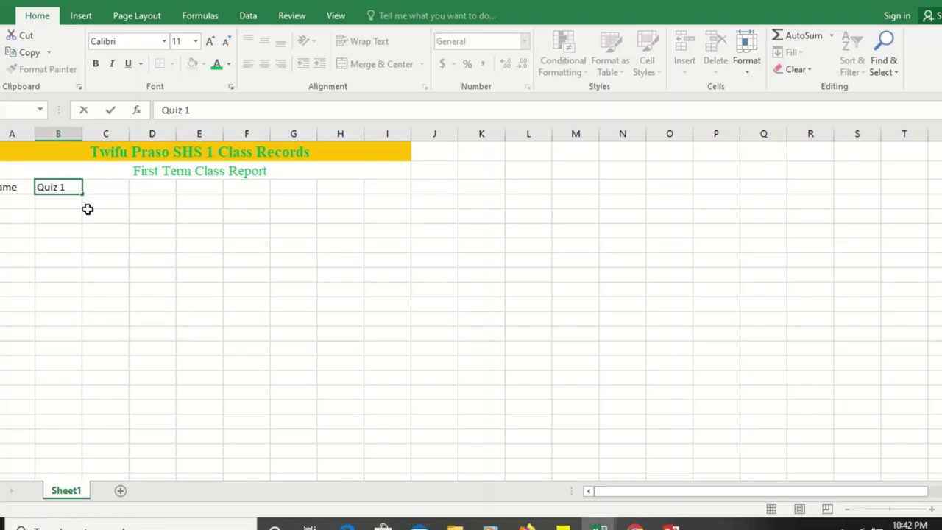
click(86, 201)
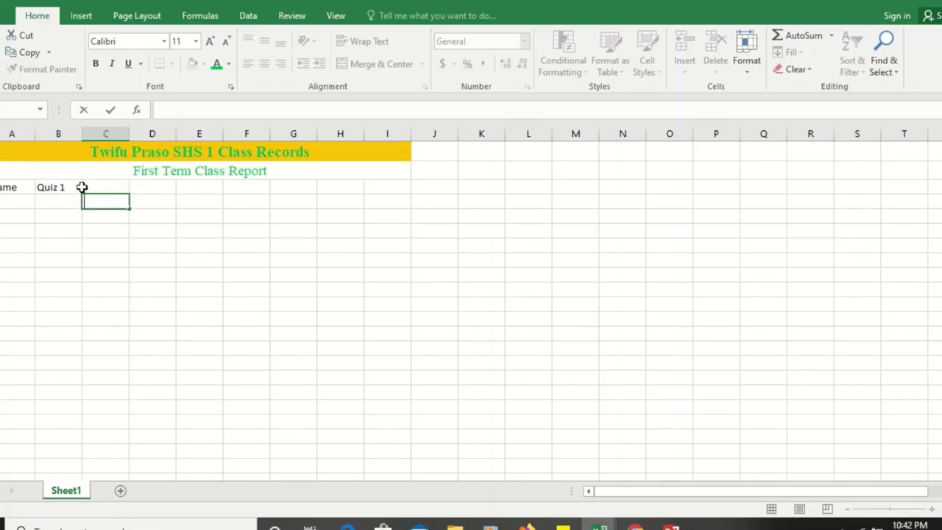
double_click(80, 190)
AutoFill Quiz 2, Quiz 3 and Quiz 4 into cells C3 through E3
key(Escape)
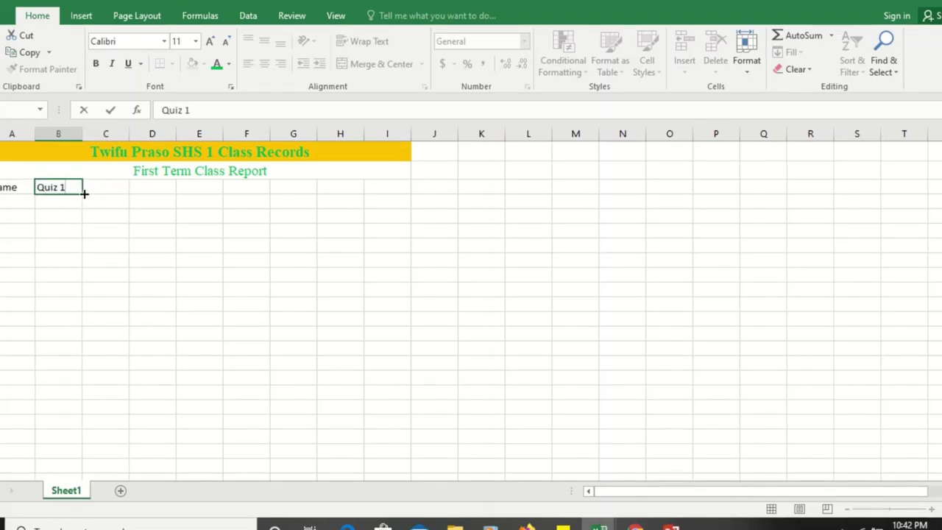
mouse_move(84, 192)
mouse_down()
mouse_move(367, 195)
mouse_move(324, 187)
mouse_move(172, 203)
mouse_up()
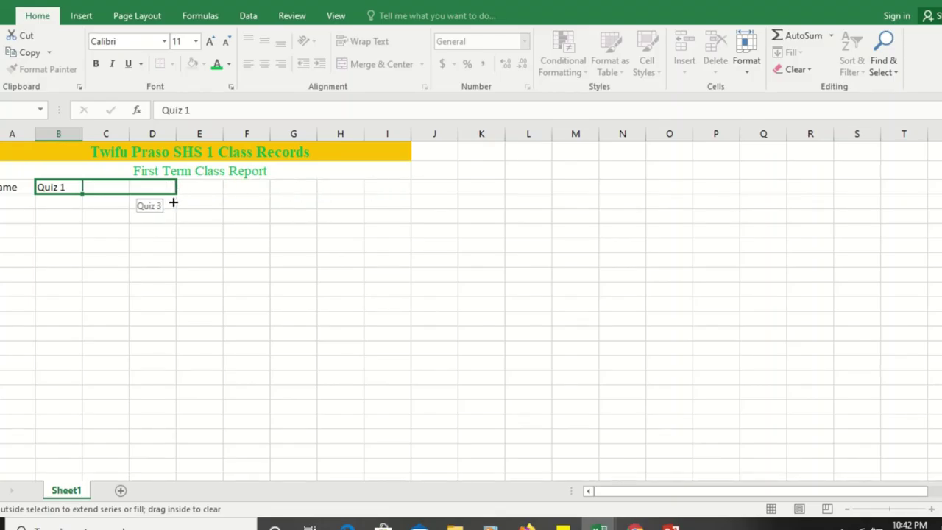
drag(171, 204, 184, 197)
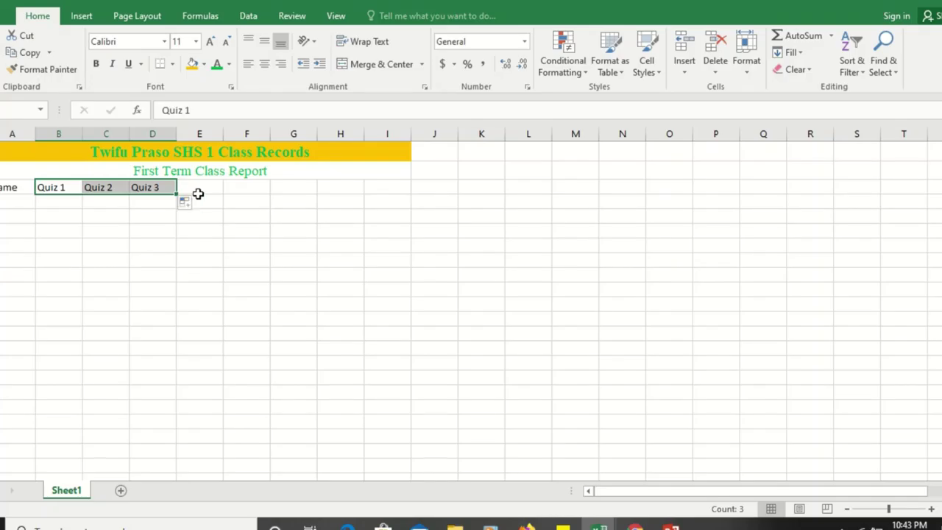
click(181, 186)
click(165, 188)
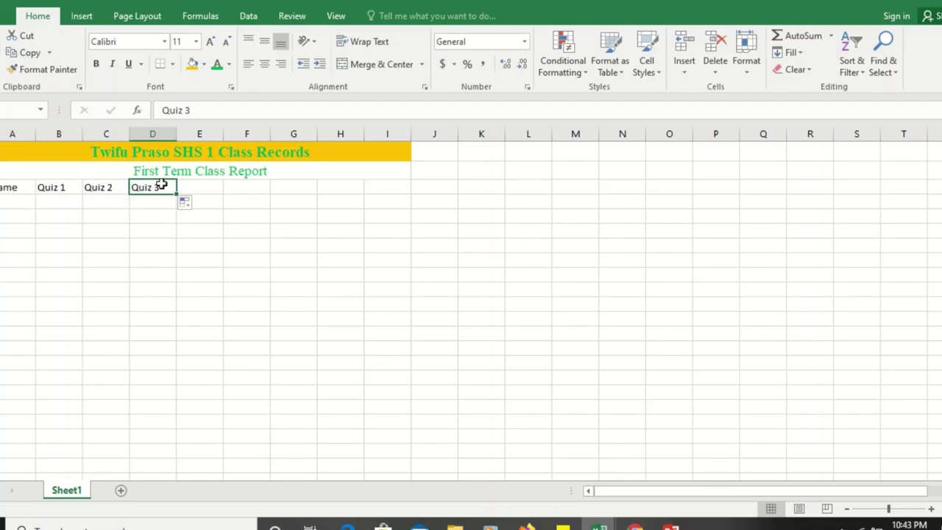
click(192, 188)
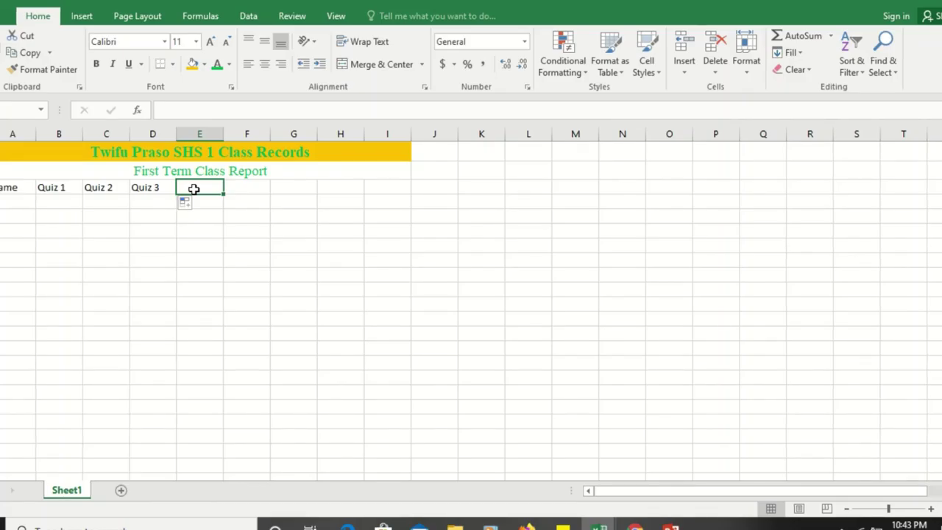
click(158, 188)
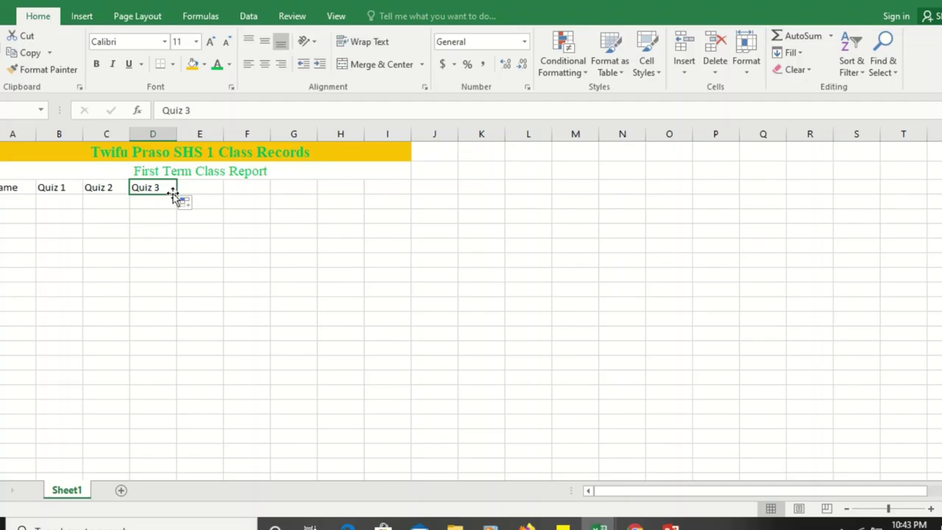
drag(174, 193, 214, 190)
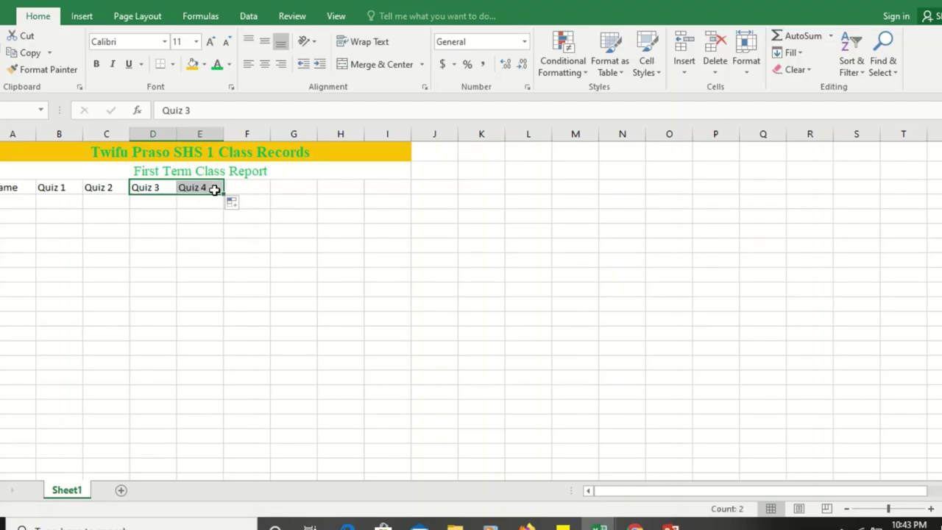
click(240, 188)
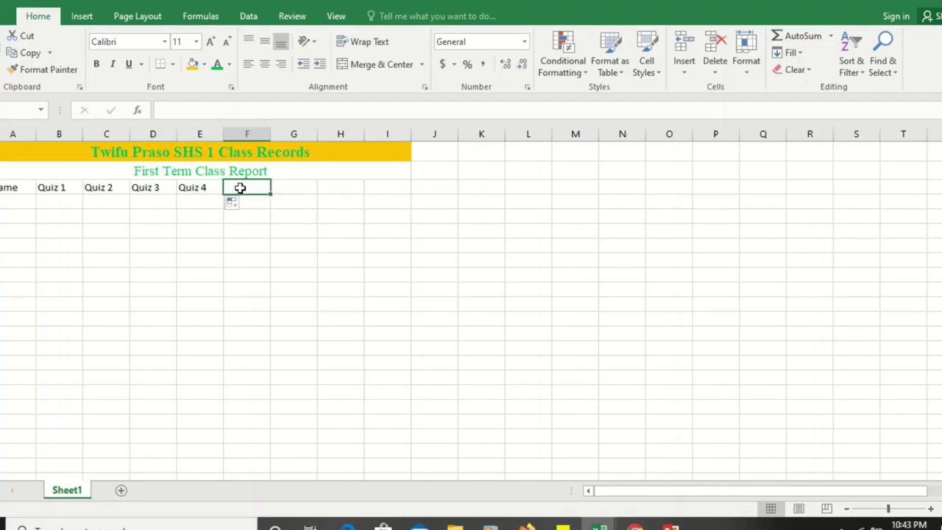
Enter 'Exam' in F3 and replace Quiz 4 in E3 with 'Class Test'
text(e)
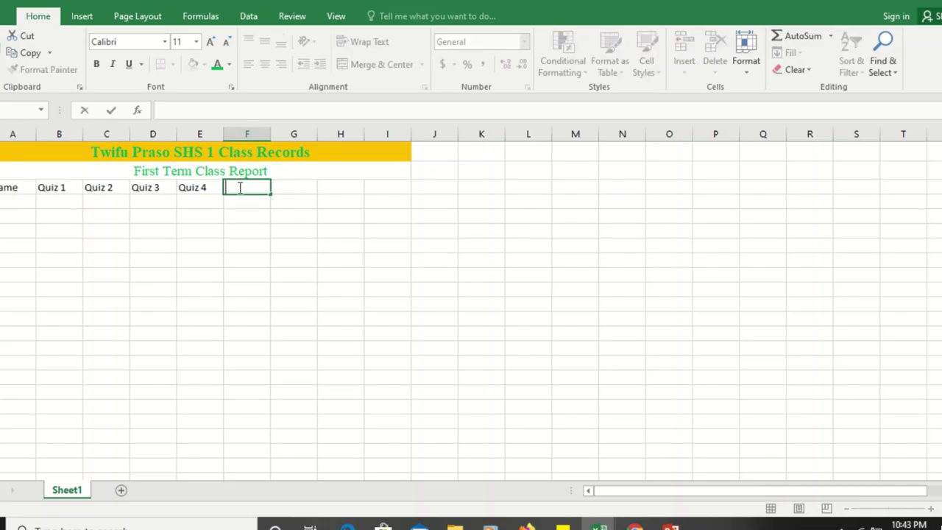
text(E)
text(xam)
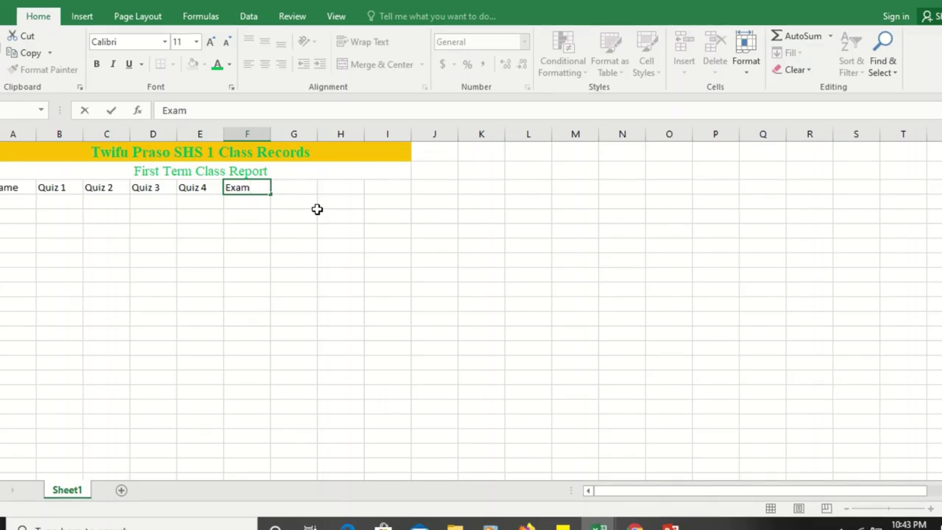
key(Return)
click(204, 187)
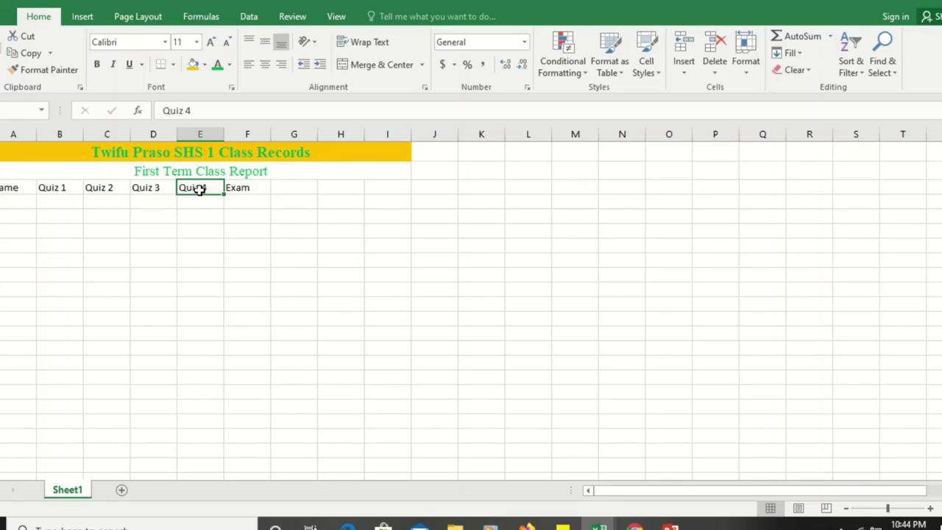
text(Class)
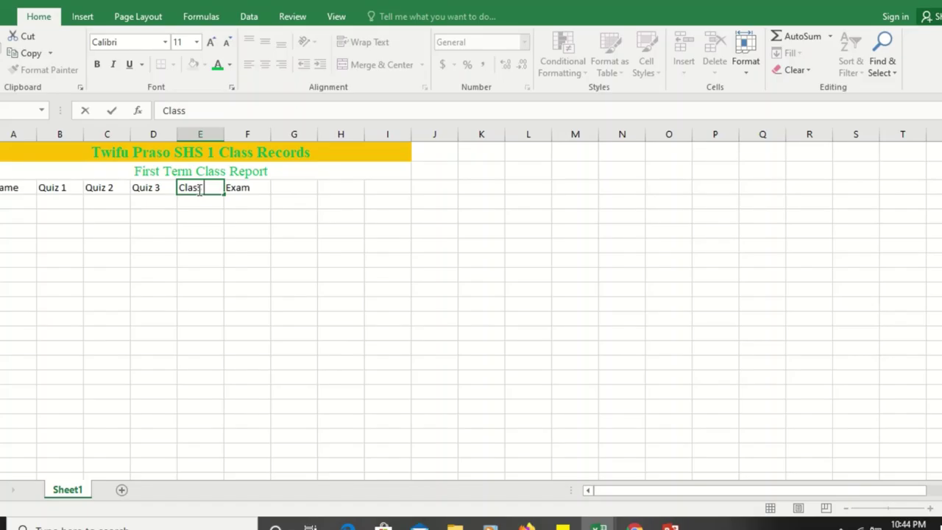
text( te)
key(BackSpace)
text(TES)
key(BackSpace)
key(BackSpace)
text(est)
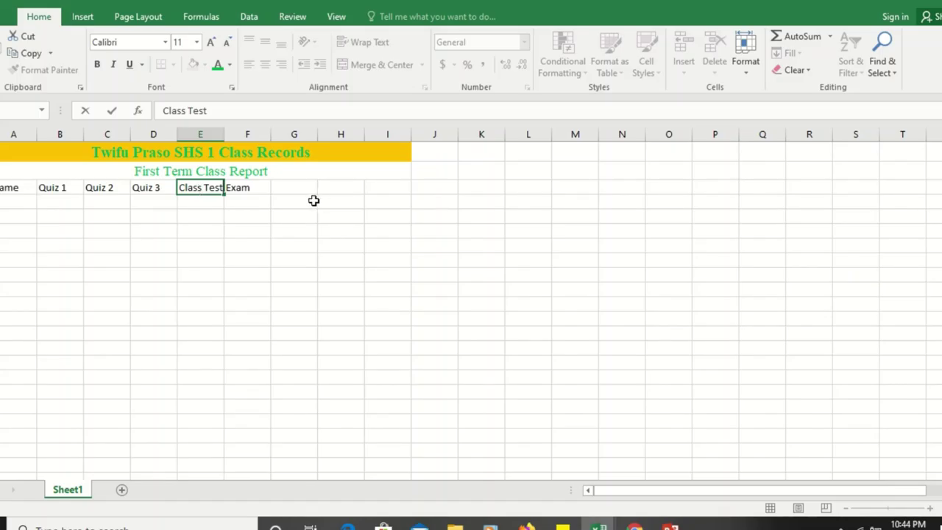
key(Return)
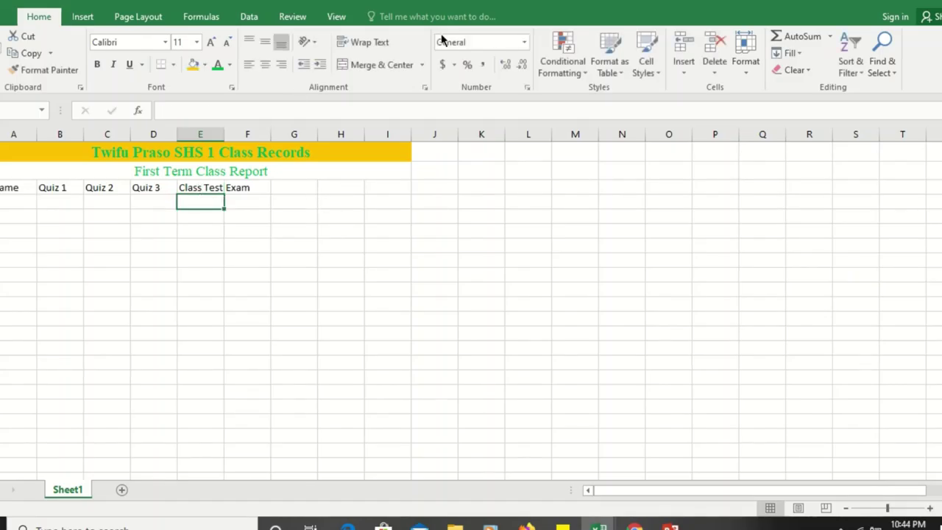
Add the heading 'Total' in cell G3
click(369, 12)
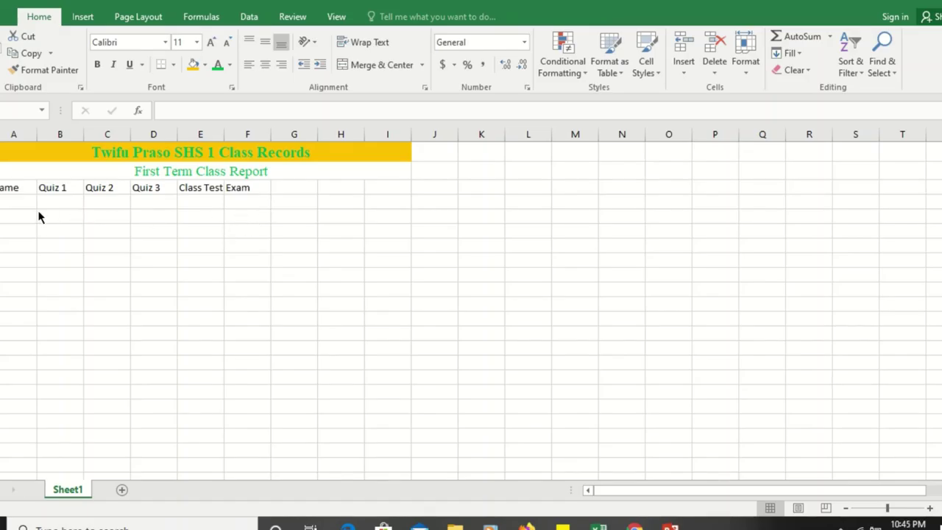
mouse_move(395, 11)
key(Return)
double_click(296, 186)
text(to)
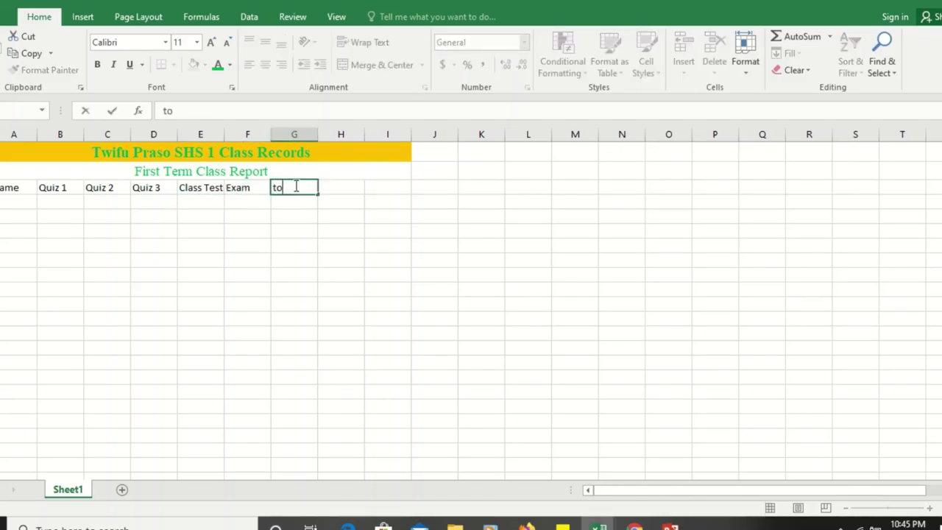
key(BackSpace)
key(BackSpace)
text(Tot)
text(al)
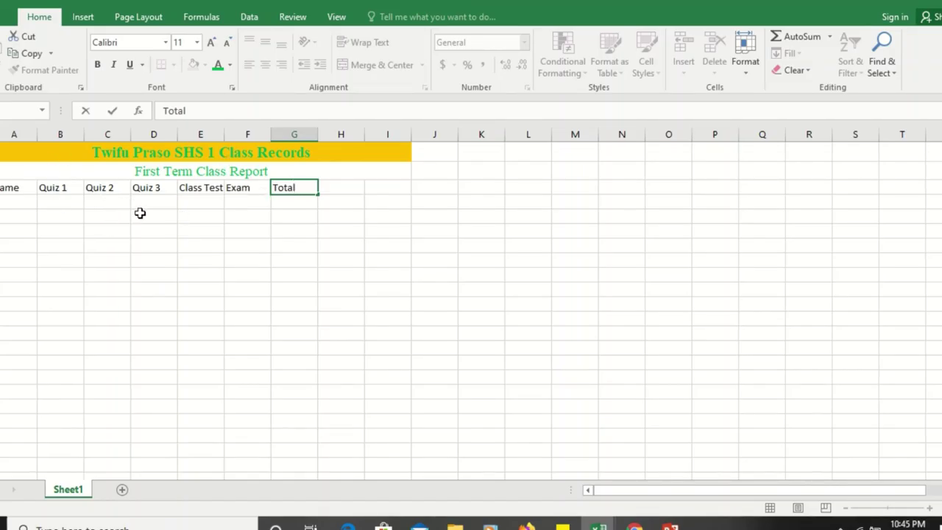
click(55, 206)
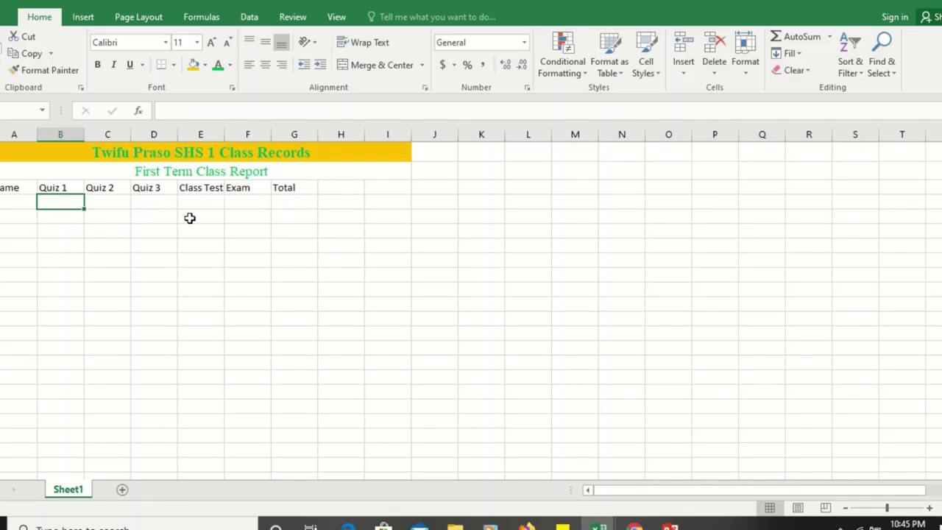
Check each heading from Quiz 1 to Exam, then select cell A4 under Name
click(47, 189)
double_click(59, 190)
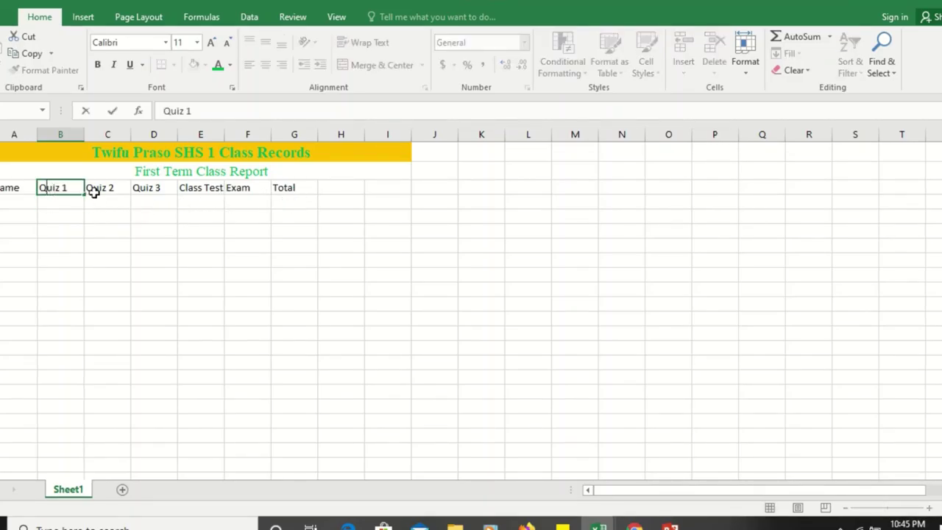
click(108, 190)
click(141, 193)
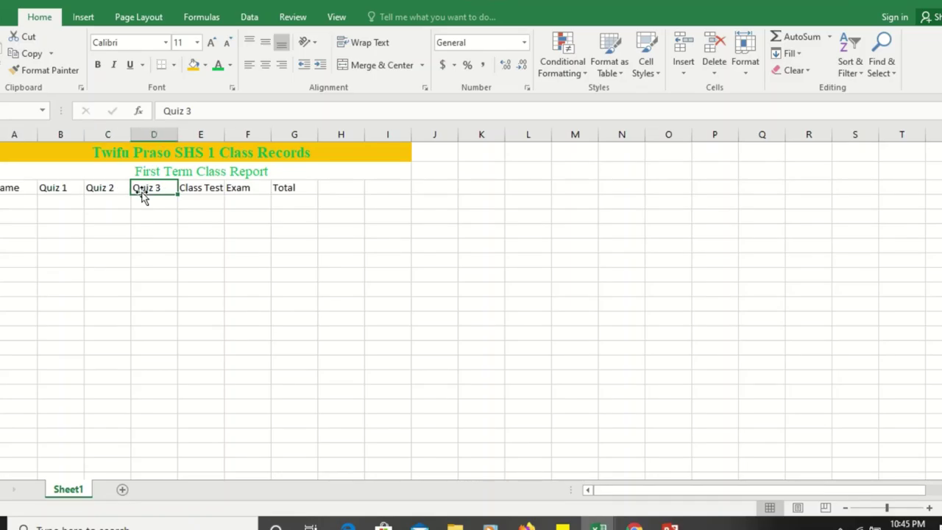
click(198, 191)
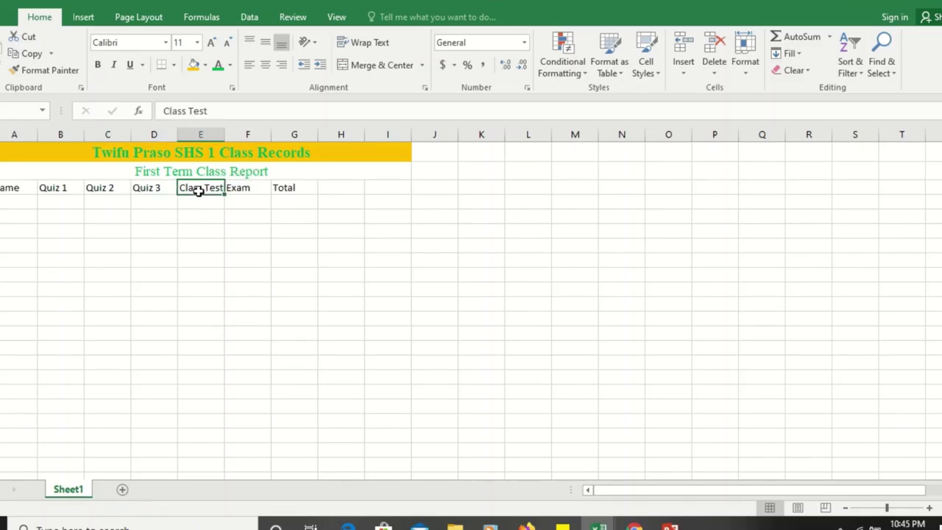
click(245, 189)
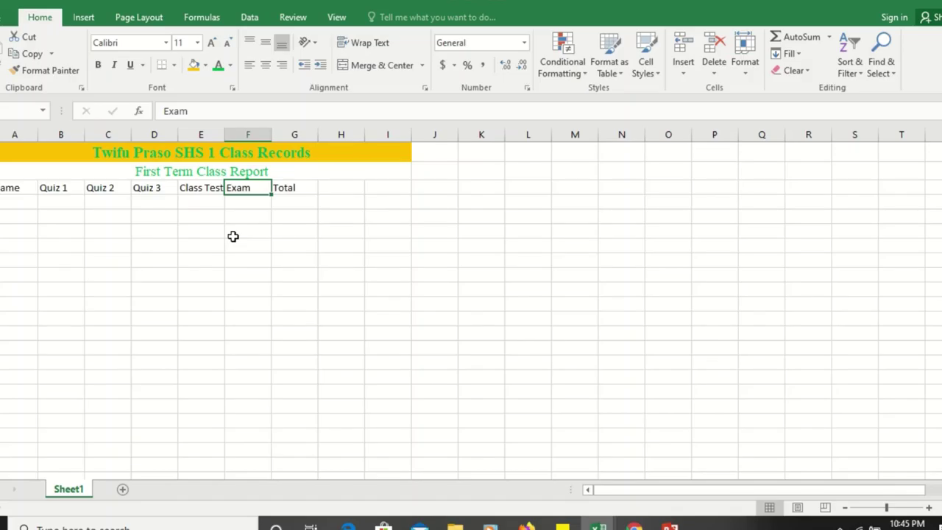
click(30, 205)
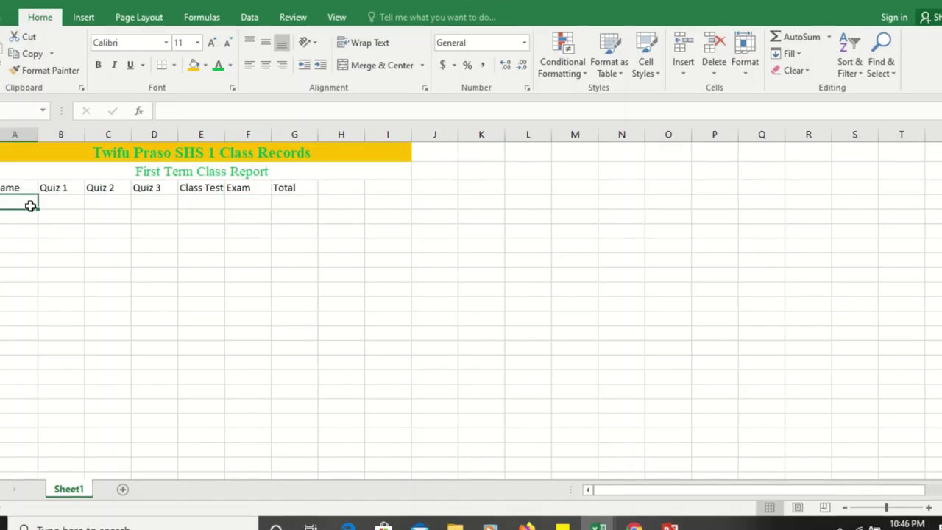
Enter six student first names in cells A4 through A9
text(KOFI)
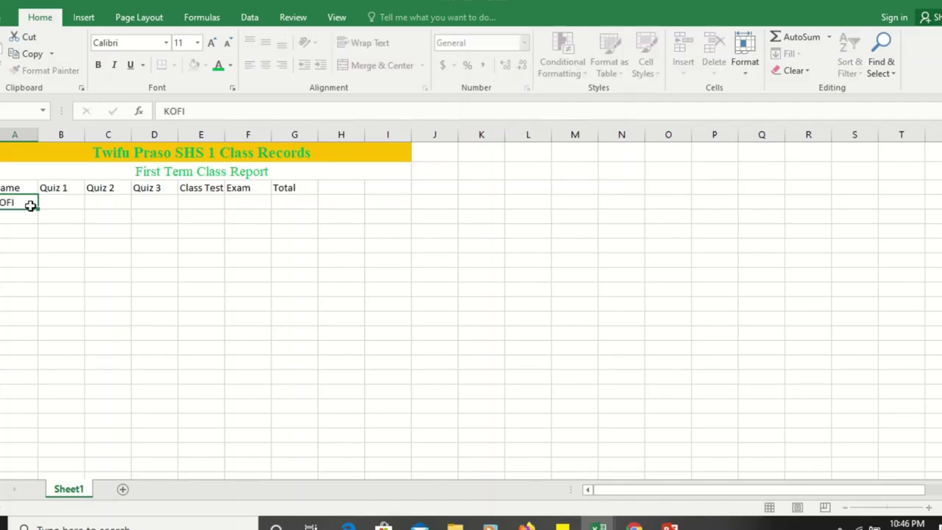
key(Return)
text(A)
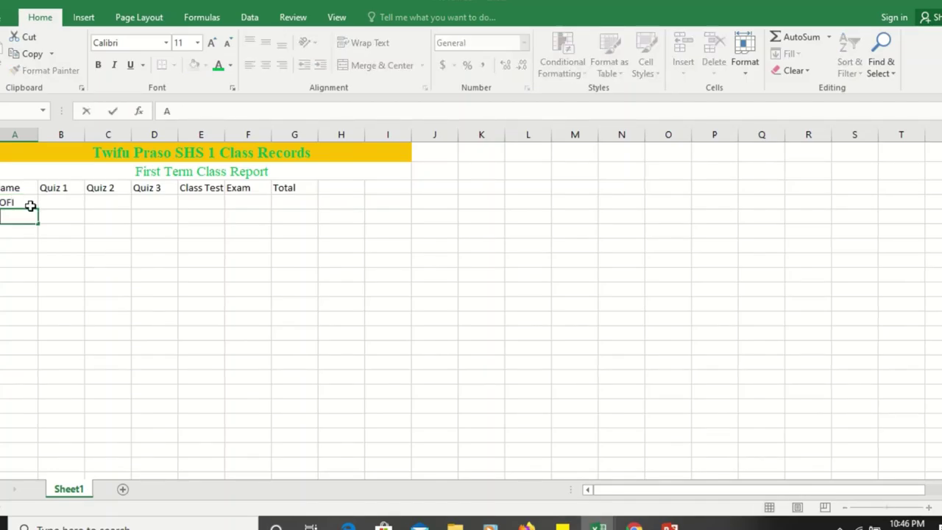
text(DI)
key(Return)
text(EM)
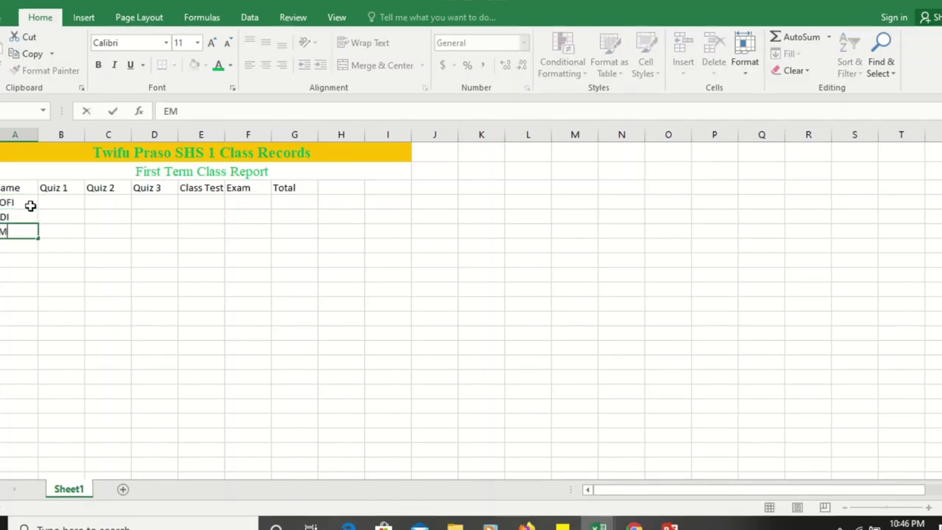
text(MA)
key(Return)
text(SA)
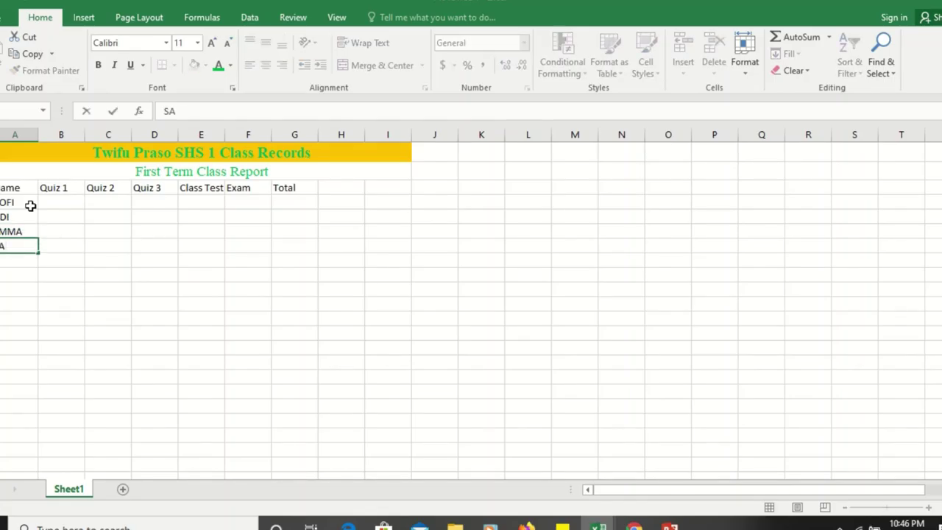
text(RA)
key(Return)
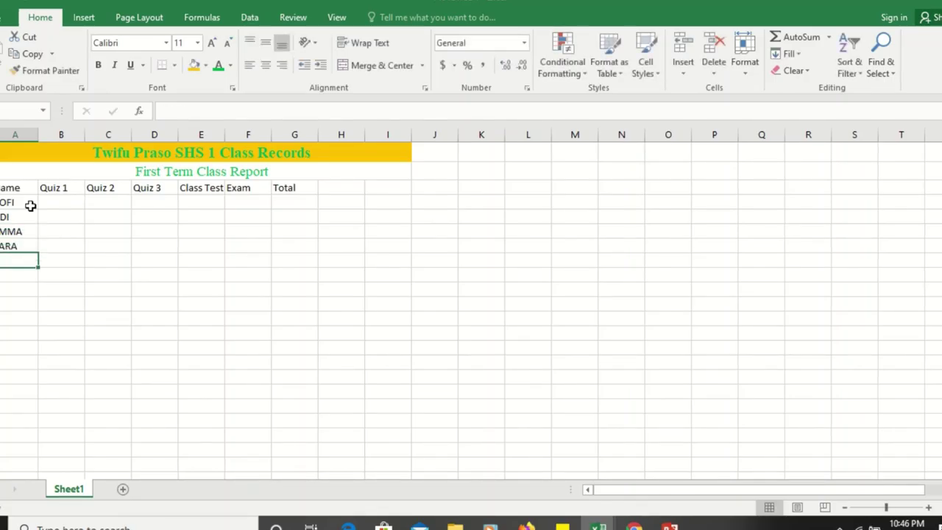
text(AMA)
key(Return)
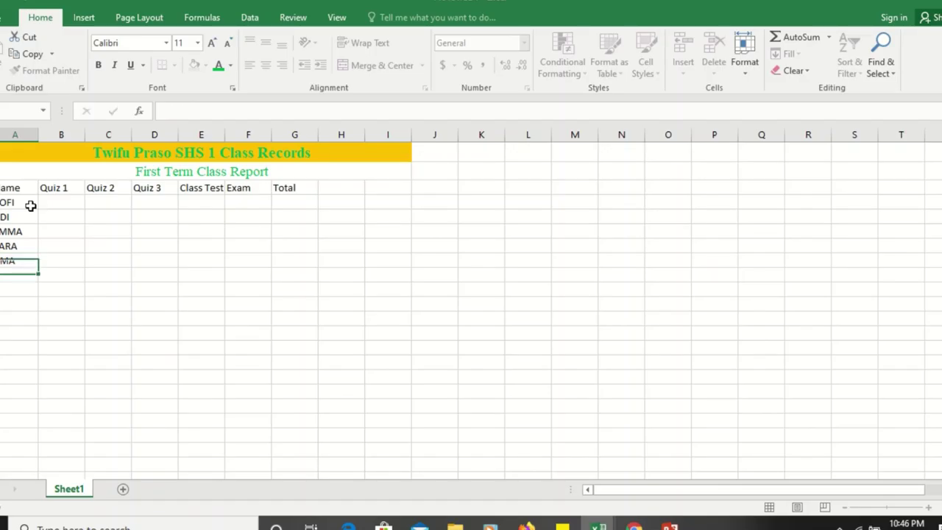
text(ABE)
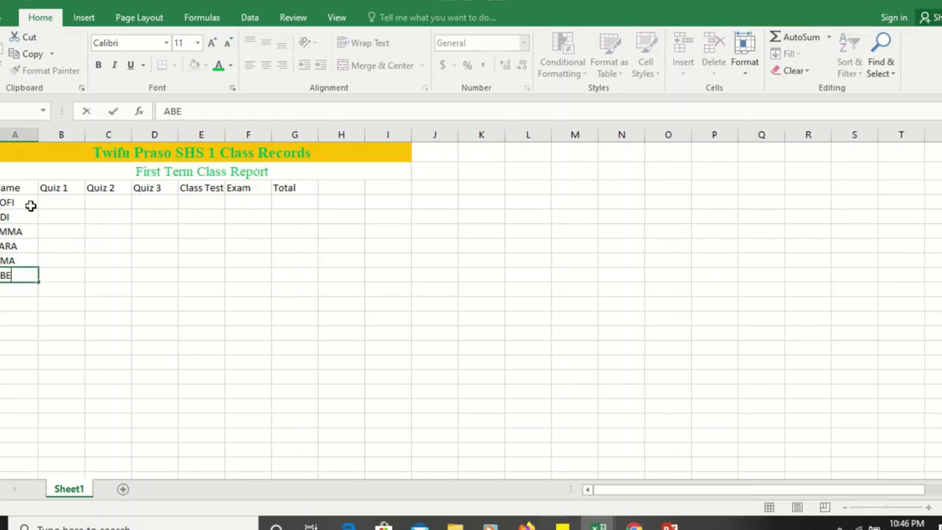
text(NA)
key(Return)
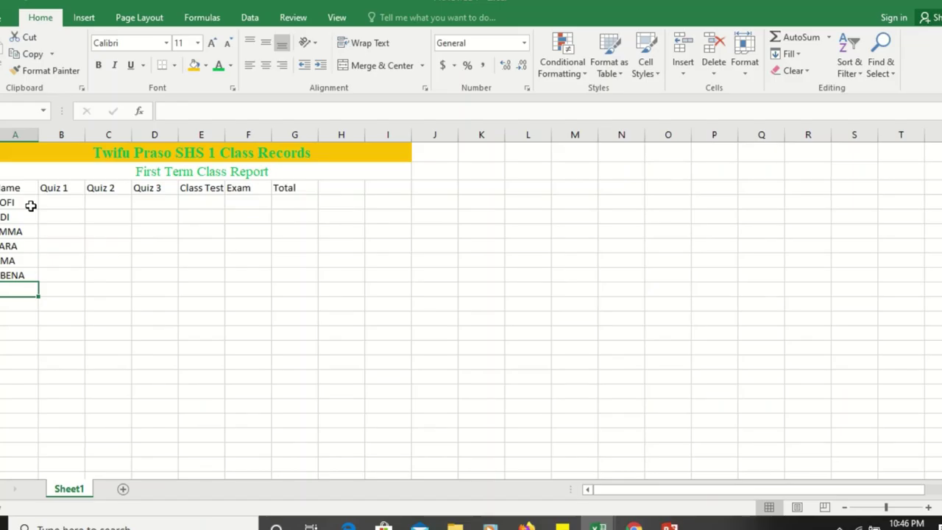
Add the label TOTAL in A10 below the last student
double_click(56, 202)
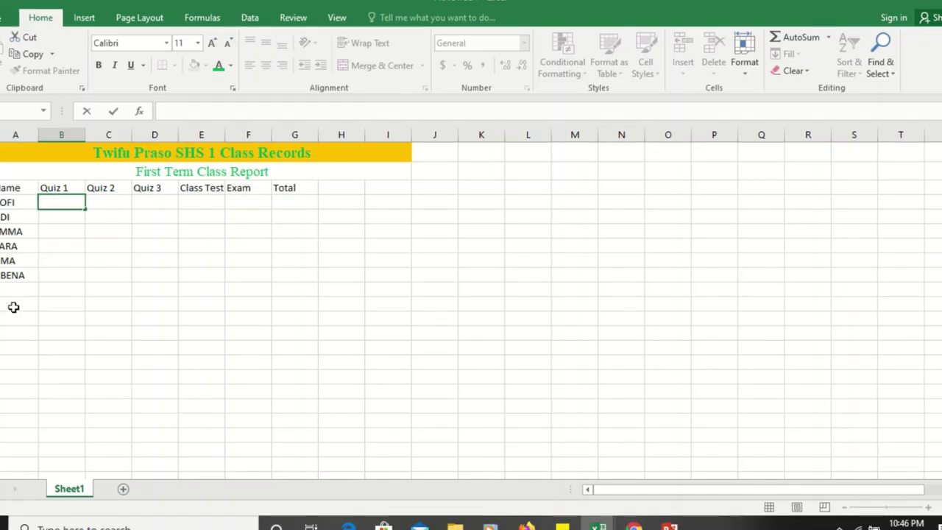
click(8, 290)
text(TO)
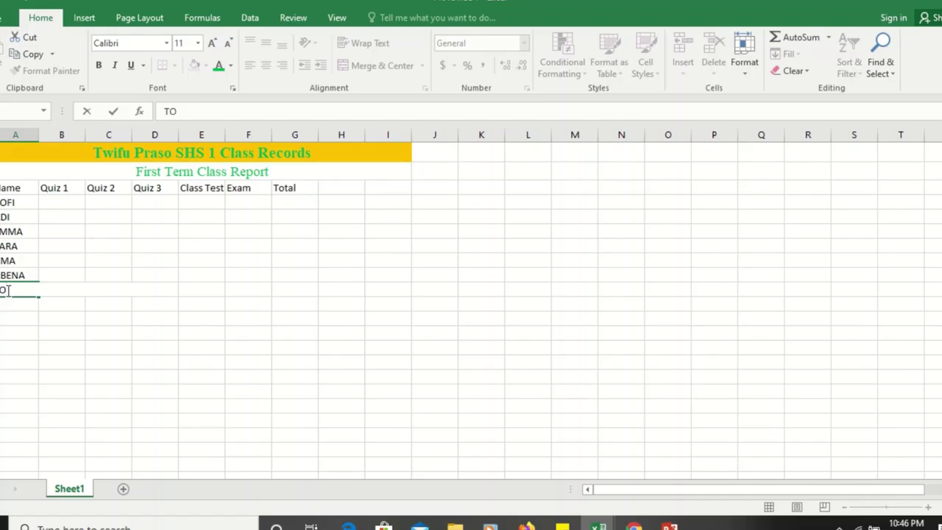
text(TAL)
key(Return)
click(11, 290)
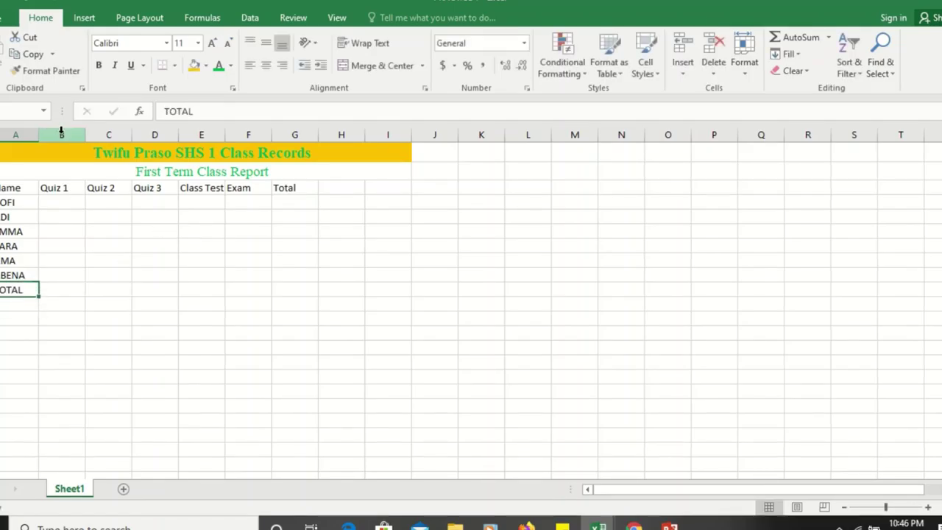
ctrl+click(284, 189)
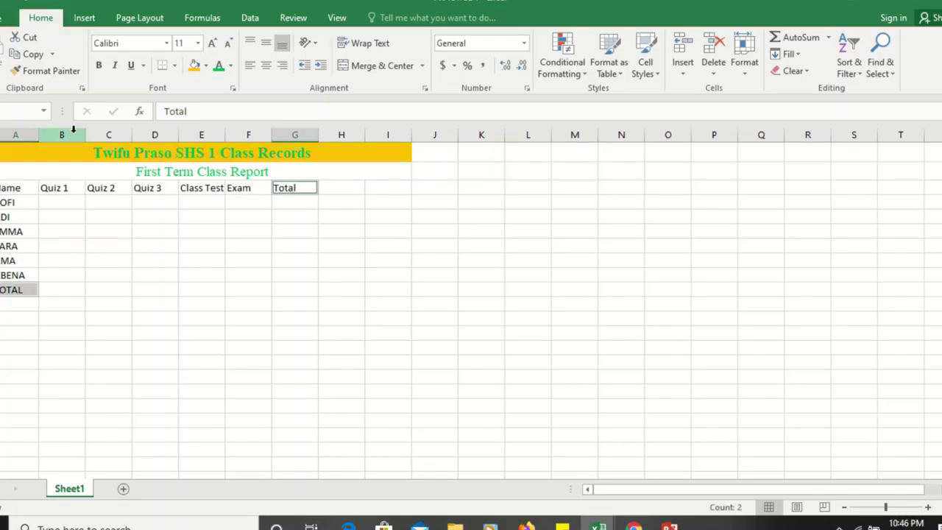
Colour the TOTAL and Total labels red and make them bold
click(231, 66)
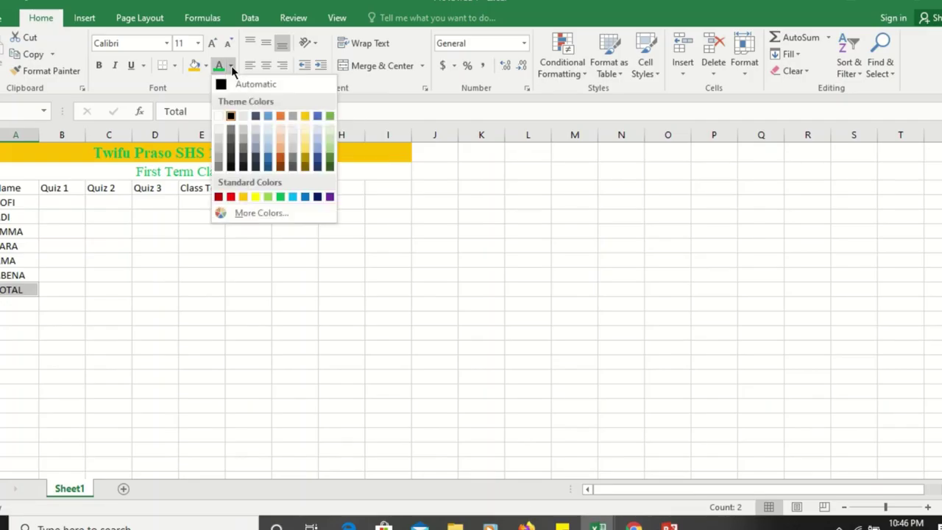
click(231, 198)
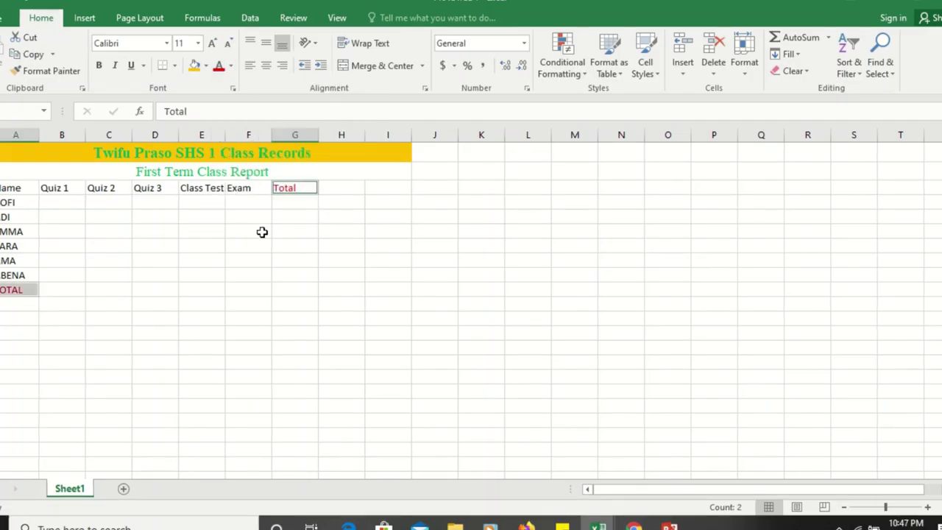
click(98, 65)
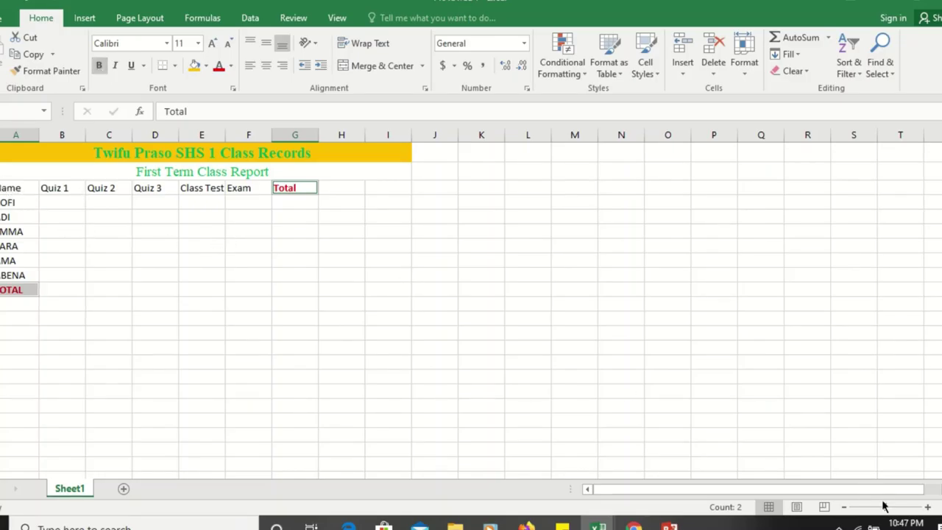
click(6, 187)
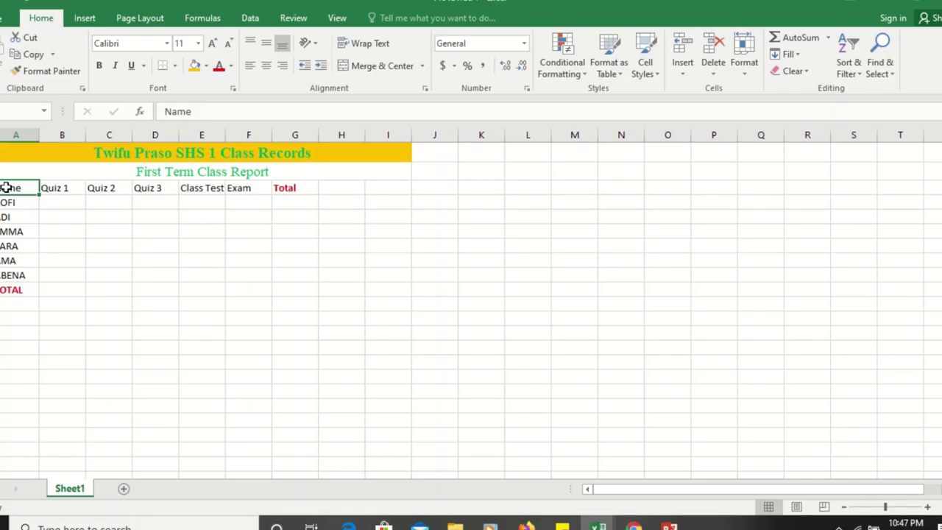
Set A3:G10, from headers to the TOTAL row, in Arial Black size 12
drag(6, 187, 354, 246)
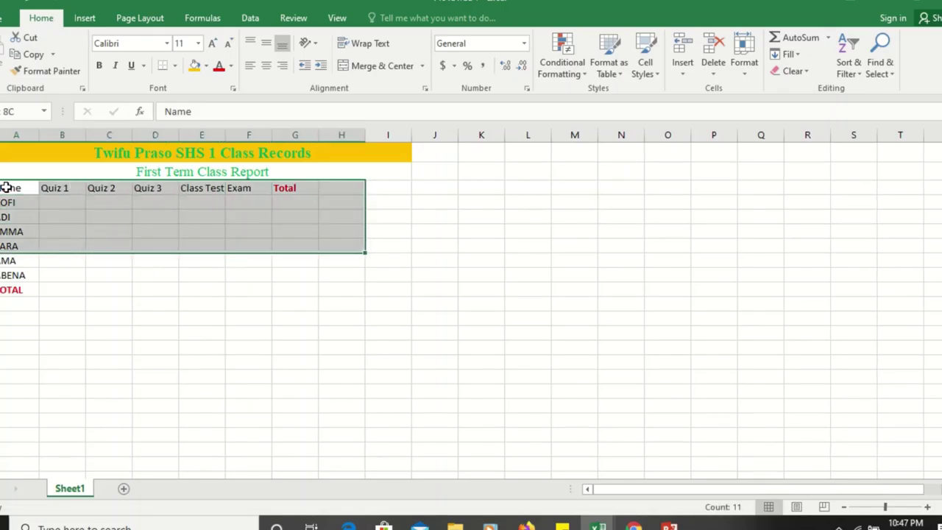
key(shift+Left)
key(shift+Down)
key(shift+Down)
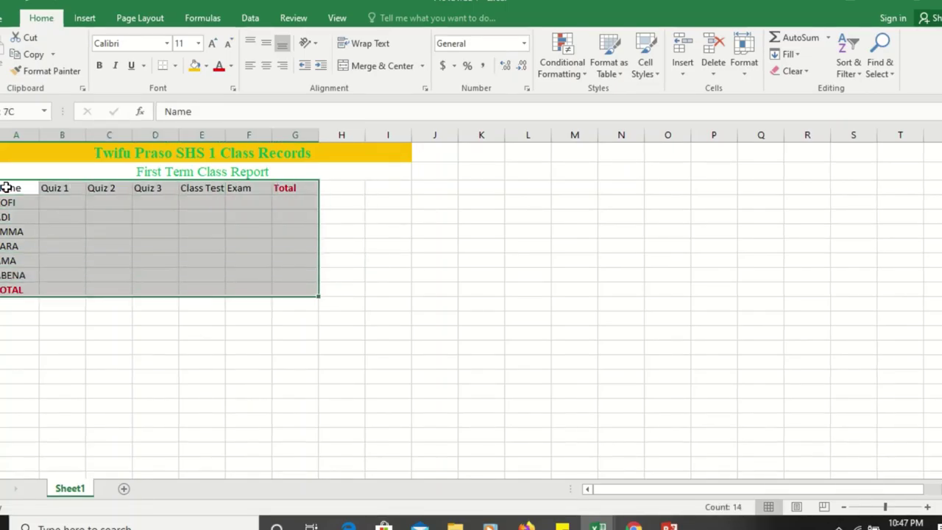
click(168, 45)
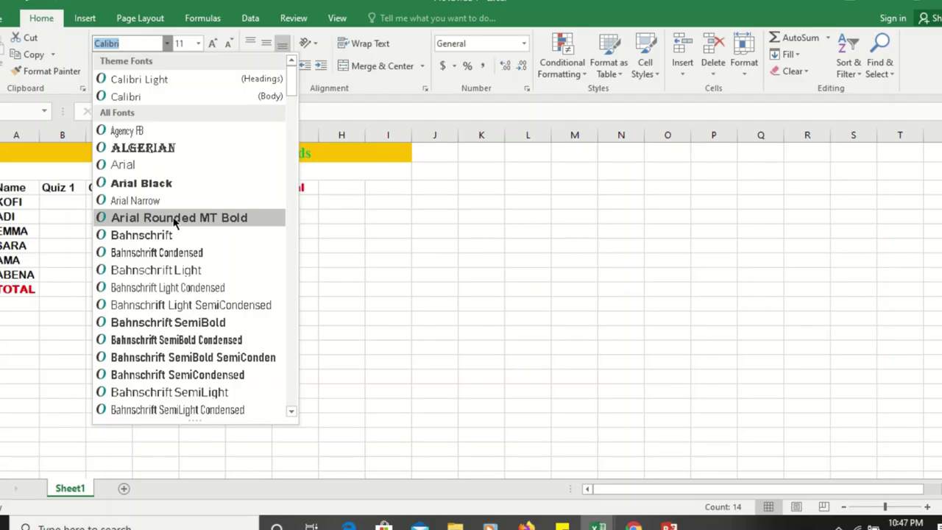
click(159, 184)
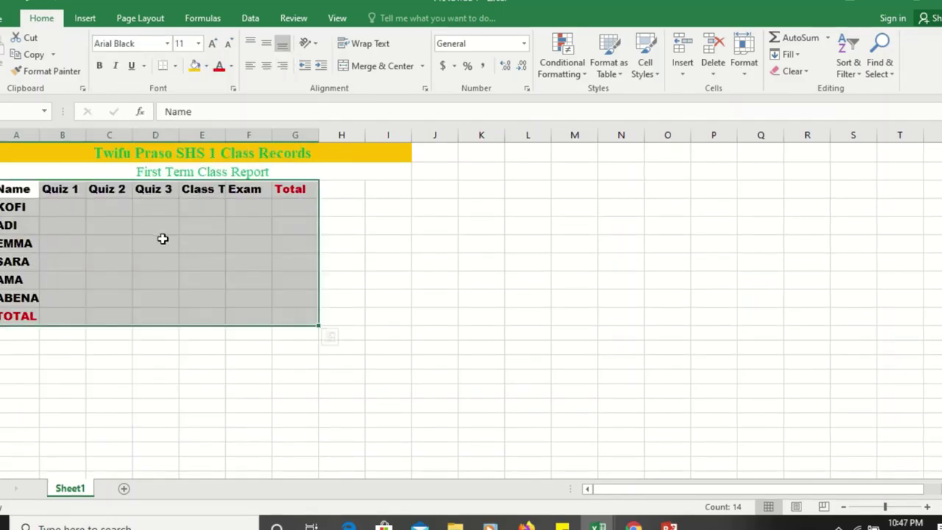
click(199, 44)
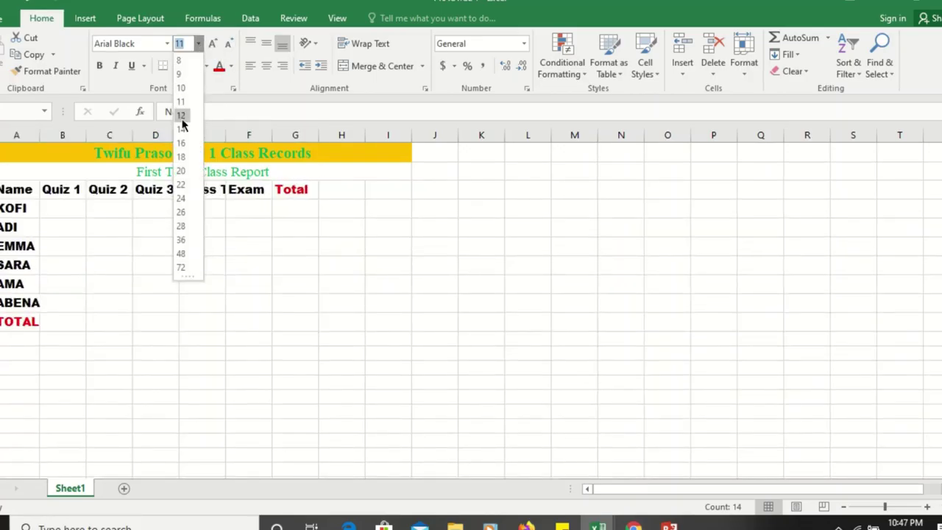
click(181, 116)
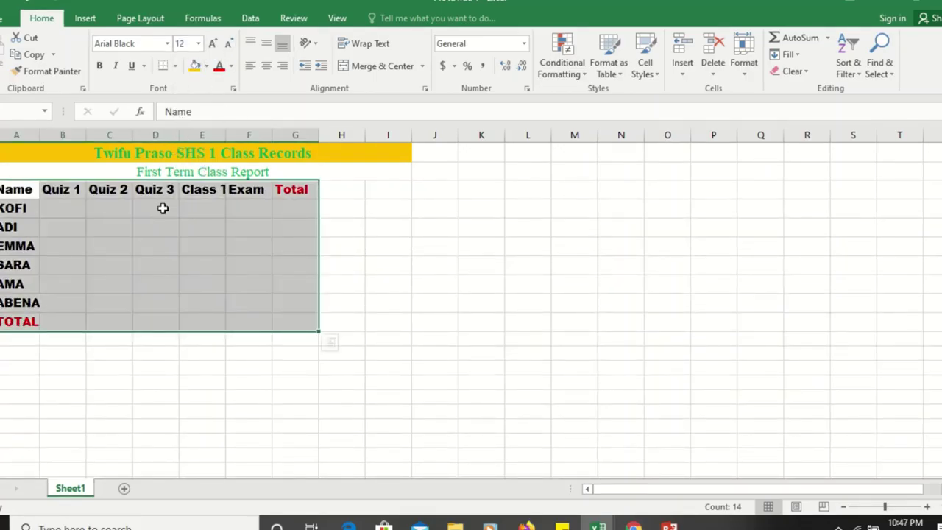
Deselect the range and zoom the sheet in three increments
click(80, 210)
click(927, 506)
click(927, 506)
click(926, 507)
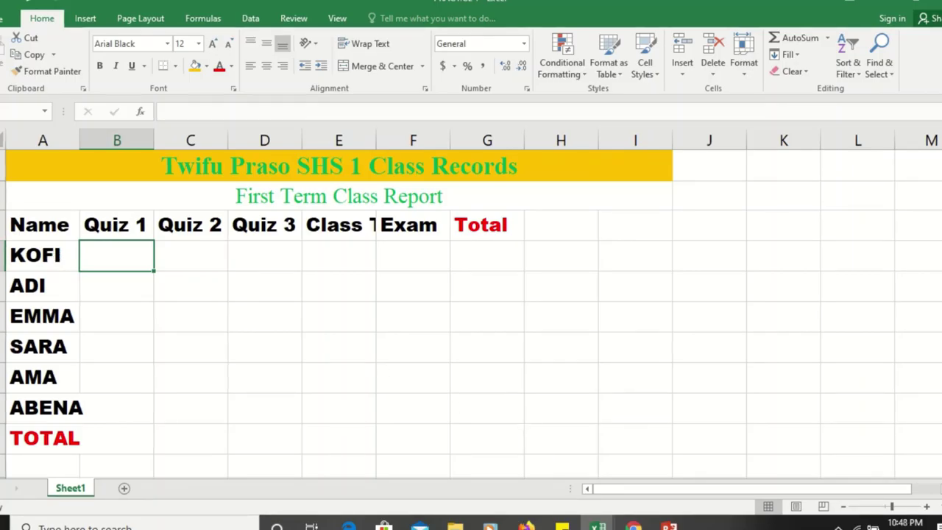
Turn the word Name in A3 blue
double_click(42, 224)
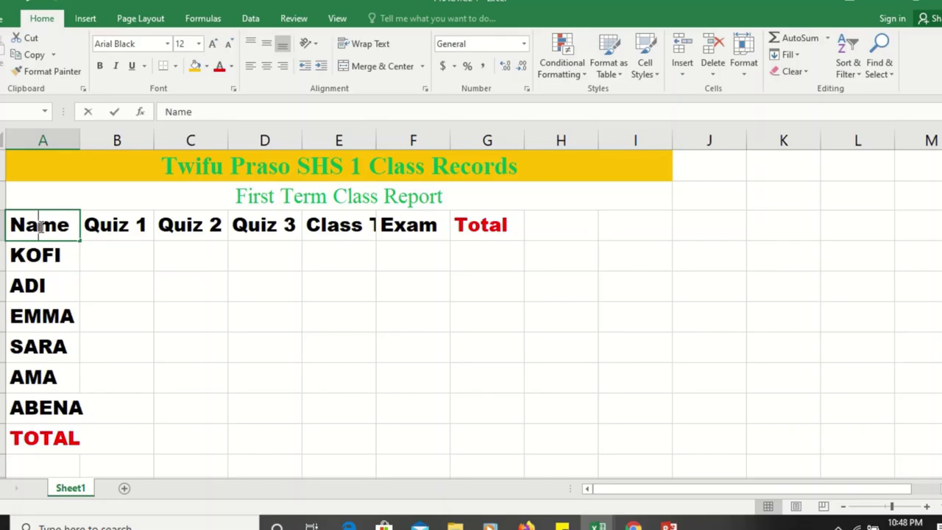
click(230, 67)
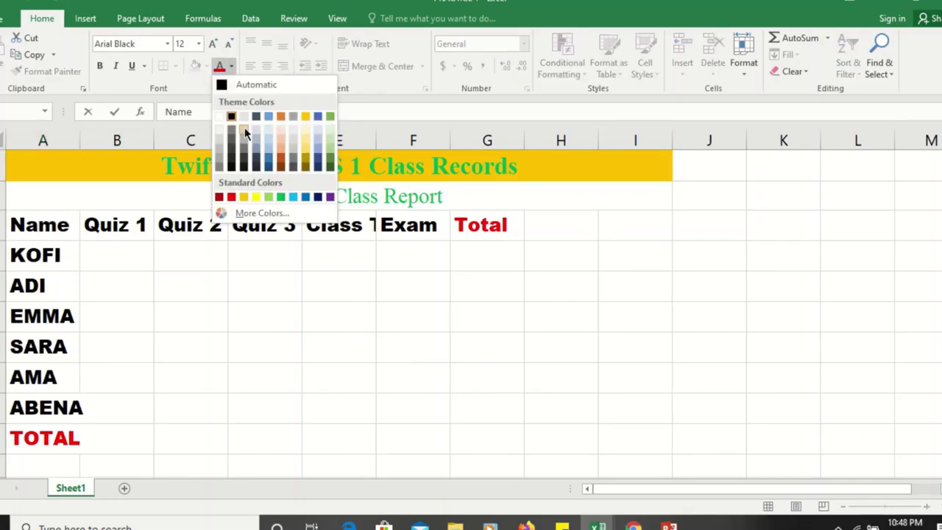
click(294, 198)
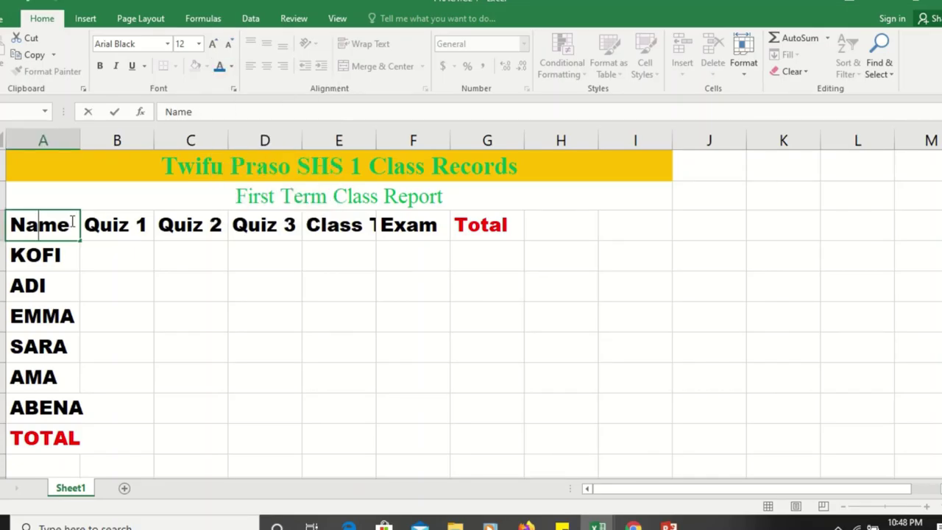
double_click(59, 223)
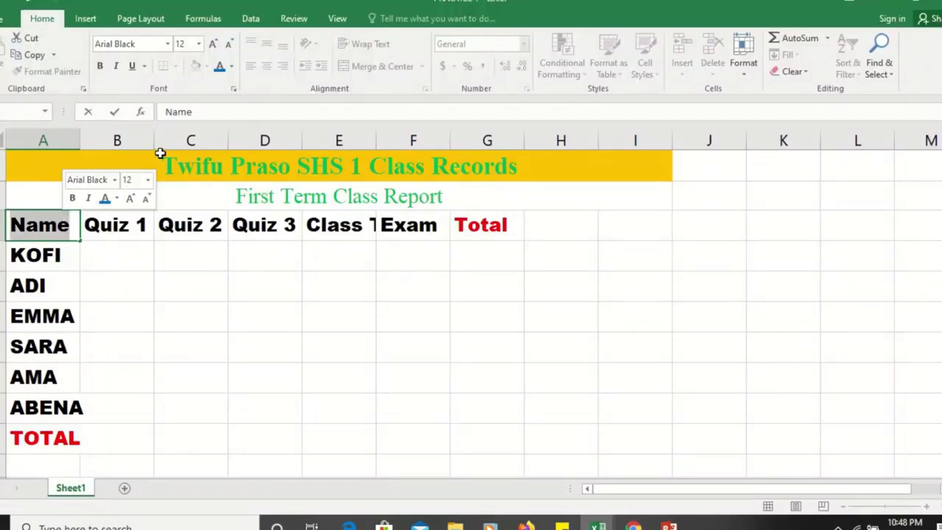
click(219, 65)
Select the first student's Quiz 1 cell, B4
double_click(168, 283)
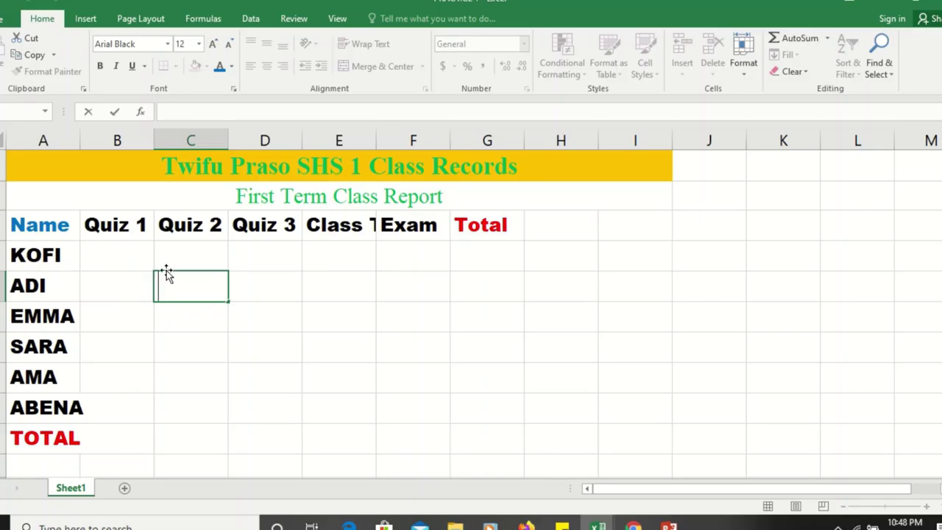
scroll(143, 268, down, 2)
scroll(143, 267, up, 2)
scroll(144, 268, down, 1)
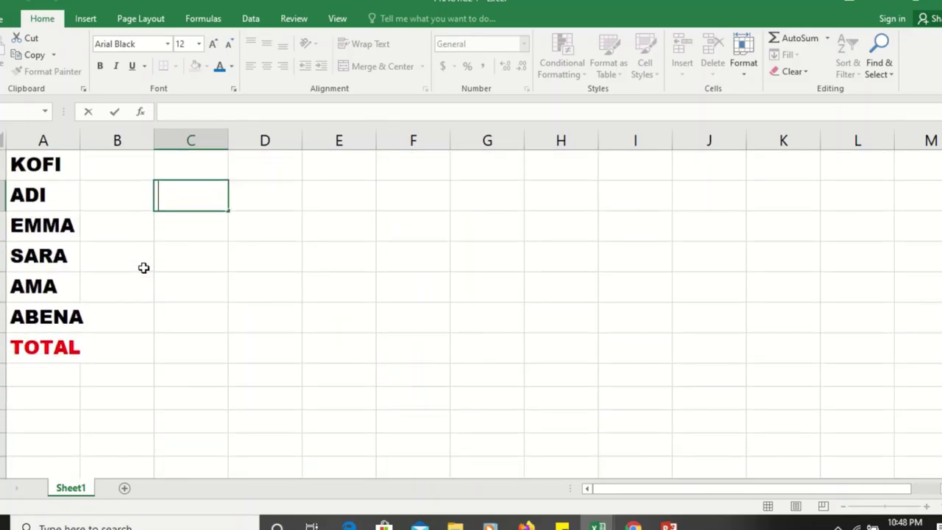
scroll(144, 268, up, 1)
click(137, 246)
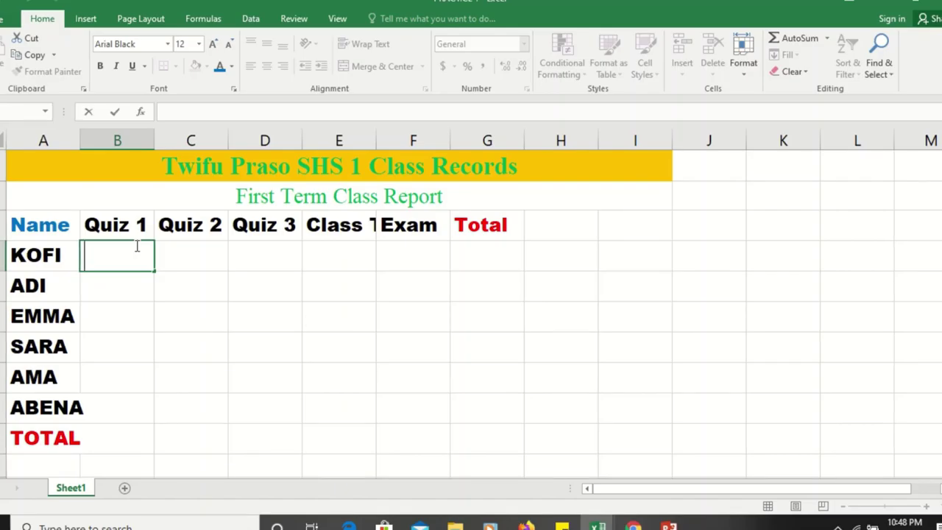
Enter Quiz 1 scores 9, 8, 6, 5, 4 and 7 down column B
text(9)
key(Return)
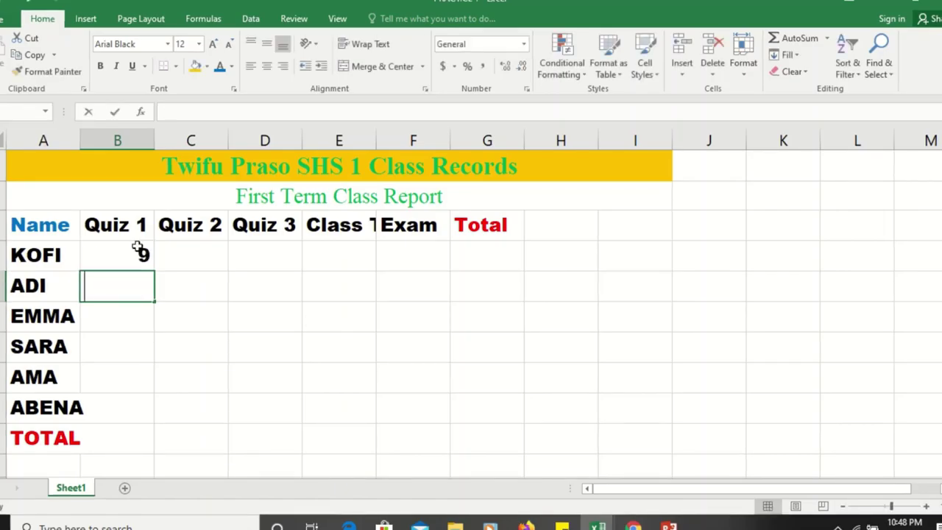
text(8 6 5 4)
key(Return)
text(7)
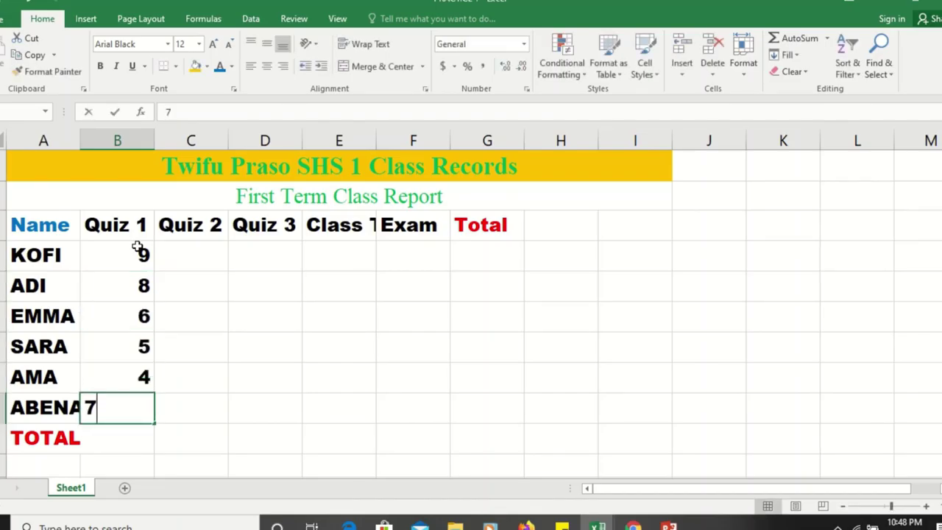
key(Return)
Enter Quiz 2 scores 7, 9, 8, 5, 6 and 7, correcting the mistyped 64
click(175, 249)
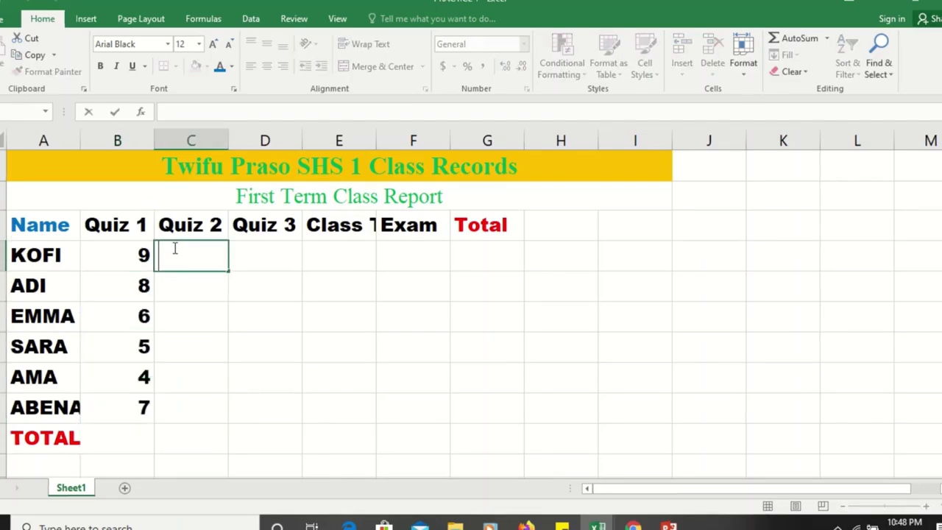
text(7)
key(Return)
text(9 8)
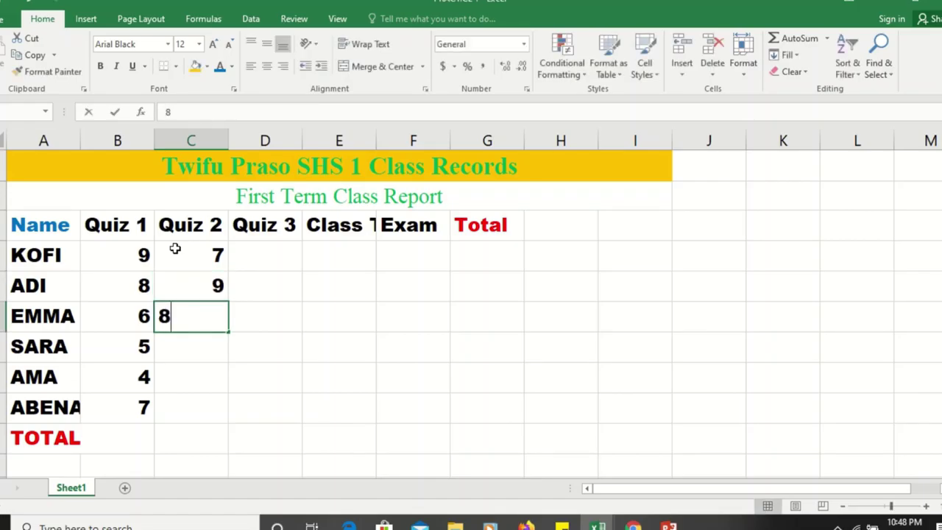
text( 5 64)
key(BackSpace)
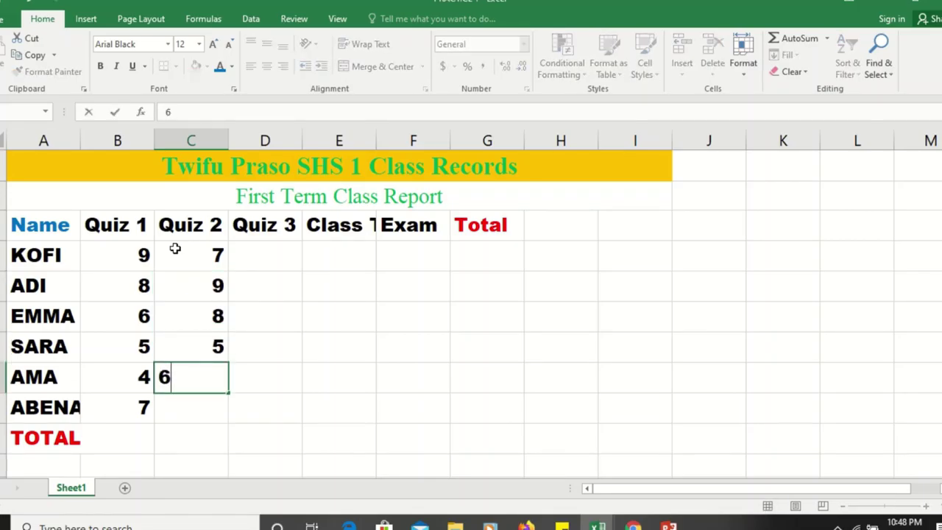
key(Return)
text(7)
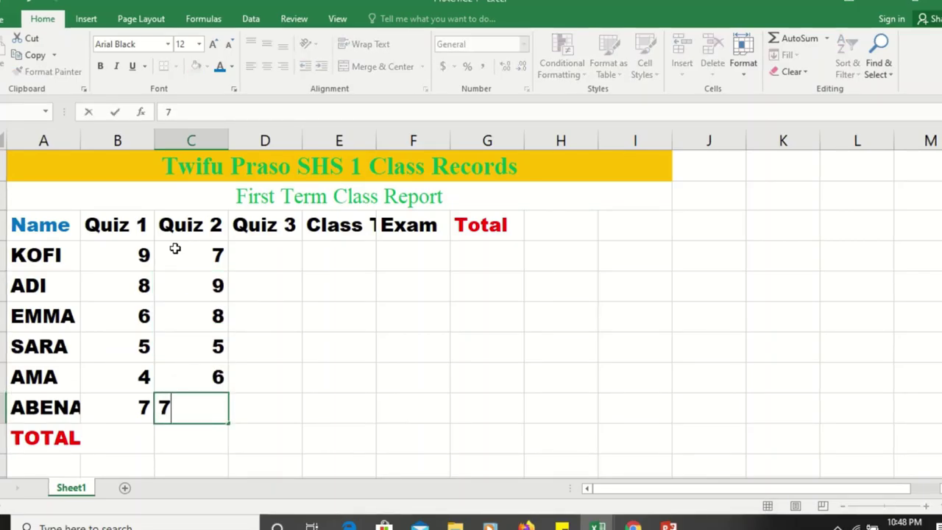
key(Return)
Enter Quiz 3 scores 5, 6, 4, 7, 9 and 9 down column D
double_click(249, 252)
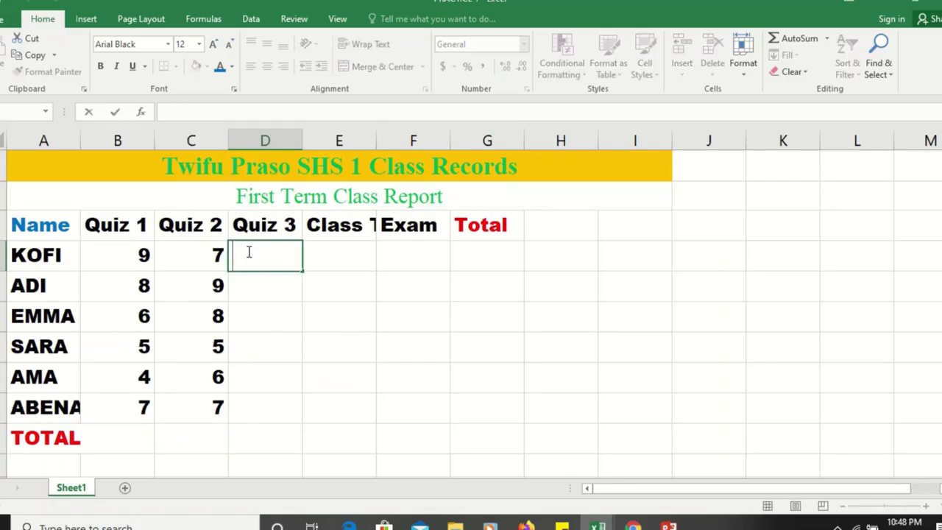
text(5)
key(Return)
text(6)
key(Return)
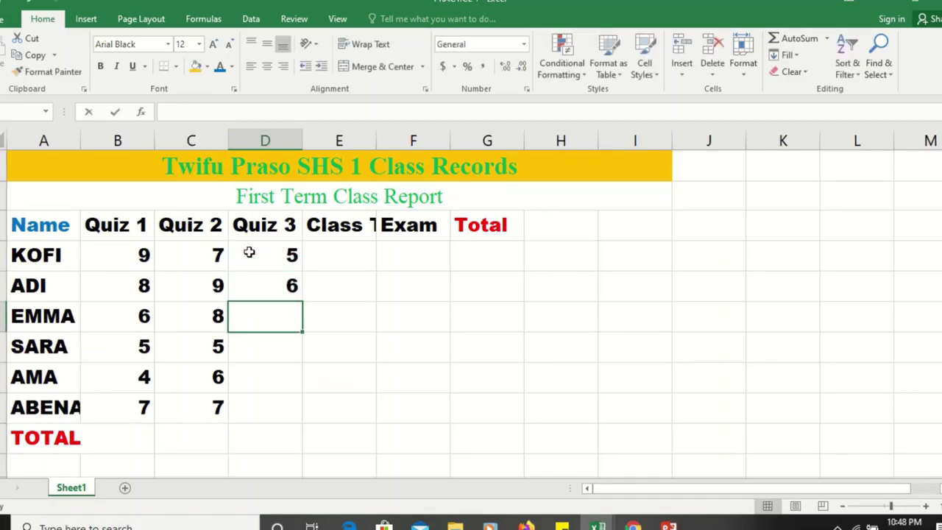
text(4)
key(Return)
text(7)
key(Return)
text(9)
key(Return)
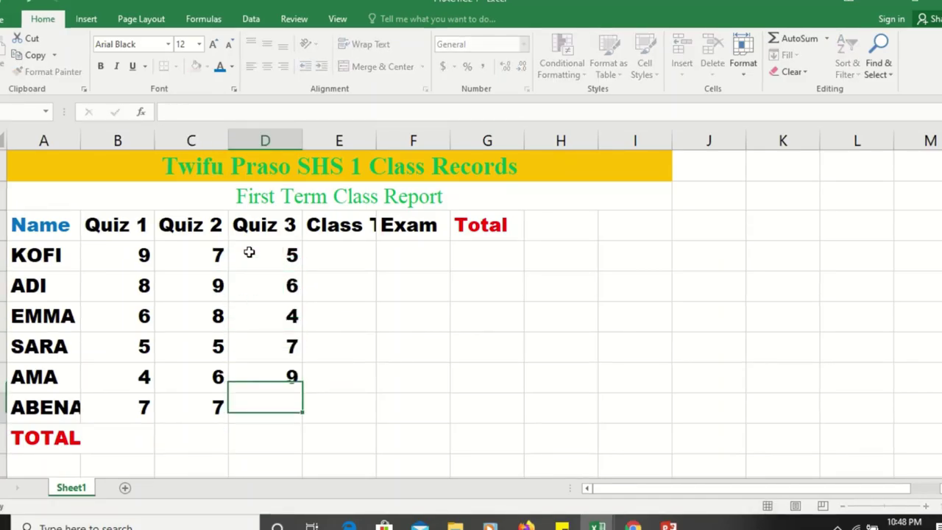
text(9)
click(332, 251)
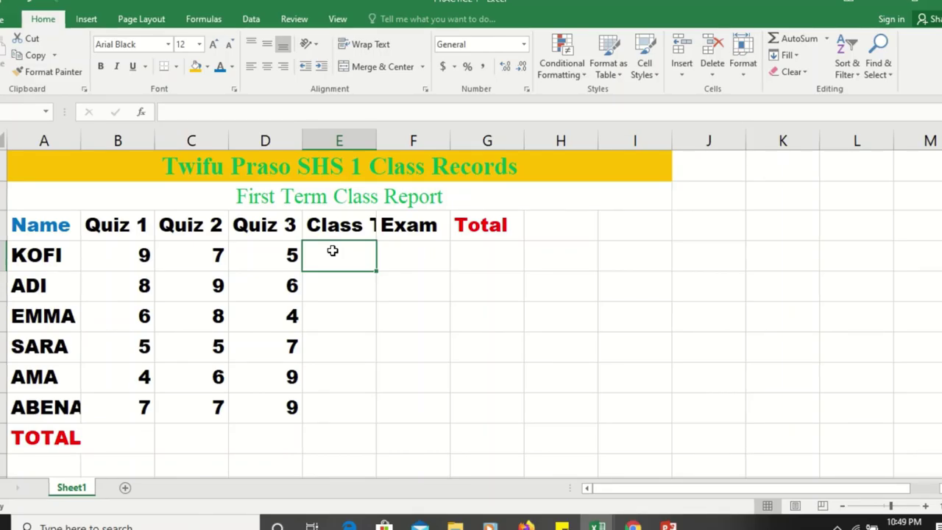
Enter Class Test scores 15, 18 and 17, then correct E7 to 19
text(15)
key(Return)
text(18)
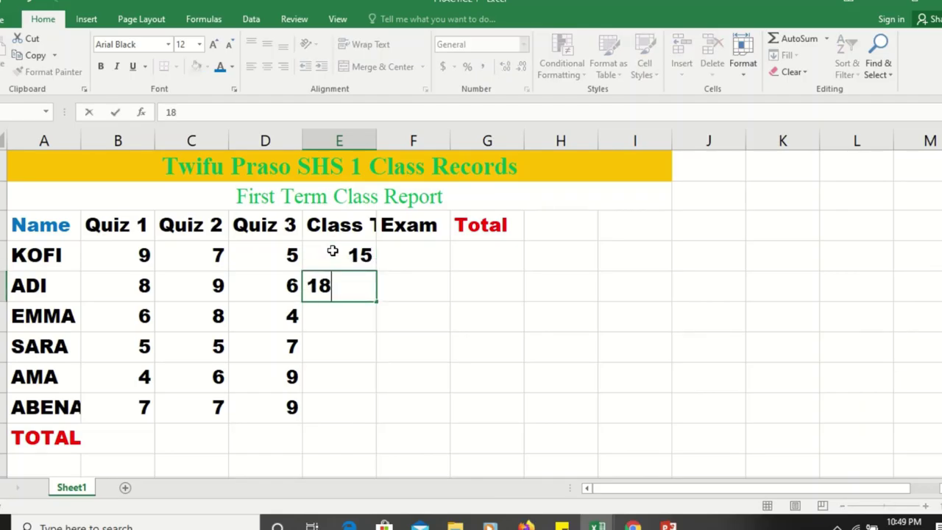
key(Return)
text(17)
key(Return)
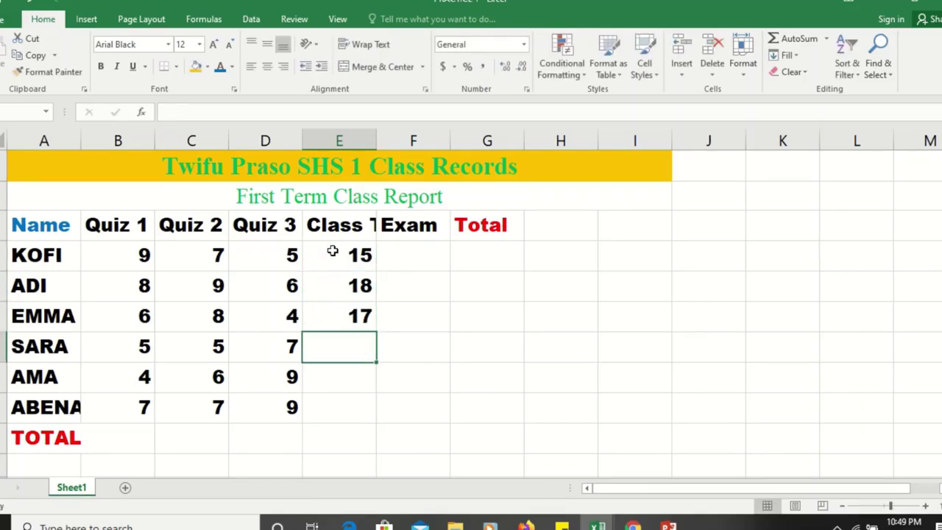
text(1)
key(Return)
key(Up)
text(19)
key(Return)
Enter Class Test scores 13 and 19 in E8 and E9, then select F4
text(13)
key(Return)
text(19)
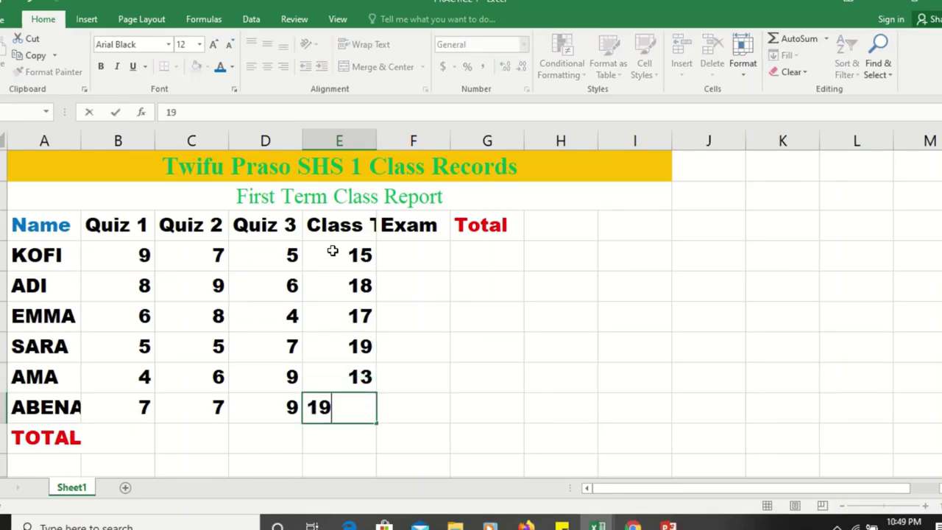
key(Return)
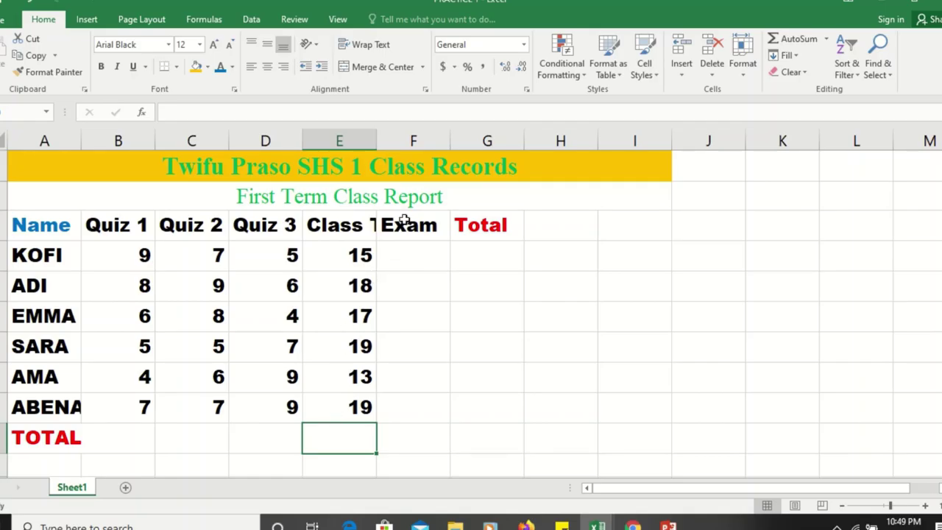
click(409, 256)
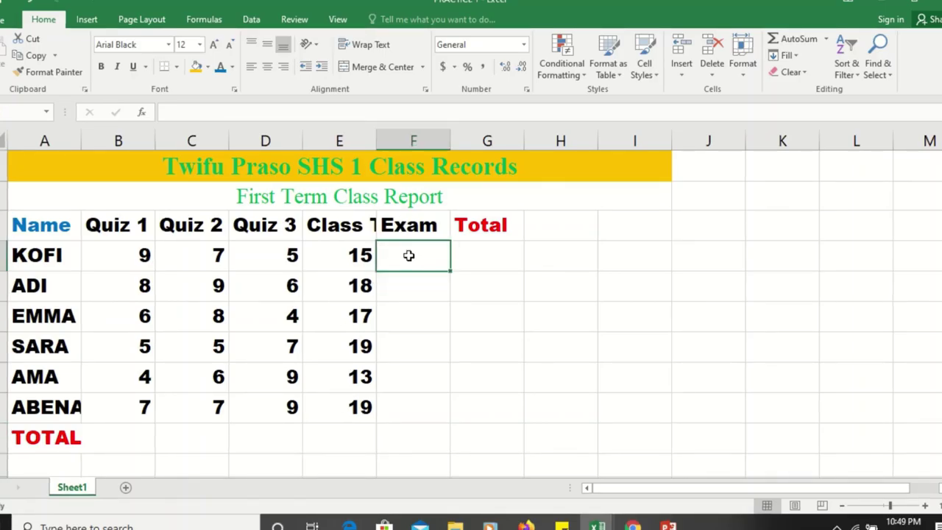
Apply Wrap Text to the Class Test heading in E3
click(346, 225)
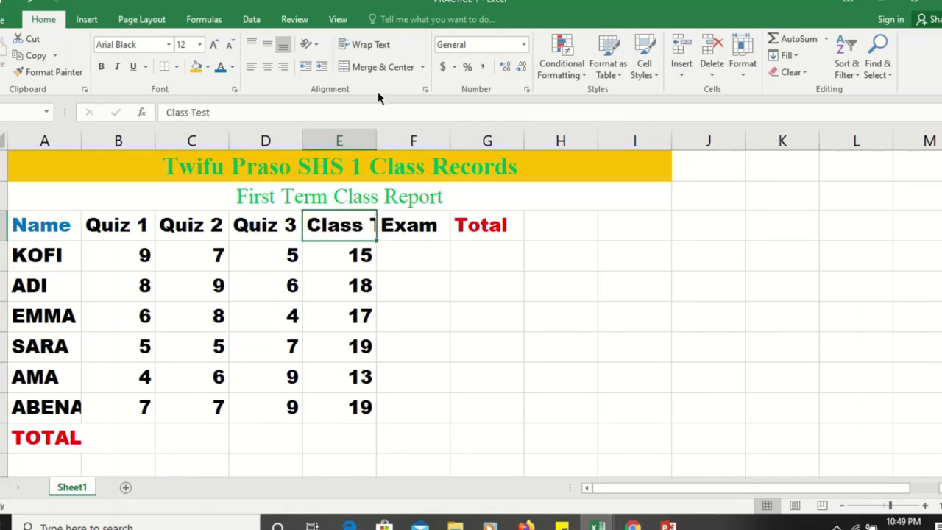
click(361, 47)
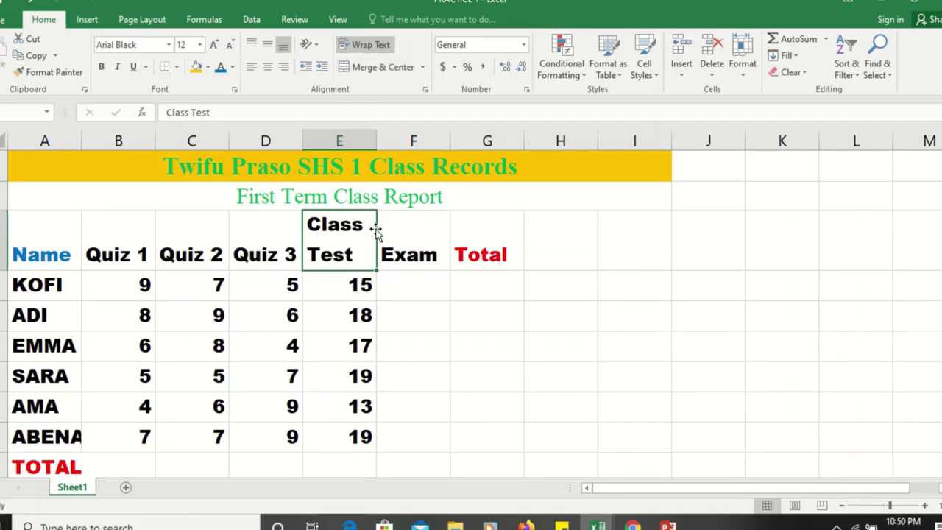
click(374, 195)
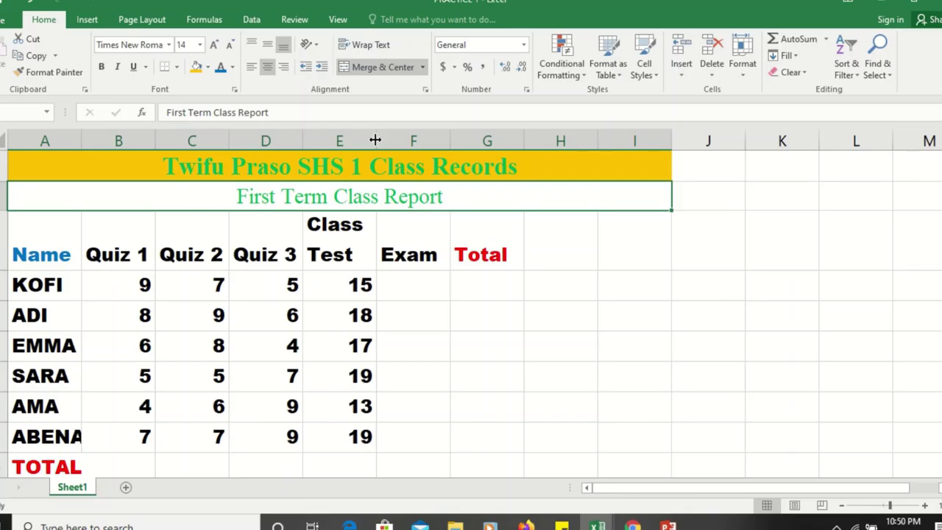
Edit the Class Test heading in place several times
double_click(369, 228)
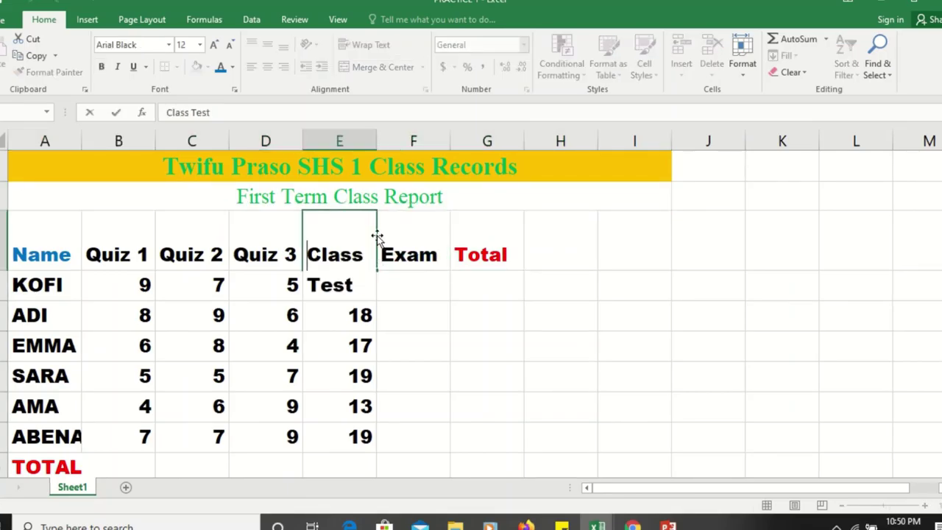
click(372, 288)
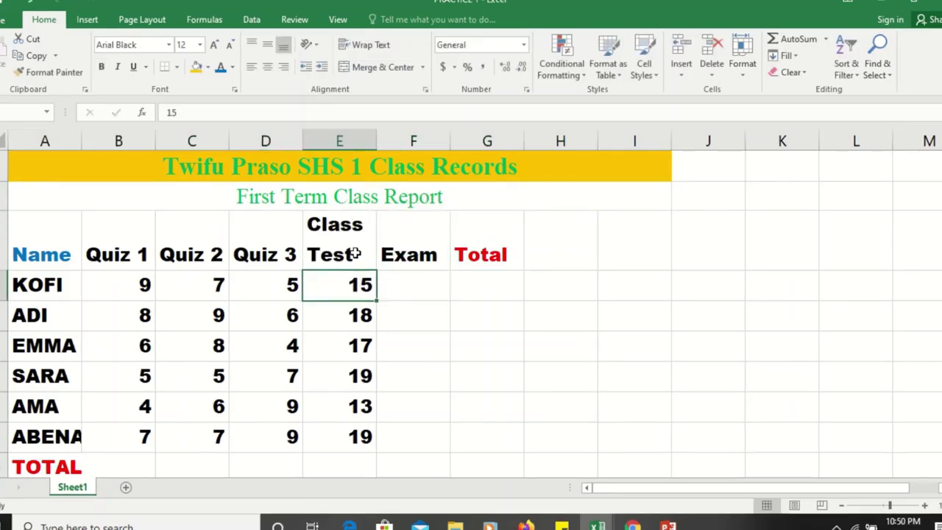
double_click(351, 252)
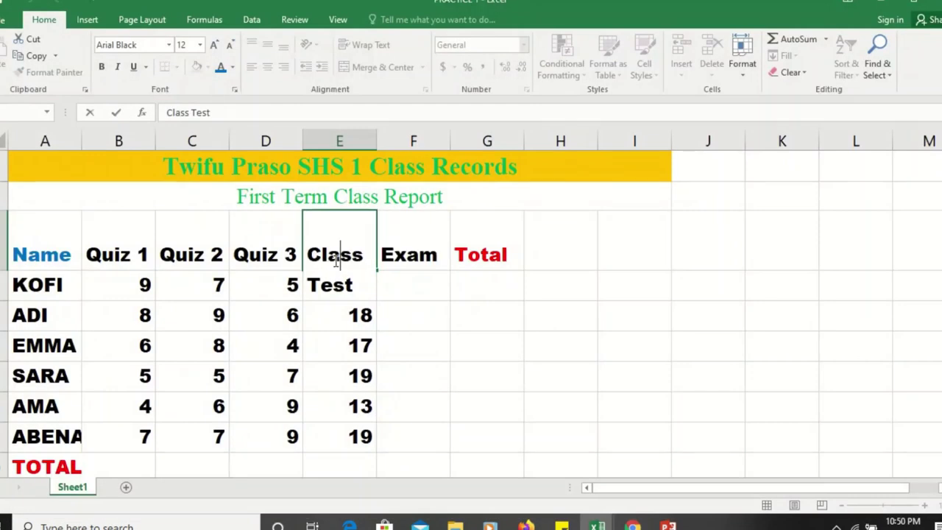
click(318, 257)
double_click(330, 286)
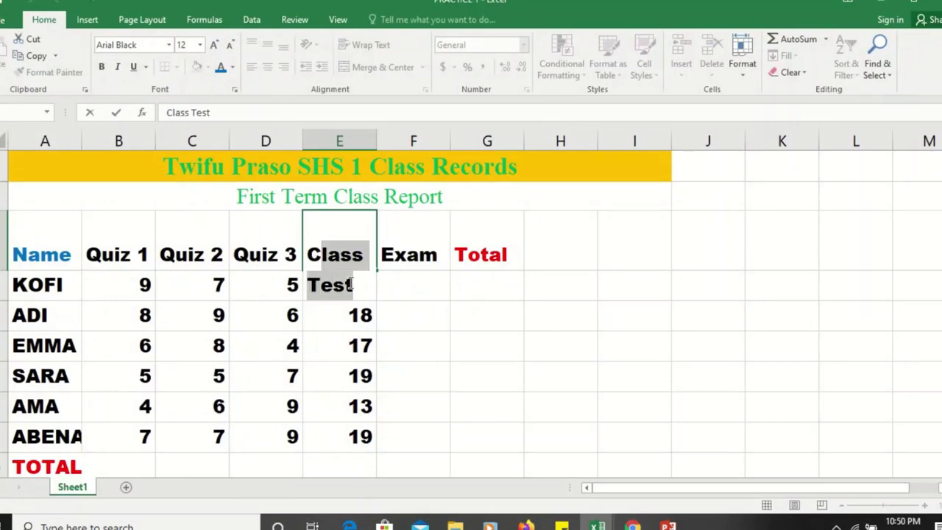
click(393, 307)
double_click(337, 261)
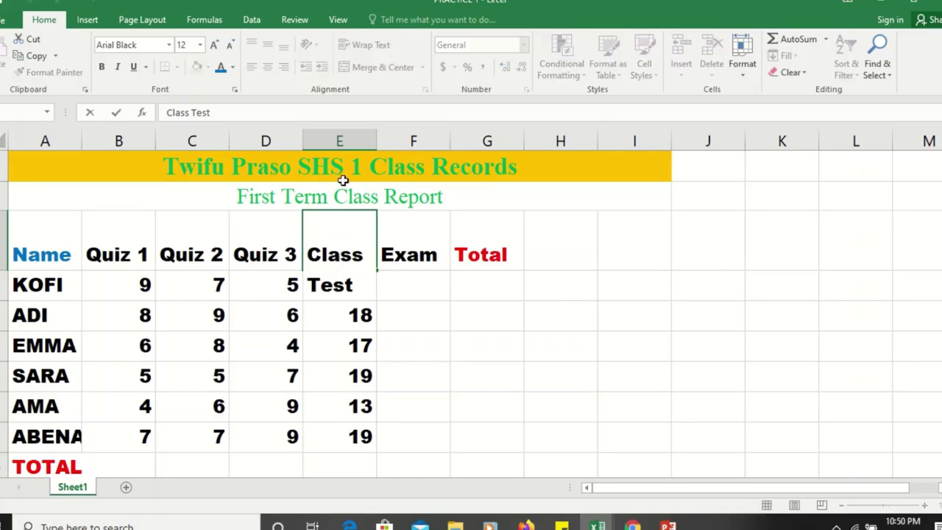
click(386, 309)
double_click(352, 258)
mouse_move(405, 13)
click(376, 27)
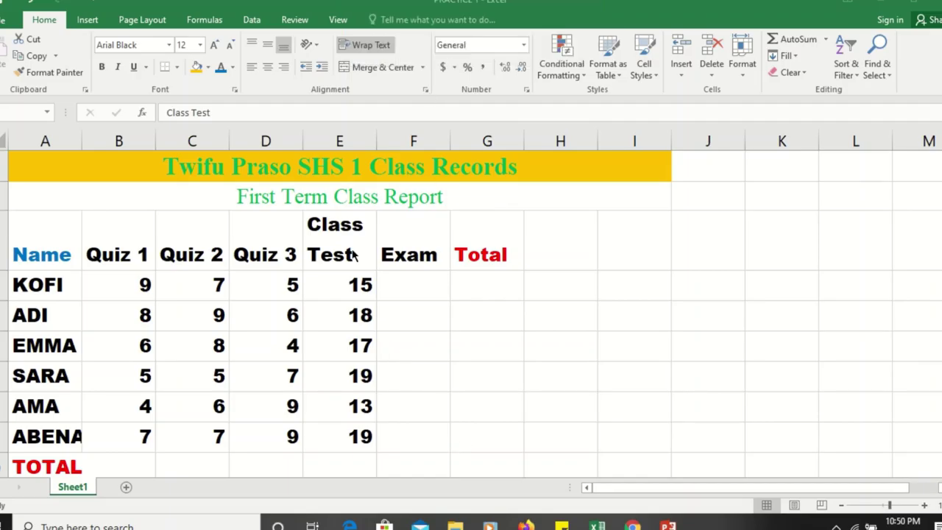
double_click(371, 234)
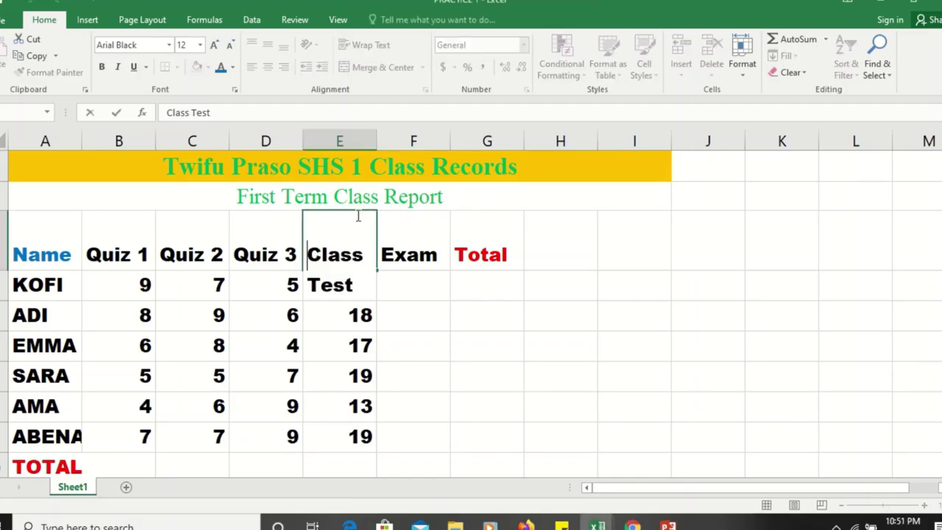
Autofit column E, undo it, and reapply Wrap Text to the heading
click(374, 141)
double_click(377, 141)
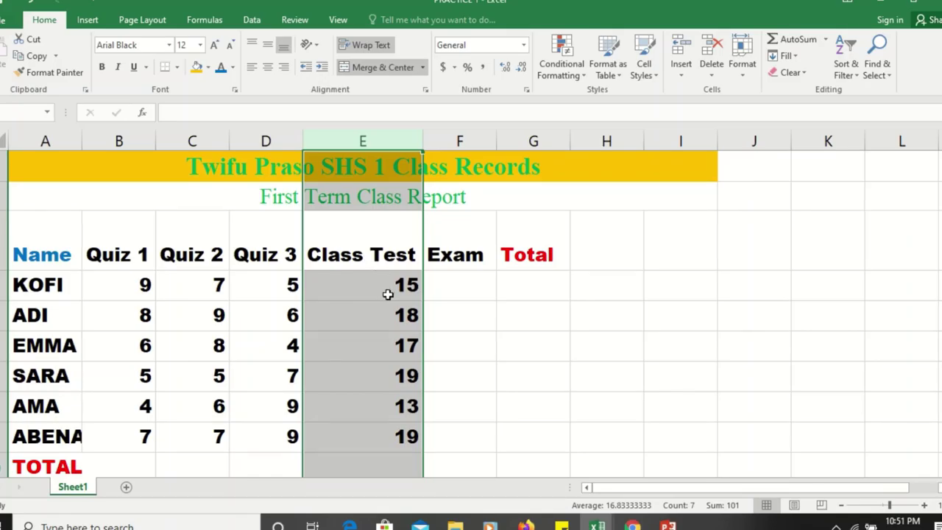
click(396, 143)
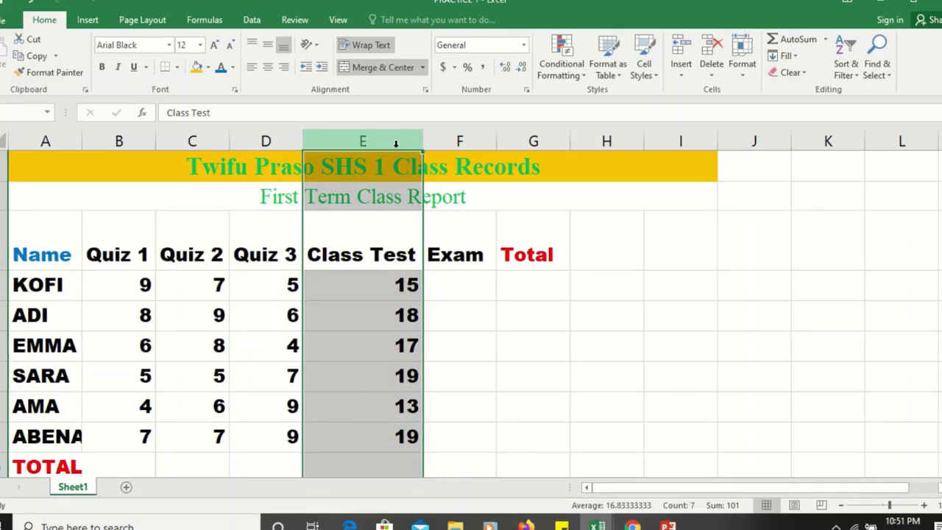
key(ctrl+z)
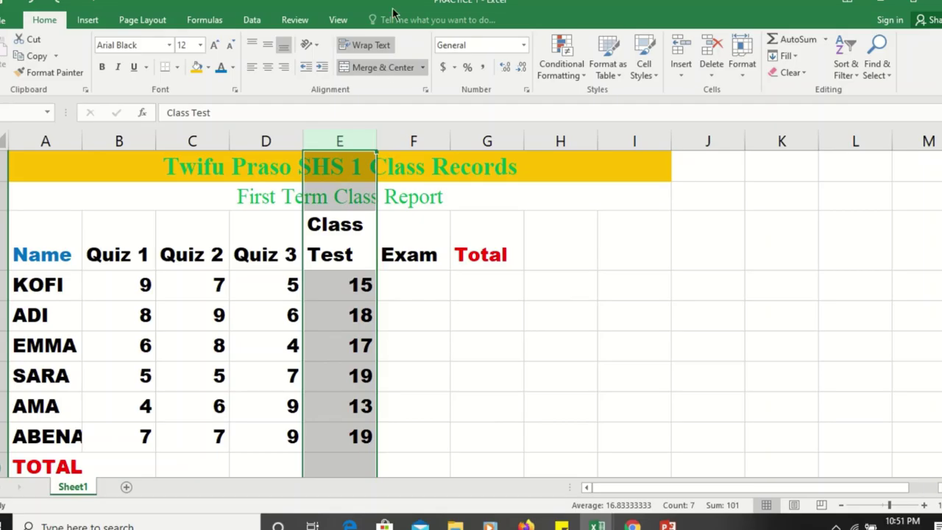
click(368, 45)
click(352, 45)
Move to cell F5, ready for the Exam scores
click(400, 328)
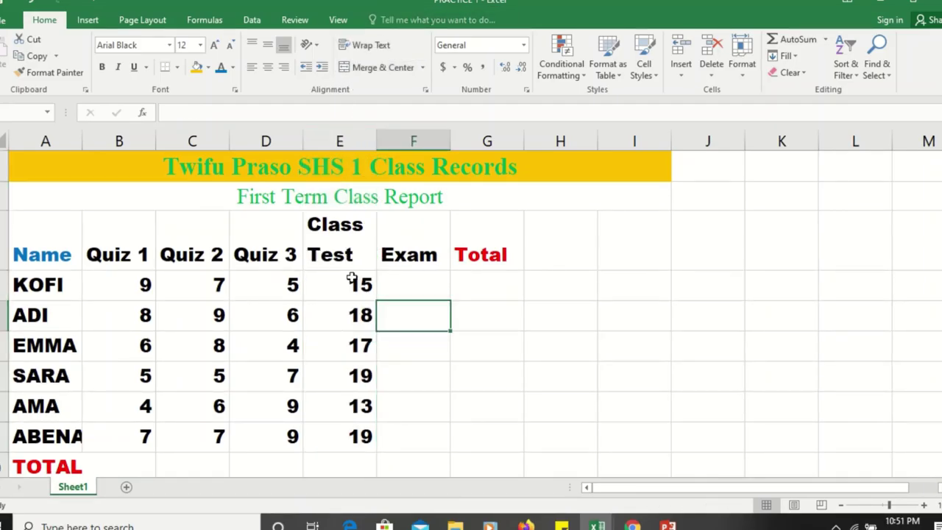
double_click(430, 262)
click(425, 289)
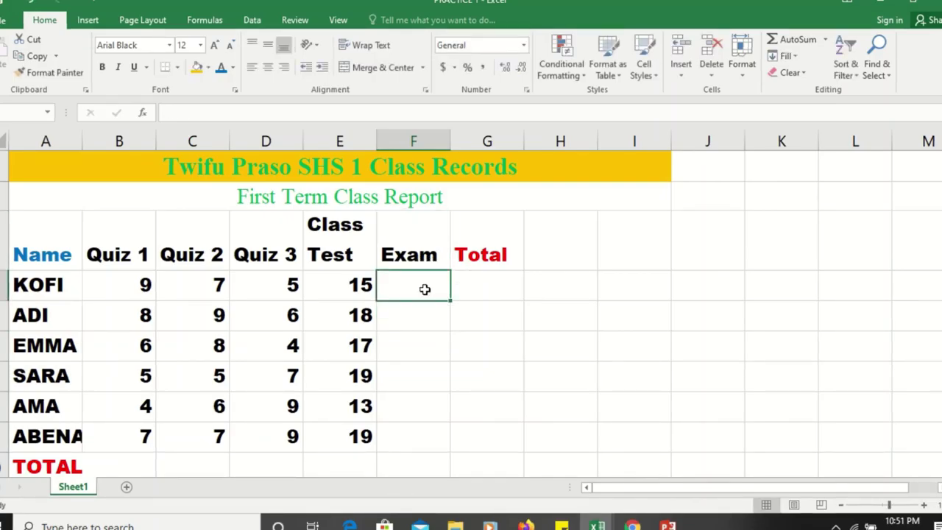
Type 35, 49, 45, 46, 39 and 41 down the Exam column F
text(35)
key(Return)
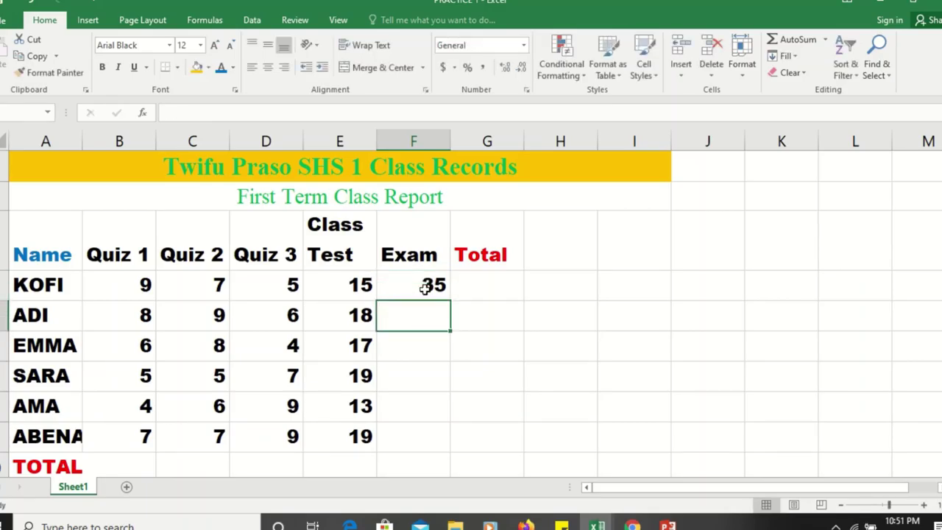
text(49)
key(Return)
text(45)
key(Return)
text(46)
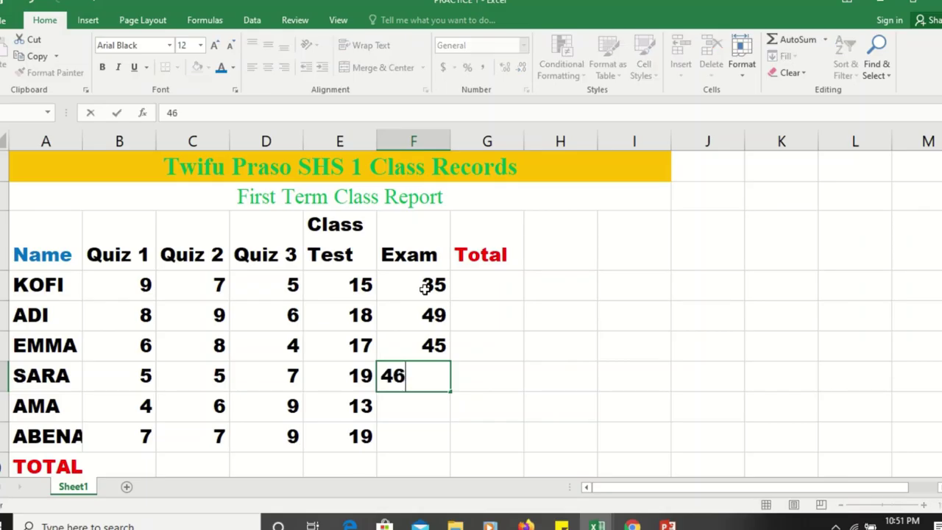
key(Return)
text(39)
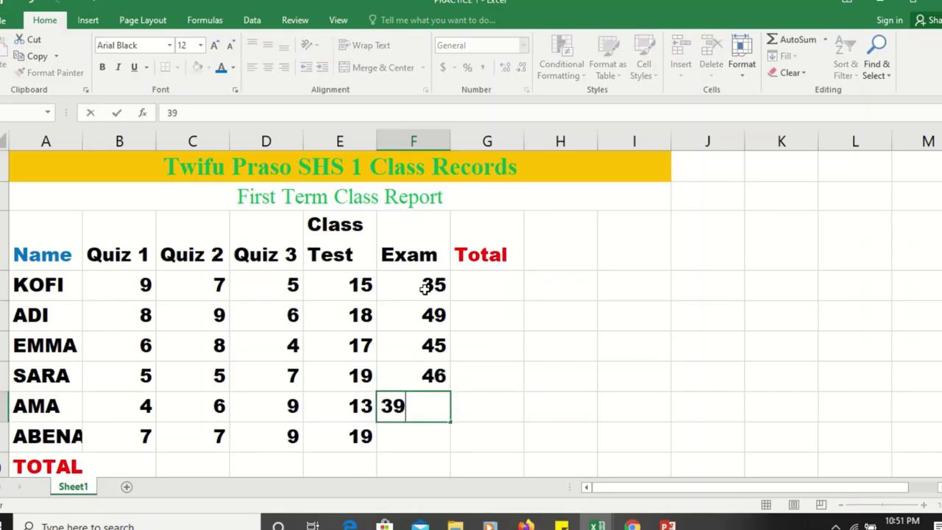
key(Return)
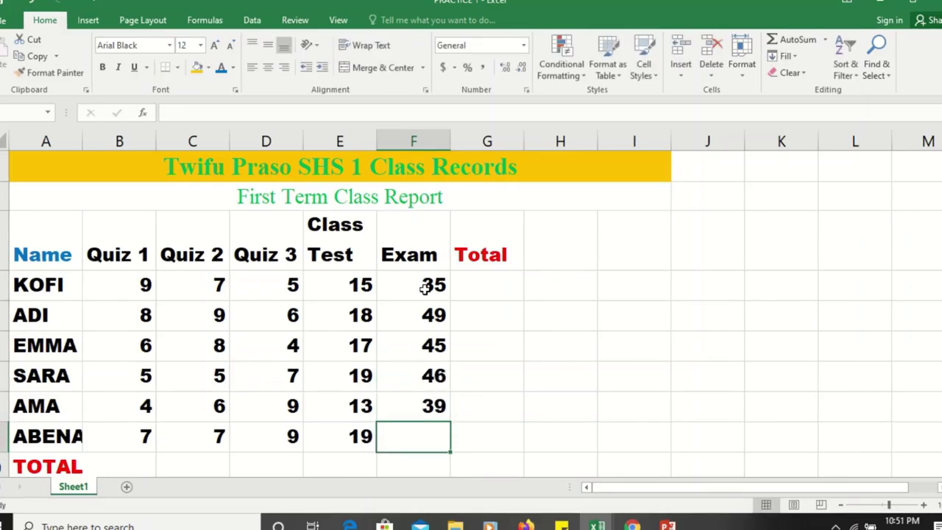
text(41)
key(Return)
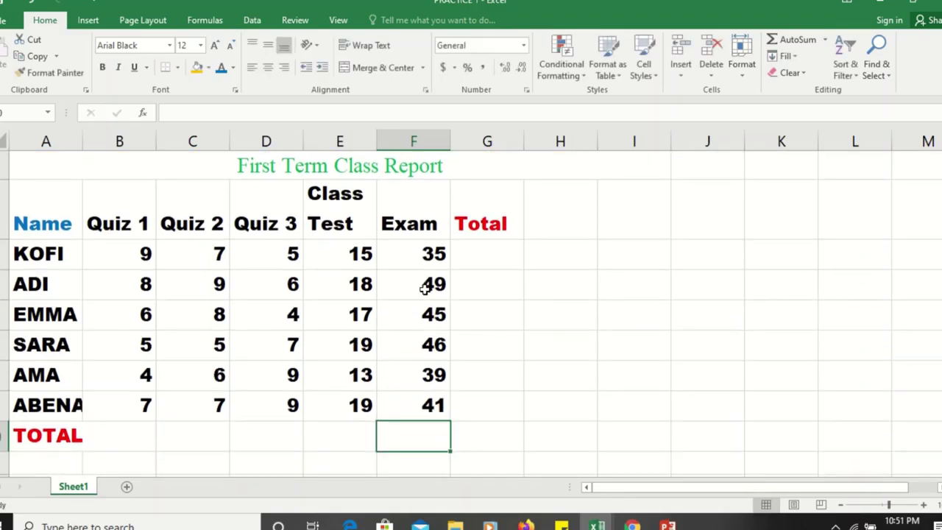
scroll(354, 374, down, 3)
scroll(354, 374, up, 2)
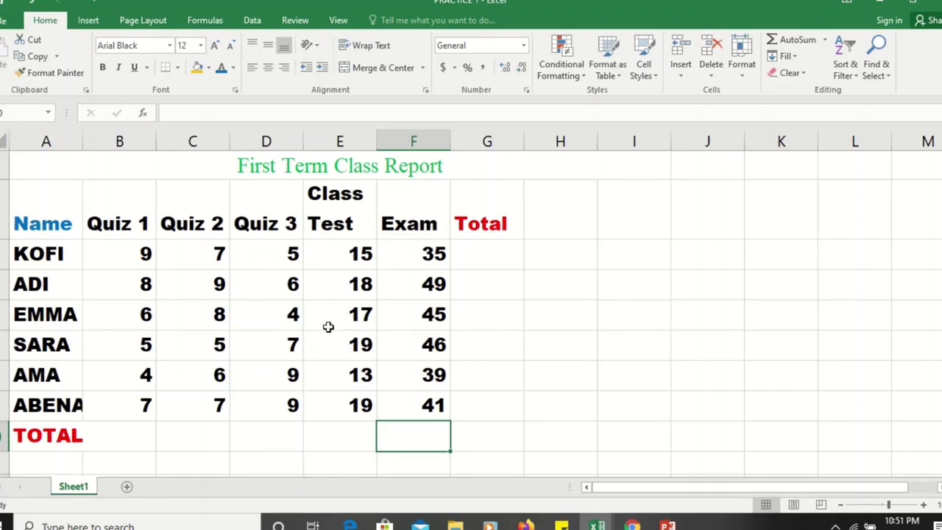
scroll(320, 310, down, 1)
scroll(320, 311, up, 2)
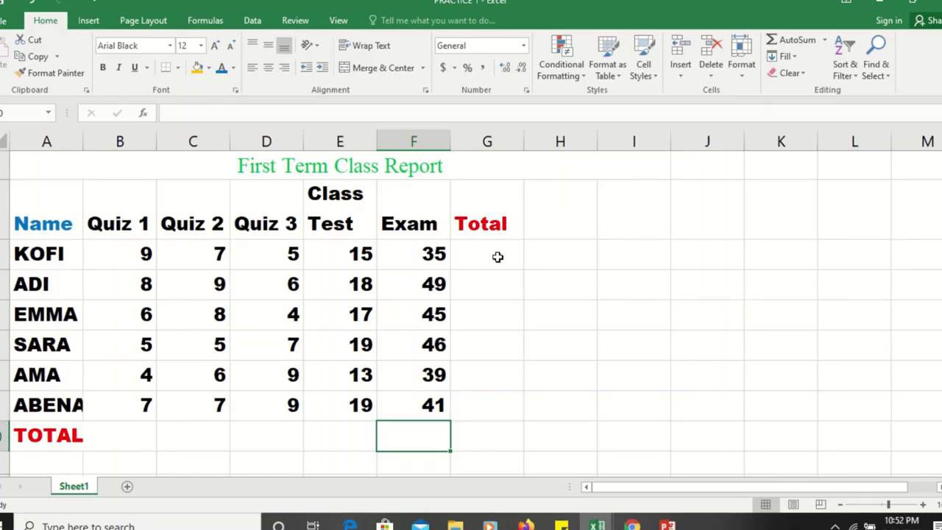
click(486, 255)
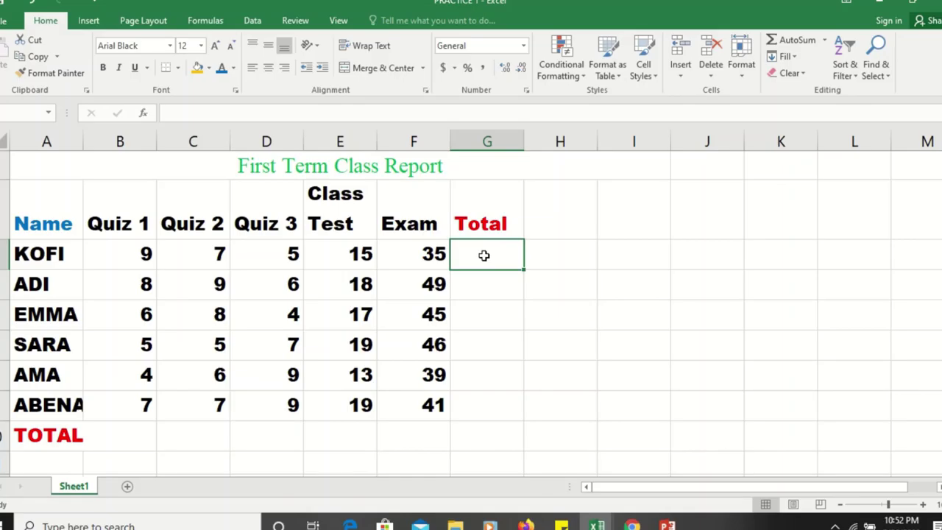
scroll(581, 265, down, 1)
scroll(567, 253, up, 1)
double_click(589, 259)
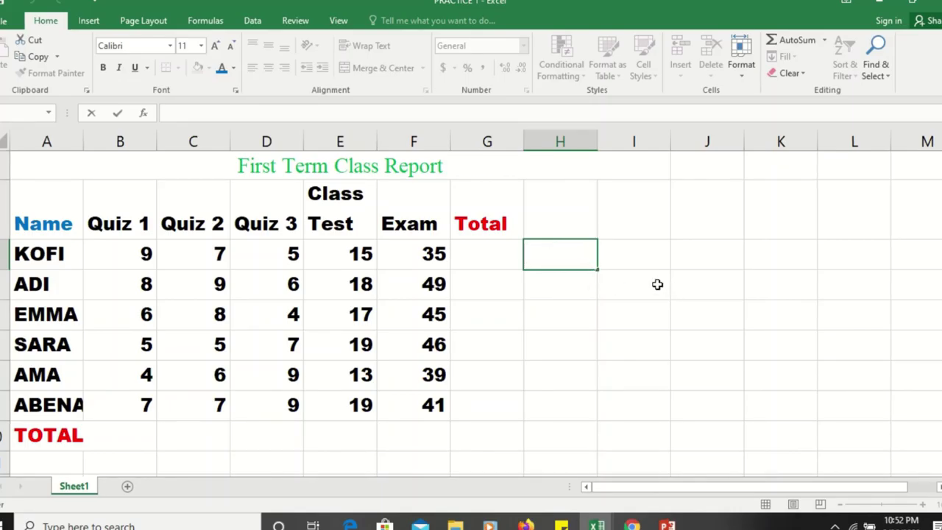
click(146, 255)
click(214, 255)
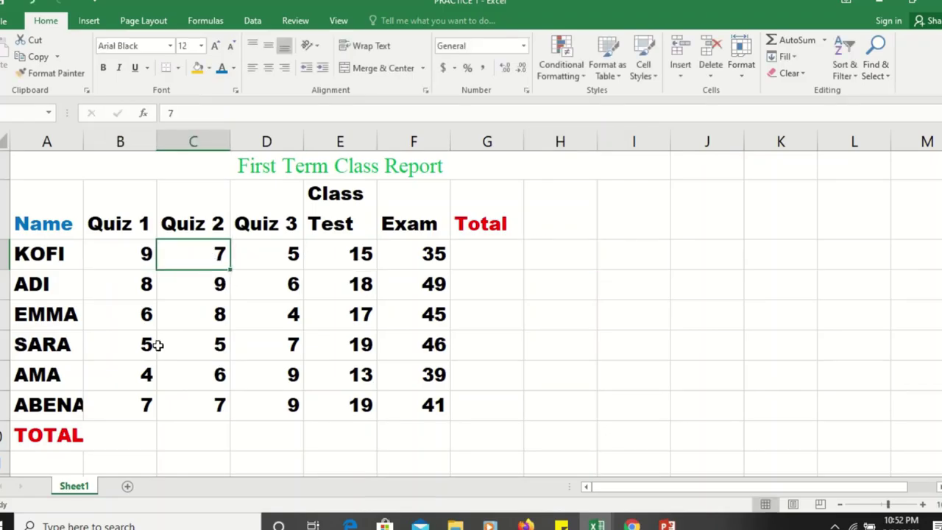
click(126, 258)
double_click(208, 261)
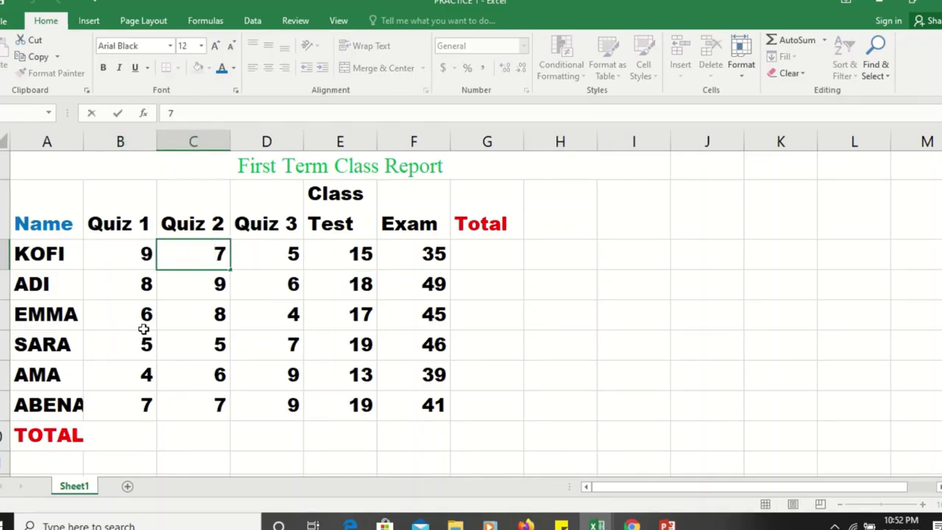
click(628, 222)
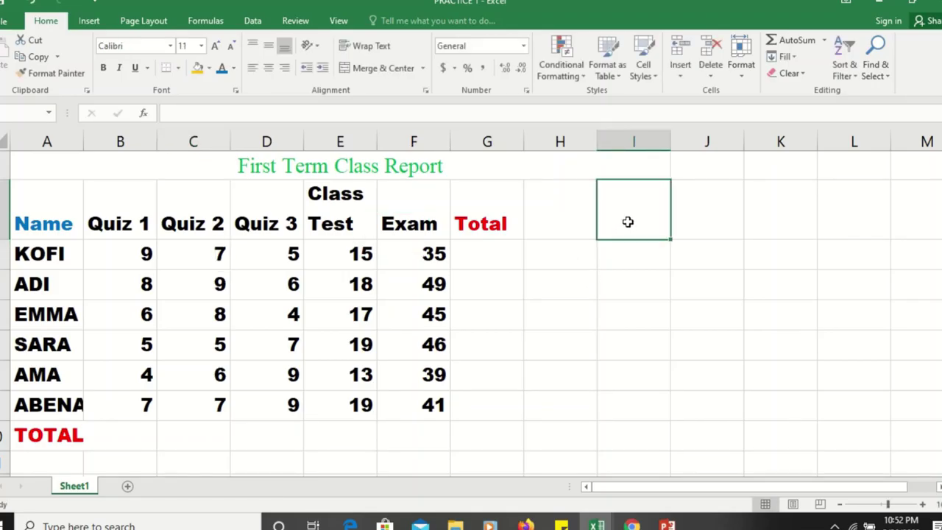
Type the label ADD in I3 and colour it blue
text(a)
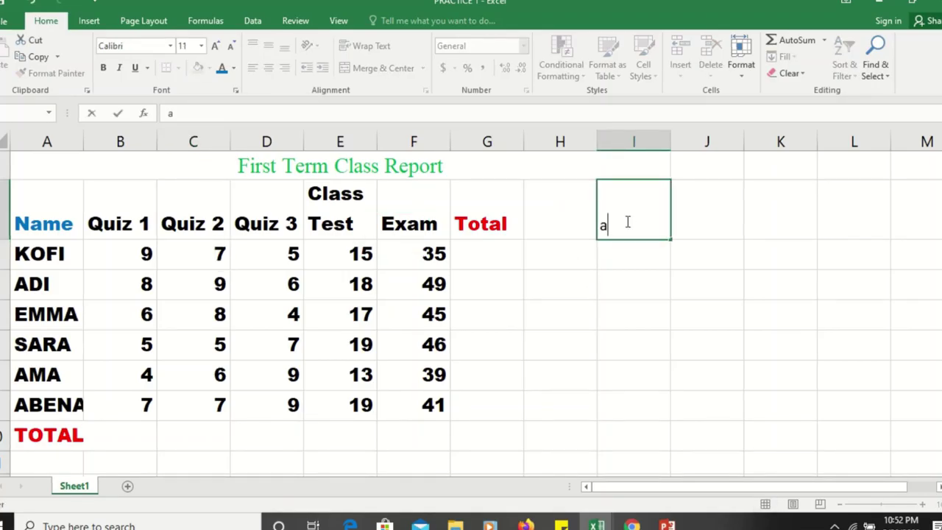
key(BackSpace)
text(ADD)
click(624, 254)
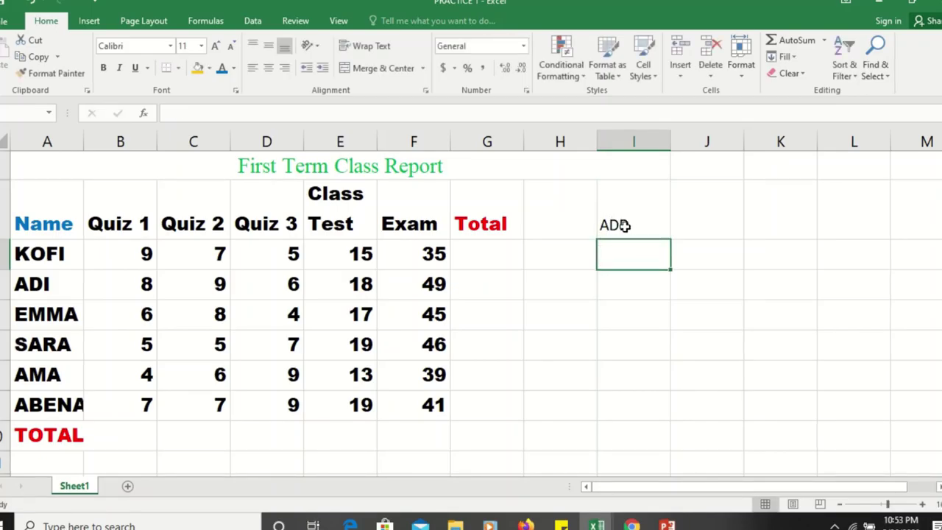
click(624, 225)
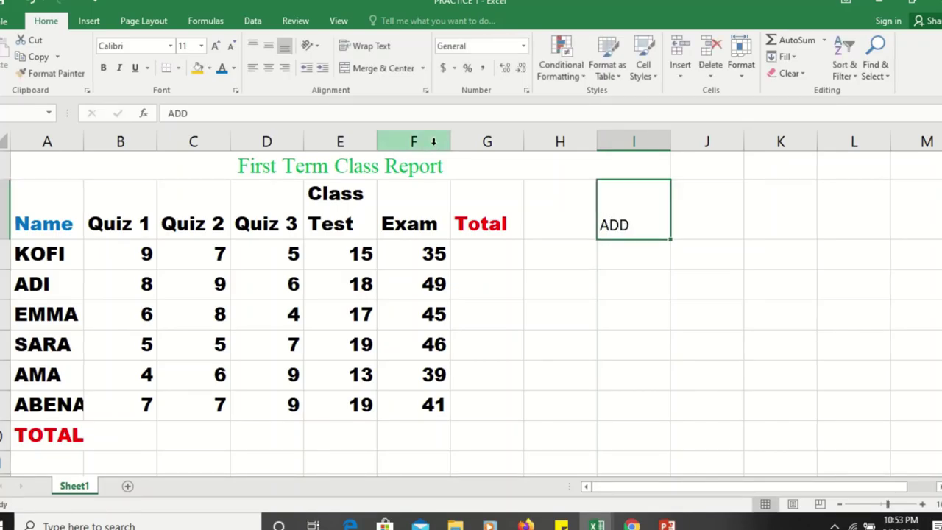
click(221, 68)
Start a =SUM( formula in I4 referencing B4
double_click(626, 260)
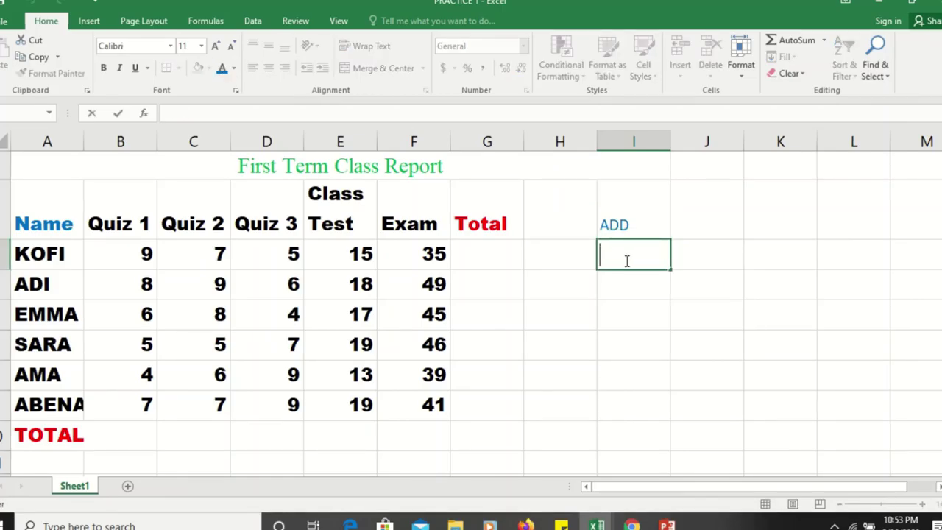
text(=)
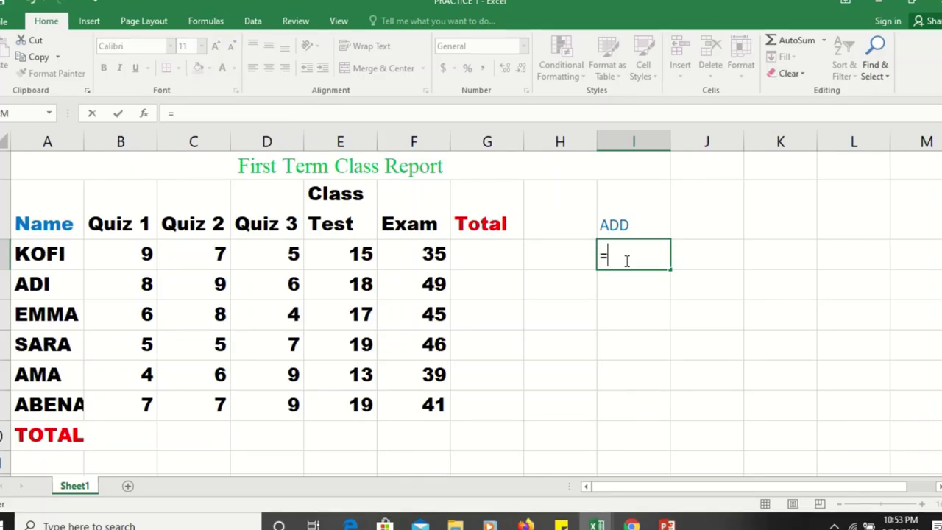
text(SU)
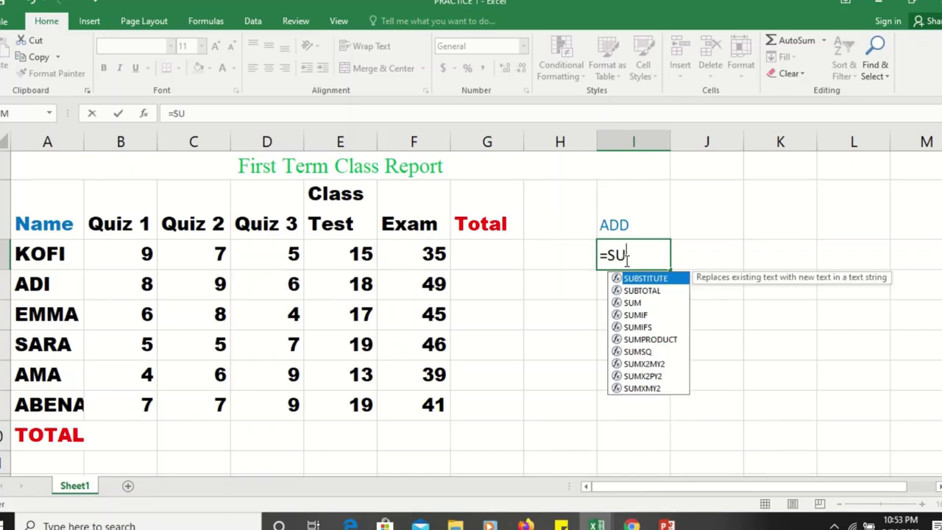
text(M()
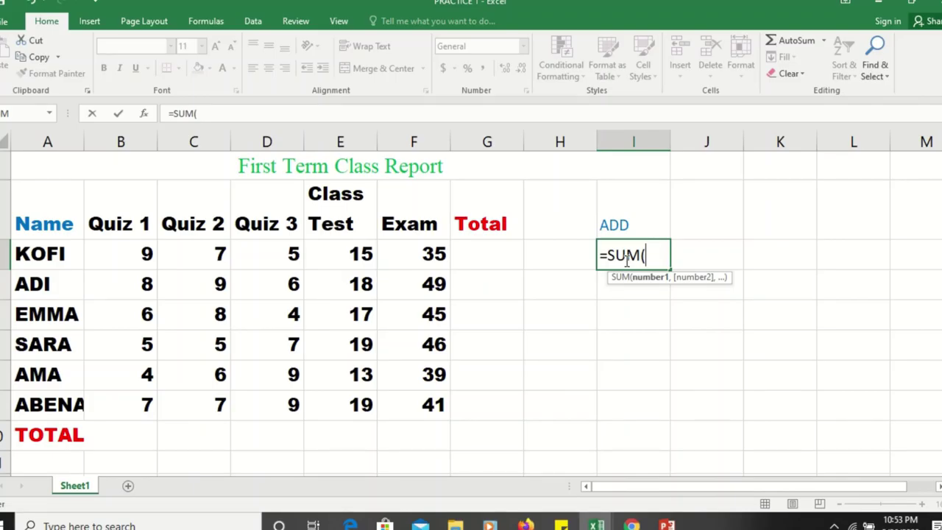
click(142, 254)
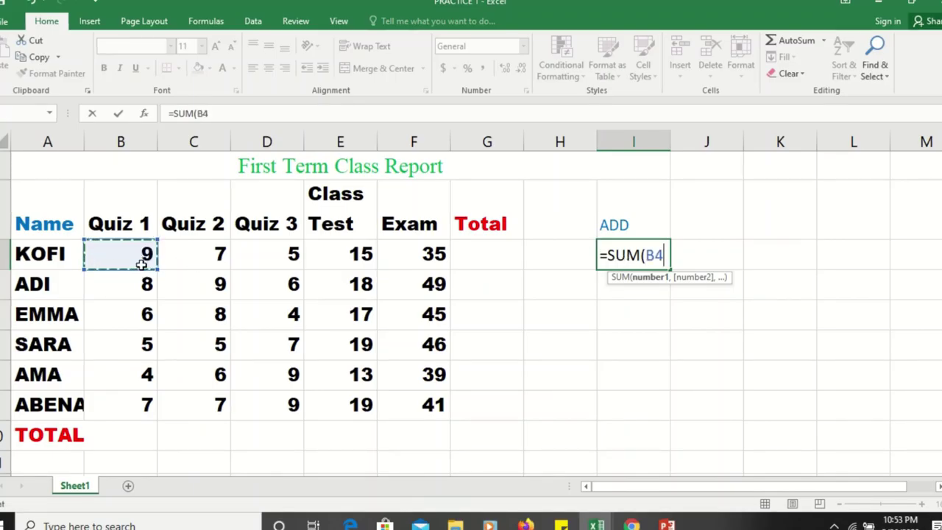
key(BackSpace)
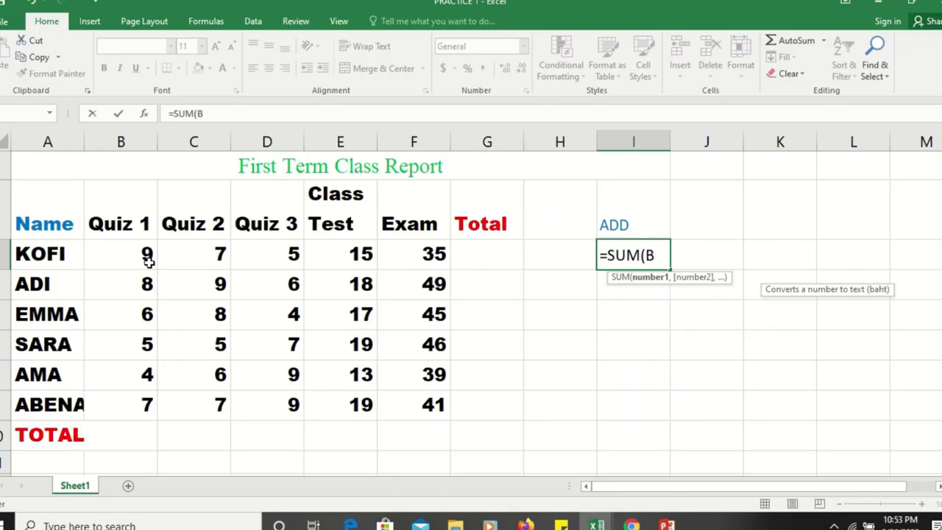
key(BackSpace)
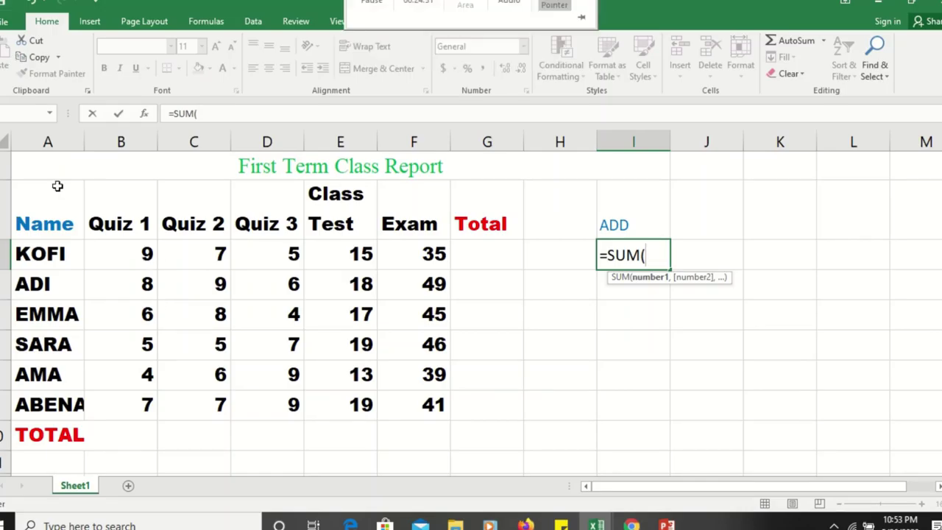
mouse_move(431, 2)
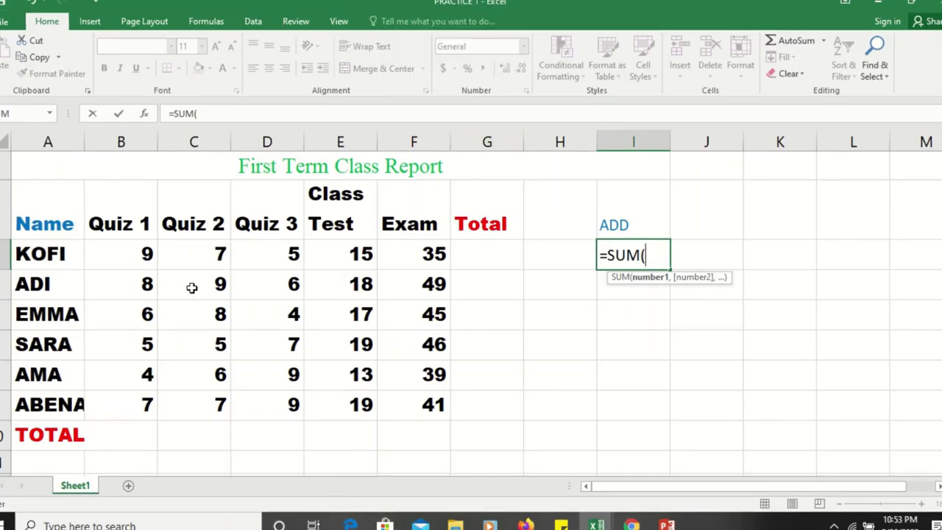
click(130, 253)
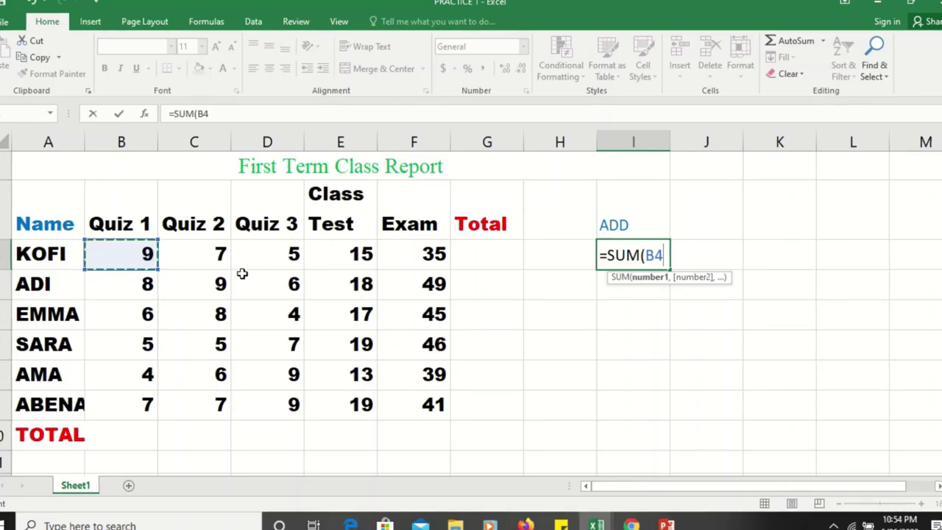
Try the Quiz 2 reference, then settle on typing B4, into the SUM formula
click(211, 254)
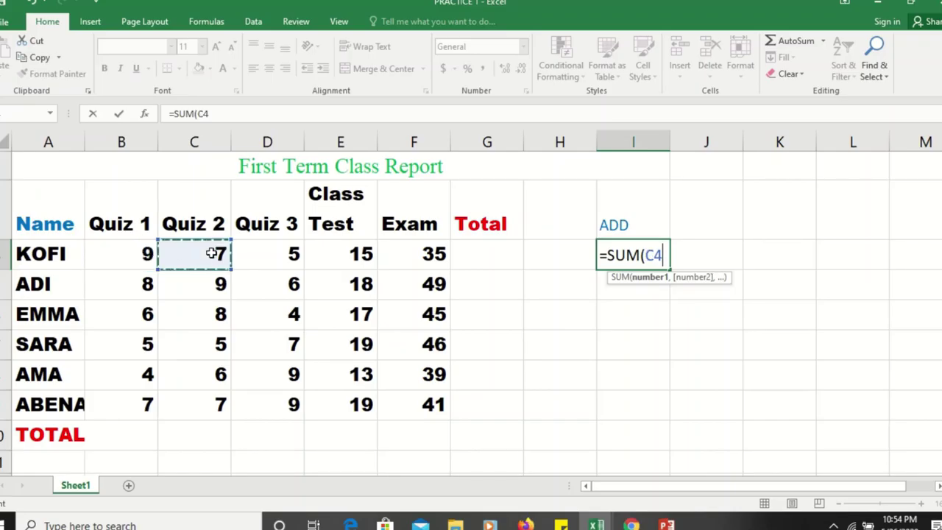
click(141, 254)
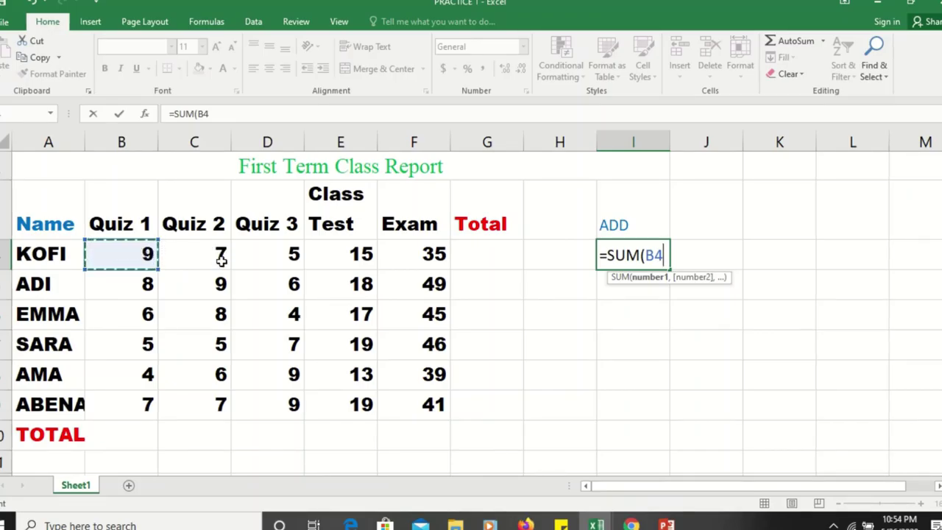
click(221, 258)
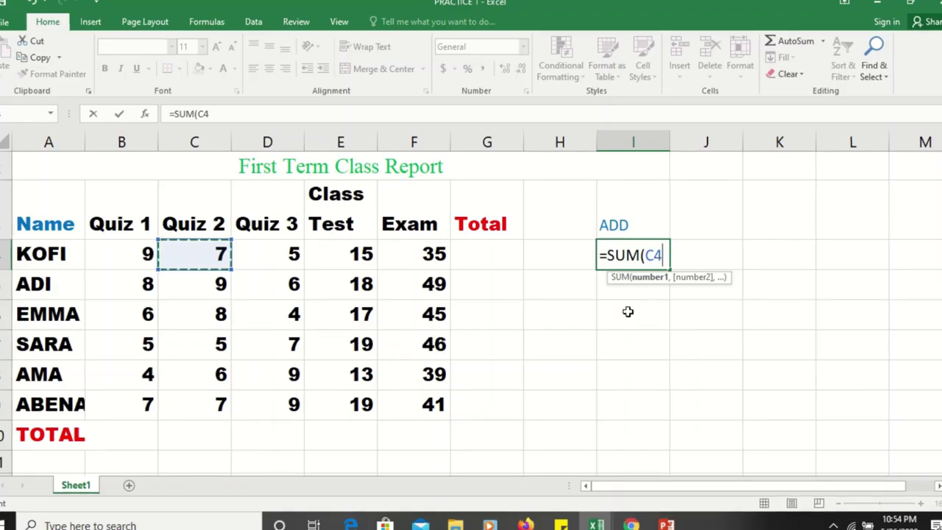
click(136, 261)
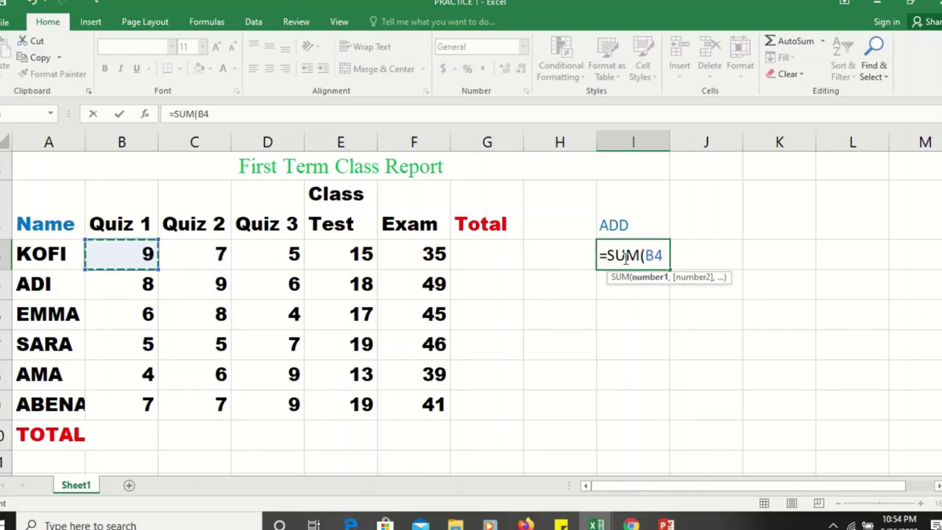
key(BackSpace)
key(BackSpace)
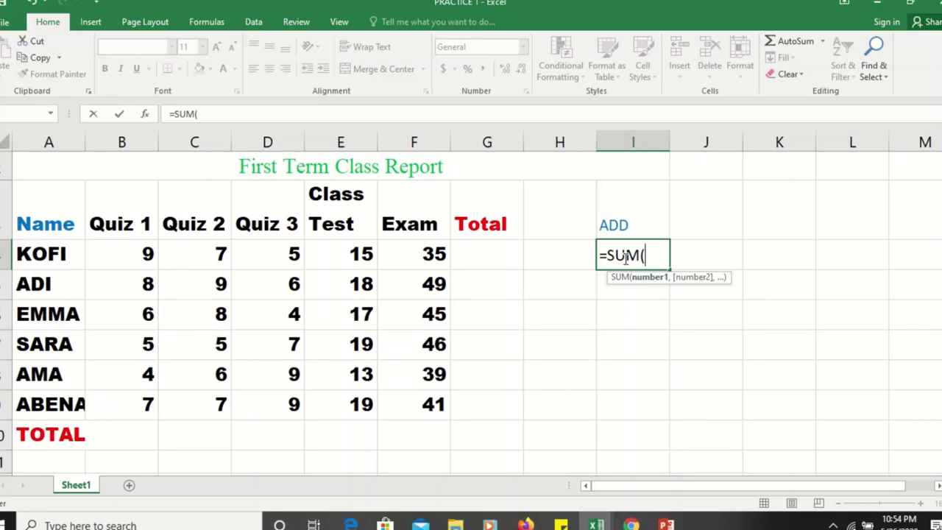
text(B4)
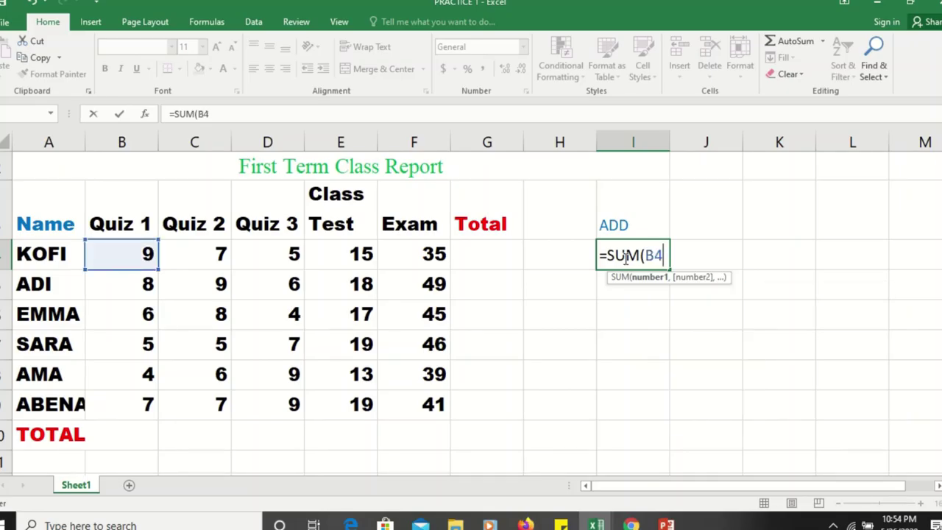
text(,)
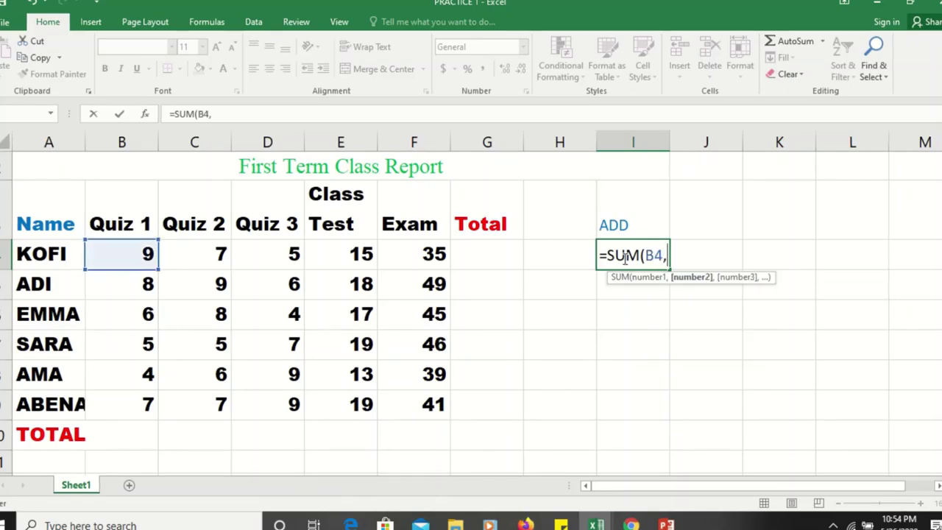
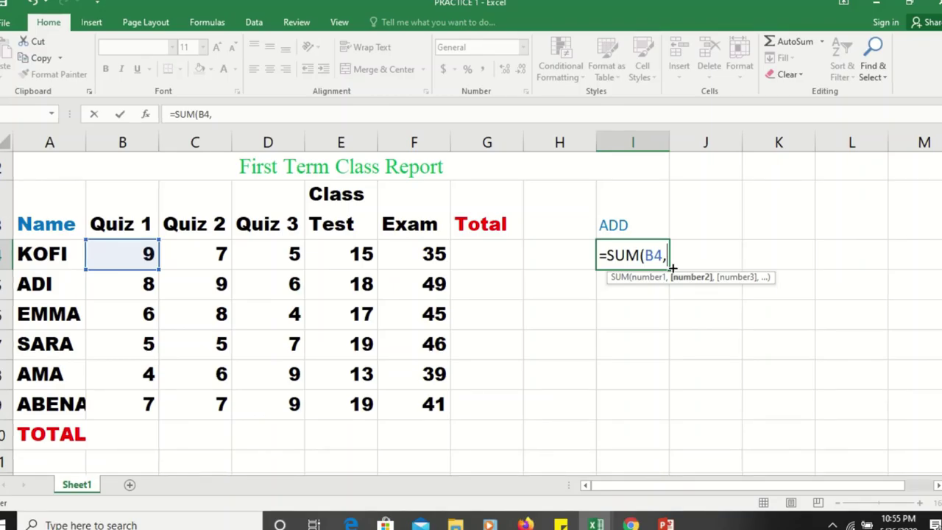
Complete =SUM(B4,C4) in I4 so it shows 16, then check B4, C4 and the formula
text(C4)
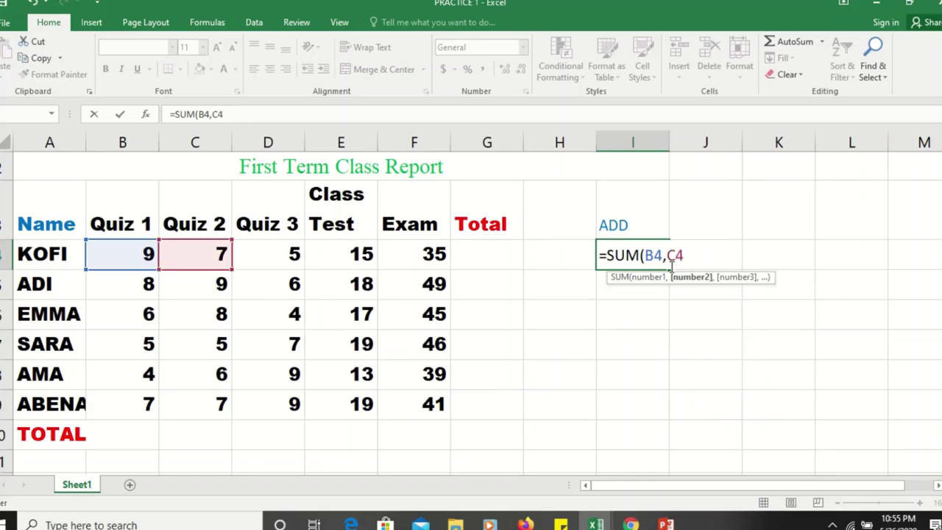
text())
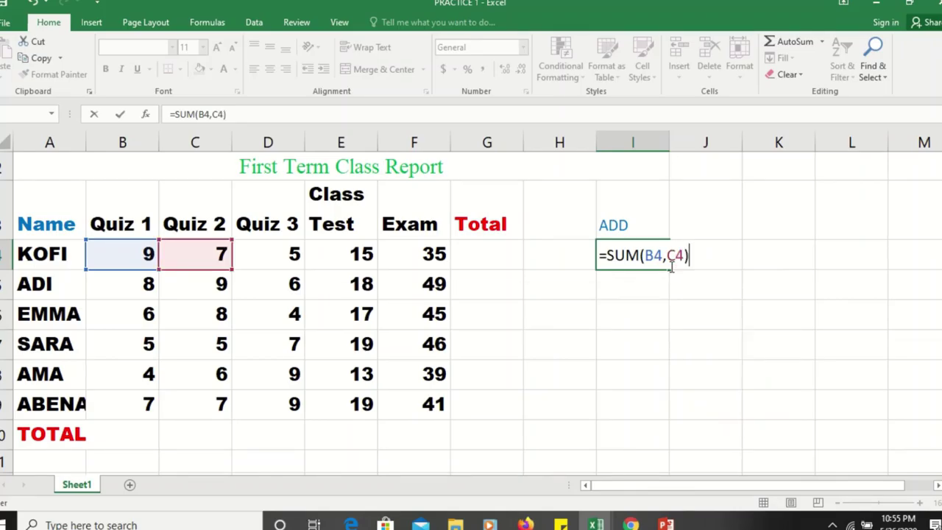
key(Return)
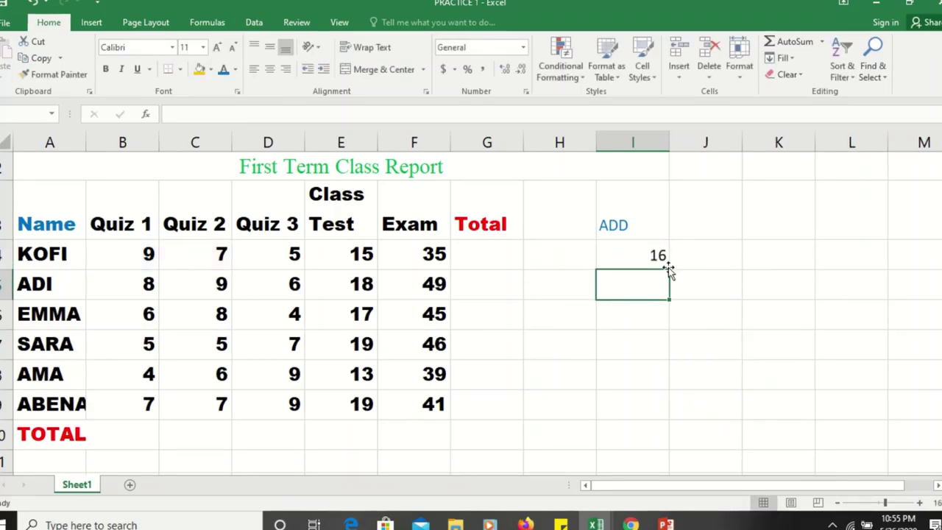
click(147, 253)
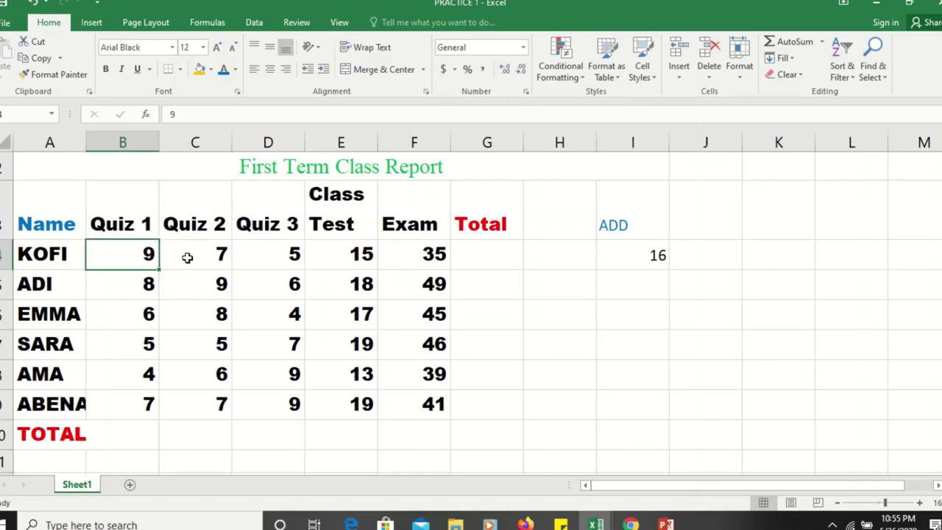
click(204, 255)
click(656, 255)
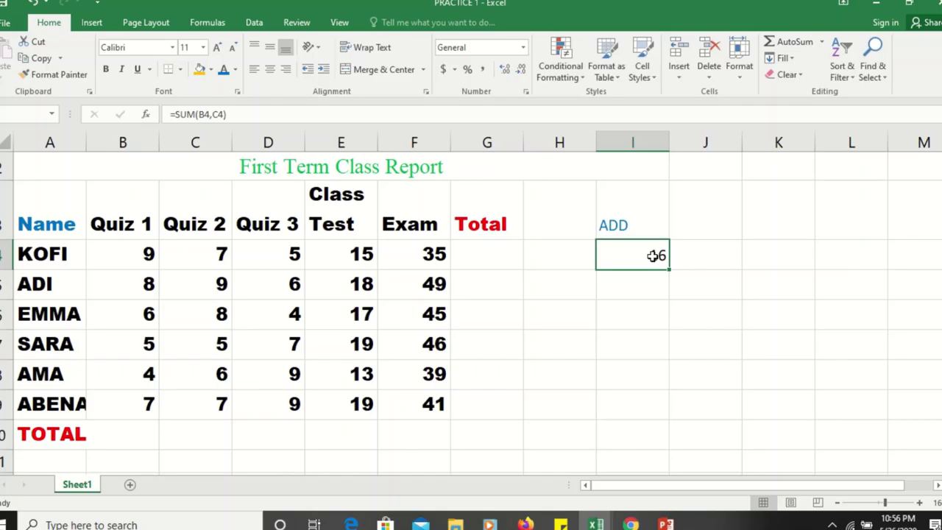
Review ADI's Quiz 2 (C5) and Class Test (E5) scores before returning to I5
click(626, 293)
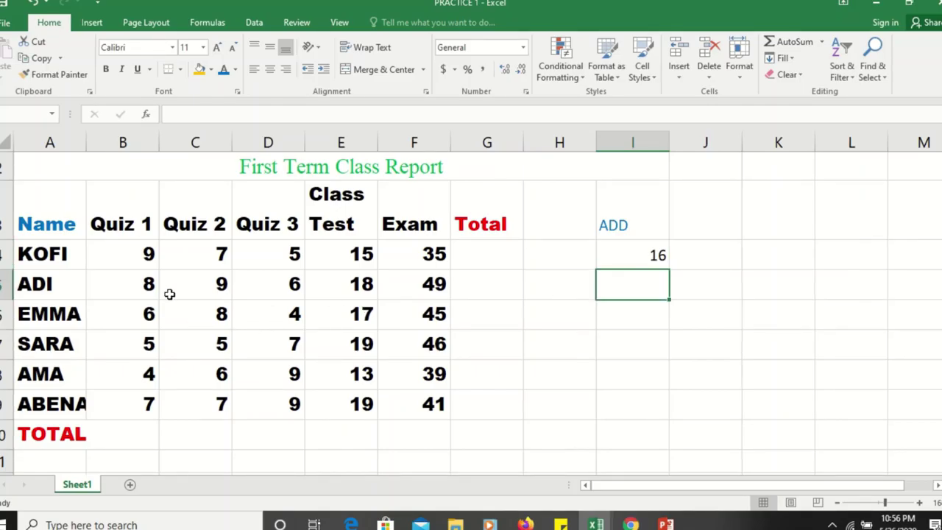
click(220, 288)
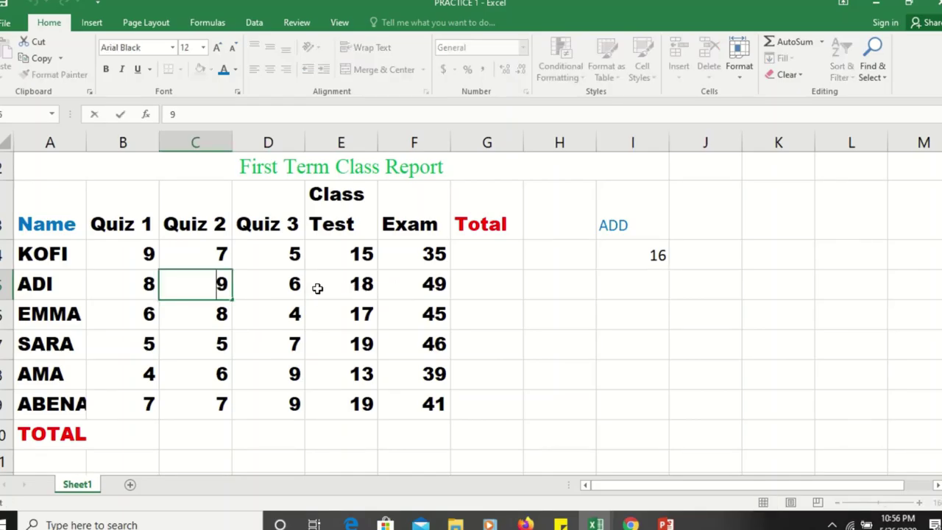
click(368, 287)
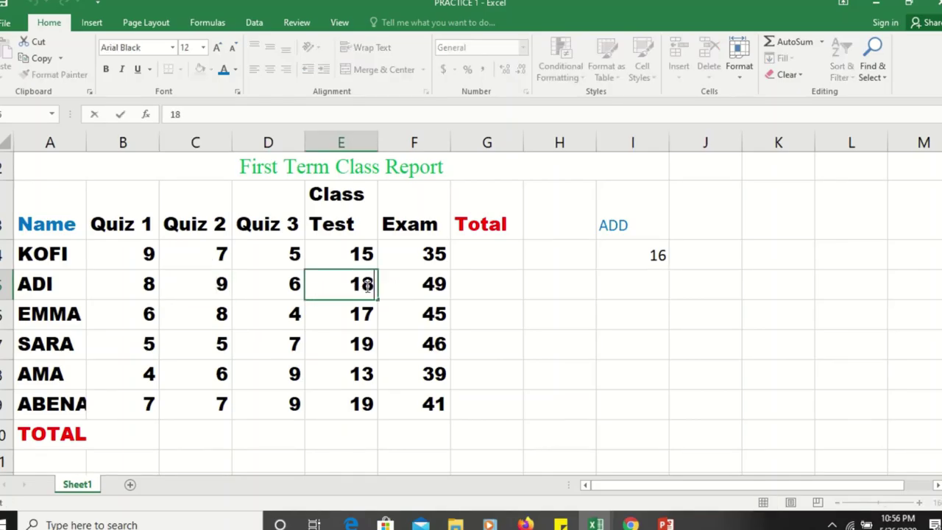
click(224, 288)
click(360, 288)
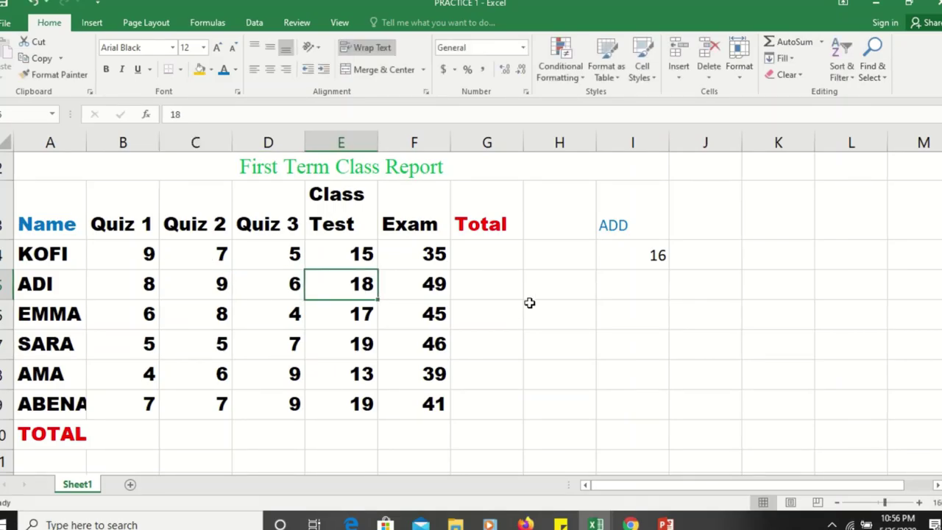
click(622, 298)
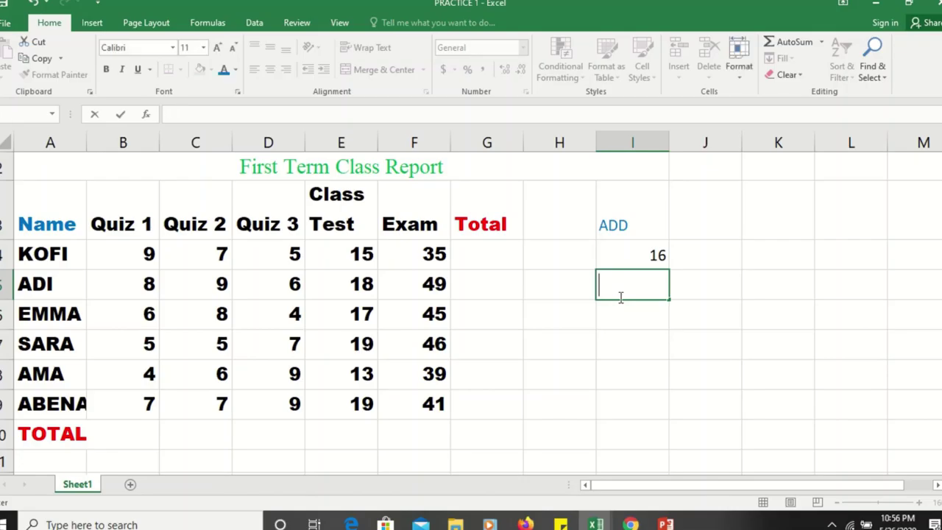
Enter =SUM(C5,E5) in I5, removing a stray asterisk, so it shows 27
text(=SUM*)
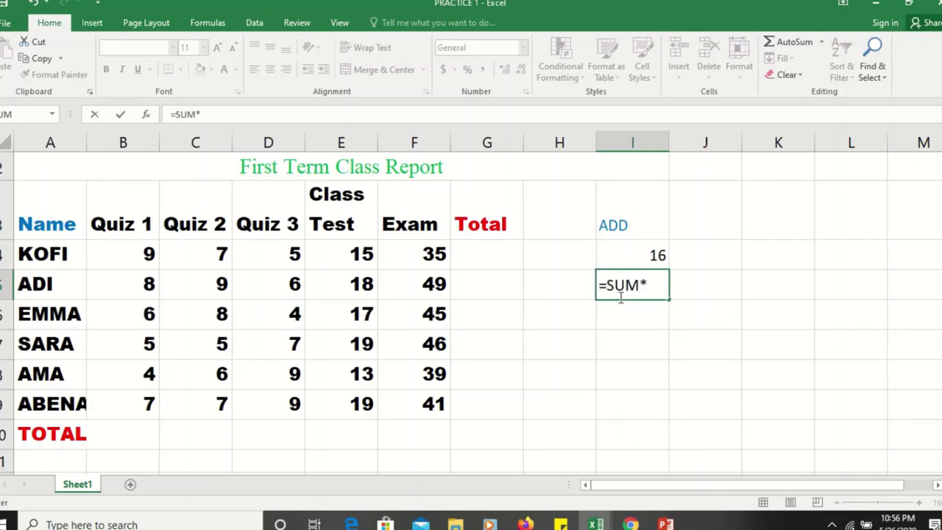
key(BackSpace)
text(()
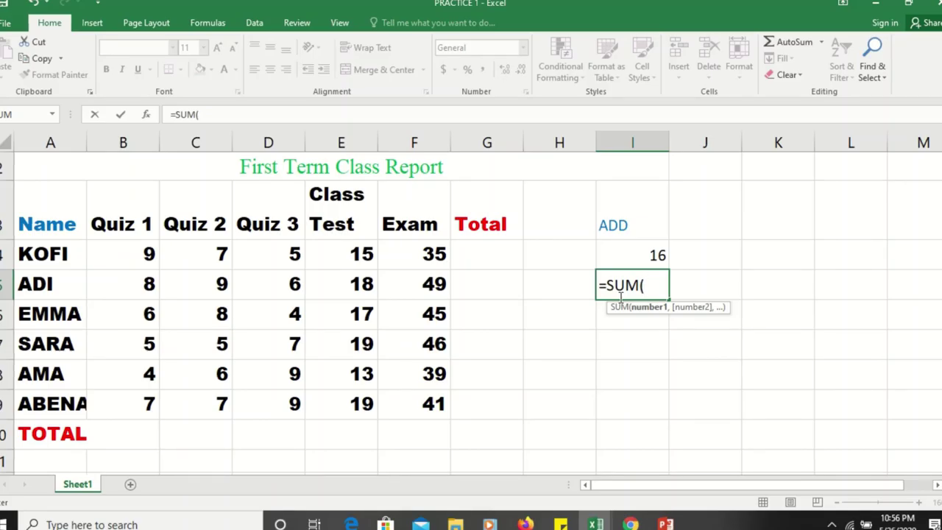
text(C)
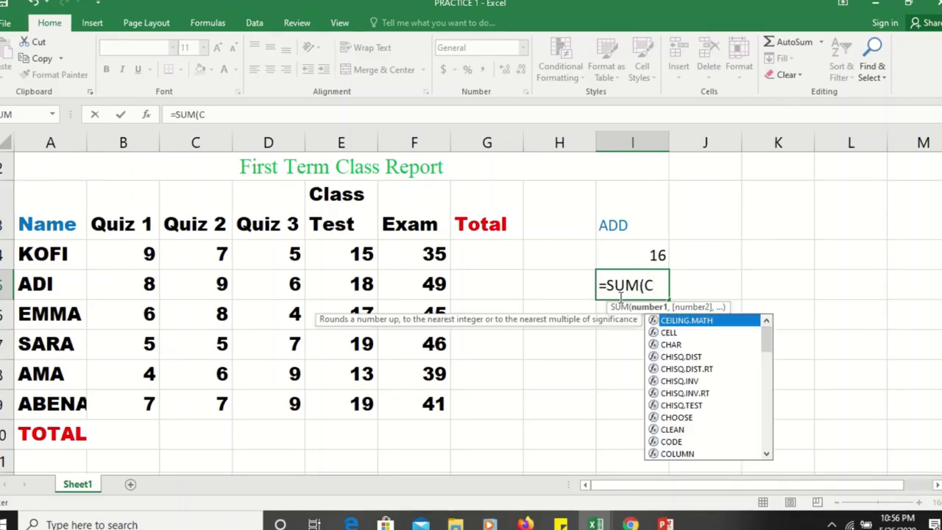
text(5)
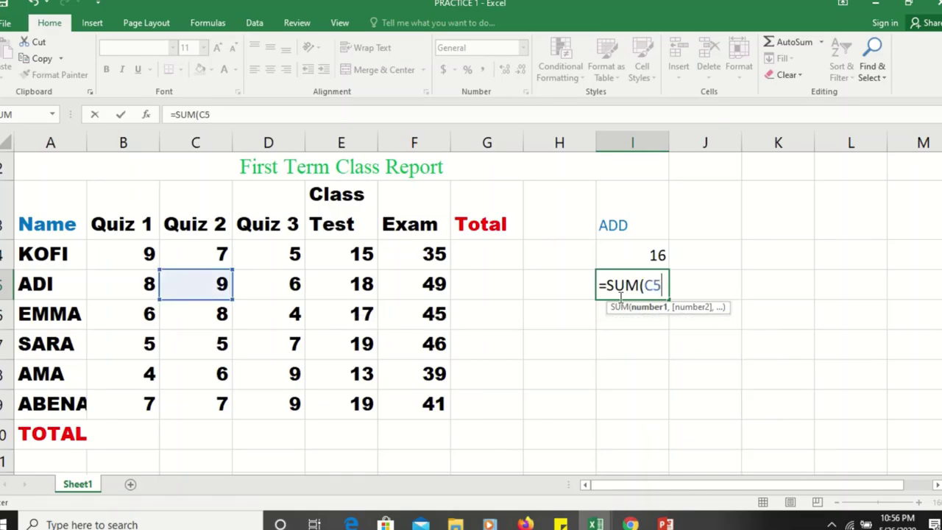
text(,)
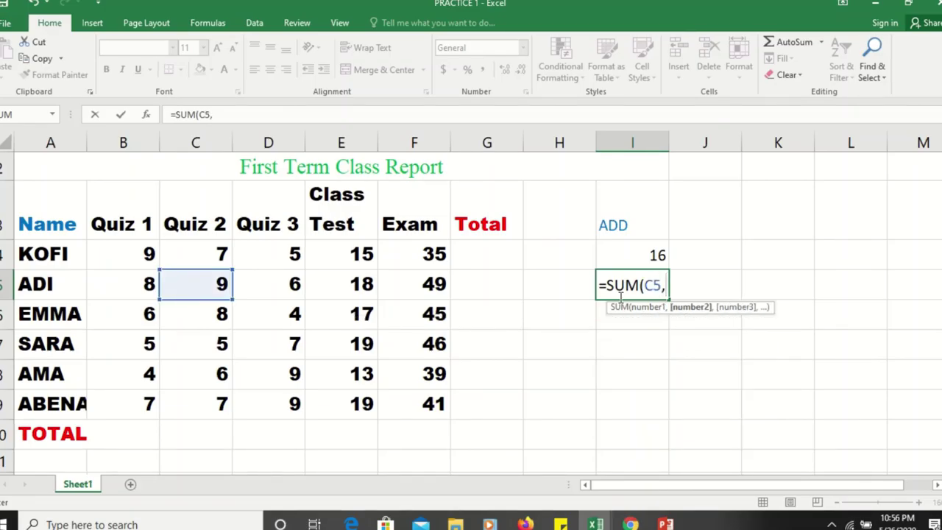
text(E)
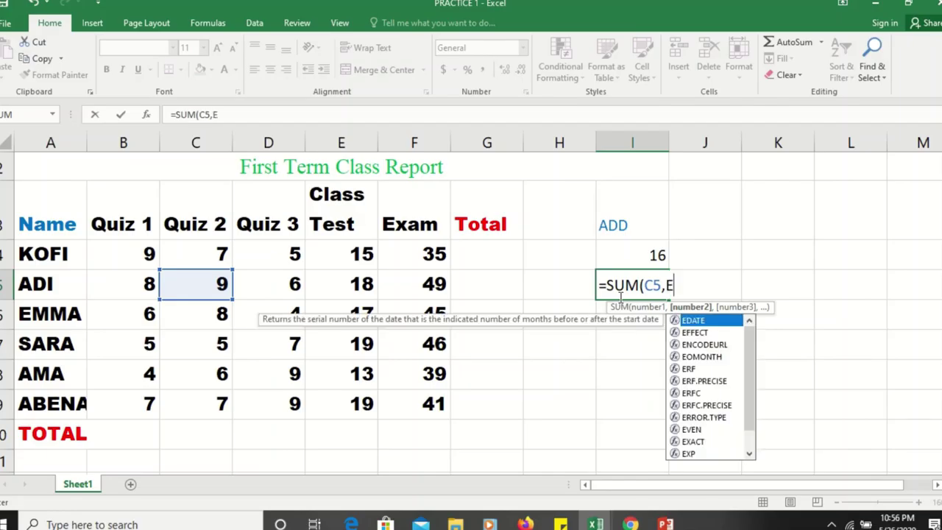
text(5)
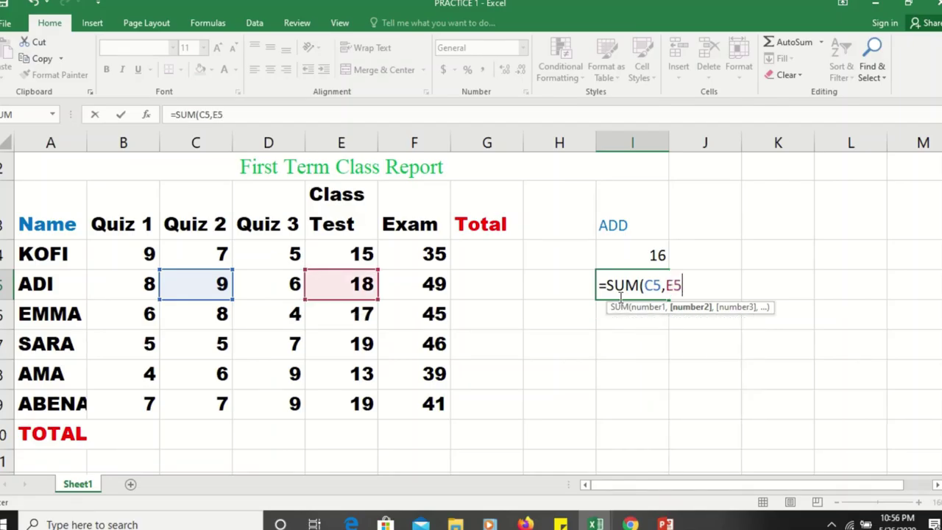
text())
key(Return)
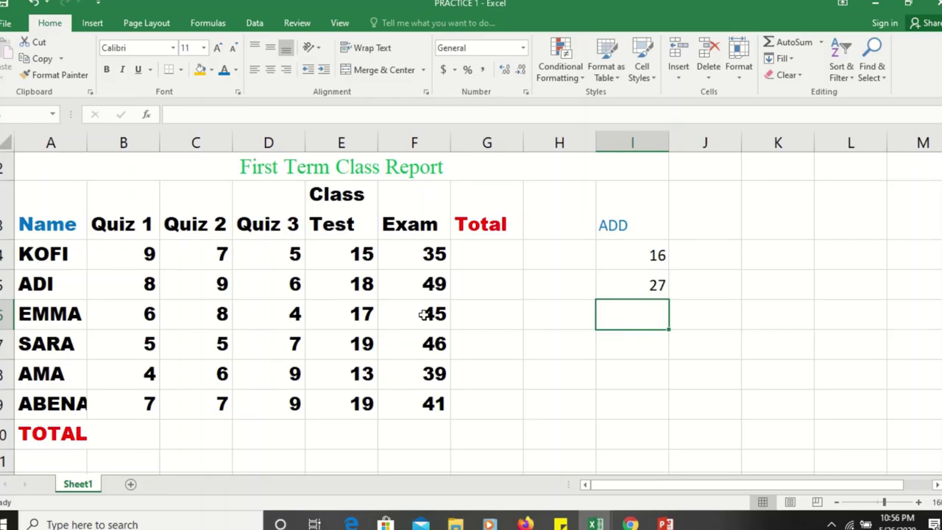
Review ADI's C5 and E5 scores and the references inside I5's formula
click(223, 285)
double_click(353, 286)
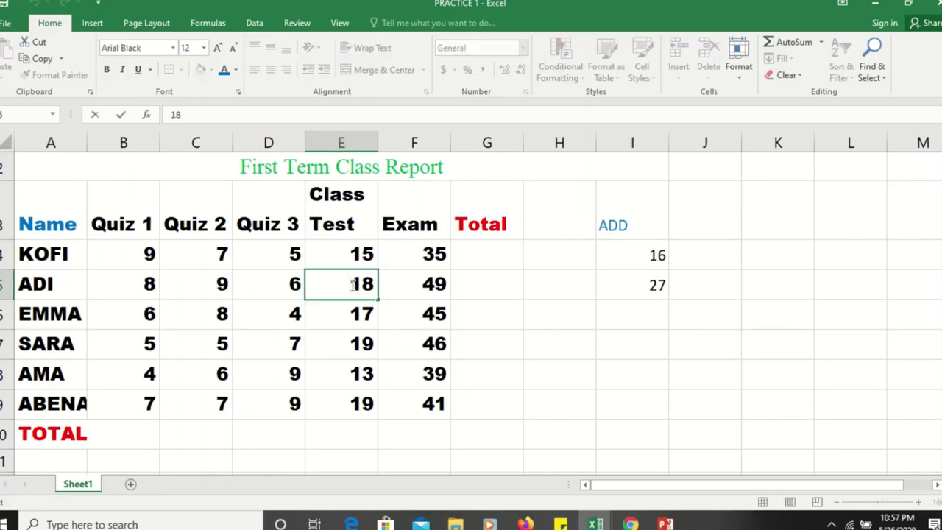
click(221, 282)
click(361, 291)
double_click(362, 291)
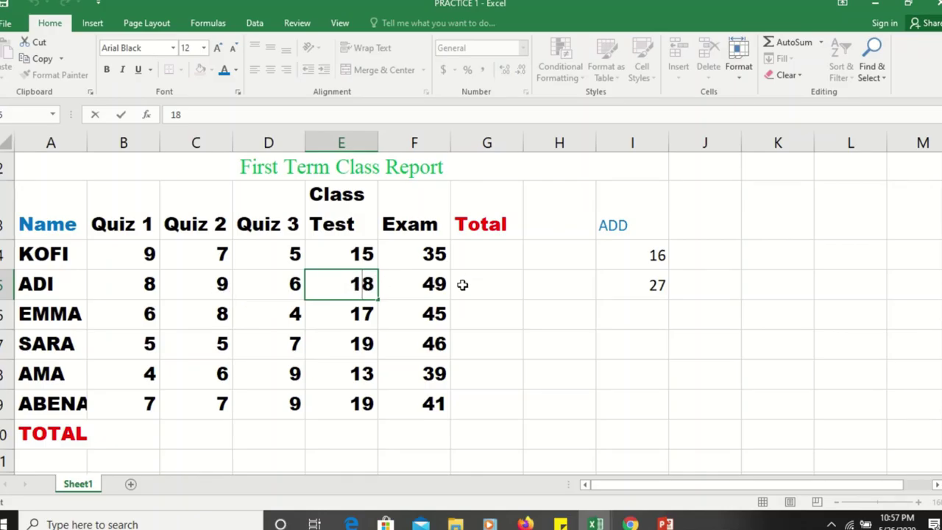
double_click(632, 290)
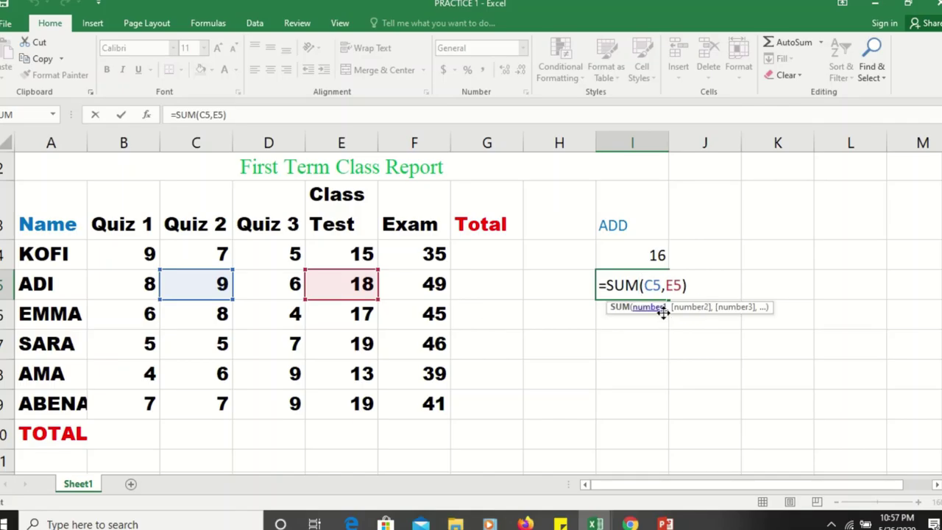
key(Return)
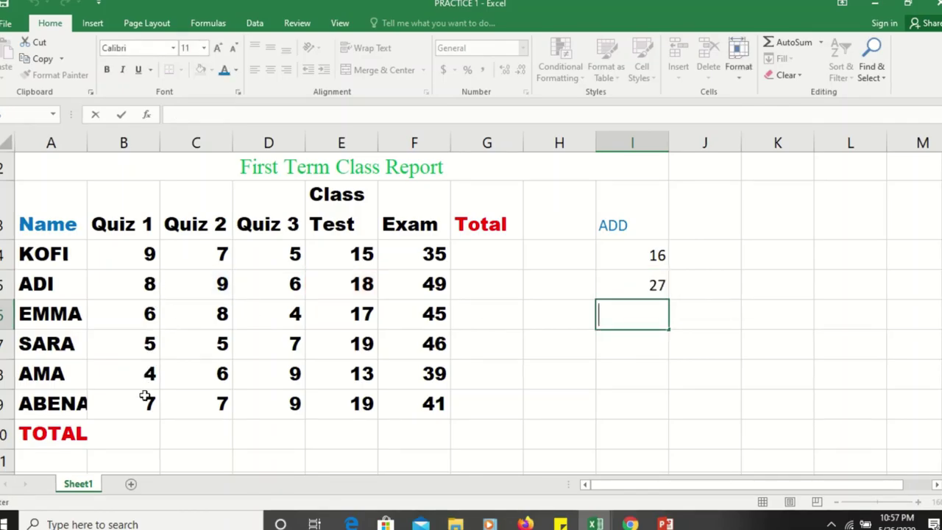
Review the Quiz 1 scores from ADI in B5 down to AMA in B8
click(150, 282)
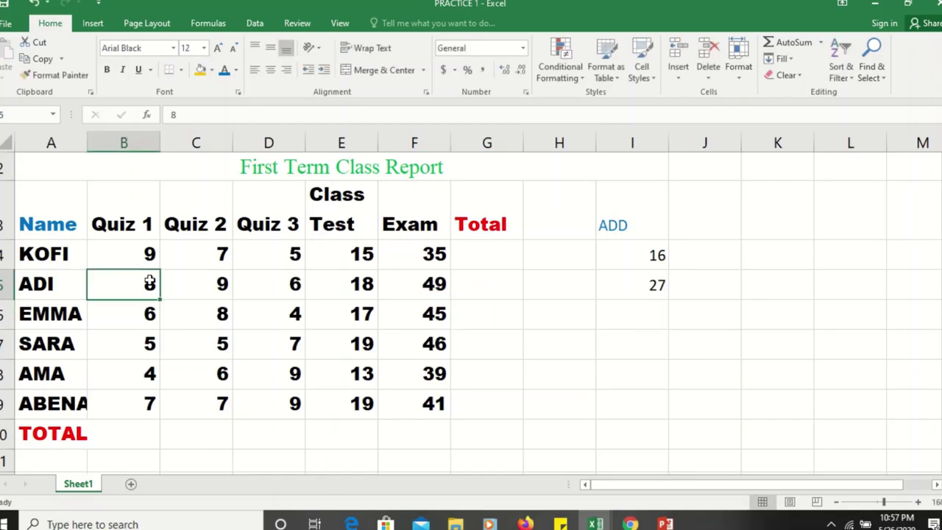
click(150, 374)
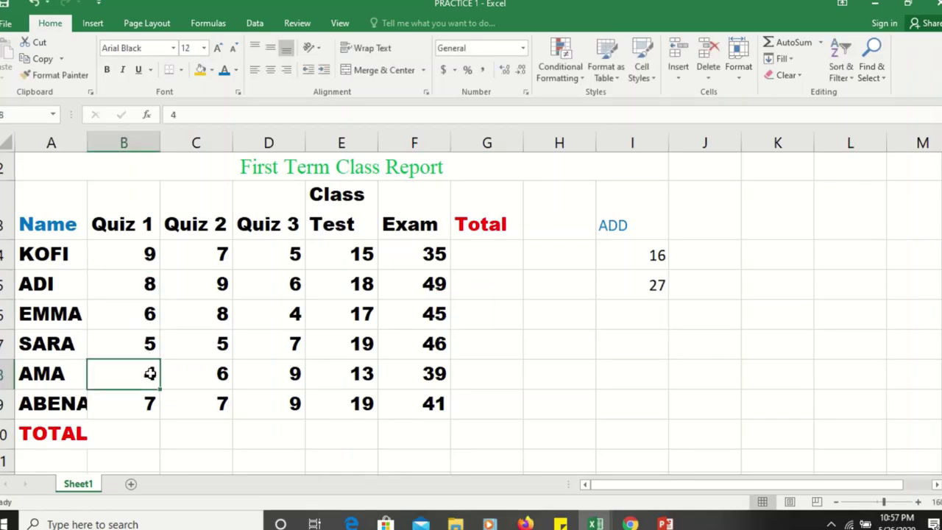
double_click(150, 283)
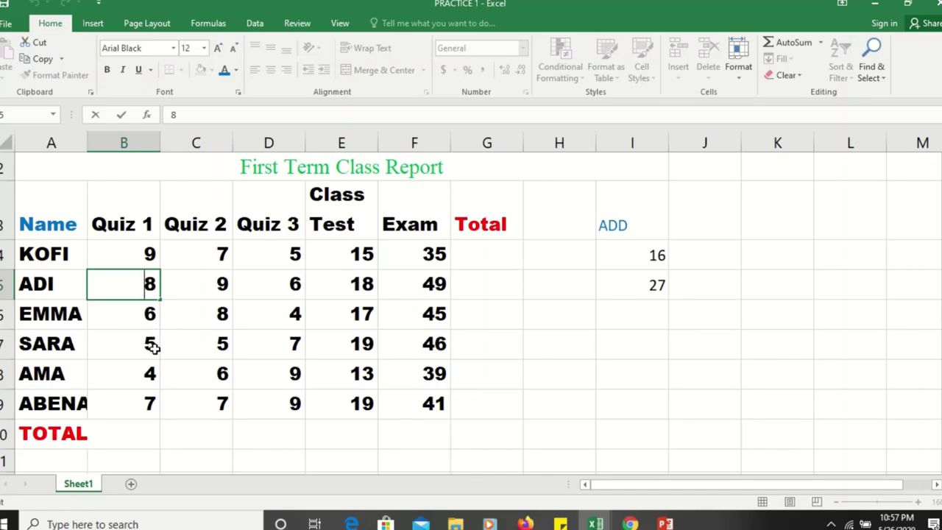
click(149, 376)
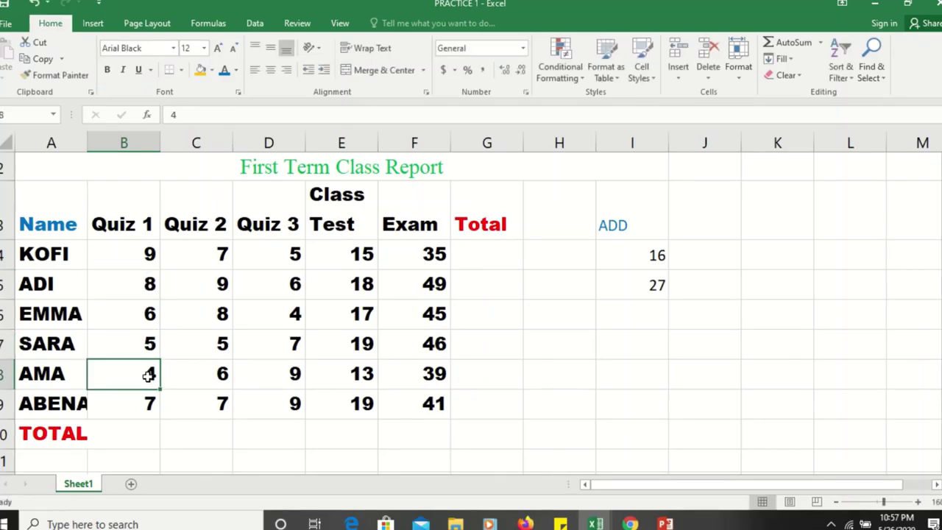
Enter =SUM(B5:B8) in I6 to total those Quiz 1 scores as 23
double_click(628, 318)
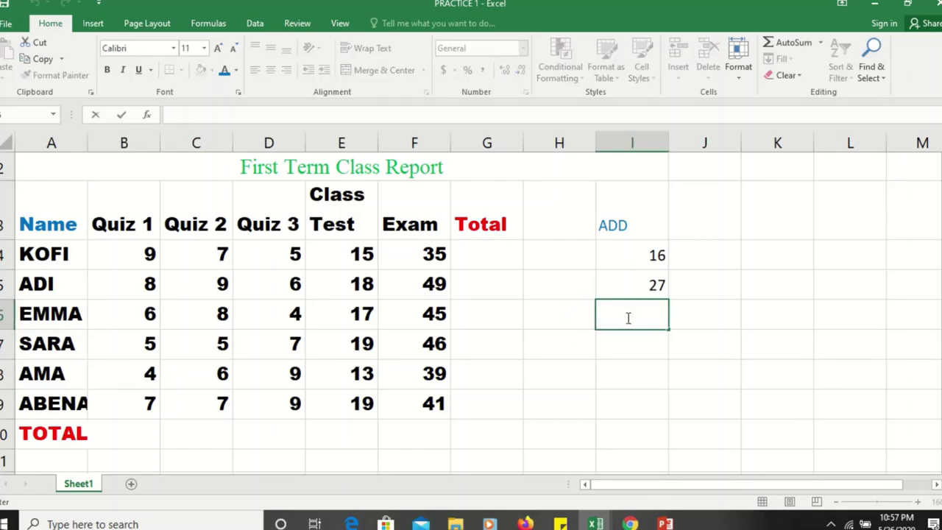
text(=SUM)
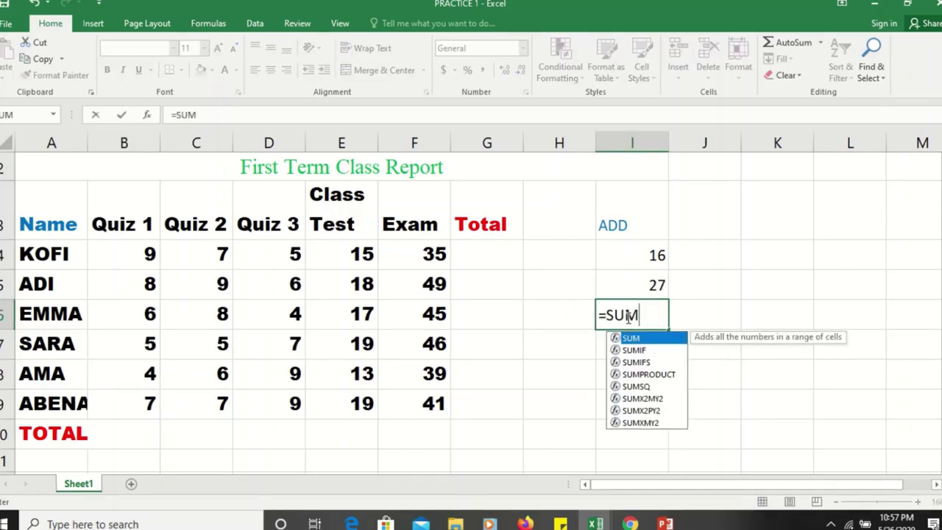
text(()
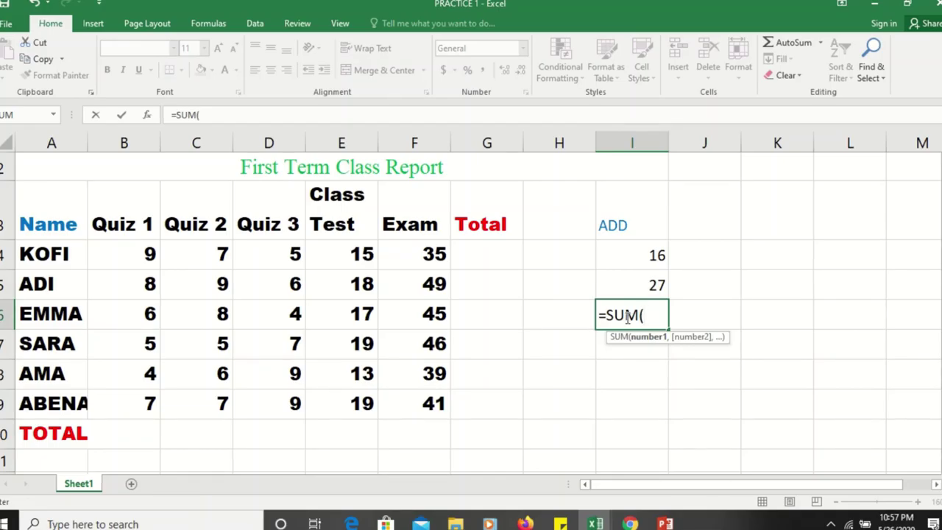
click(129, 285)
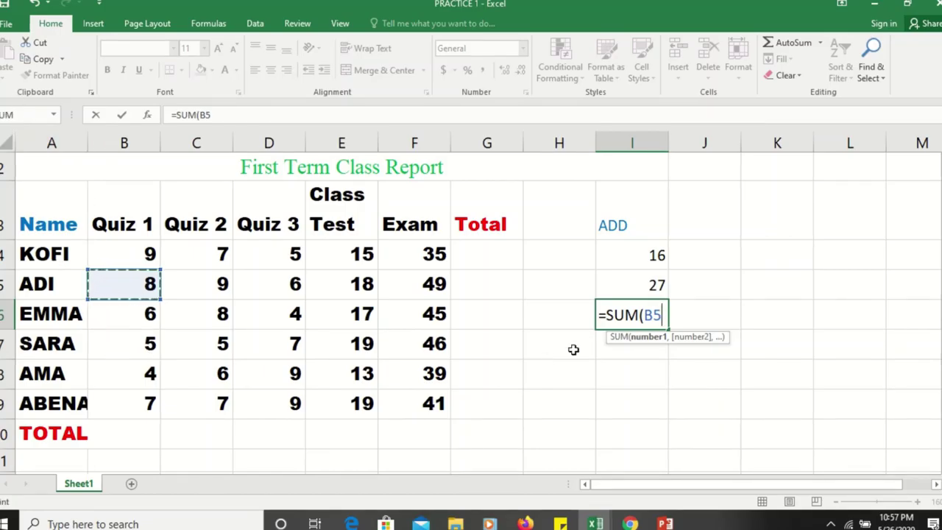
key(BackSpace)
key(BackSpace)
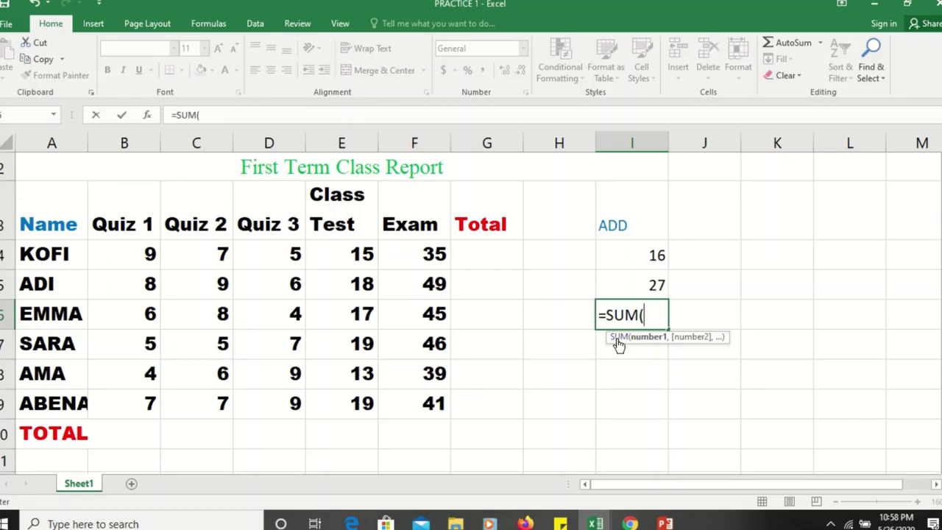
text(B5:)
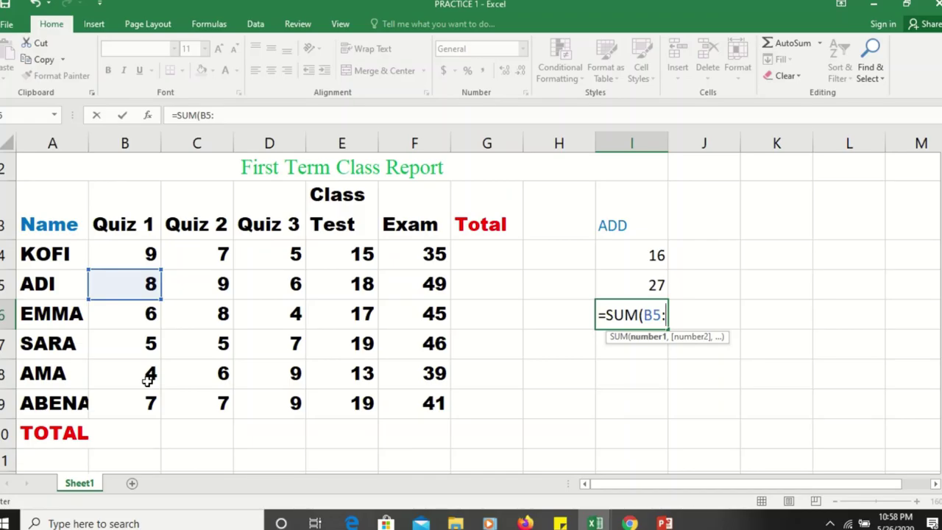
text(B8))
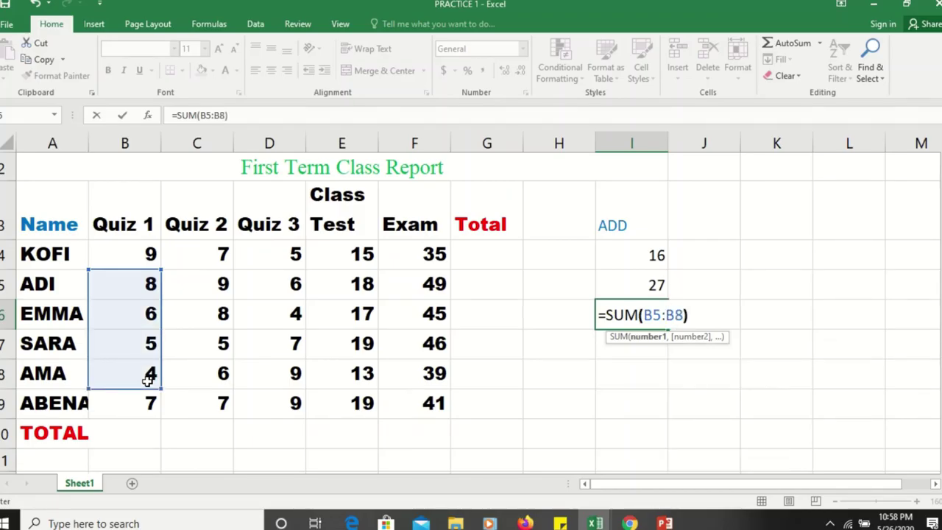
key(Return)
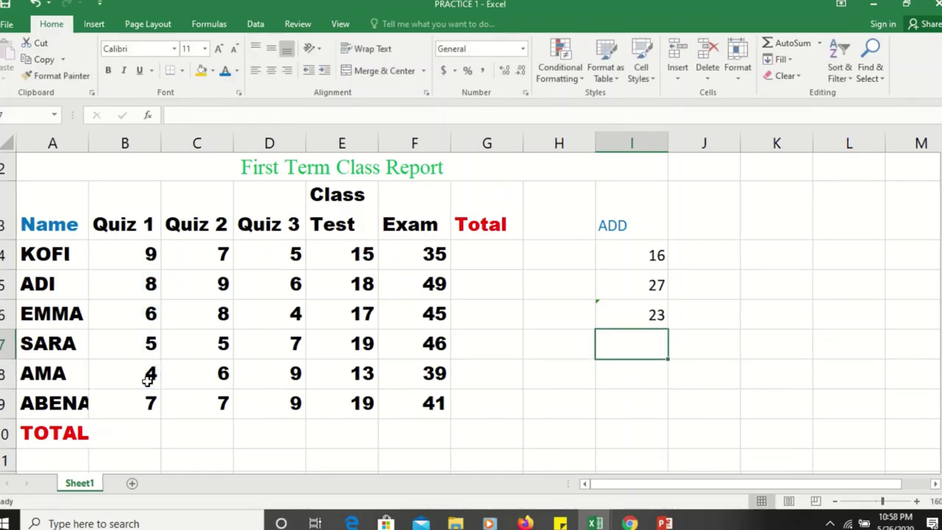
Enter =SUM(B5:B8) in I7 by dragging over the Quiz 1 range, giving 23
double_click(145, 284)
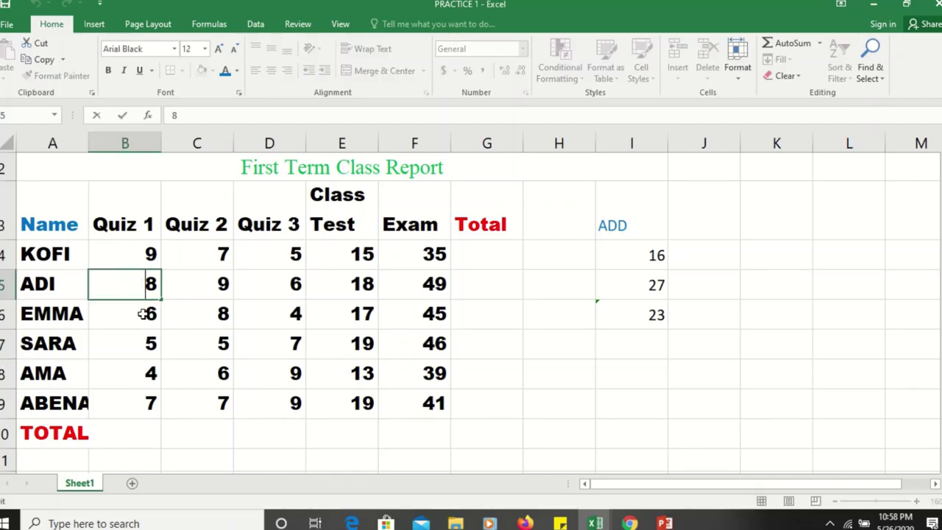
click(158, 374)
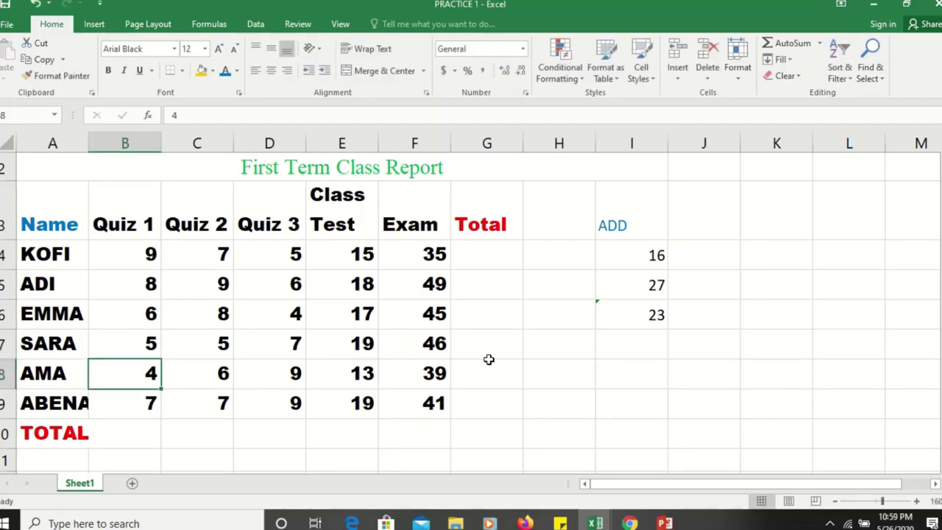
double_click(618, 343)
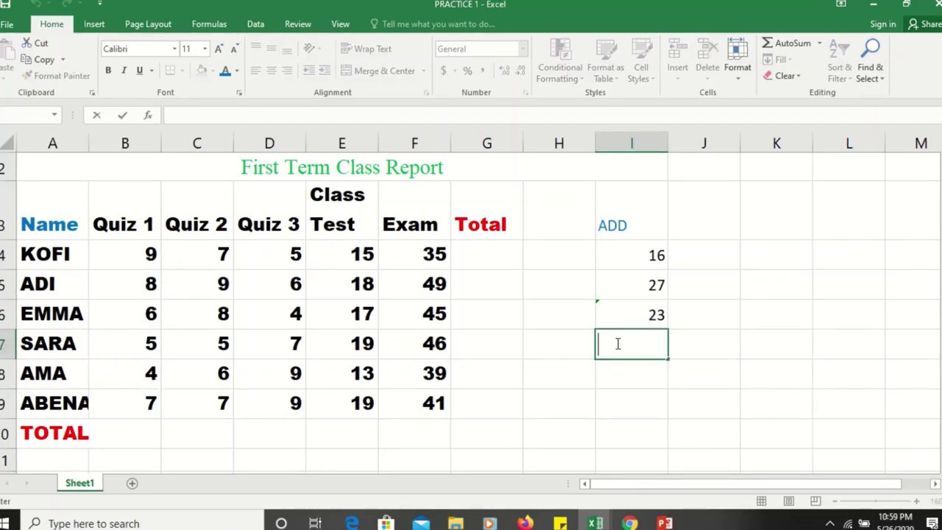
text(=SUM()
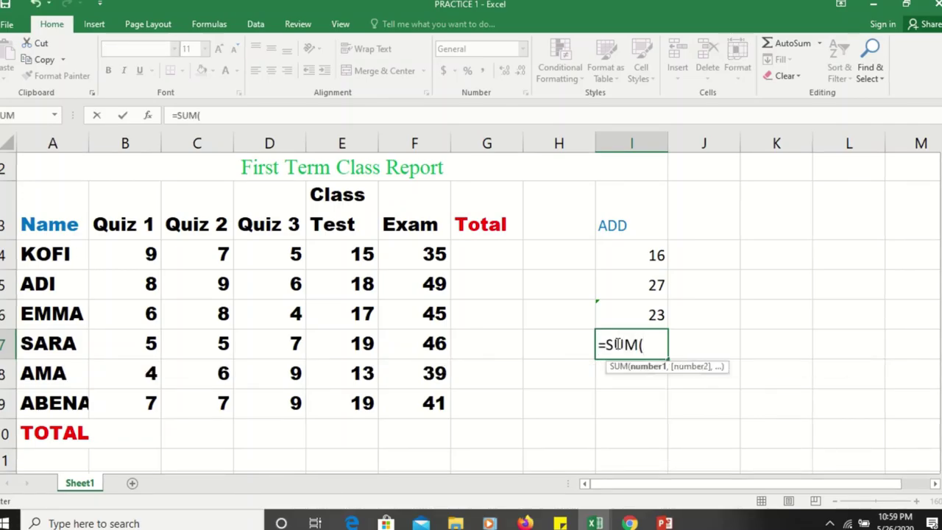
drag(147, 281, 153, 368)
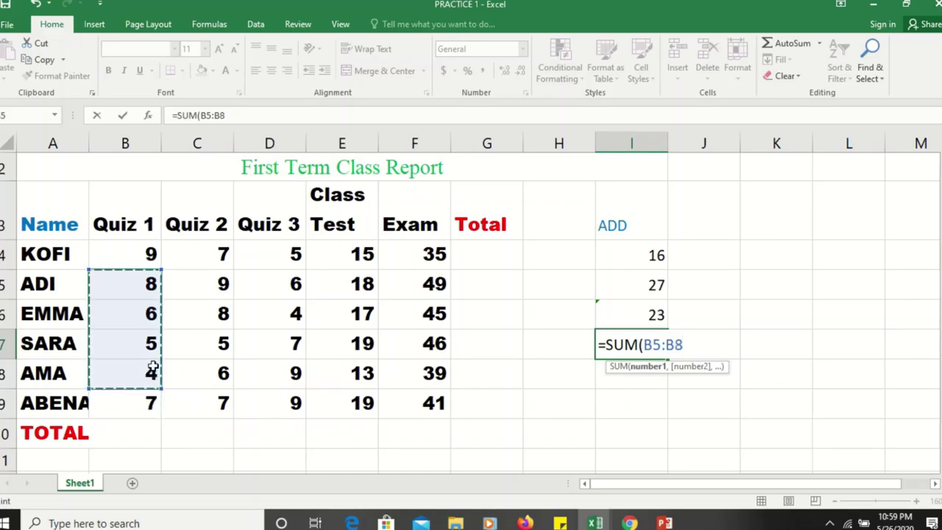
key(Return)
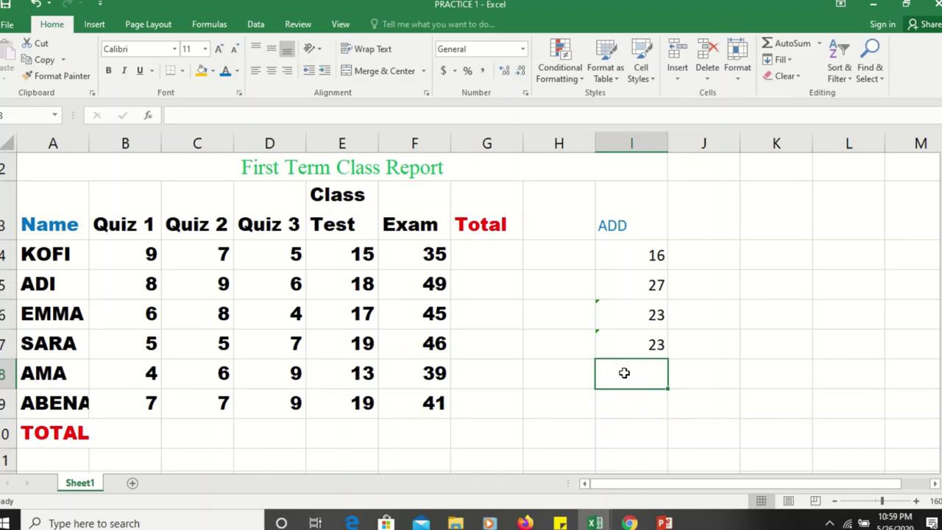
Enter =SUM(B5,B6,B7,B8) in I8, listing each cell separately, also giving 23
text(=SUM)
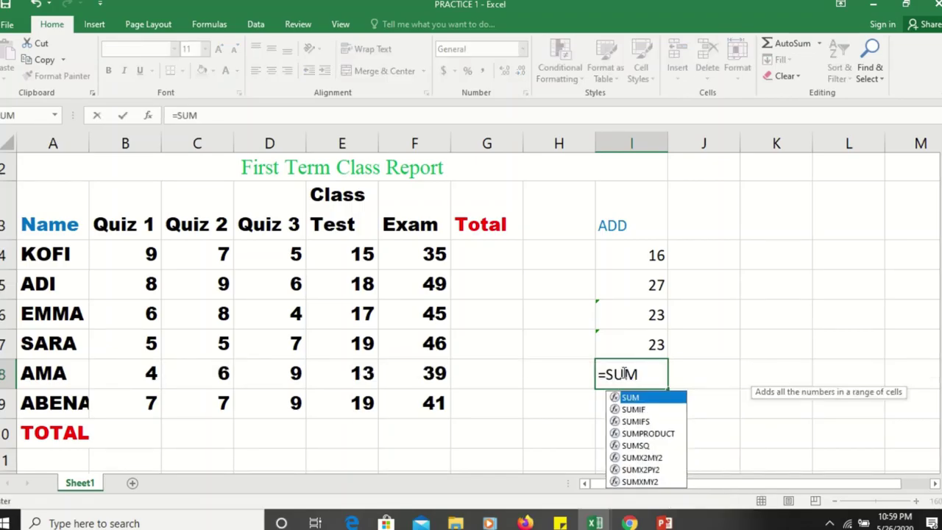
text(()
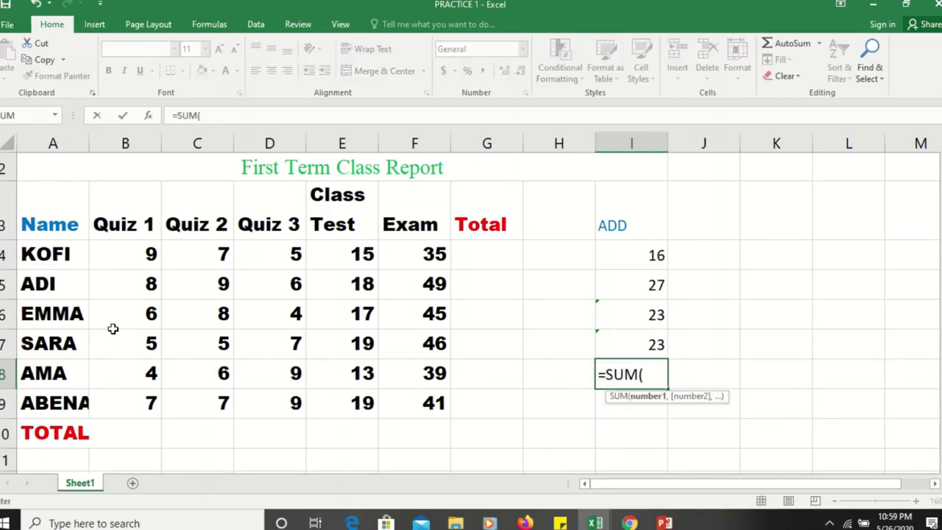
click(147, 284)
text(,)
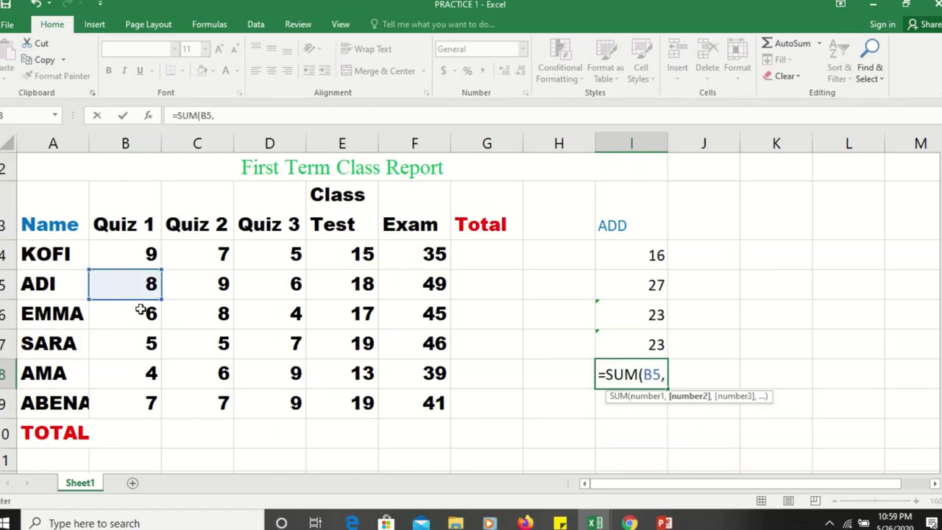
click(142, 312)
text(,)
click(148, 345)
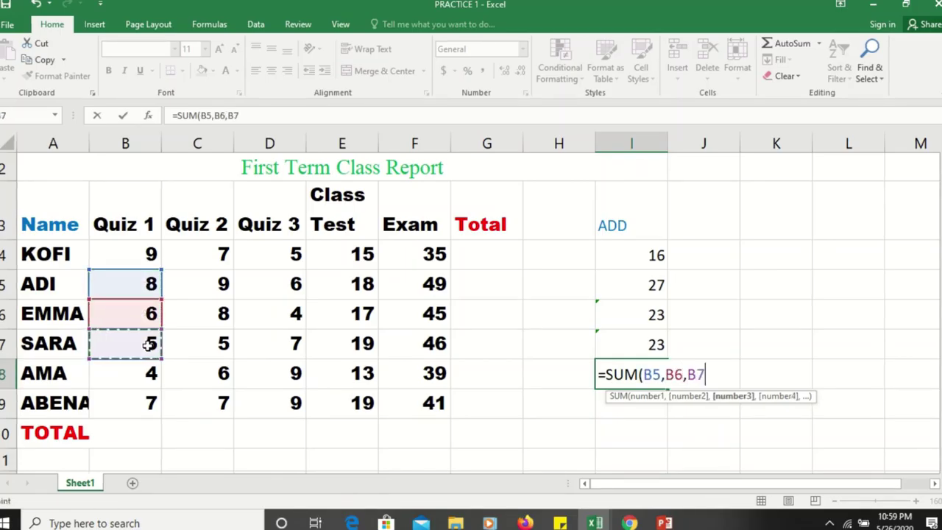
text(,)
click(150, 376)
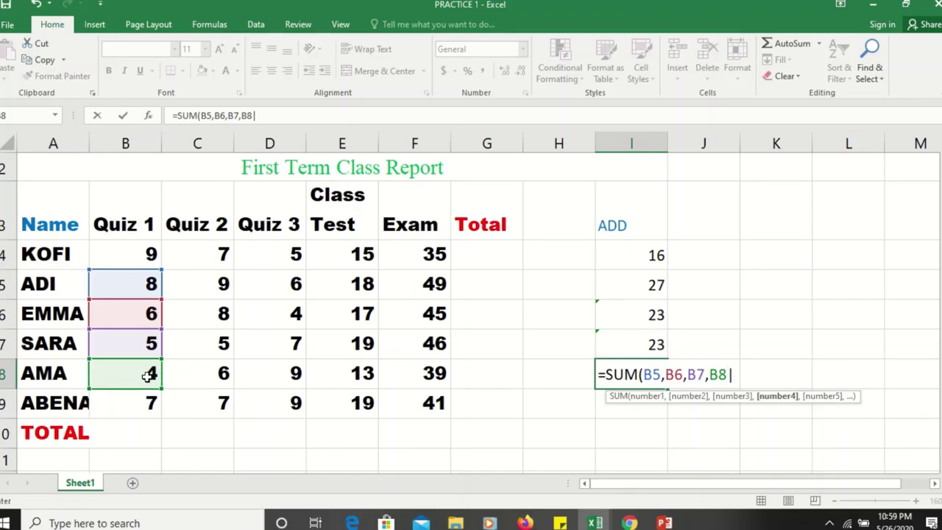
text())
key(Return)
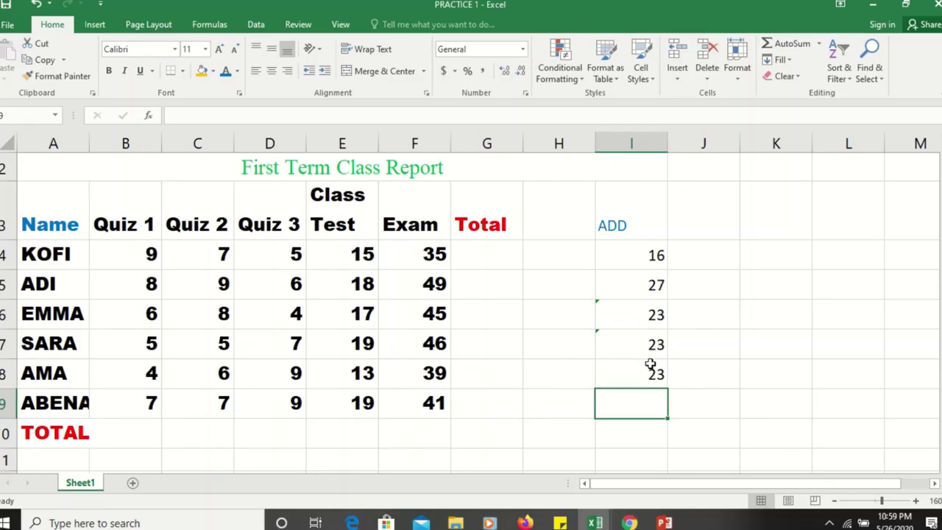
click(624, 374)
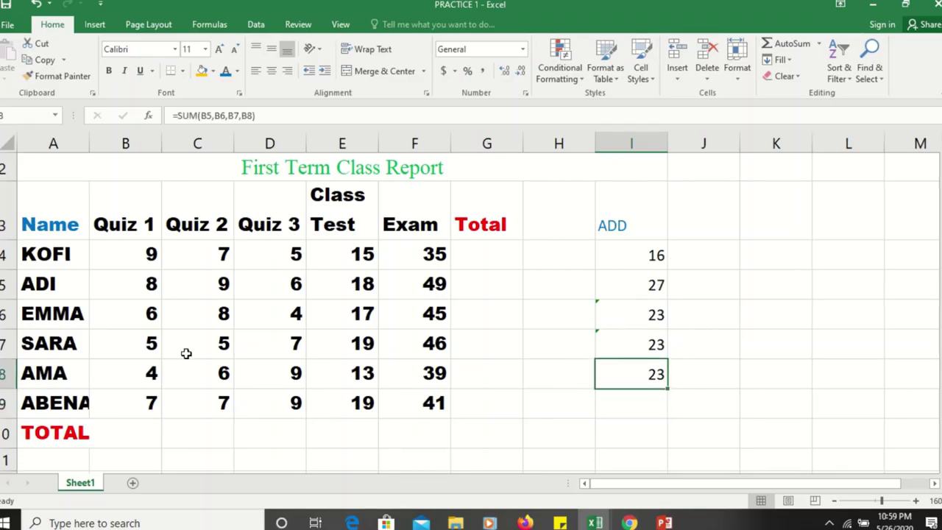
double_click(151, 284)
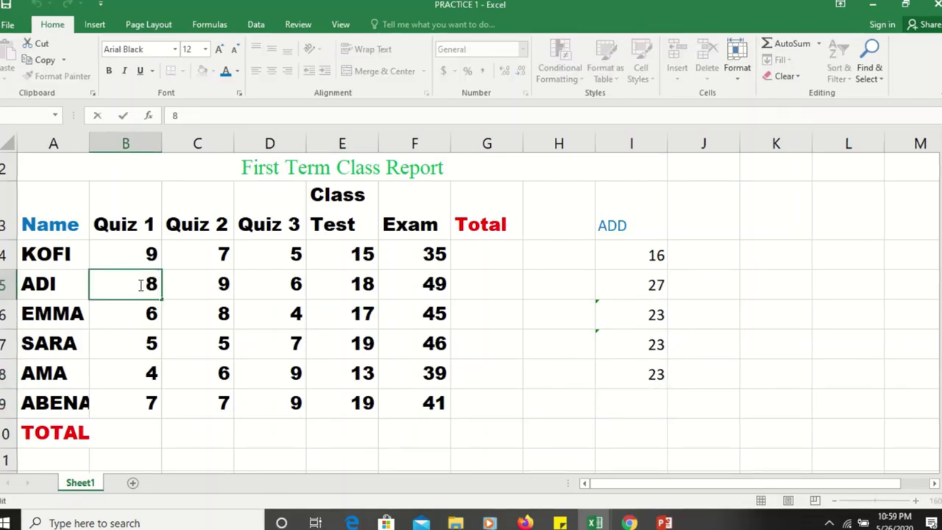
click(179, 330)
drag(125, 280, 118, 373)
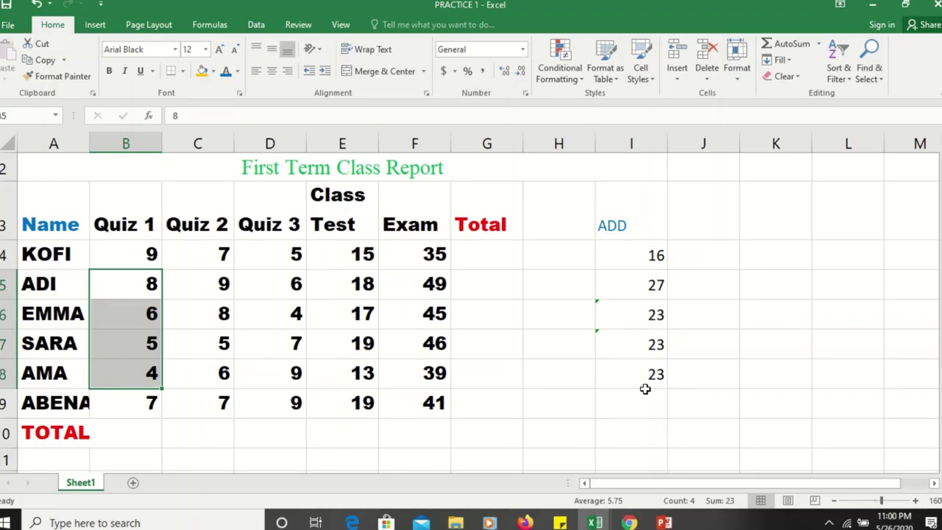
click(700, 263)
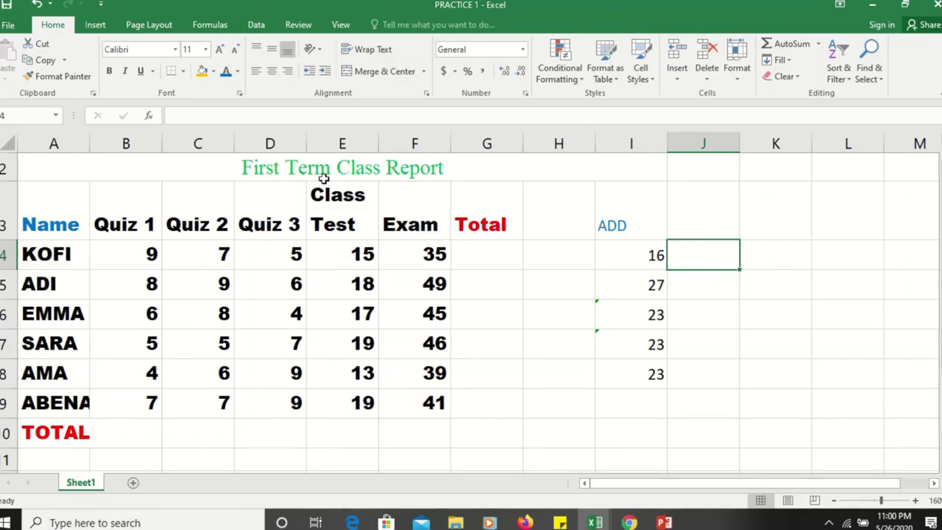
click(209, 24)
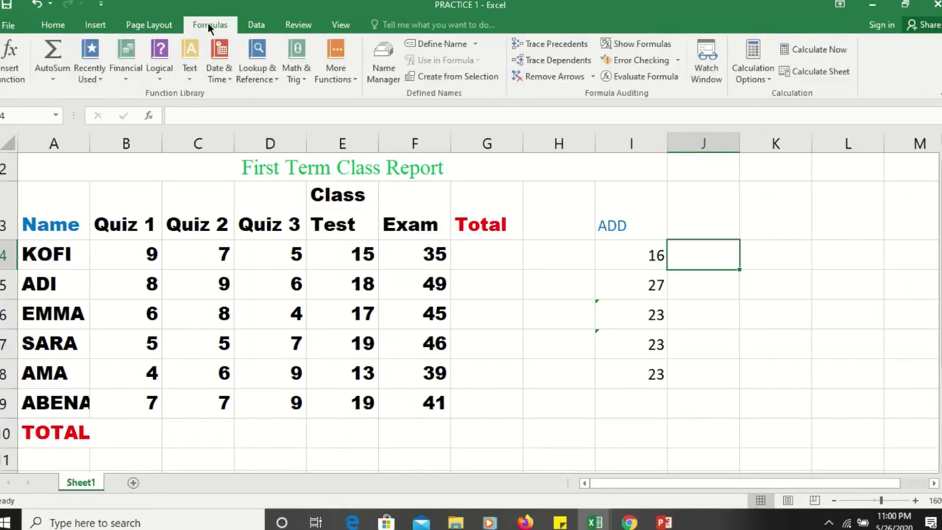
Insert an AutoSum SUM in J4 over B5:B8, giving a total of 23
click(53, 81)
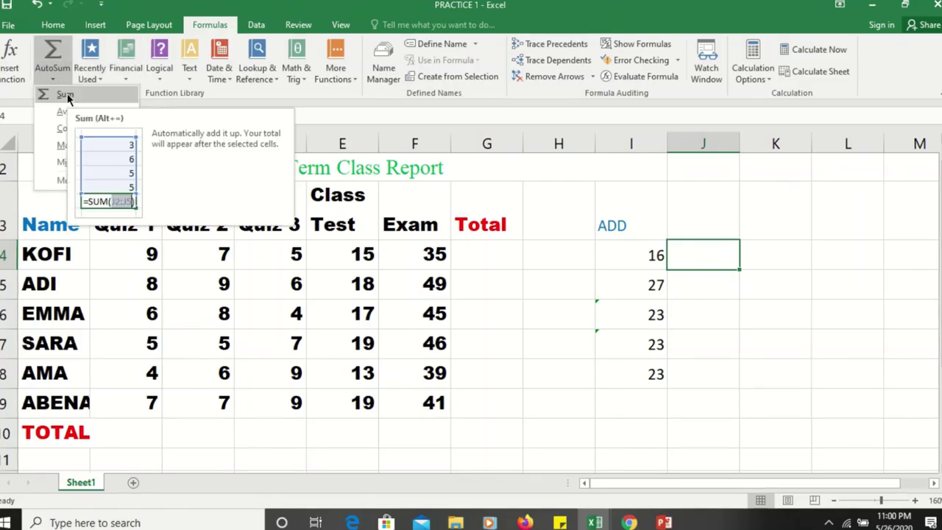
click(66, 96)
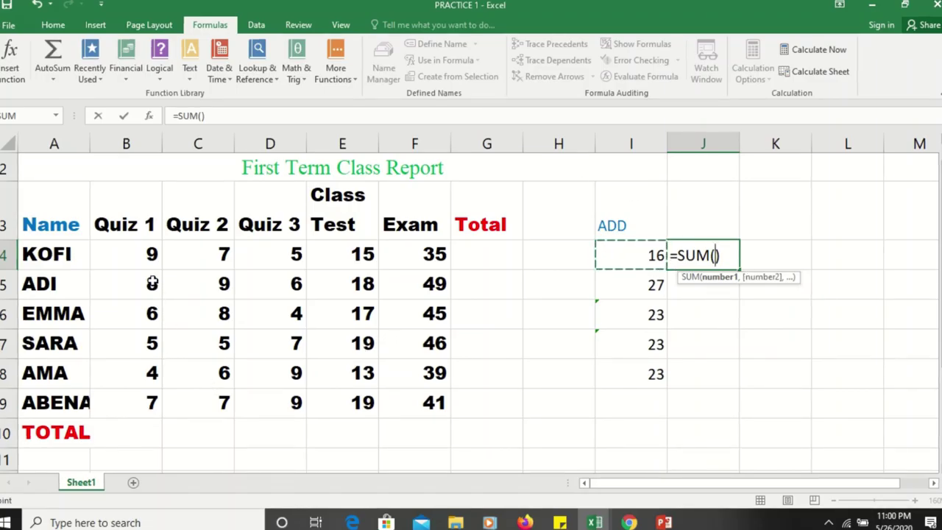
drag(151, 284, 151, 375)
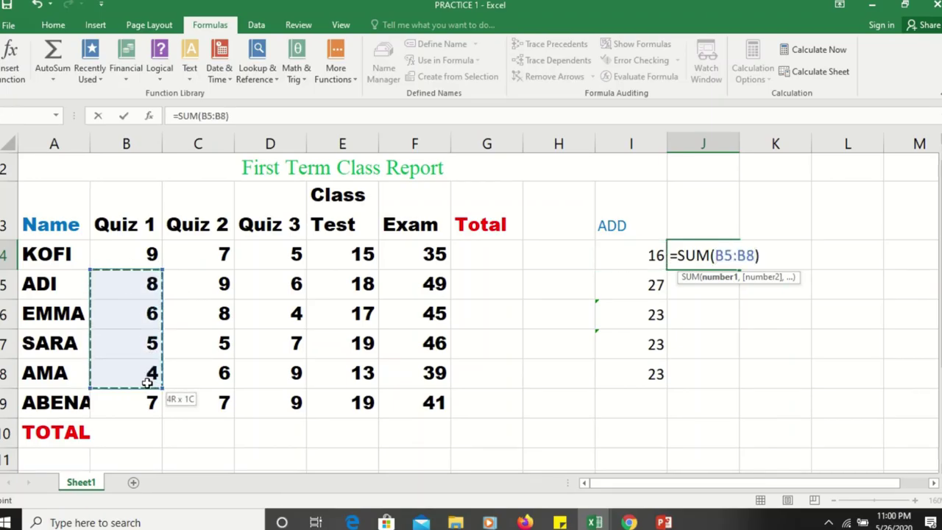
click(151, 376)
drag(147, 286, 146, 373)
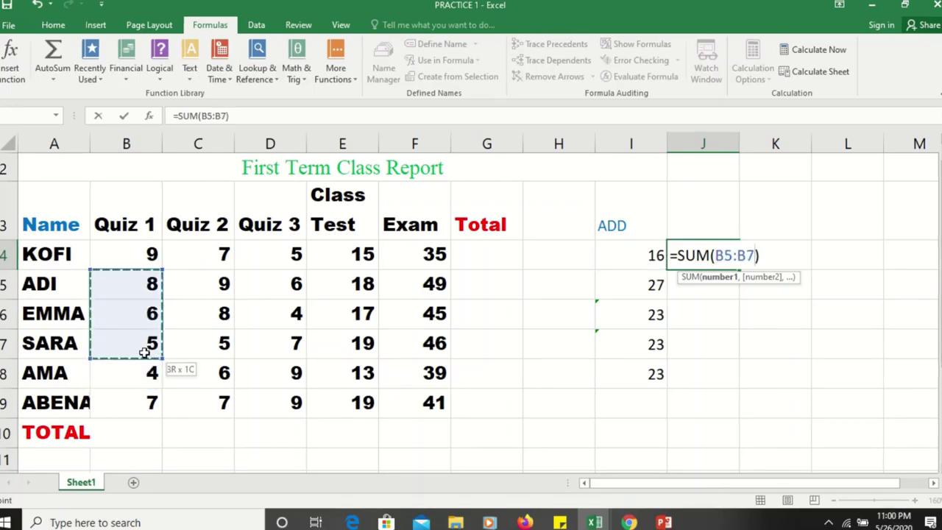
key(Return)
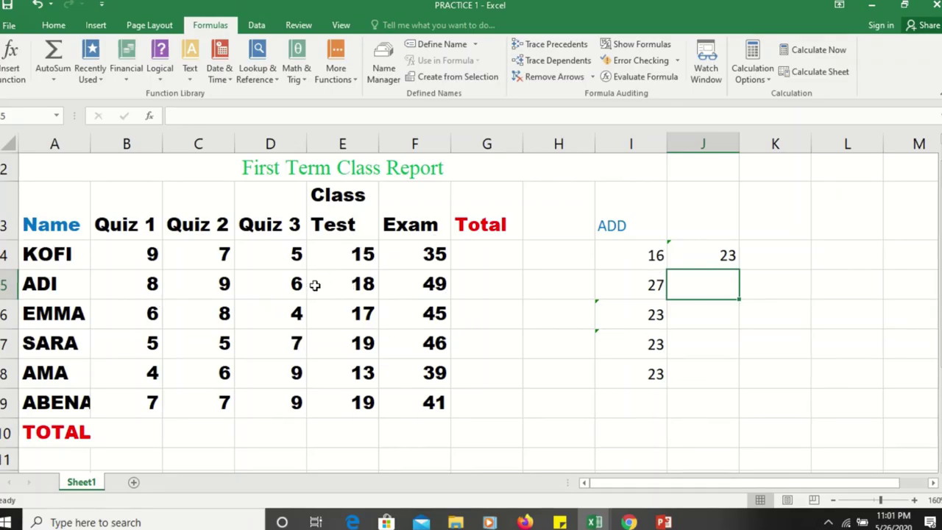
Review KOFI's row of scores and the Quiz 1 column from B4 to B9
double_click(145, 255)
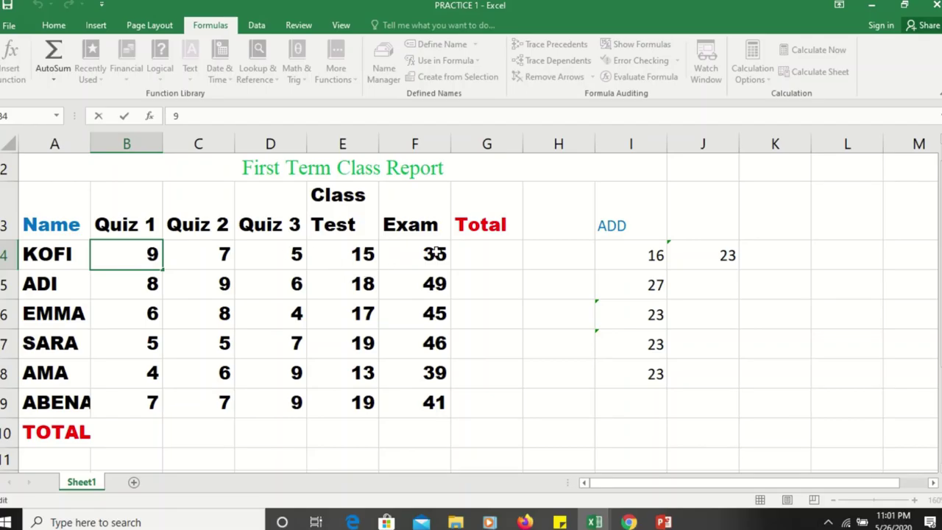
double_click(437, 253)
click(151, 267)
double_click(134, 407)
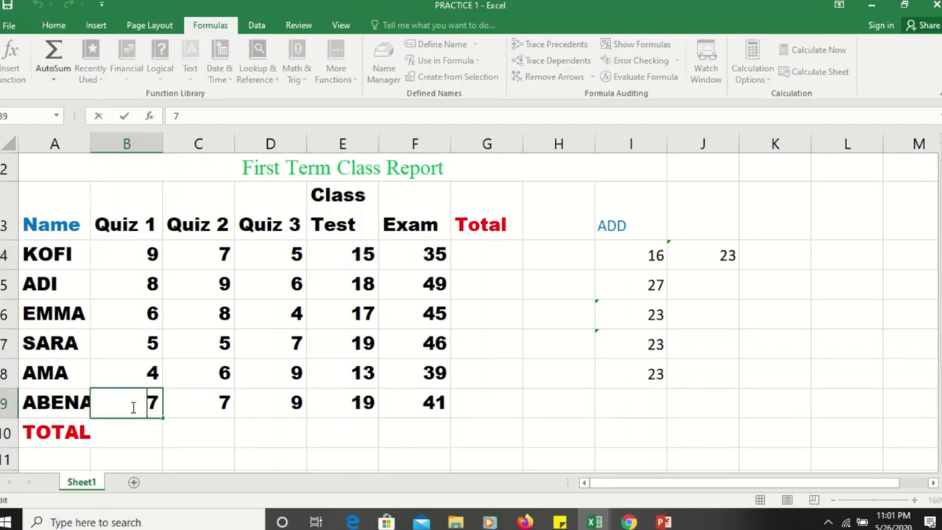
click(144, 284)
click(143, 252)
click(422, 256)
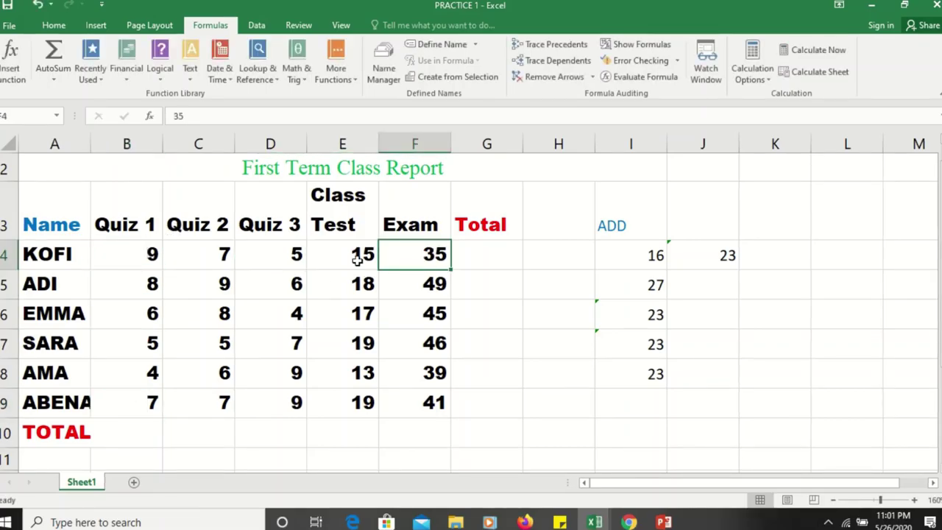
click(156, 253)
click(147, 283)
click(143, 374)
double_click(143, 404)
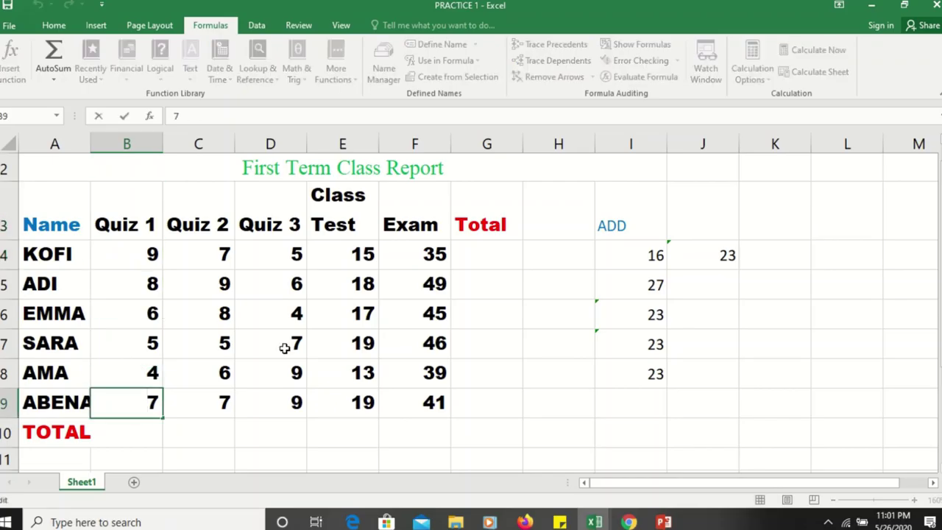
Enter =SUM(B4:F4) in G4, giving KOFI a total of 71
click(481, 256)
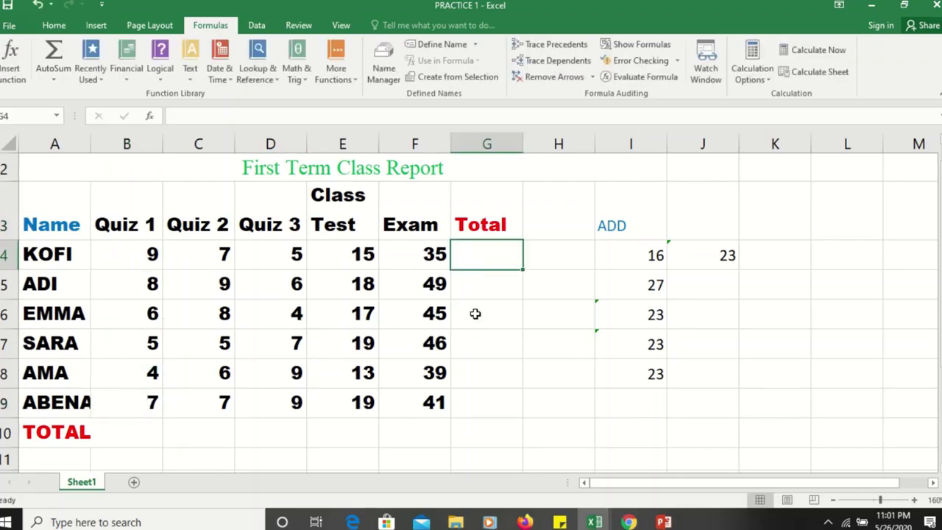
text(=SUM)
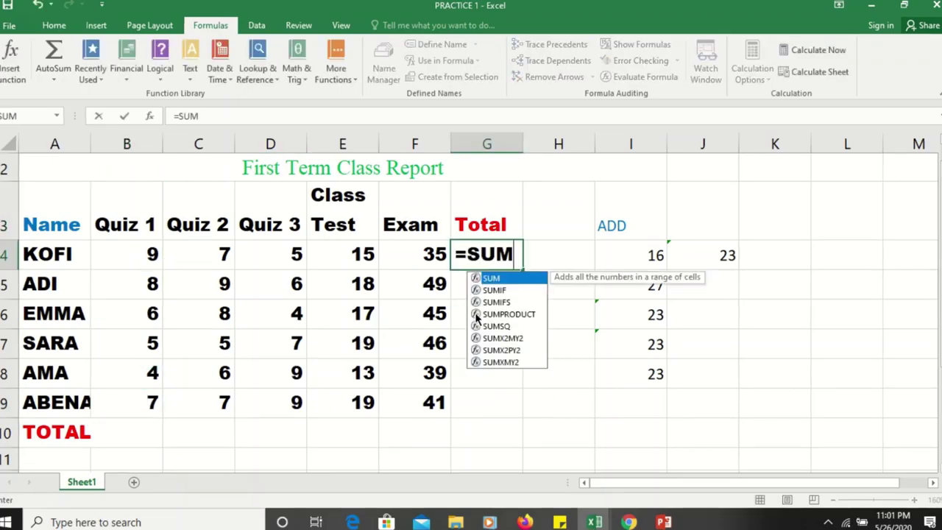
text(()
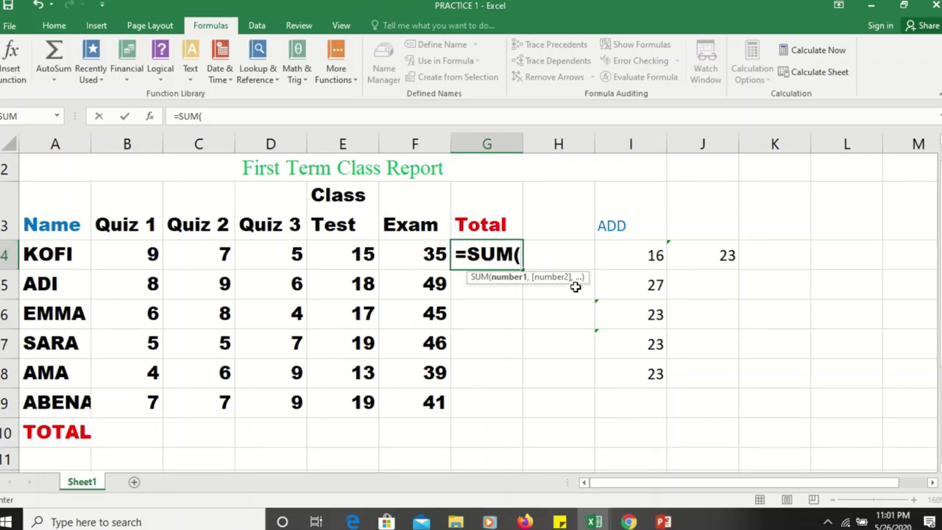
text(B4:)
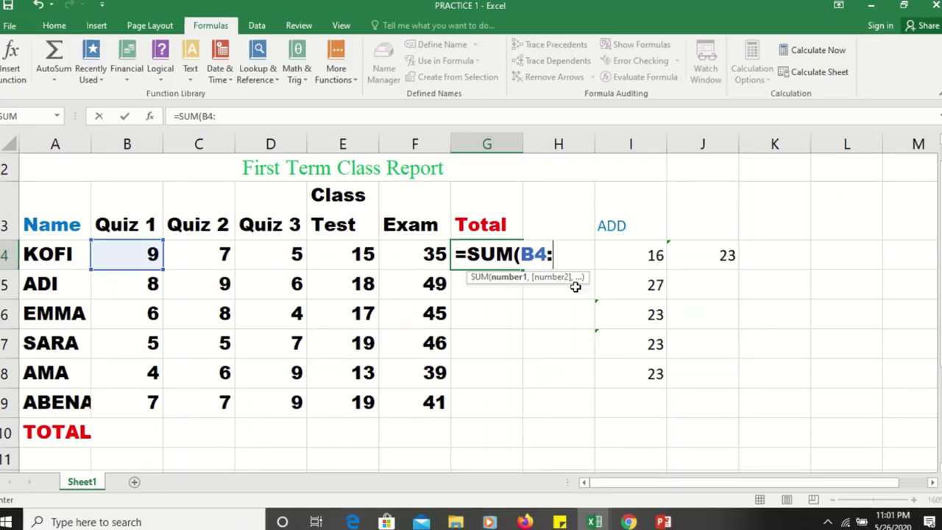
text(F4)
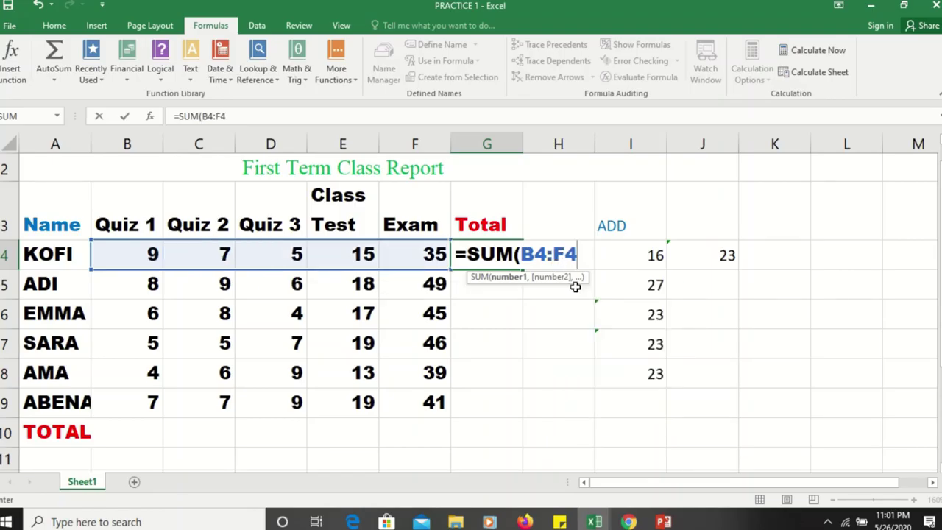
text())
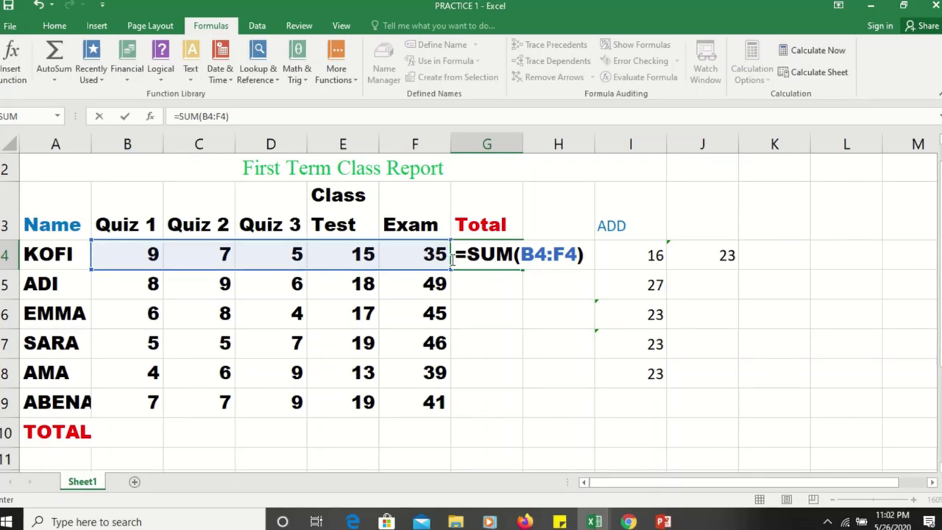
key(Return)
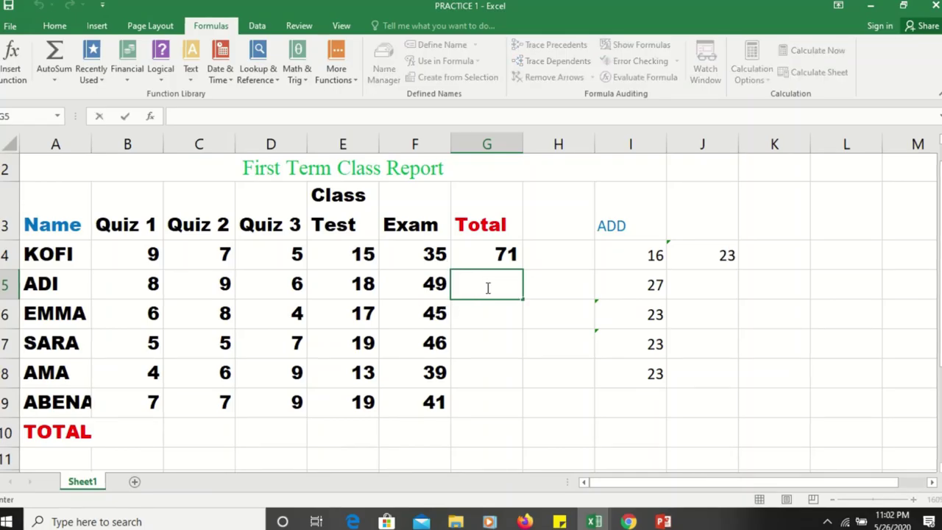
Enter =SUM(B5,C5,D5,E5,F5) in G5, fixing a typo, so ADI's total reads 90
text(=)
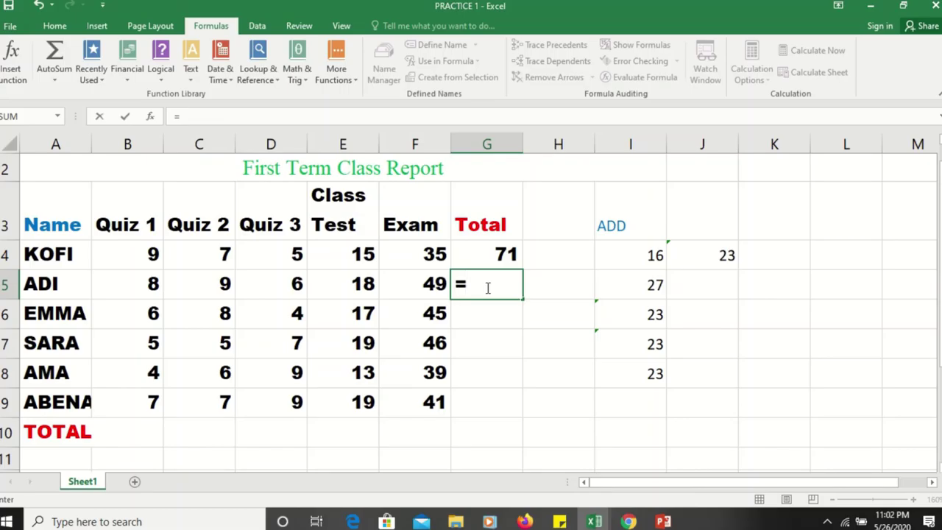
text(SUM()
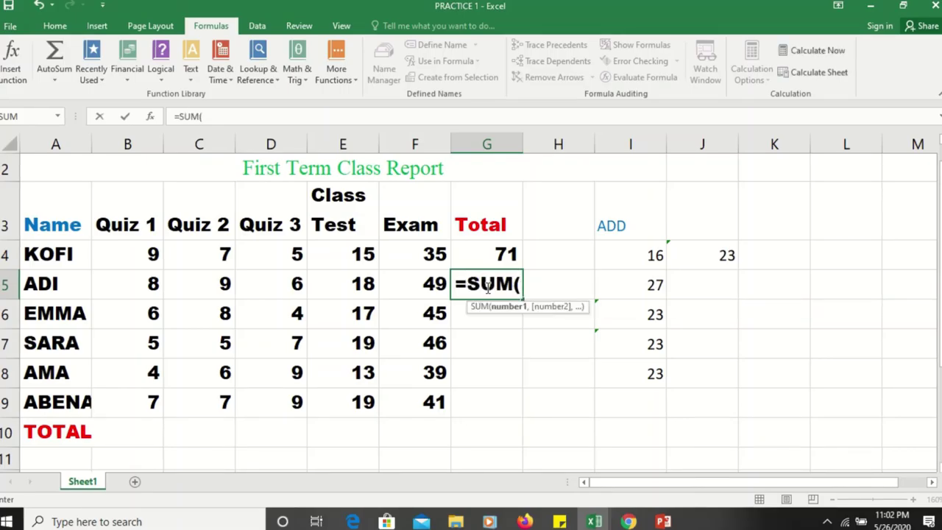
text(B)
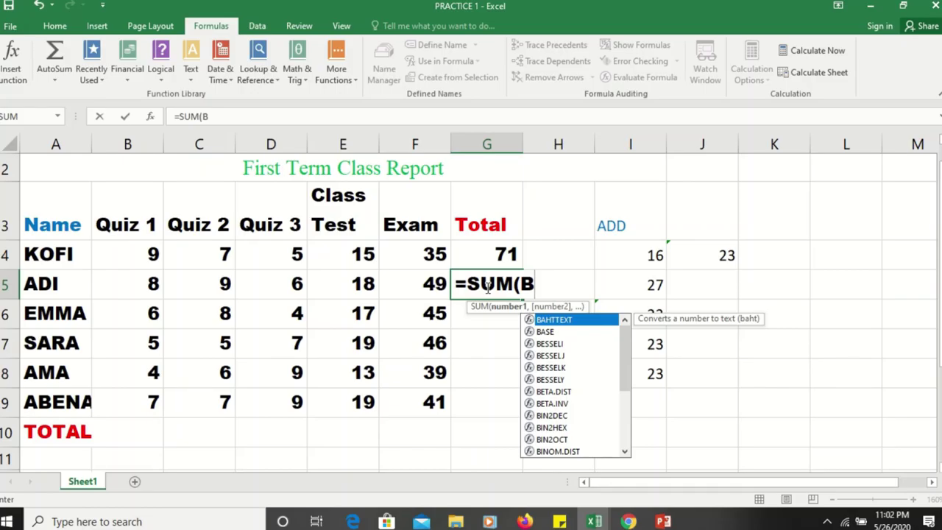
text(5)
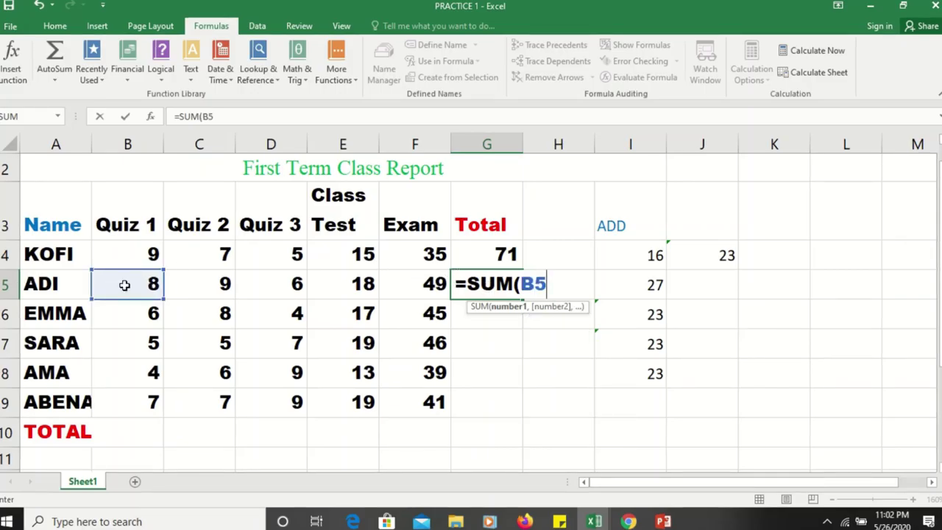
text(,B)
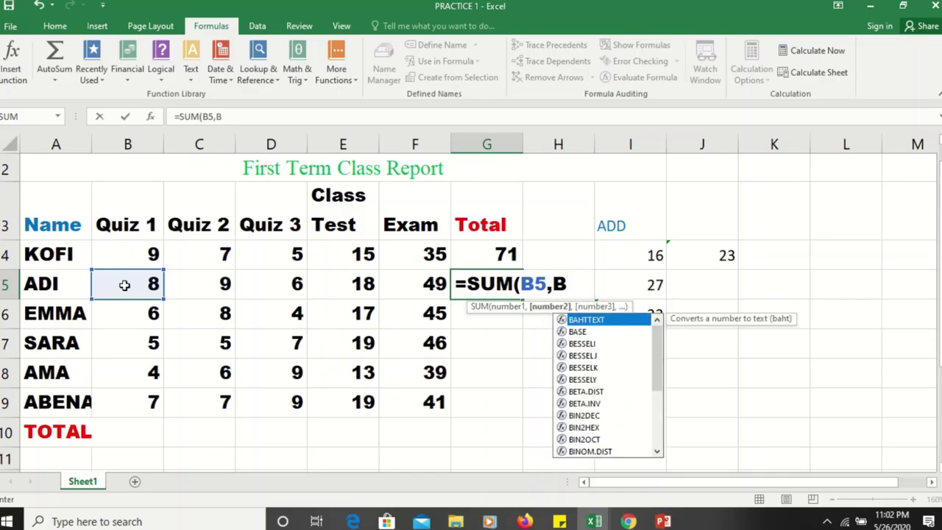
key(BackSpace)
text(C)
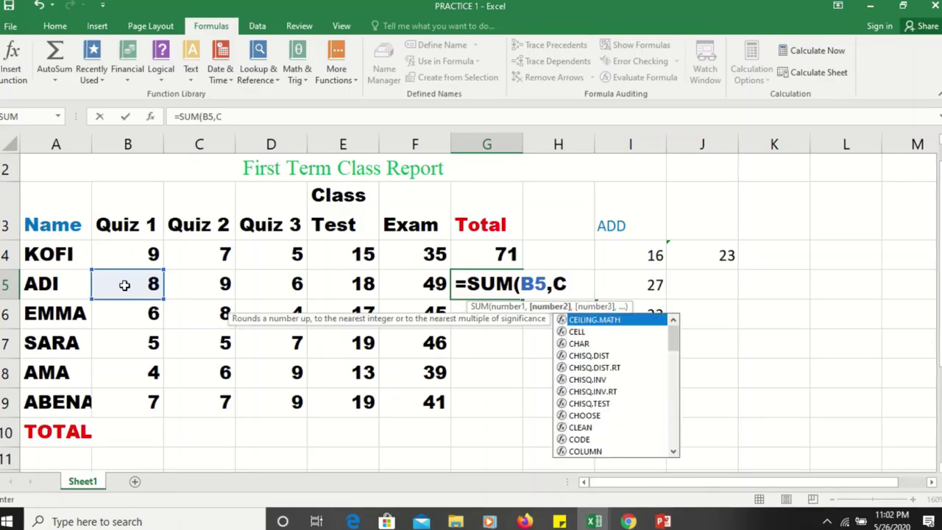
text(5,)
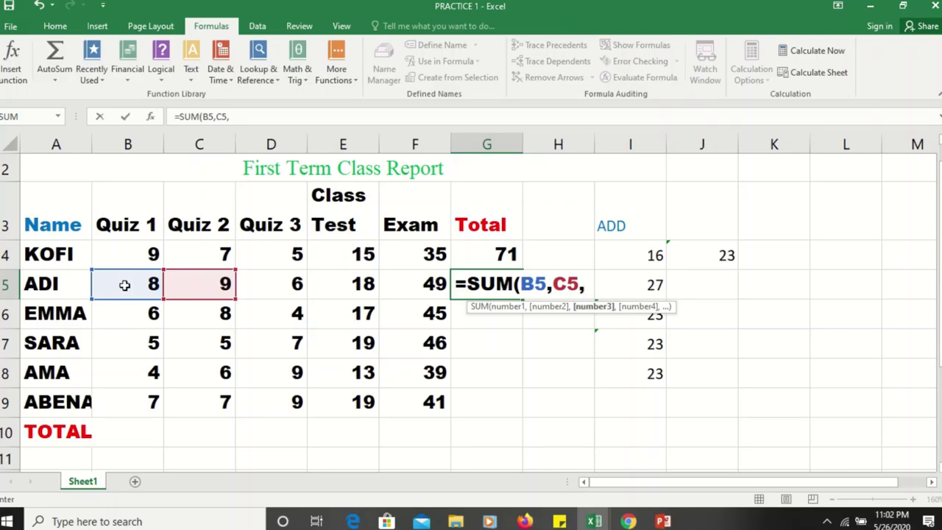
text(D5)
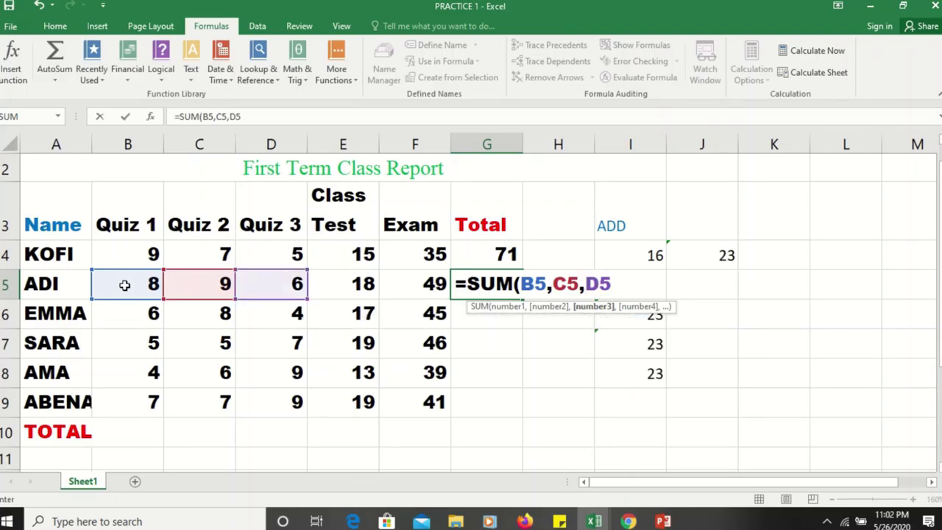
text(,E)
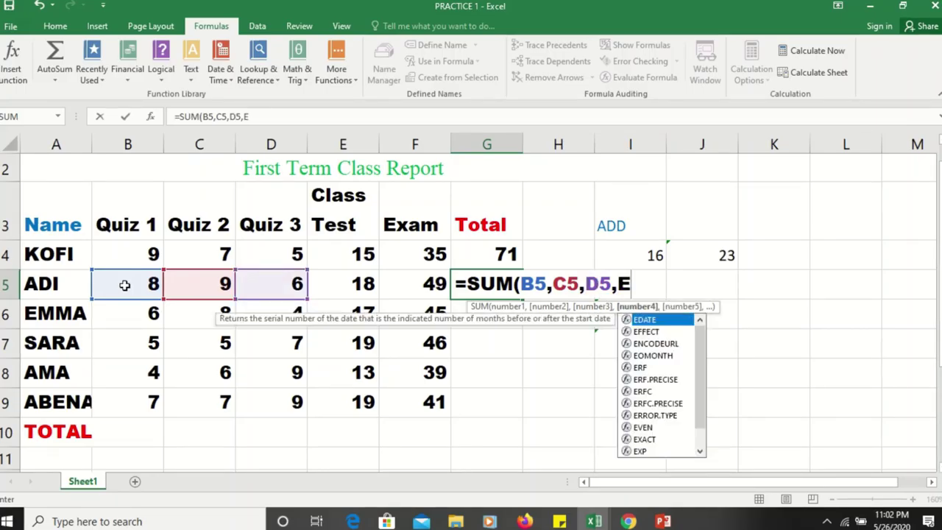
text(5,)
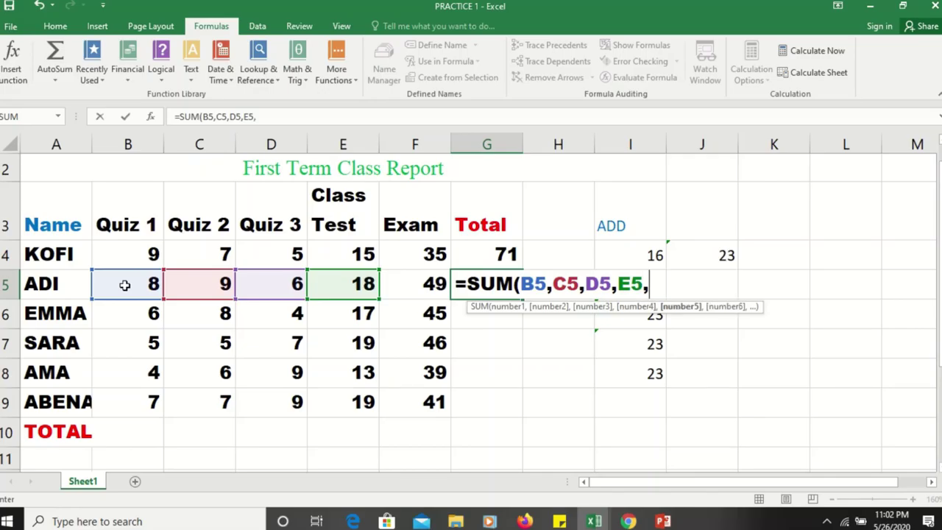
text(F5)
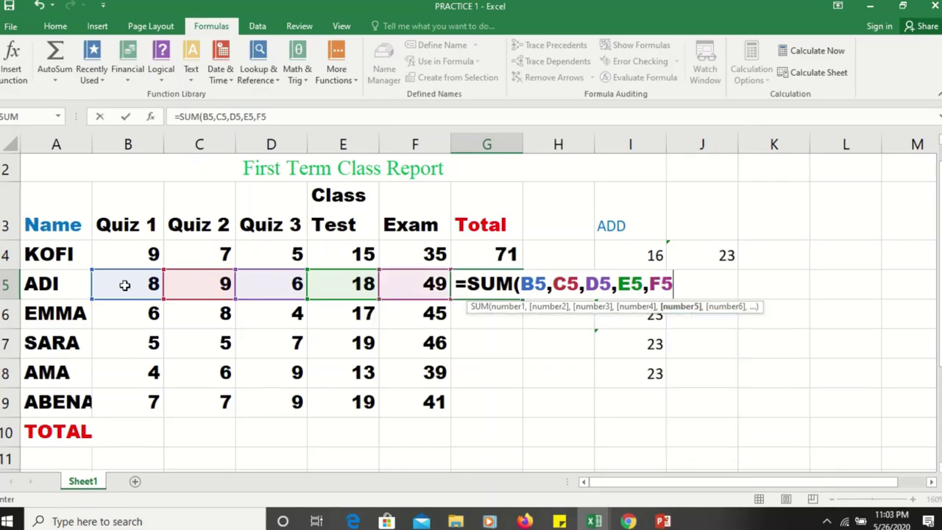
text())
key(Return)
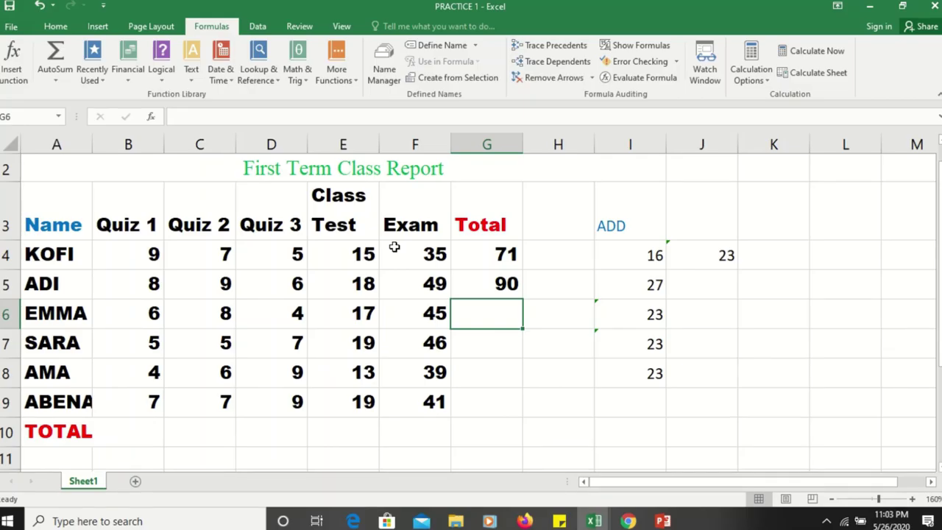
click(508, 292)
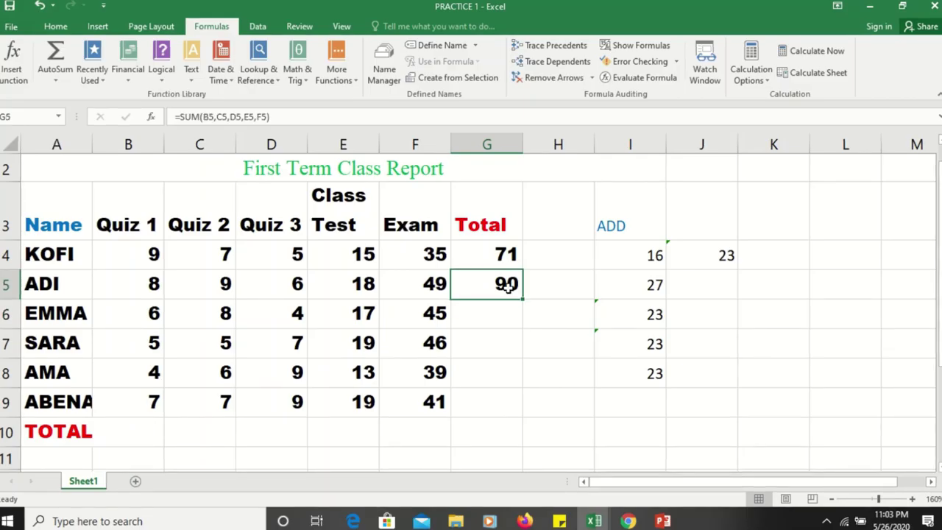
click(506, 254)
double_click(508, 313)
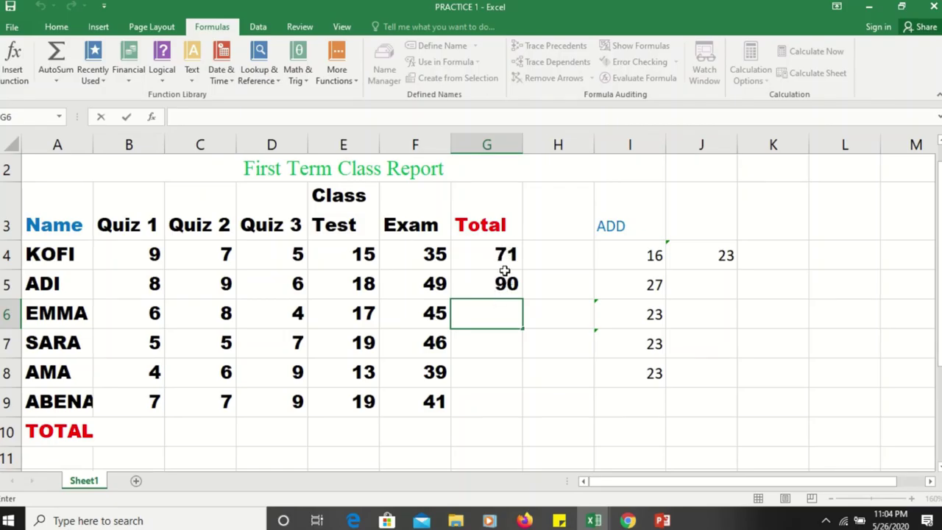
click(503, 258)
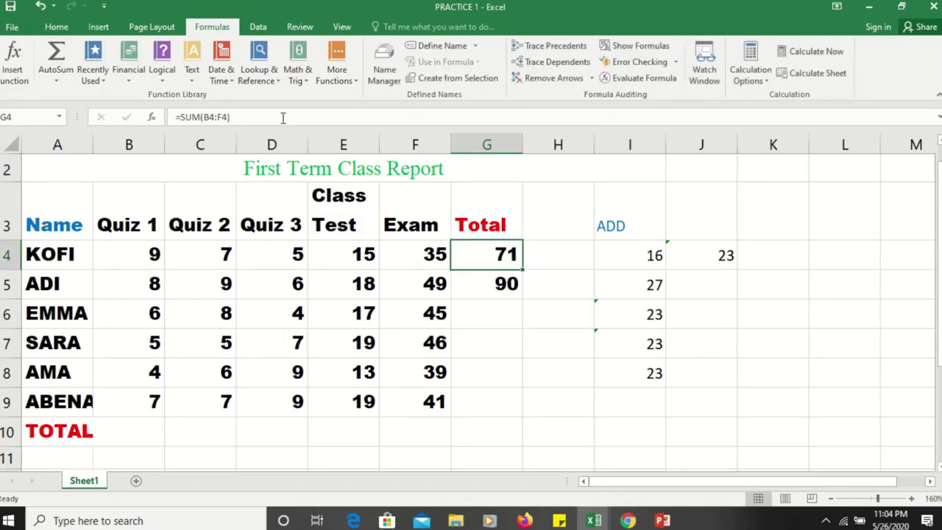
click(486, 282)
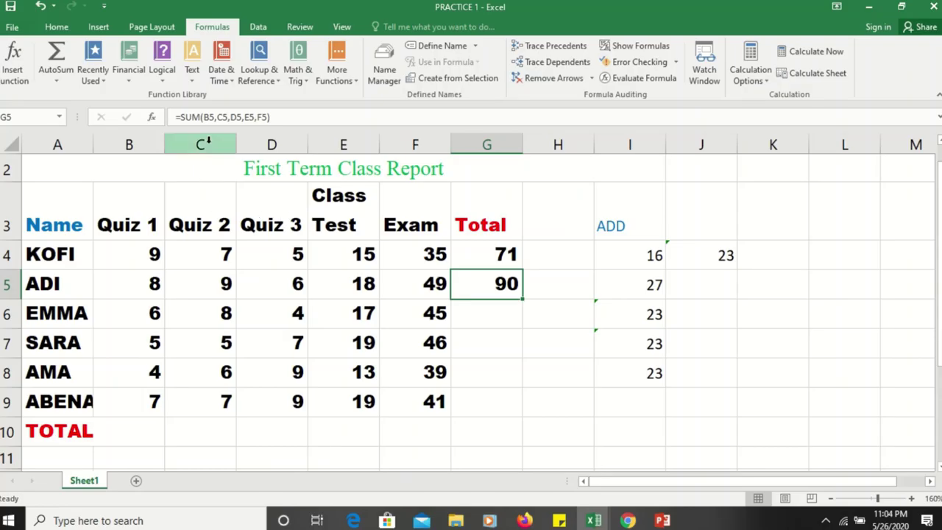
click(482, 341)
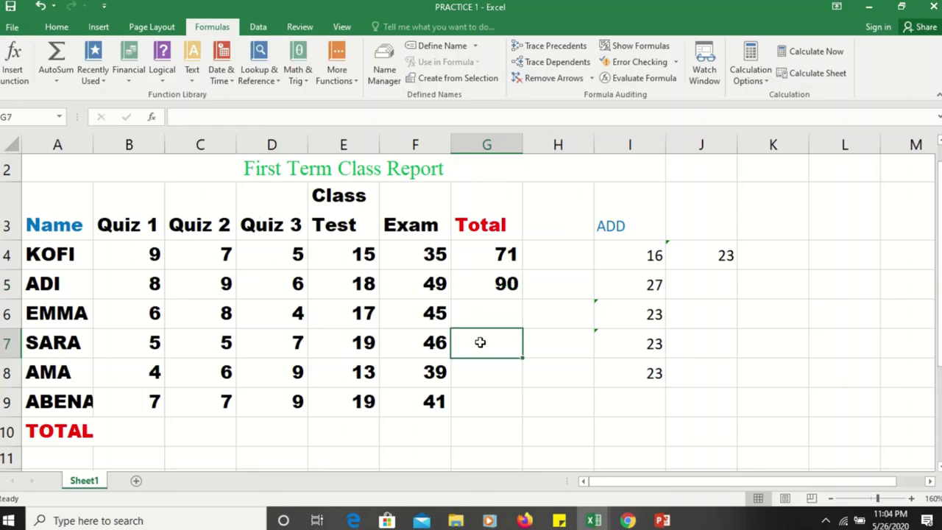
double_click(476, 309)
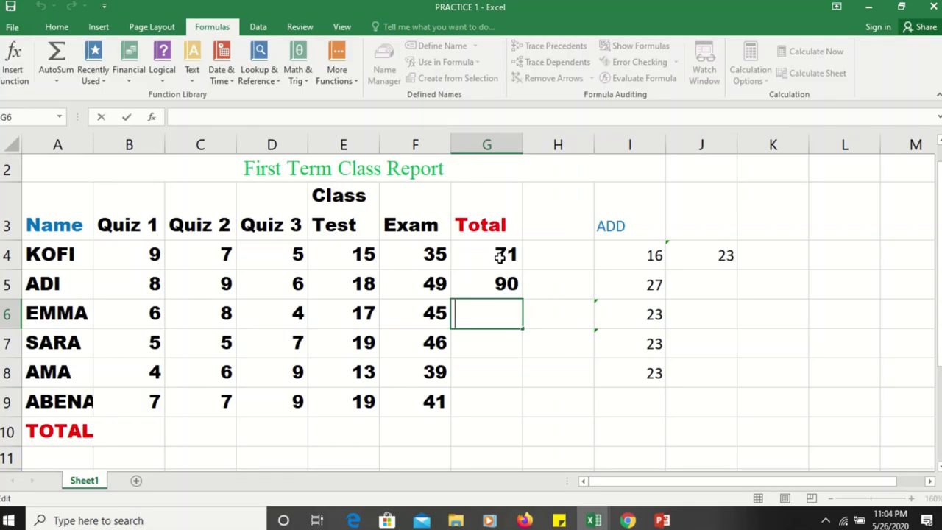
click(511, 288)
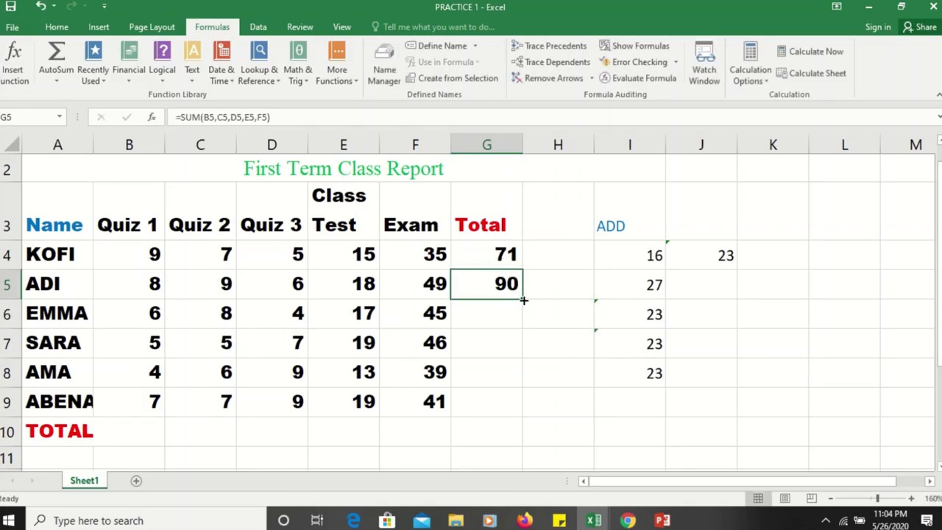
drag(521, 299, 510, 404)
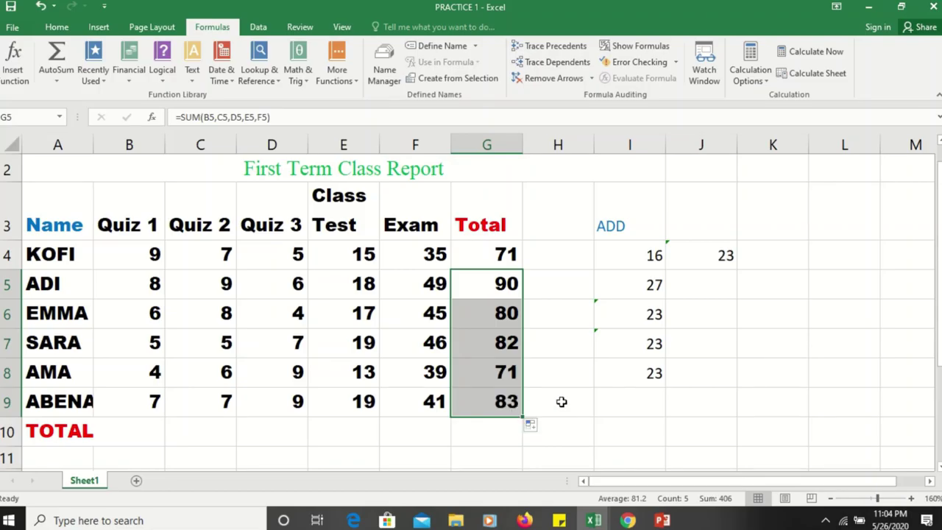
Fill G4's =SUM(B4:F4) down through G9 and confirm G5 now reads =SUM(B5:F5)
click(498, 315)
double_click(508, 259)
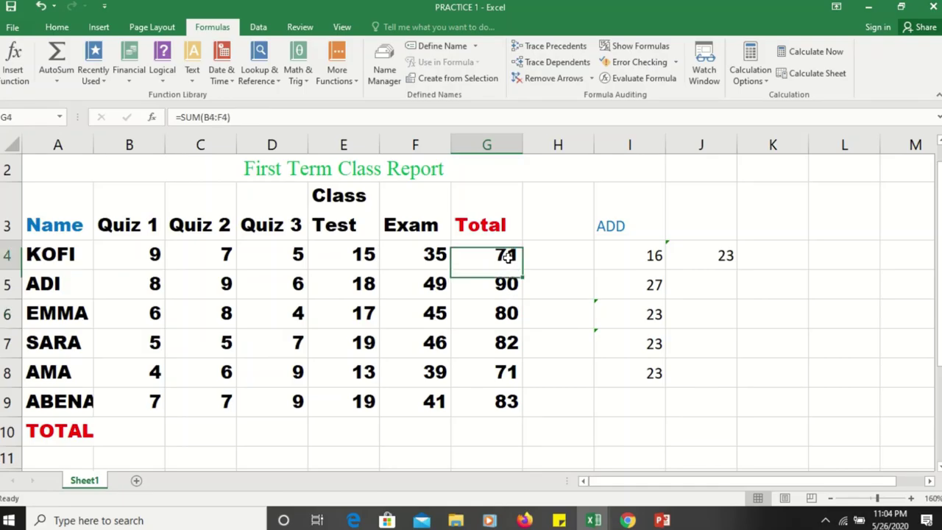
click(562, 320)
click(507, 264)
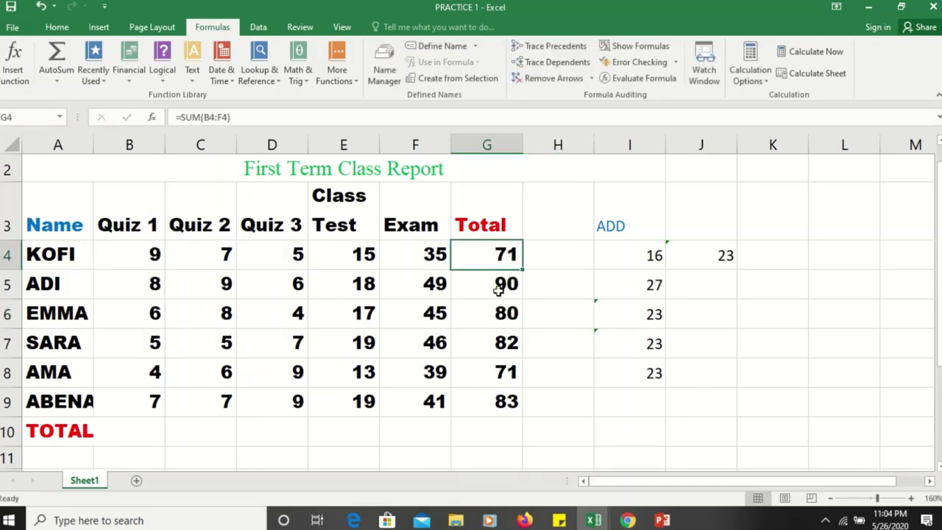
drag(520, 271, 510, 402)
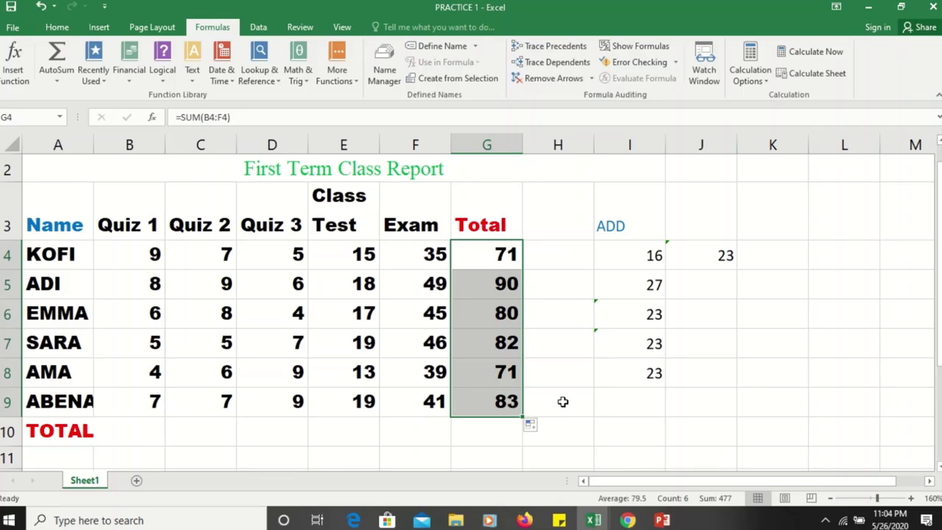
click(516, 341)
drag(481, 286, 505, 399)
click(499, 398)
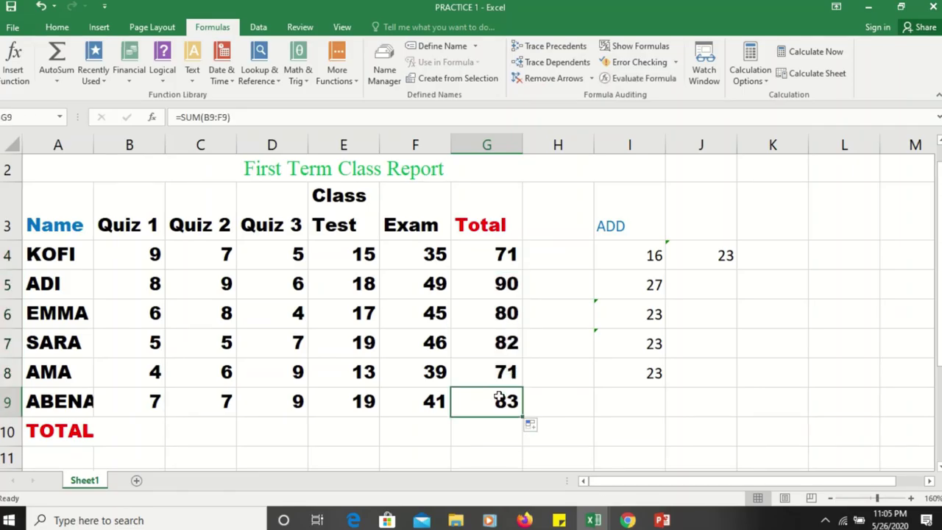
click(490, 293)
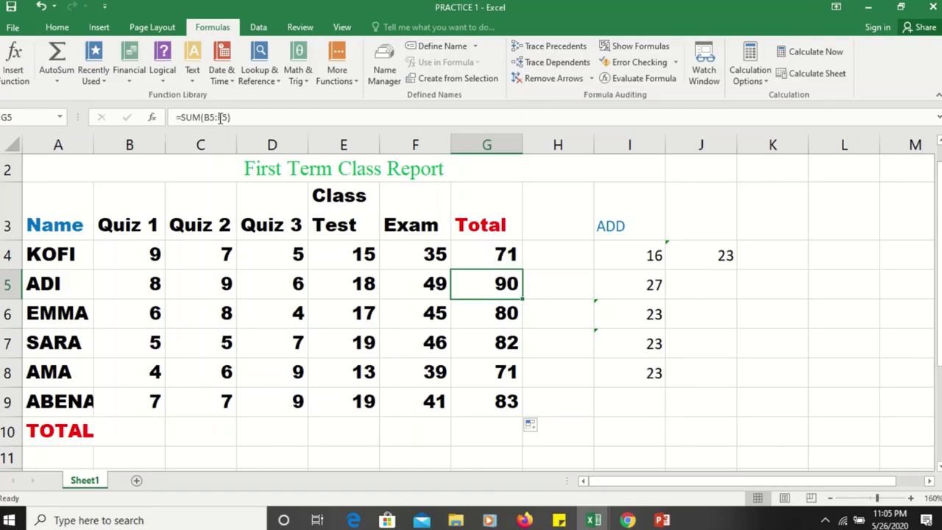
key(Up)
key(Up)
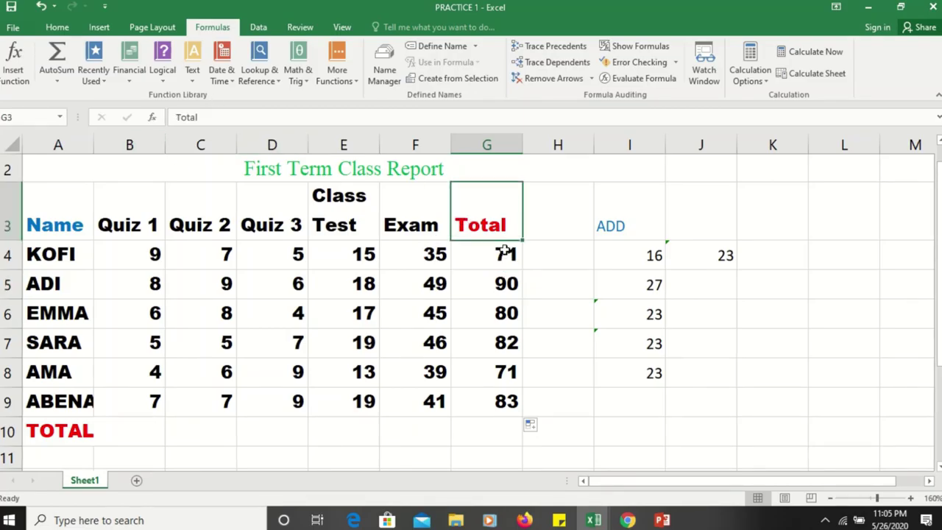
Inspect KOFI's and ADI's totals and clear EMMA's total formula
double_click(505, 252)
double_click(500, 303)
click(505, 284)
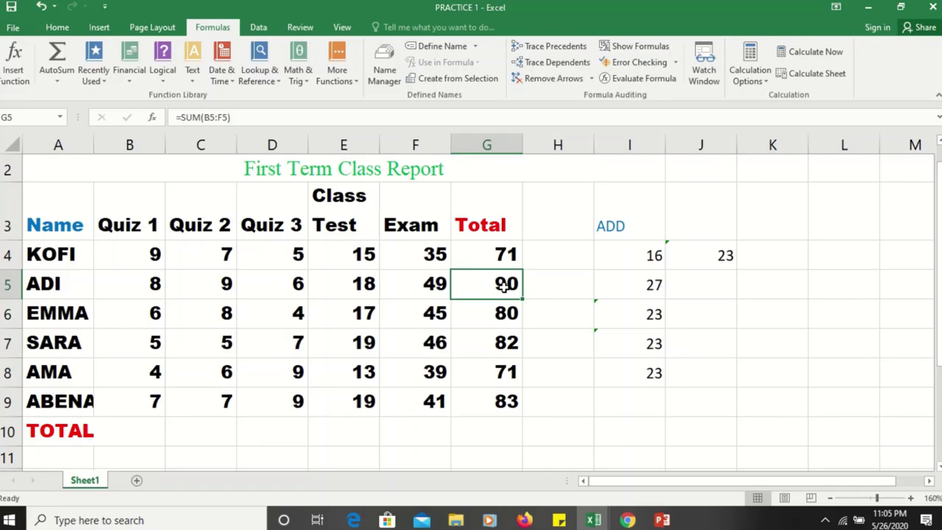
double_click(504, 287)
double_click(508, 313)
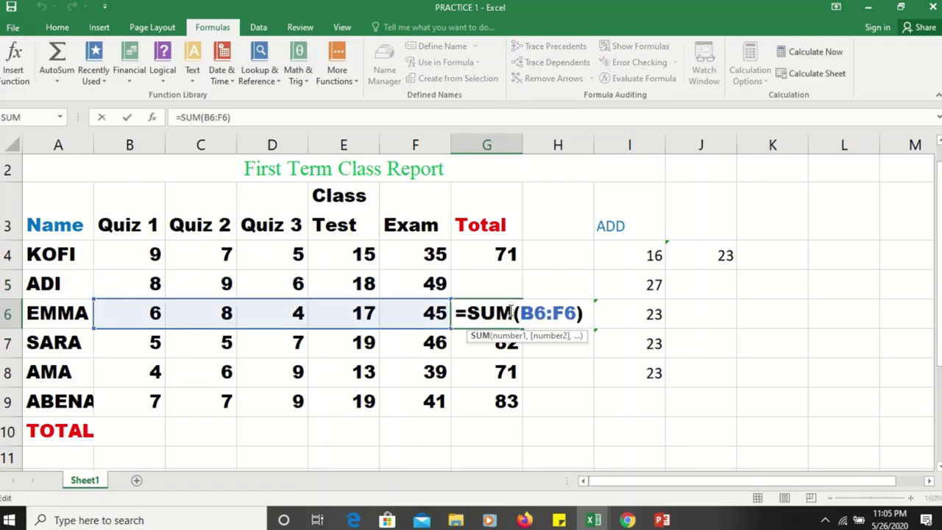
key(BackSpace)
click(564, 361)
click(515, 313)
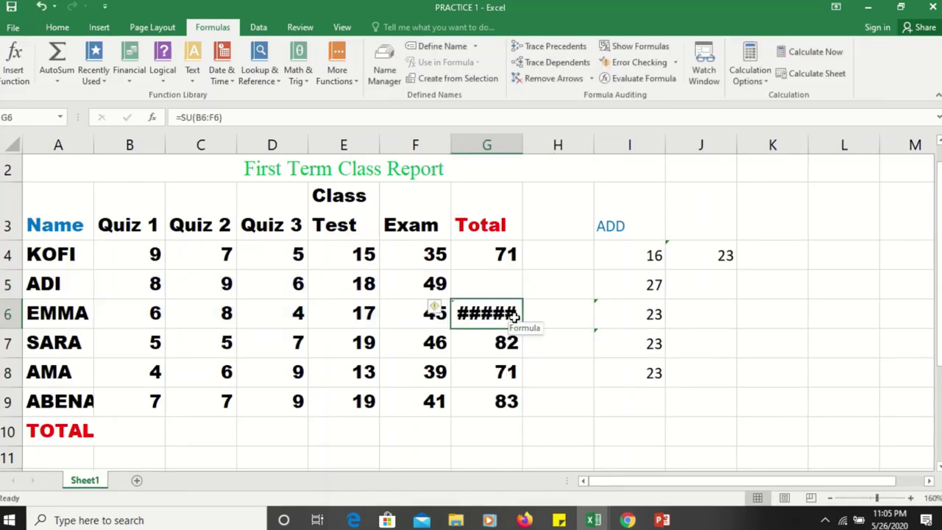
double_click(512, 313)
Break SARA's and AMA's total formulas and erase ABENA's total
double_click(508, 343)
key(BackSpace)
click(536, 393)
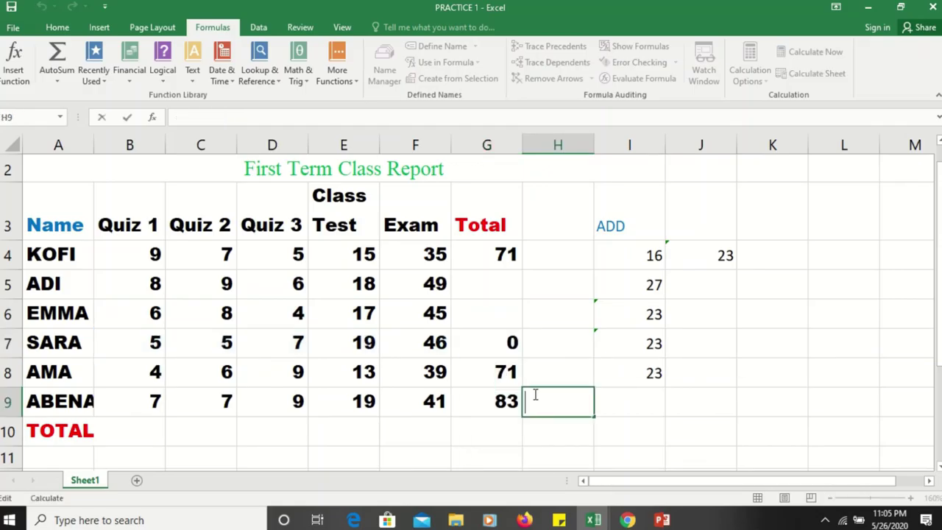
double_click(508, 373)
key(BackSpace)
click(592, 439)
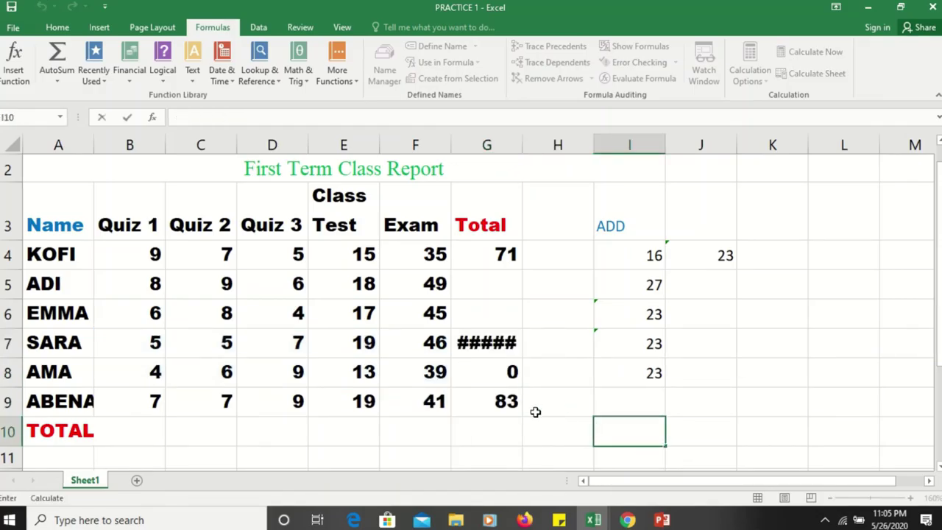
double_click(512, 401)
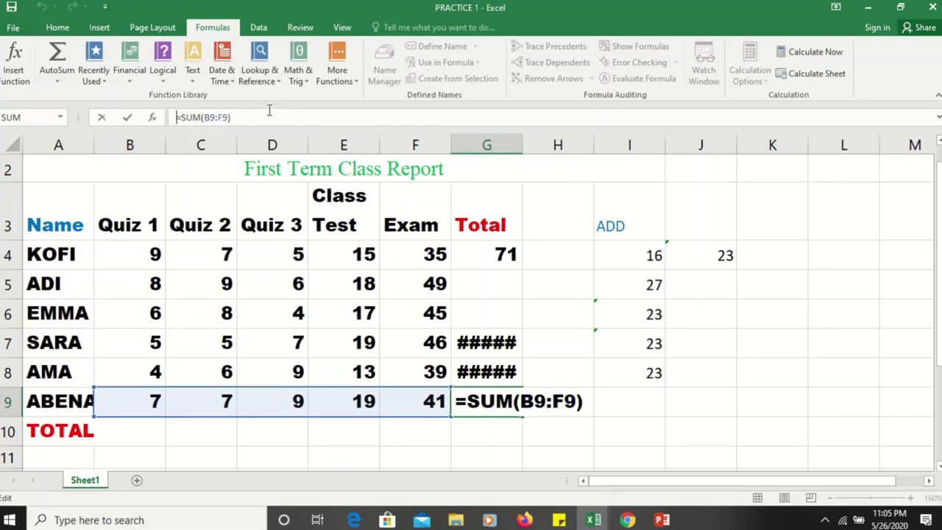
key(BackSpace)
key(BackSpace)
key(BackSpace)
Clear the remaining AMA and SARA totals, leaving only KOFI's 71 in G4
key(BackSpace)
key(BackSpace)
key(BackSpace)
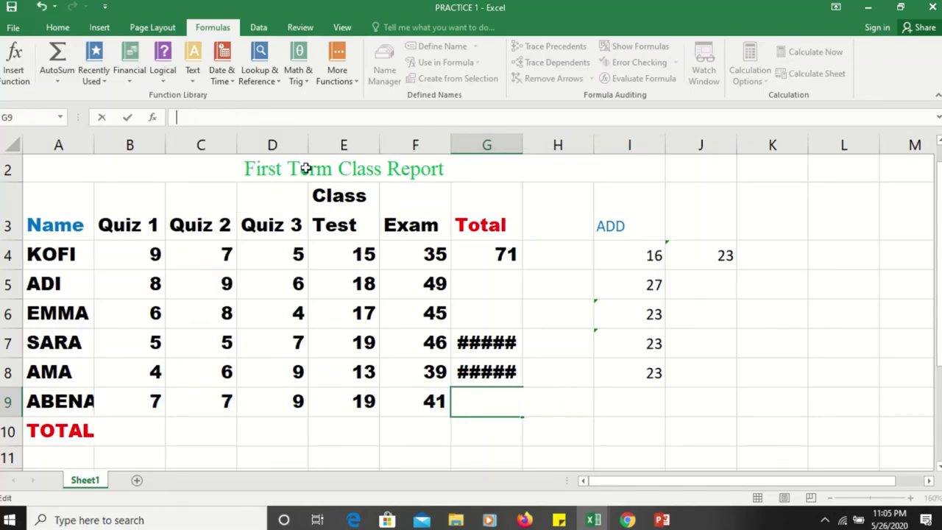
click(521, 384)
key(BackSpace)
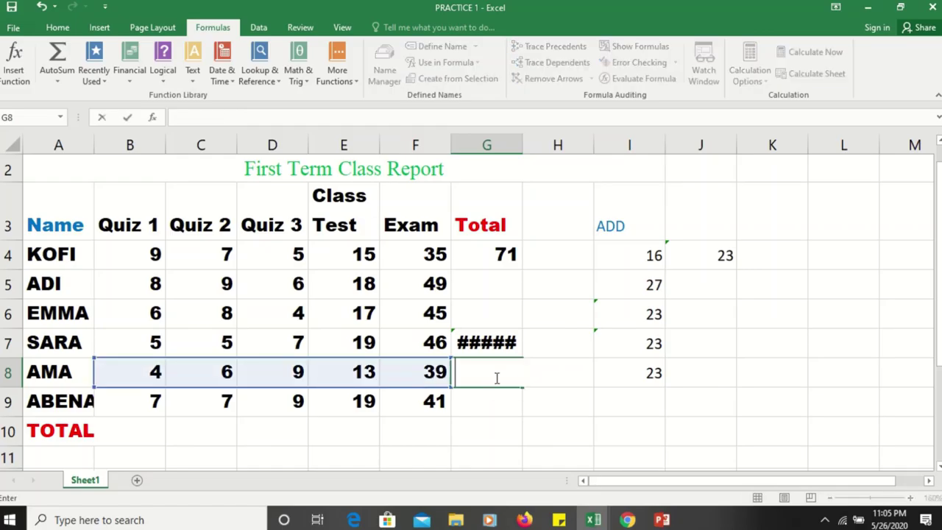
click(513, 343)
key(BackSpace)
click(570, 404)
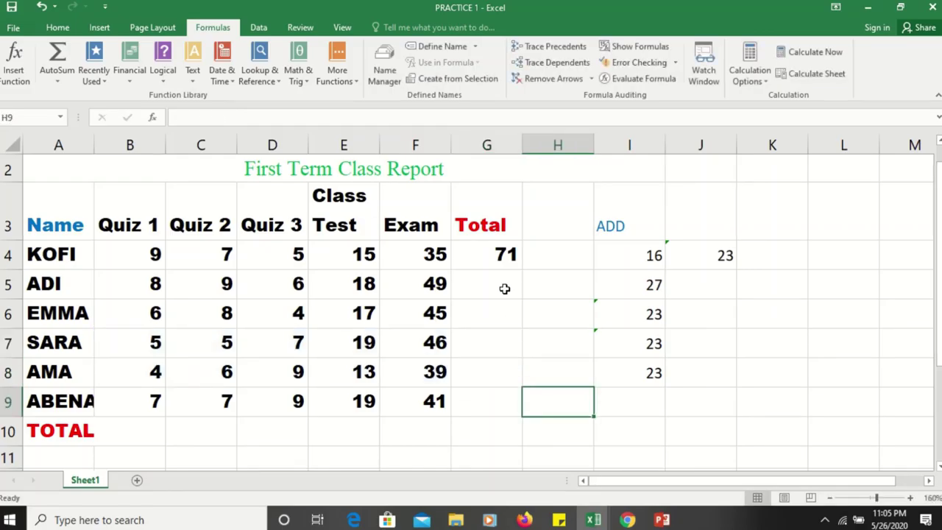
double_click(508, 254)
click(564, 324)
Copy KOFI's SUM formula from G4 down through G10 and inspect the TOTAL-row copy
click(482, 257)
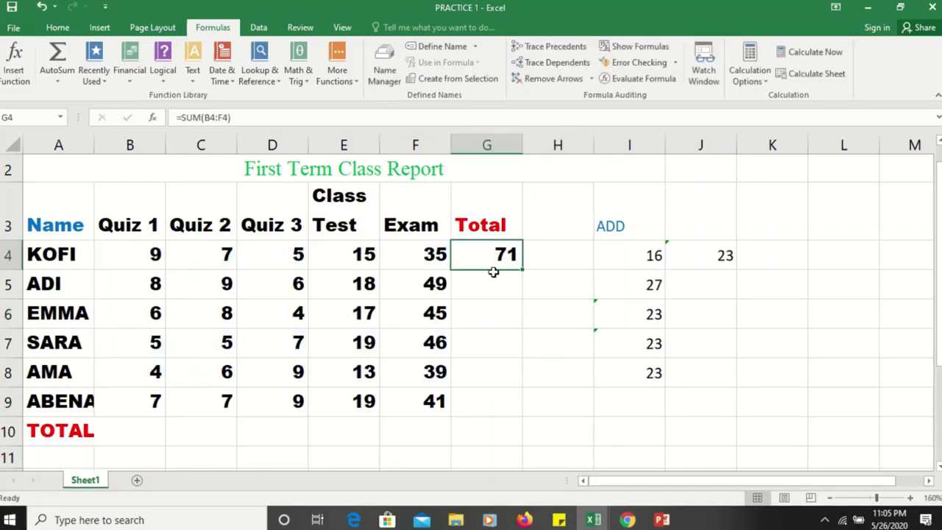
drag(521, 268, 511, 434)
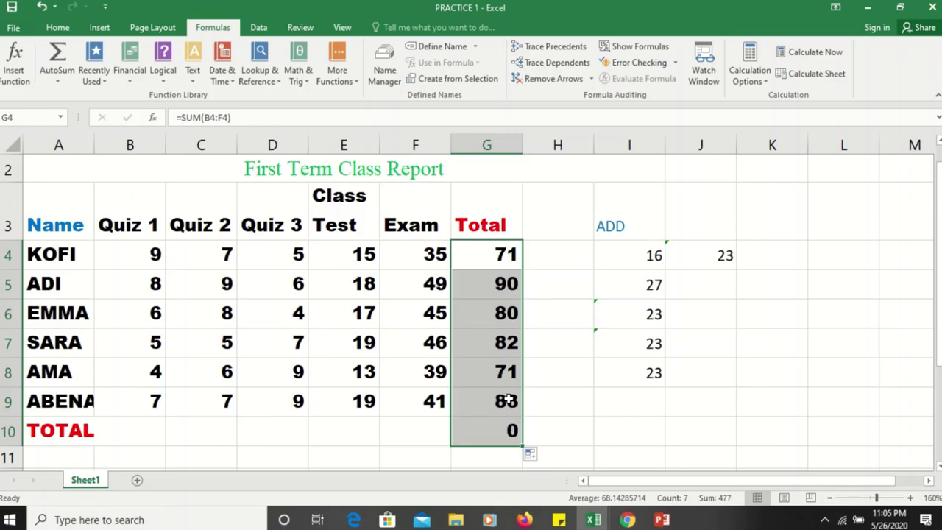
click(500, 401)
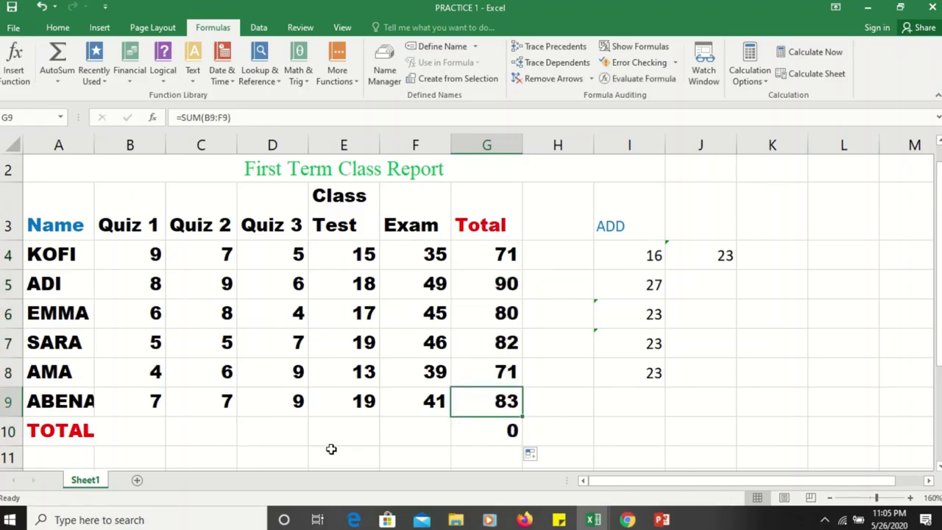
click(511, 430)
double_click(509, 430)
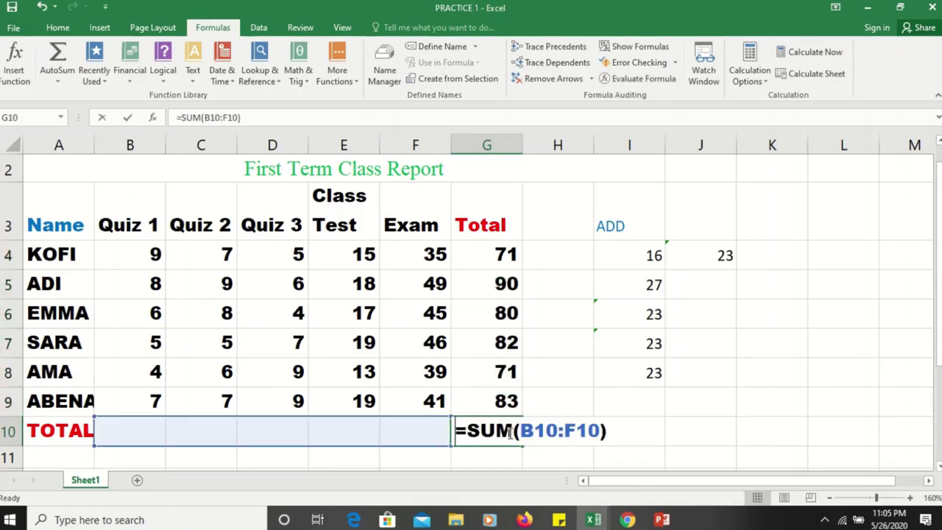
click(767, 404)
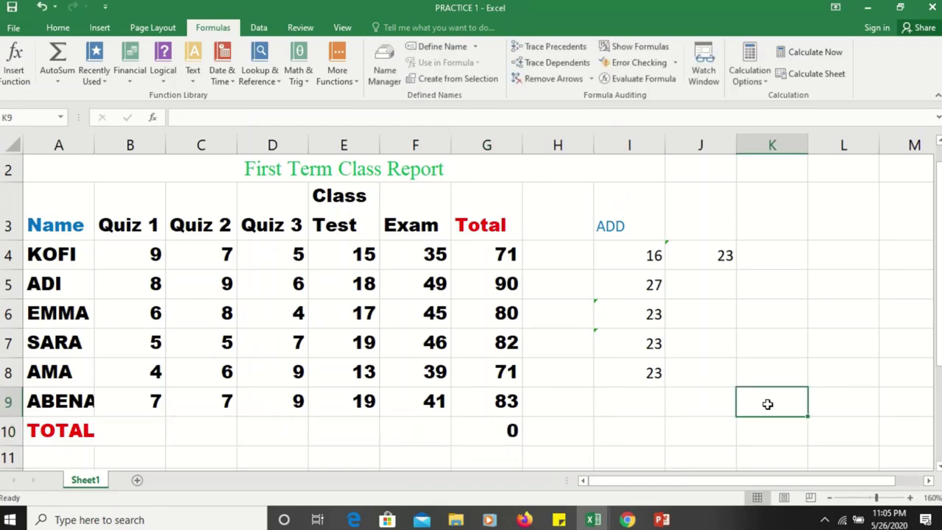
Delete the G10 formula, then select the six student totals G4:G9
click(511, 431)
double_click(511, 430)
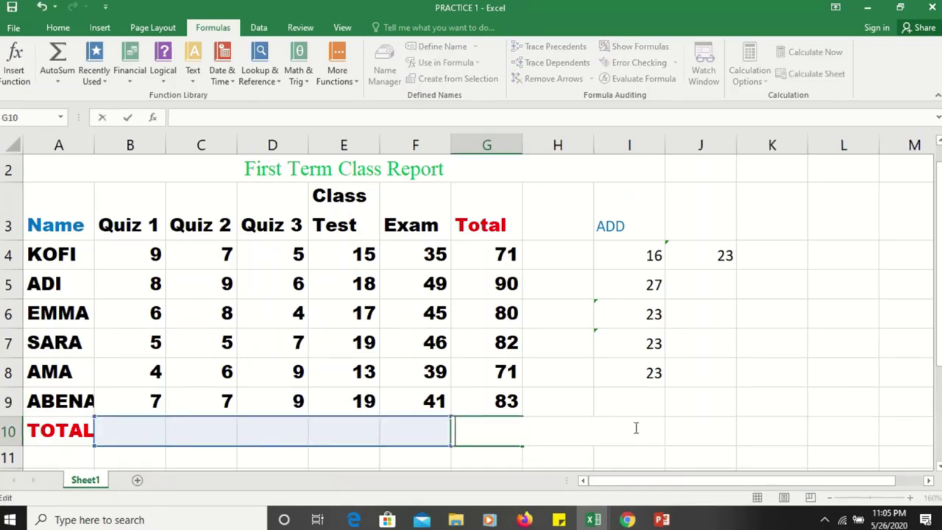
click(602, 404)
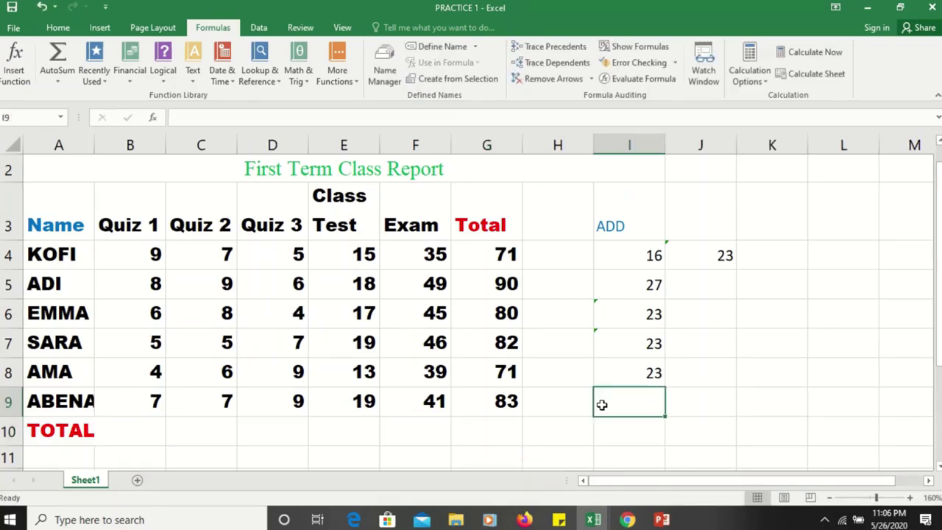
click(499, 255)
drag(499, 254, 500, 397)
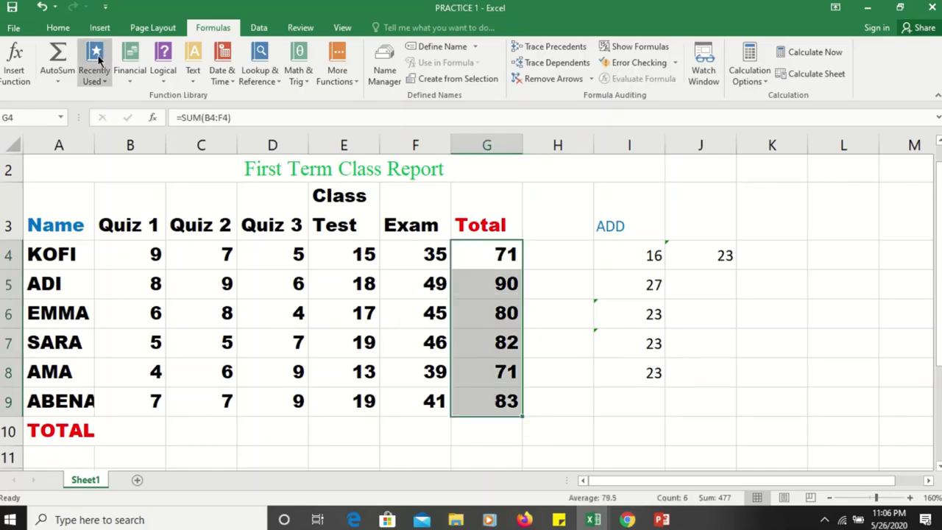
Give the student totals in G4:G9 yellow font on a dark blue fill
click(59, 28)
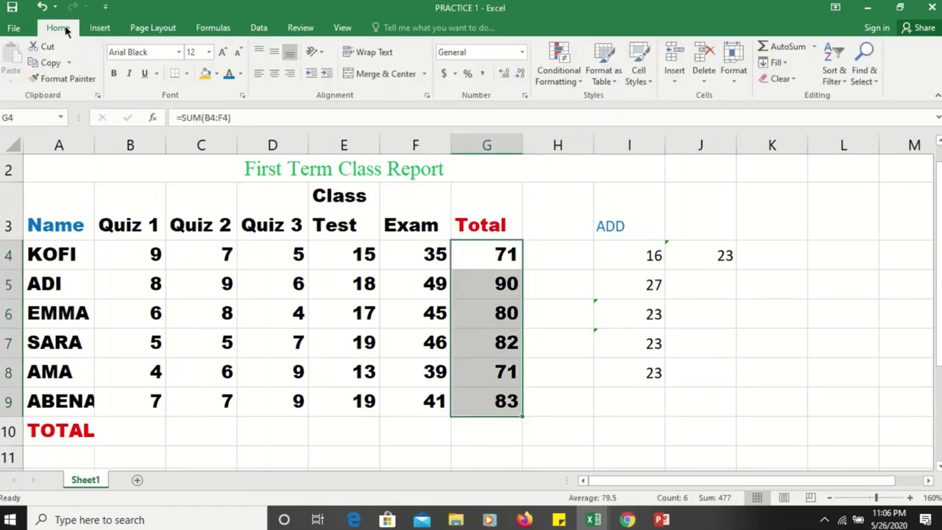
click(240, 73)
click(266, 200)
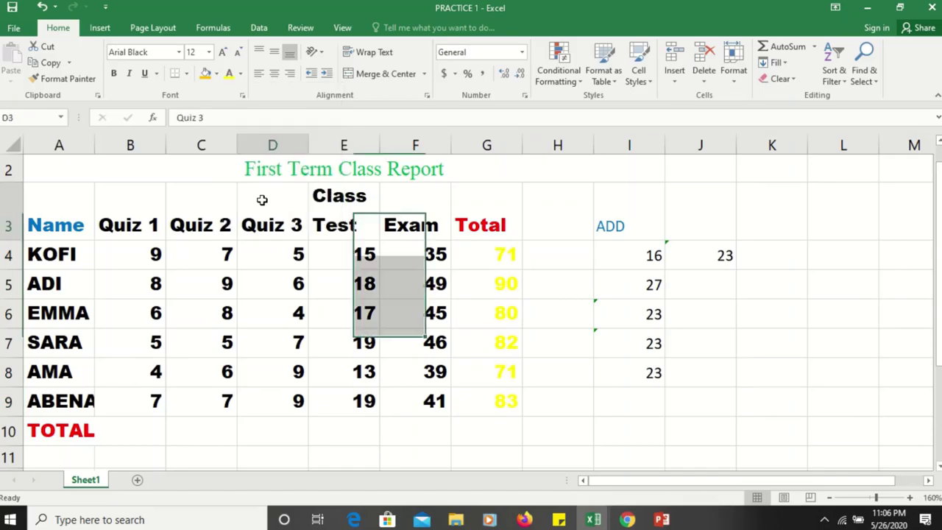
click(264, 201)
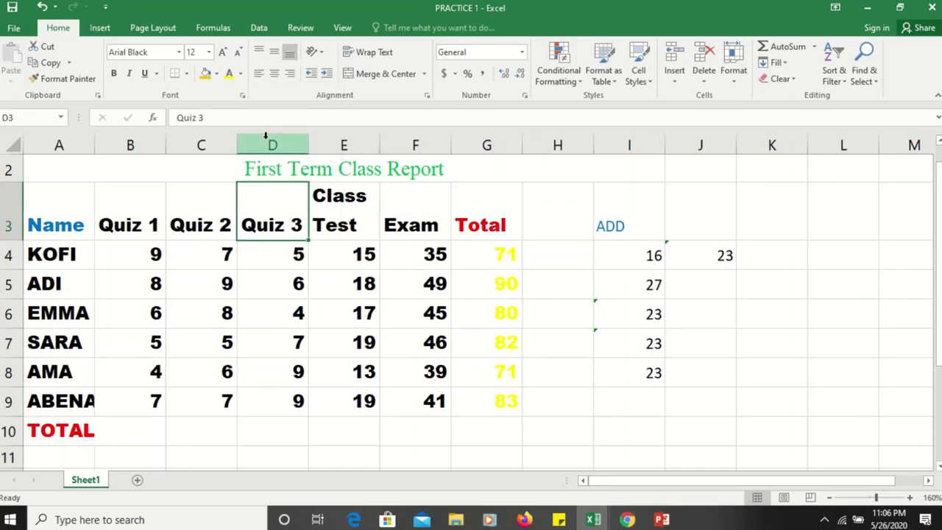
click(239, 75)
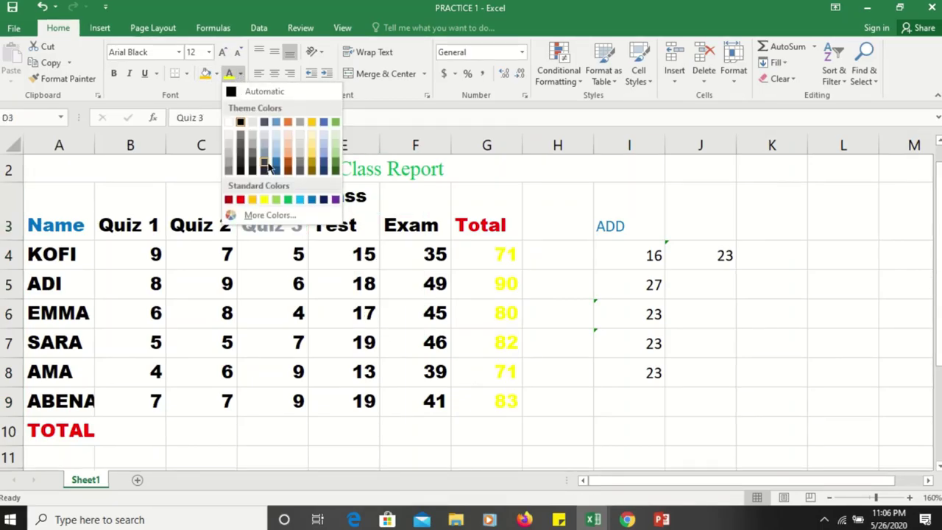
click(212, 94)
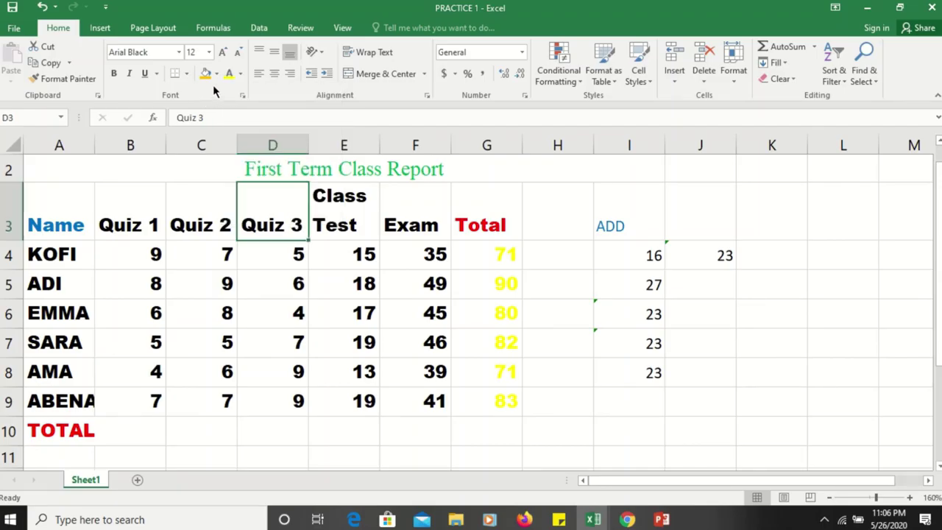
click(215, 74)
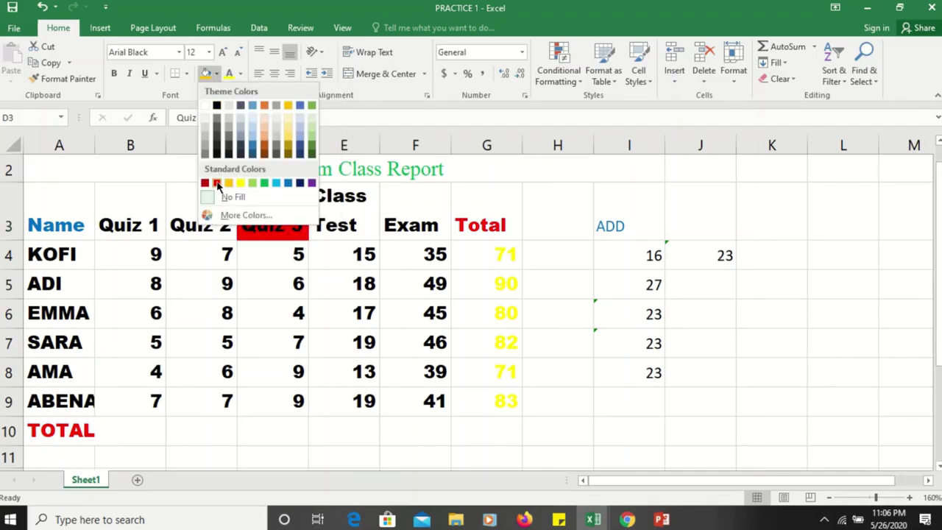
click(473, 250)
drag(479, 254, 489, 392)
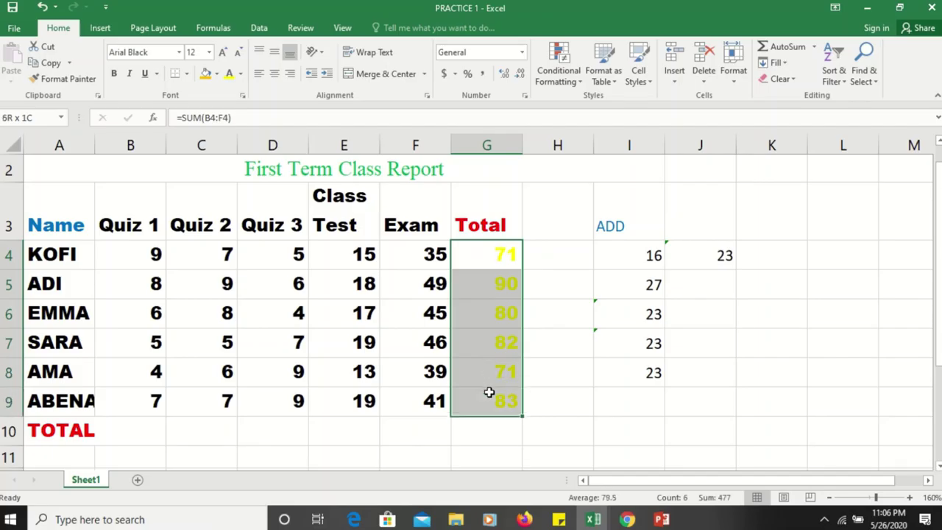
click(216, 73)
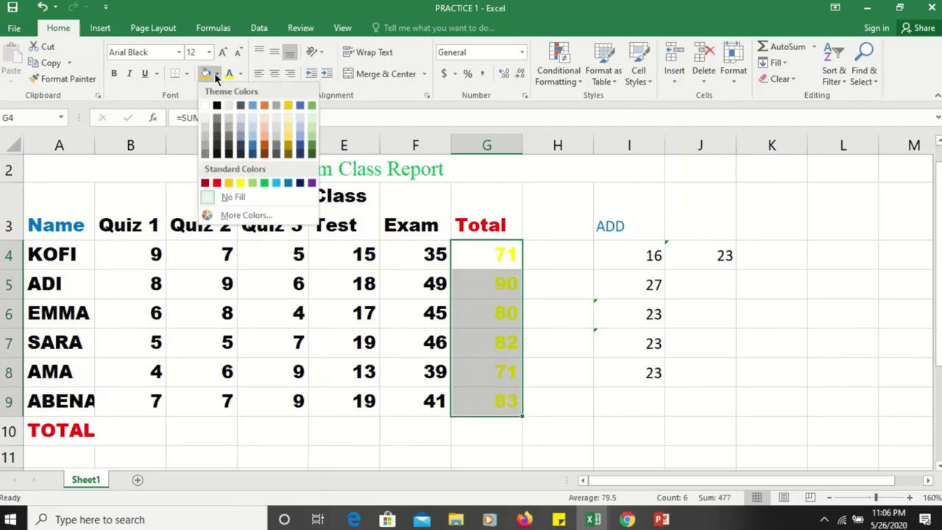
click(253, 152)
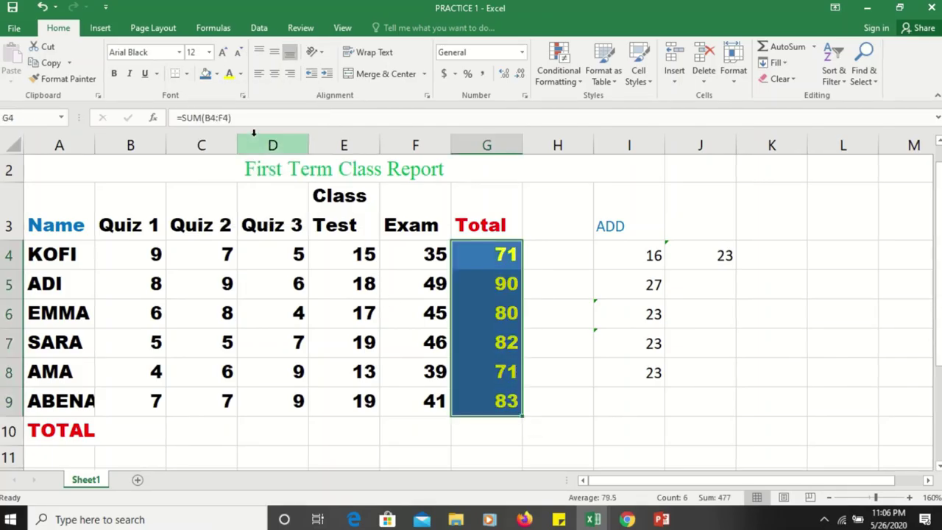
Deselect the coloured totals and put Quiz 1 TOTAL cell B10 into edit mode
click(579, 309)
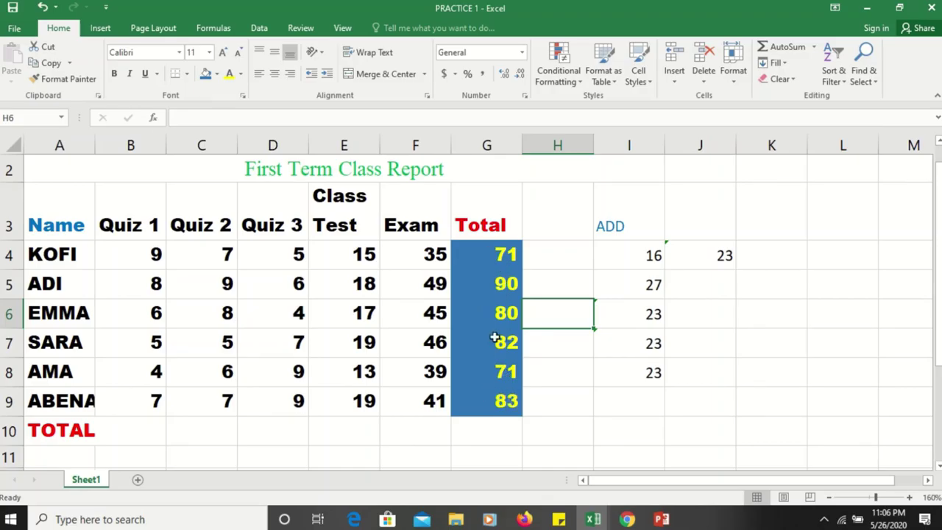
scroll(101, 378, down, 2)
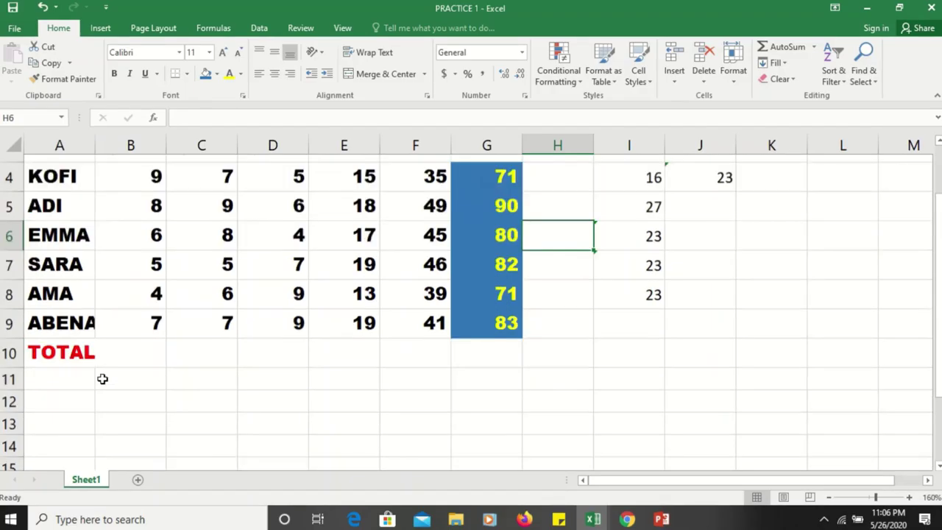
scroll(140, 326, up, 2)
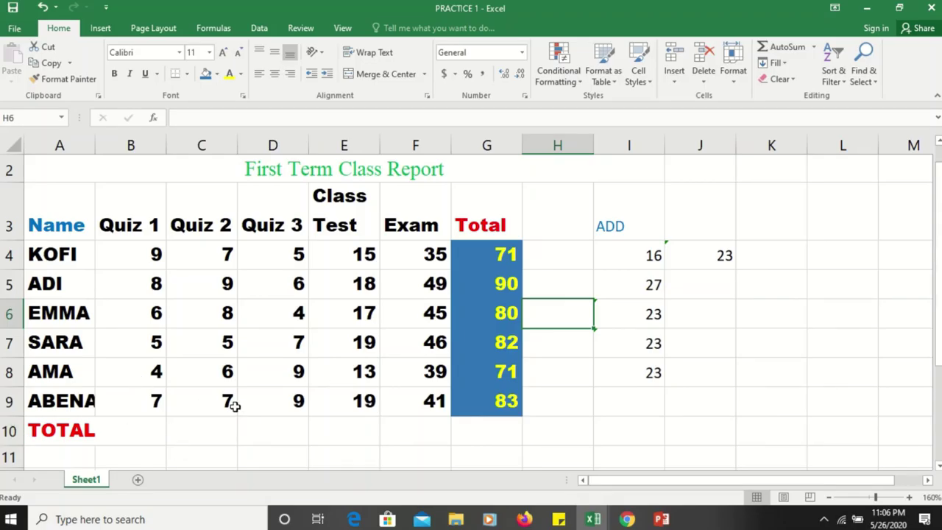
scroll(312, 345, down, 2)
scroll(312, 345, up, 2)
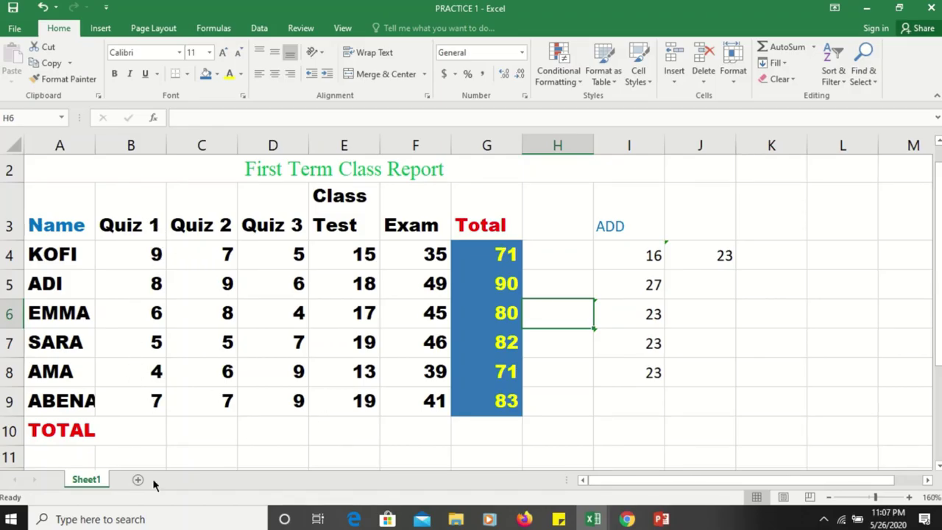
scroll(151, 320, down, 1)
scroll(151, 320, up, 1)
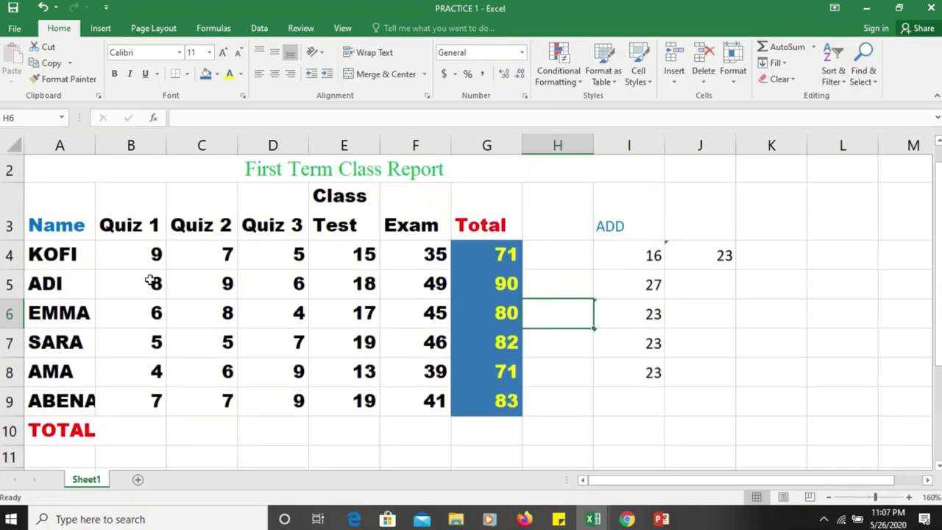
click(149, 434)
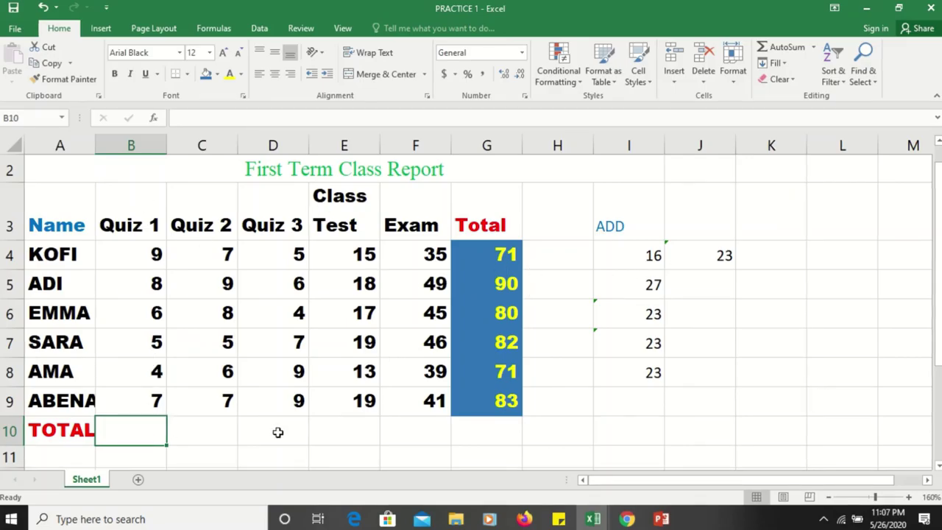
double_click(142, 437)
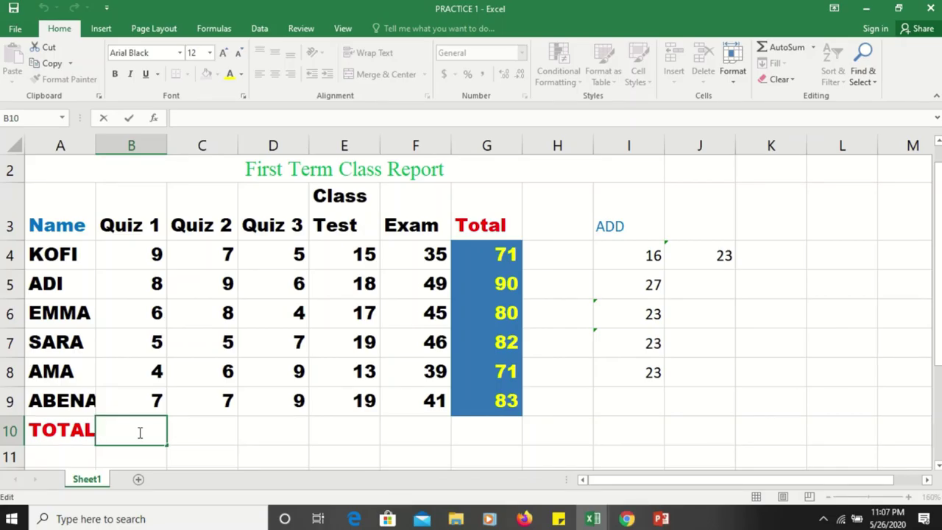
Enter =SUM(B4:B9) in B10 so the Quiz 1 total shows 39
text(=SUM)
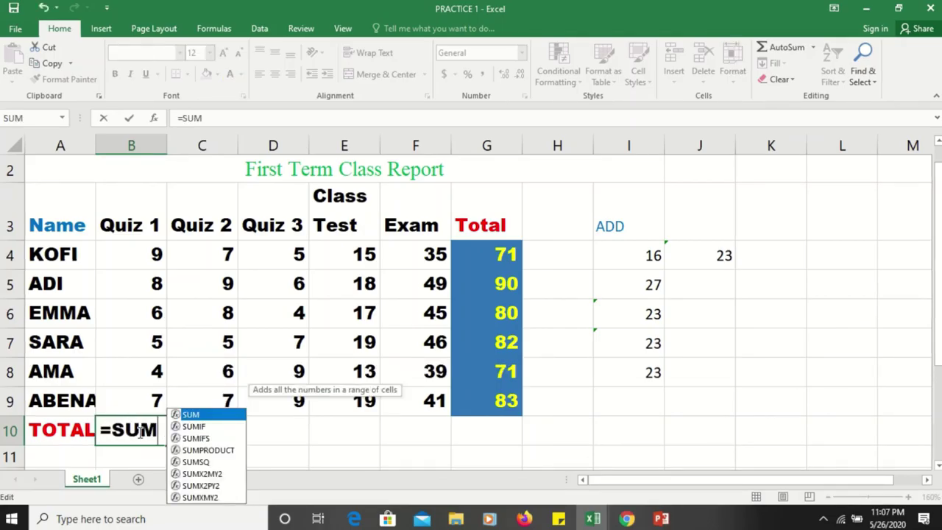
text(()
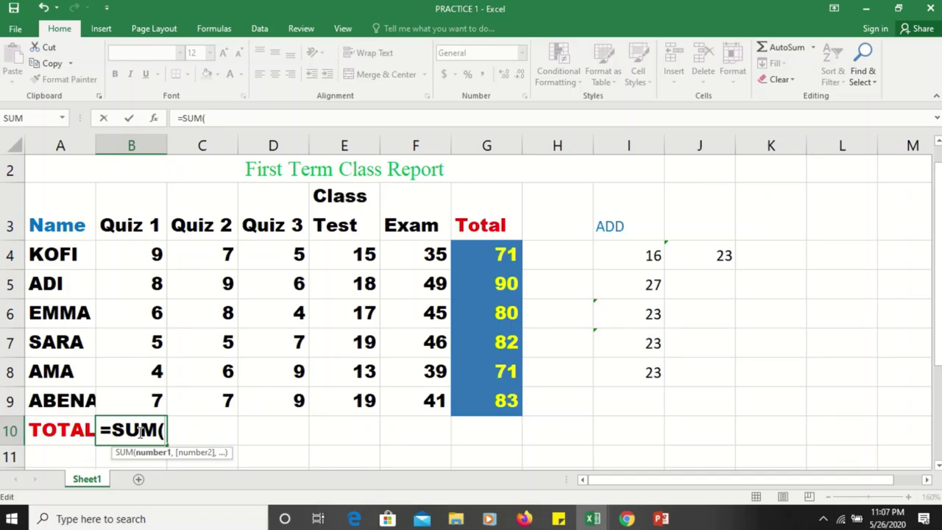
text(B)
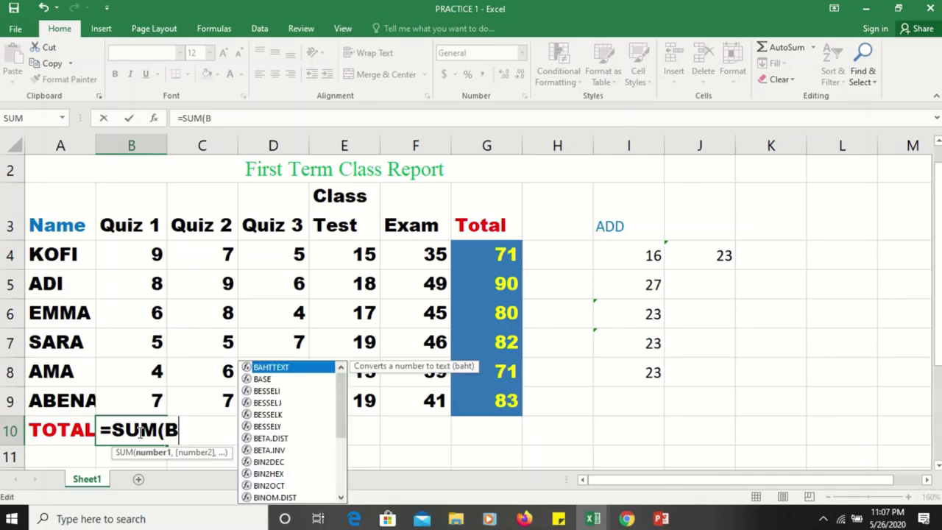
text(3)
key(BackSpace)
text(4:)
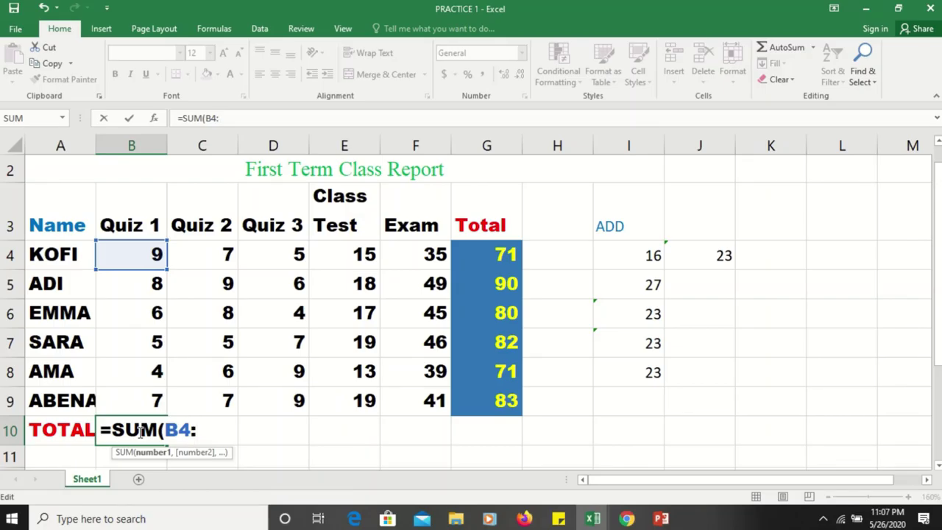
text(B9)
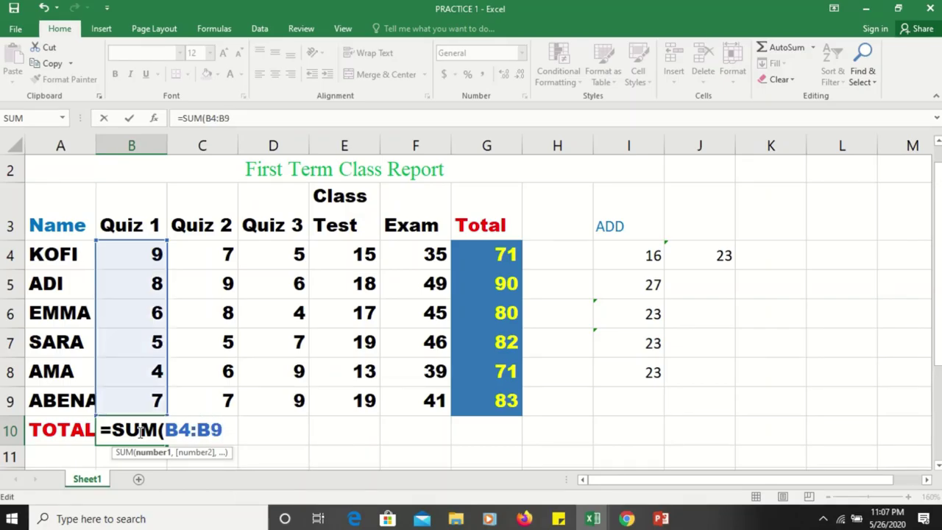
text())
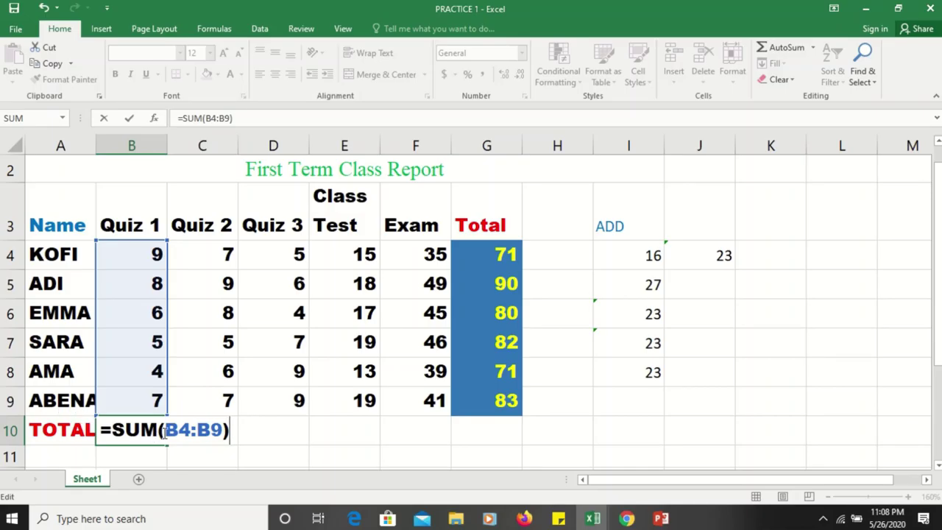
key(Return)
click(151, 429)
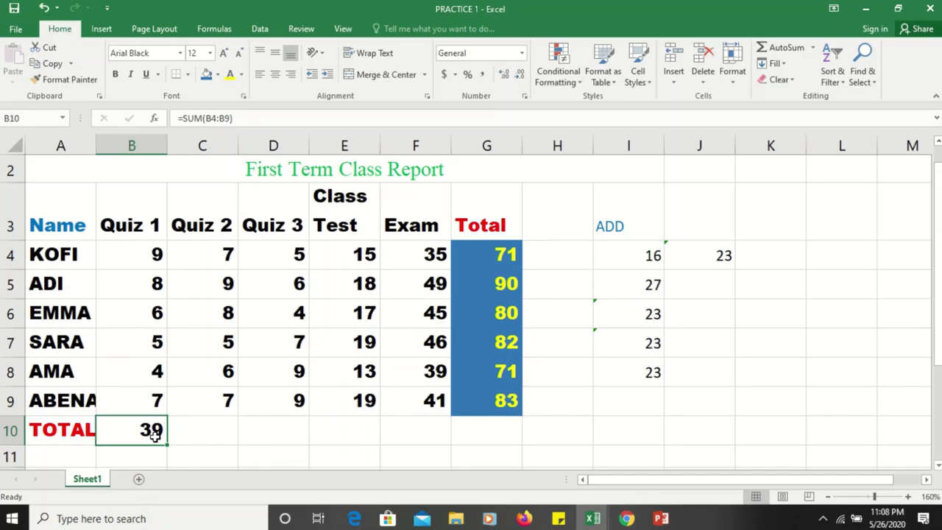
click(184, 430)
click(150, 442)
click(66, 259)
click(63, 285)
click(61, 315)
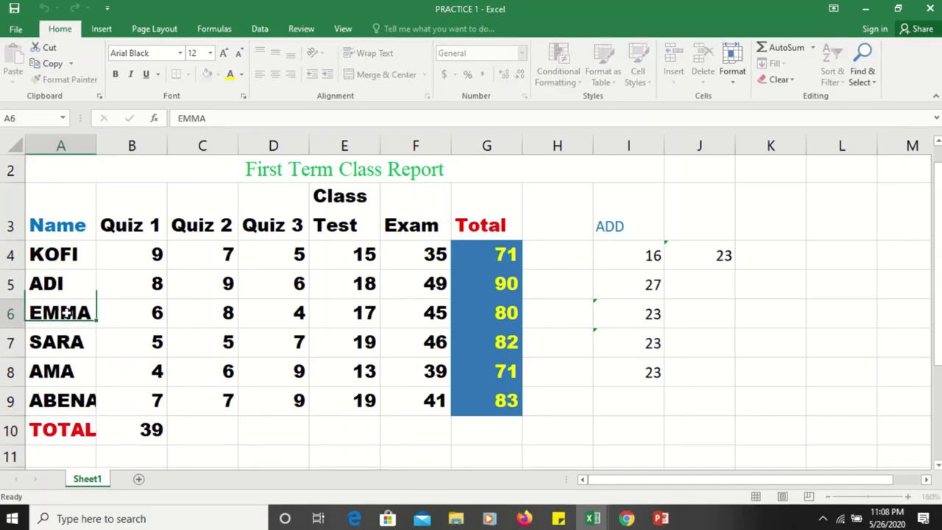
click(66, 349)
click(64, 372)
click(65, 400)
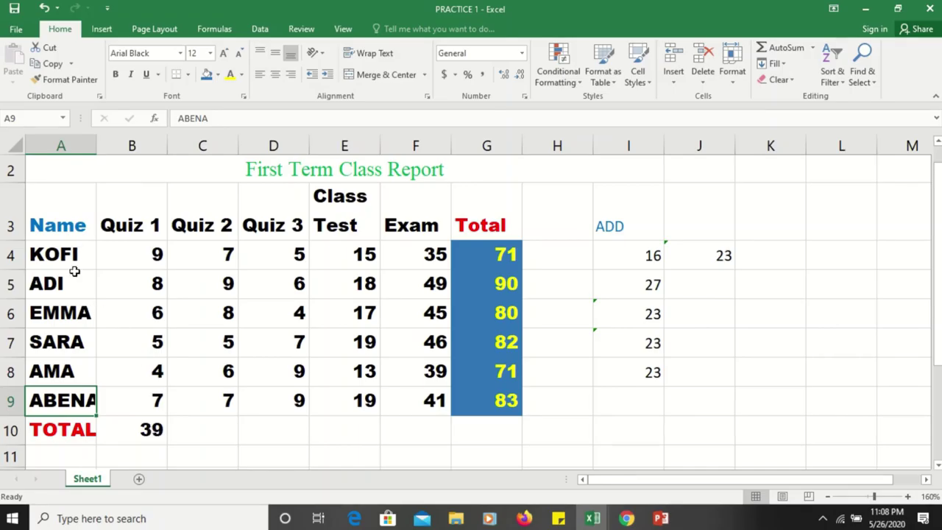
click(142, 283)
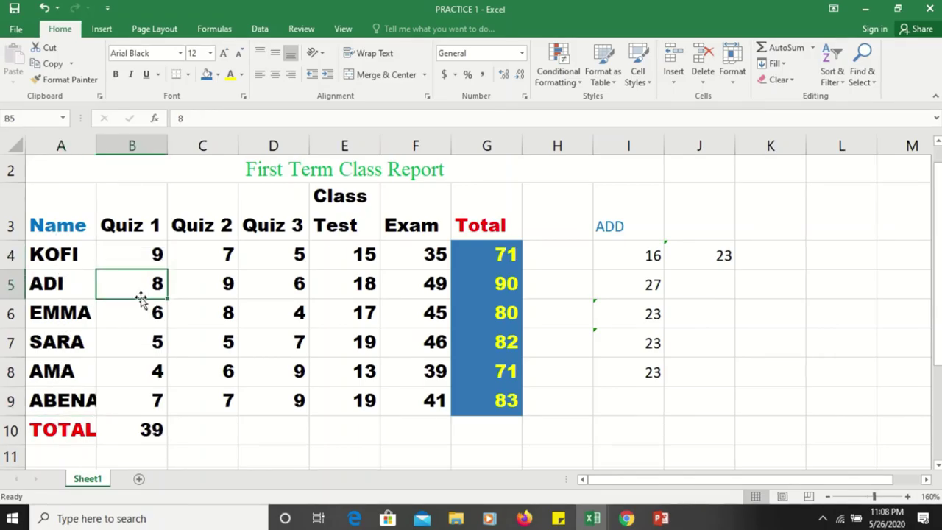
click(141, 313)
double_click(140, 343)
double_click(142, 431)
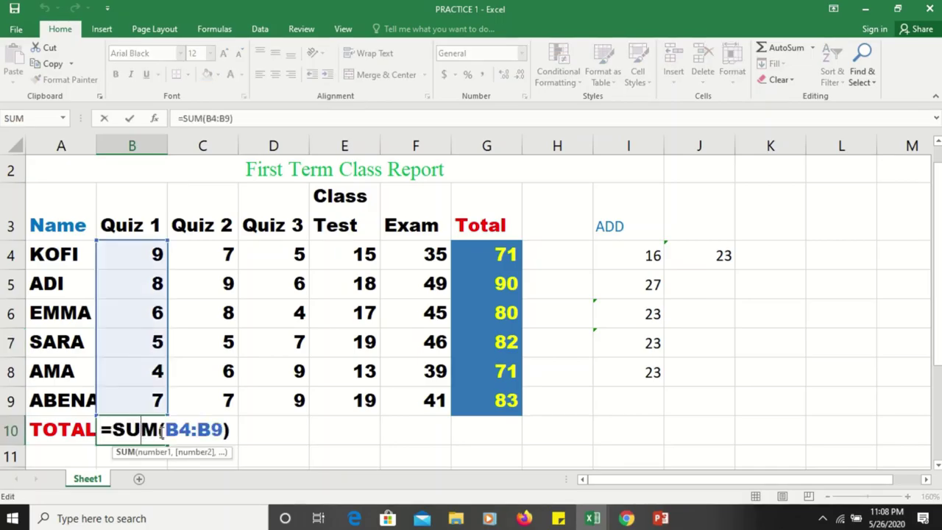
click(274, 450)
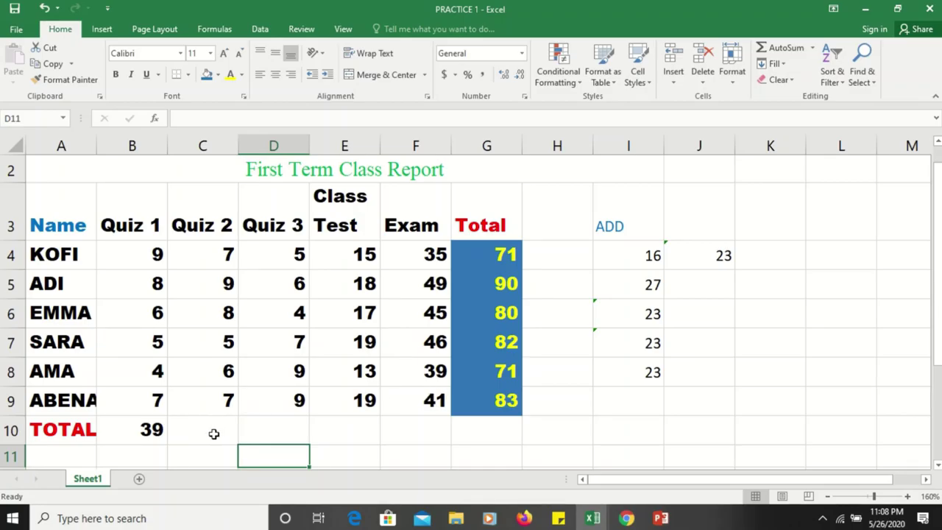
double_click(121, 427)
click(248, 440)
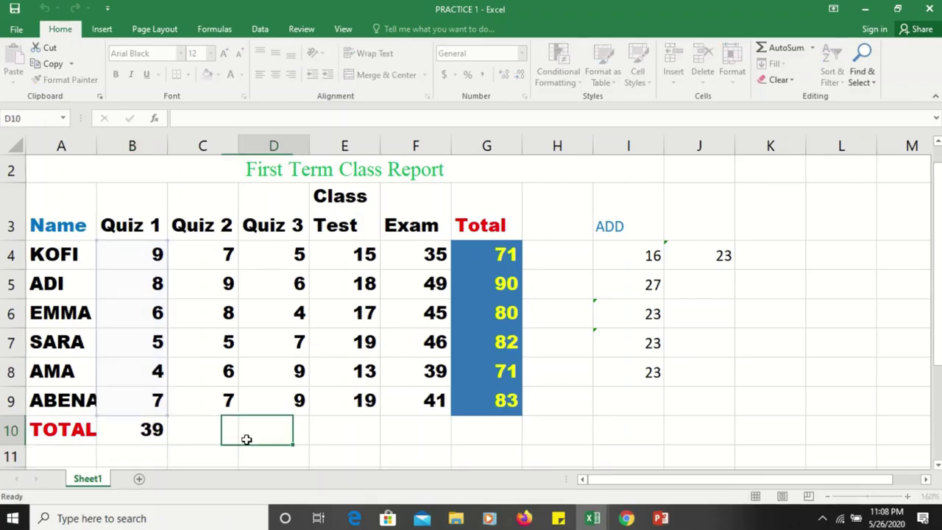
click(157, 442)
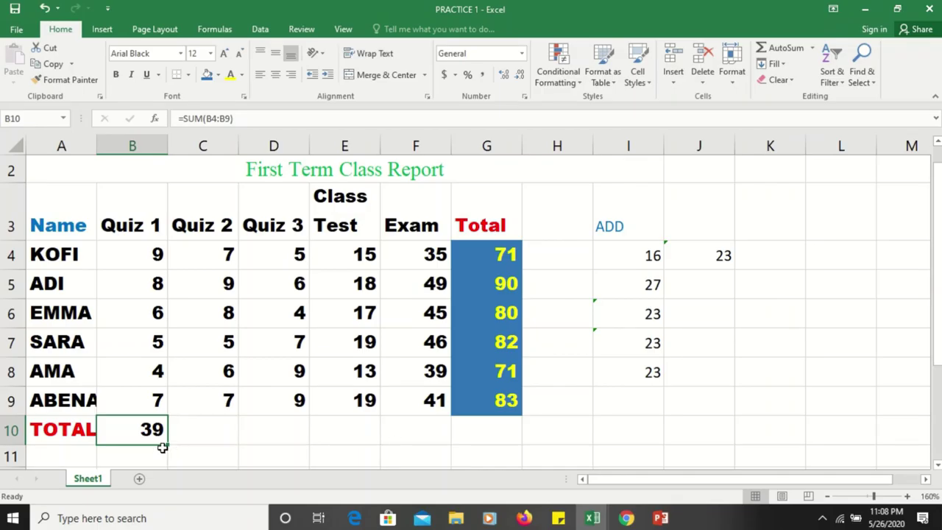
drag(167, 445, 425, 448)
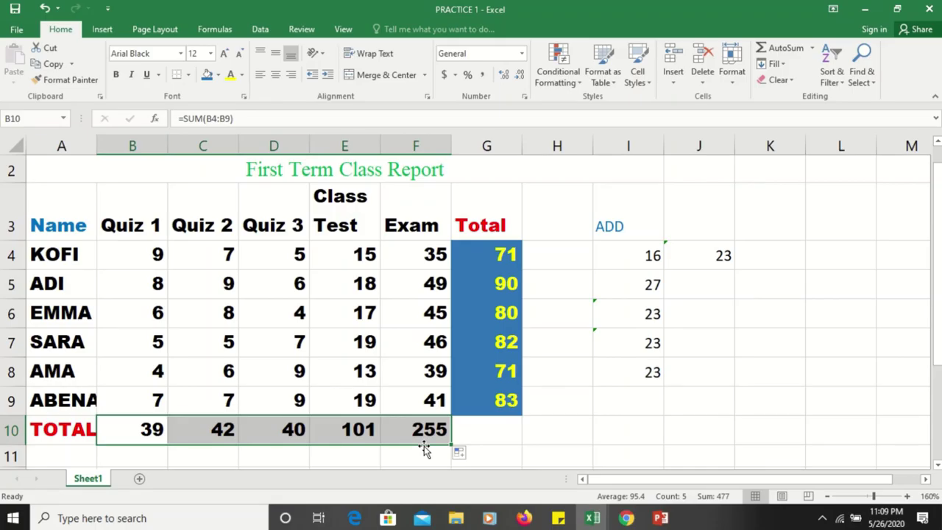
Verify the TOTAL row sums, including F10's =SUM(F4:F9), leaving G10 blank
click(488, 435)
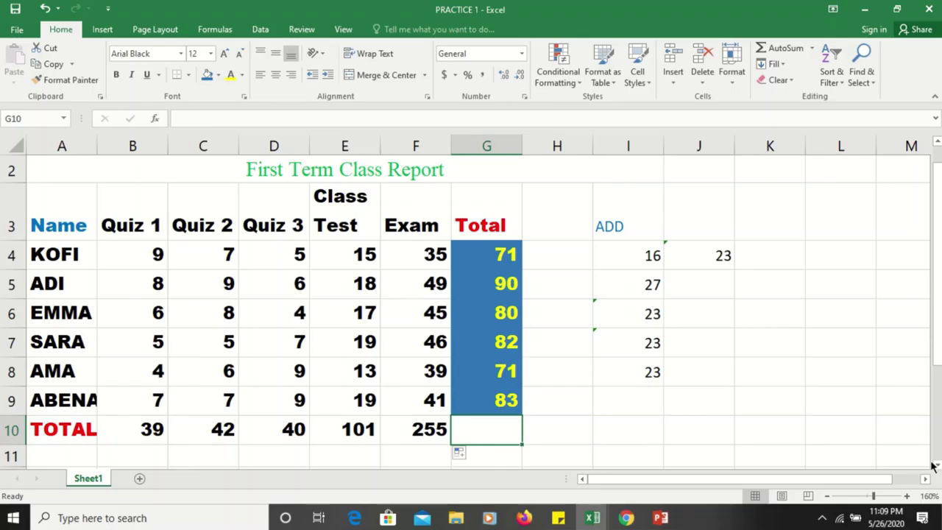
scroll(936, 467, down, 1)
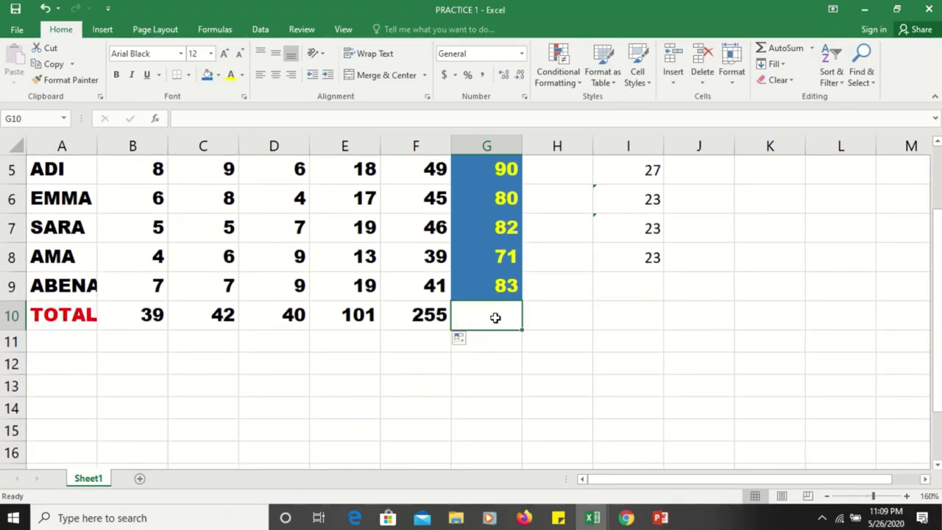
click(413, 315)
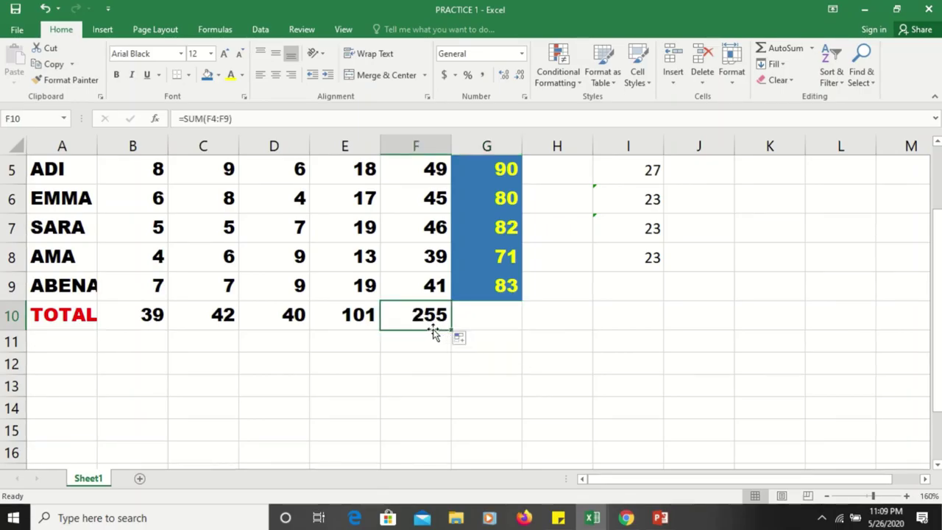
click(55, 342)
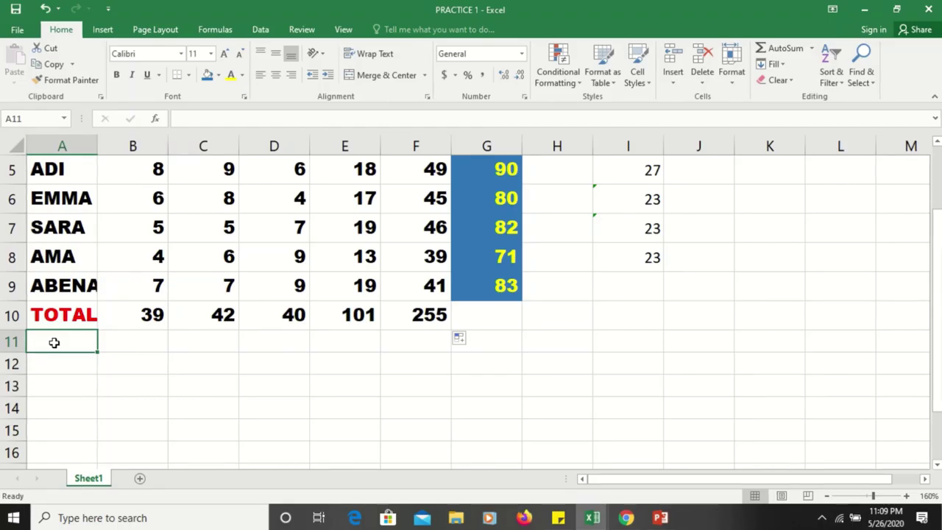
Label A11 'GRAND TOTAL', wrapped onto two lines in a smaller font
text(GR)
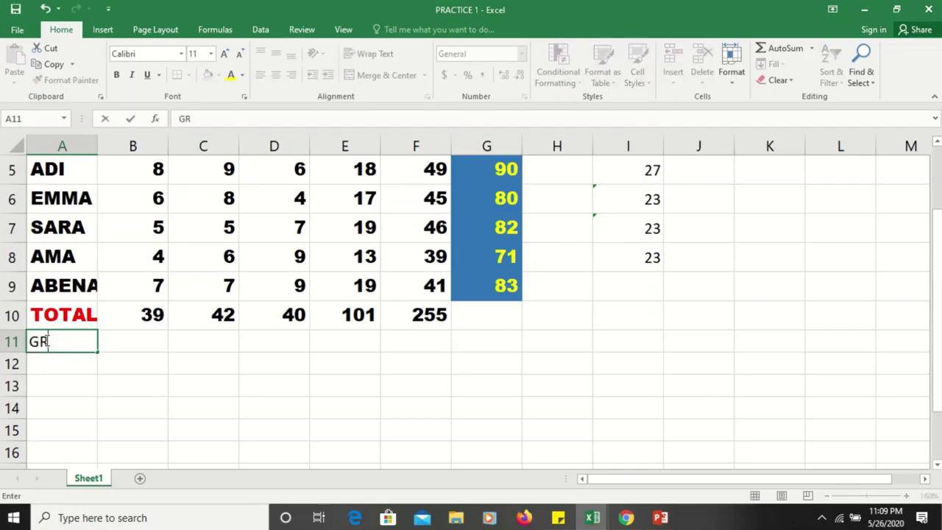
text(AND )
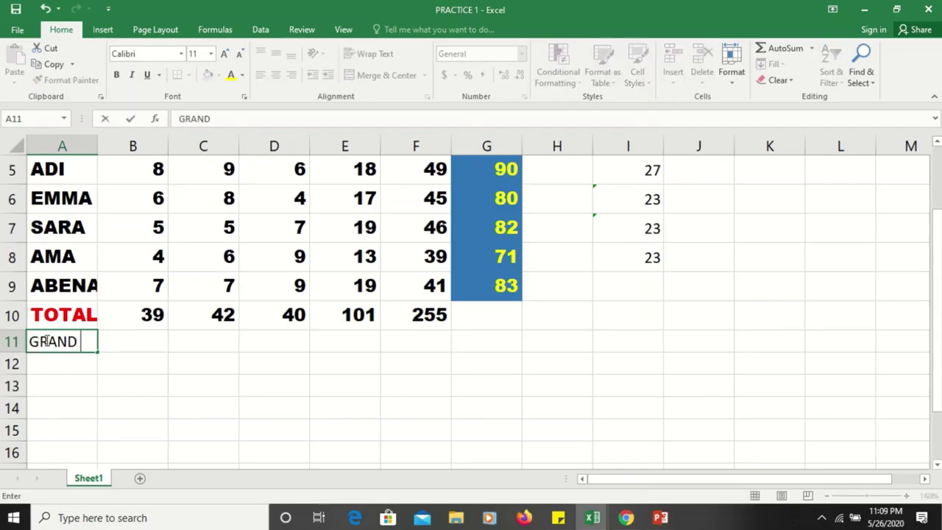
text(TOD)
key(BackSpace)
text(T)
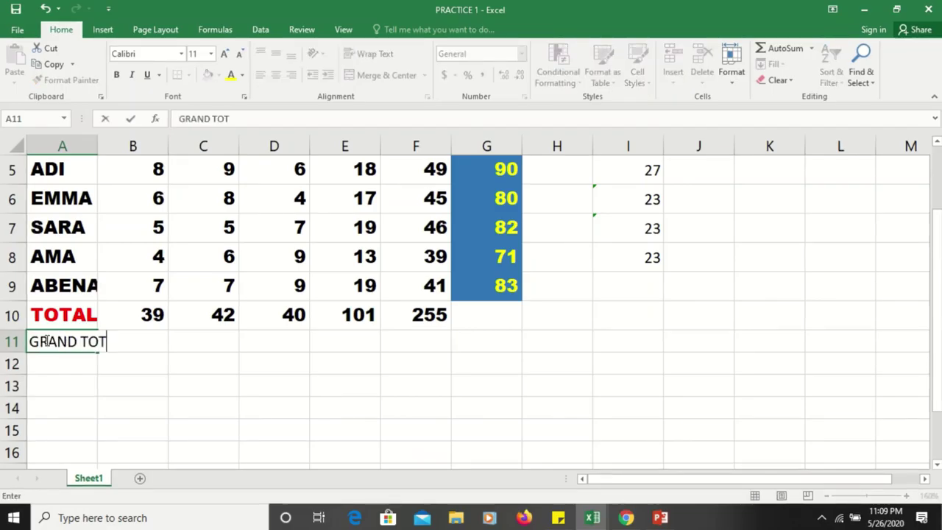
text(AL)
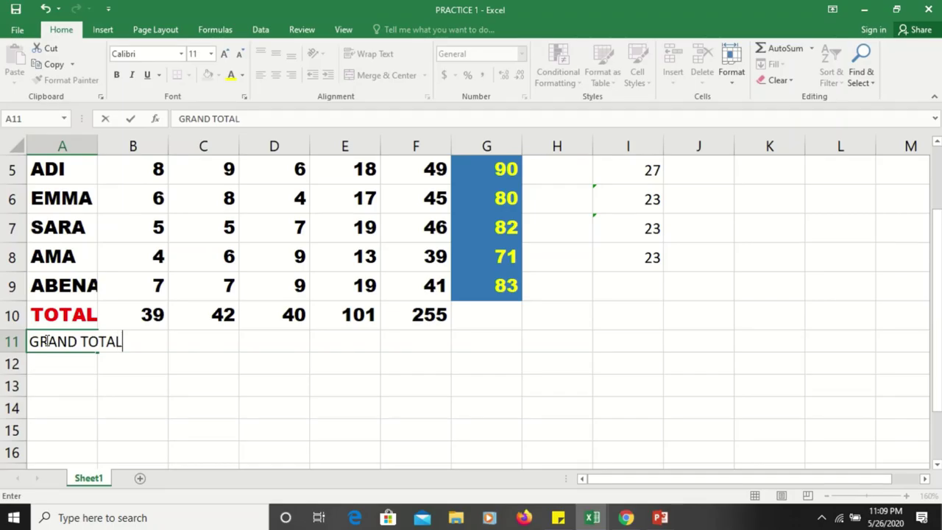
key(Return)
click(66, 343)
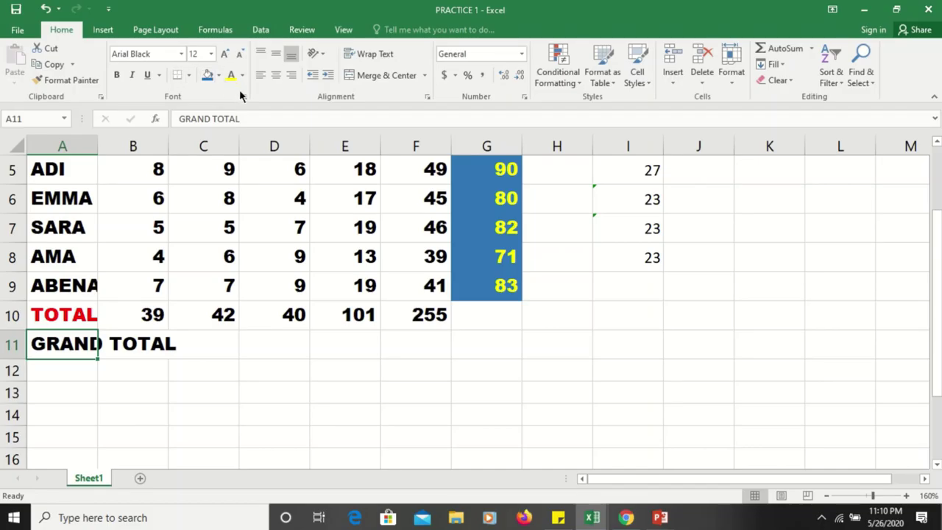
click(370, 53)
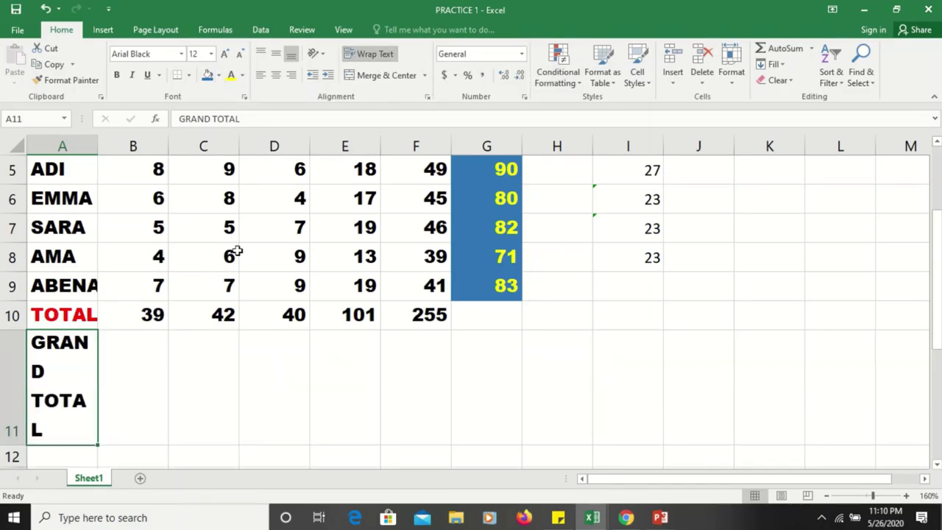
click(117, 371)
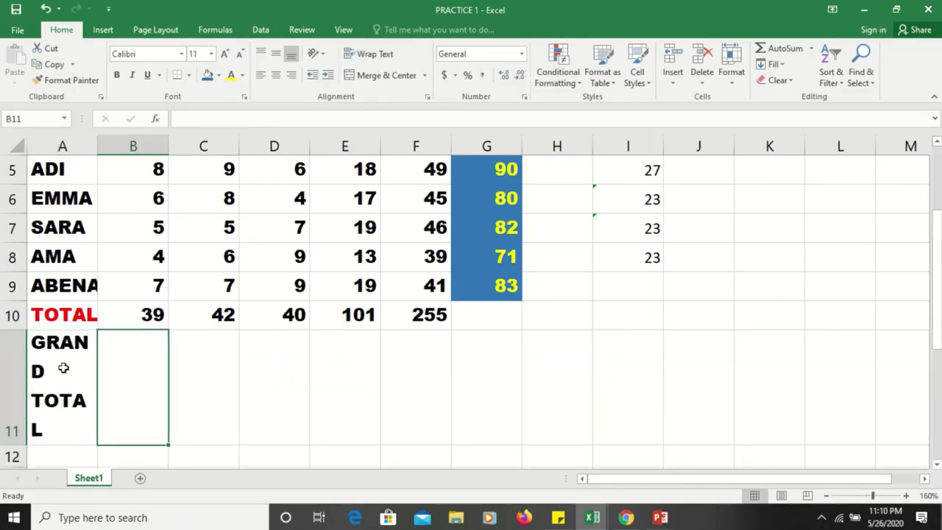
click(61, 361)
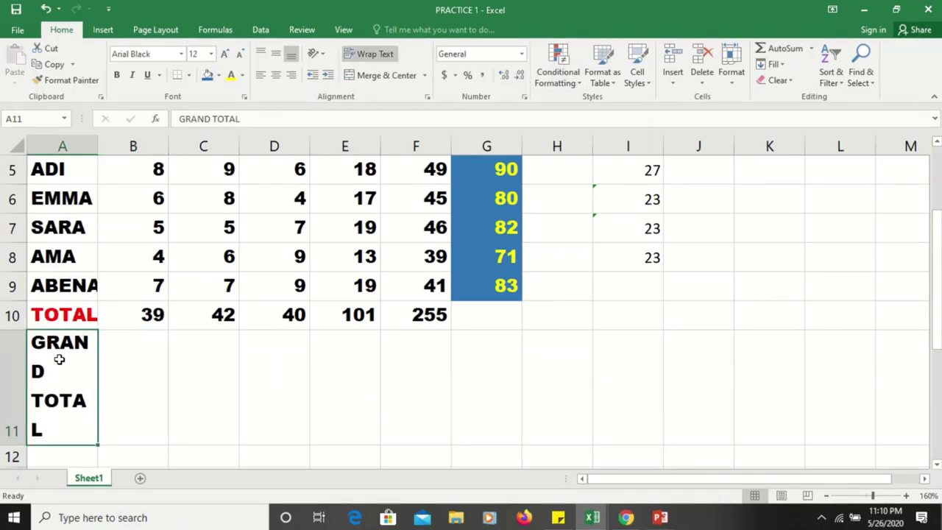
click(239, 56)
click(143, 356)
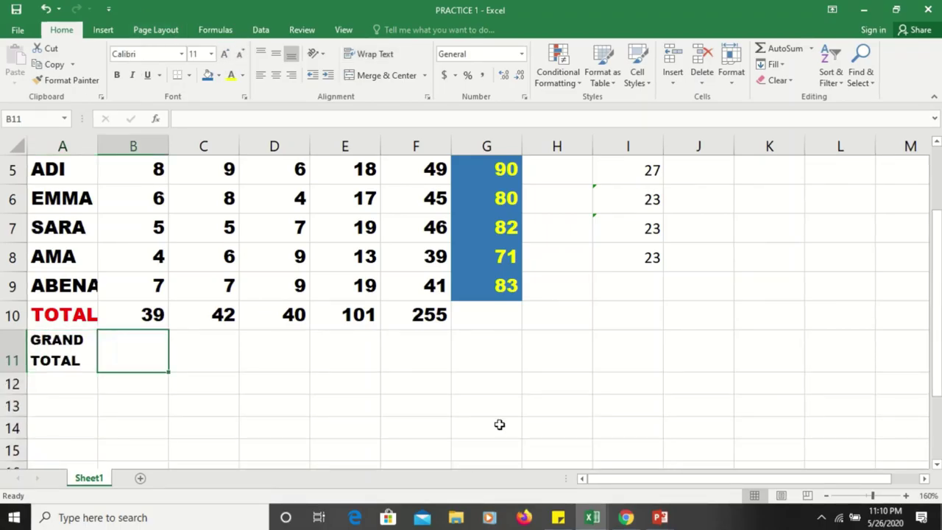
scroll(493, 412, up, 2)
scroll(491, 368, down, 1)
scroll(501, 287, up, 1)
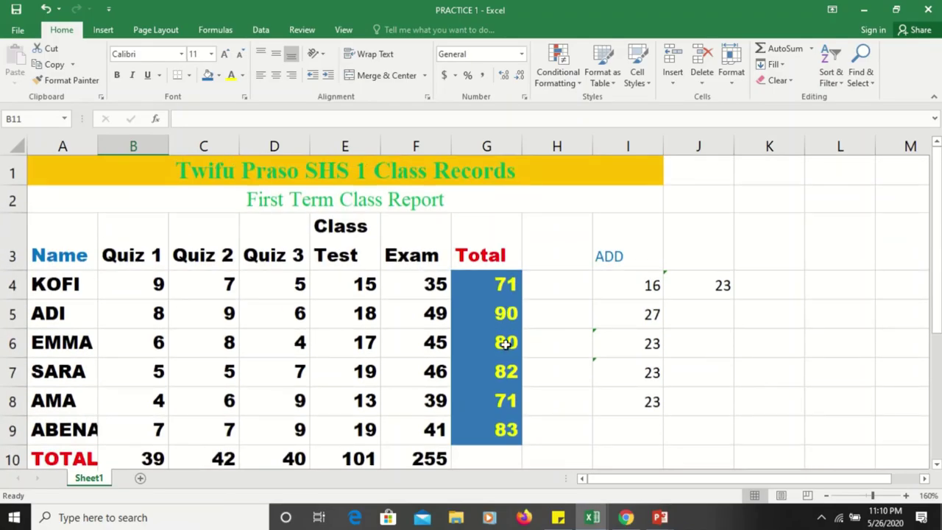
scroll(493, 434, down, 2)
scroll(481, 420, down, 1)
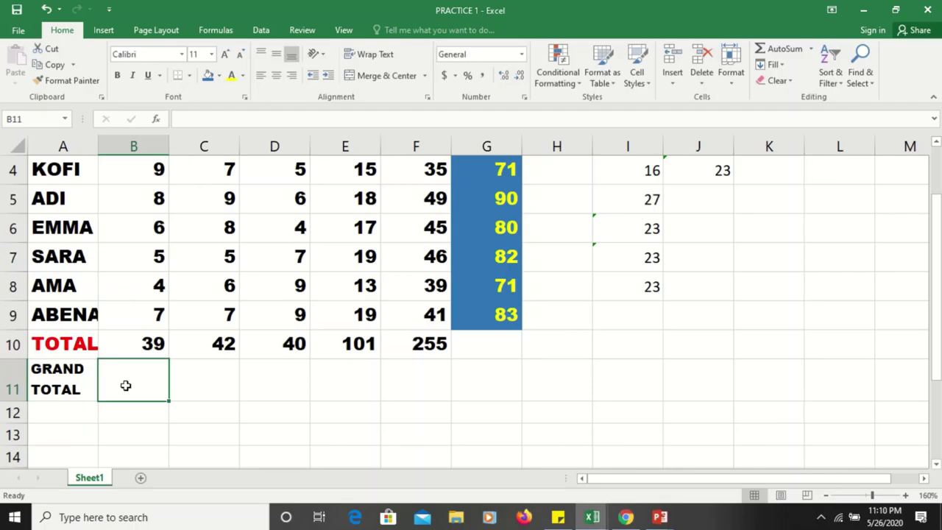
Start a SUM in B11, trying the score block and Total column as ranges
text(=)
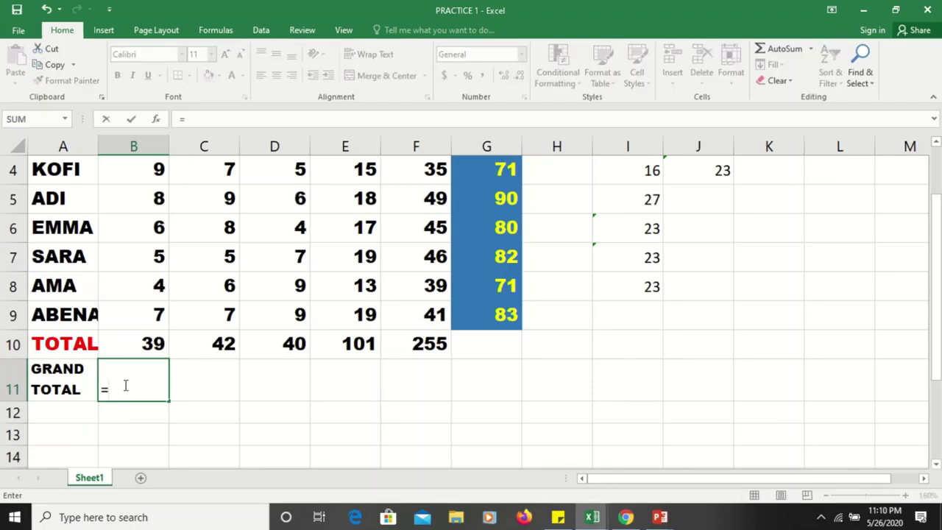
text(SUM)
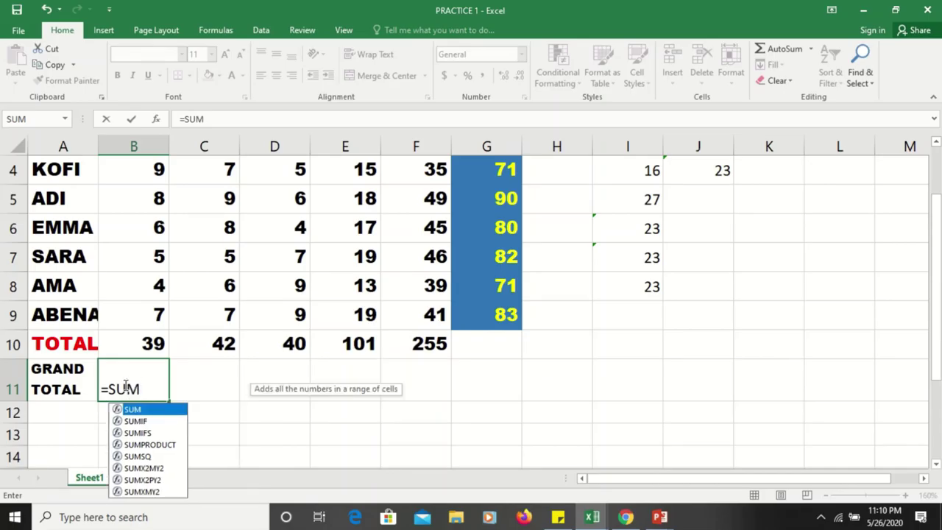
text(()
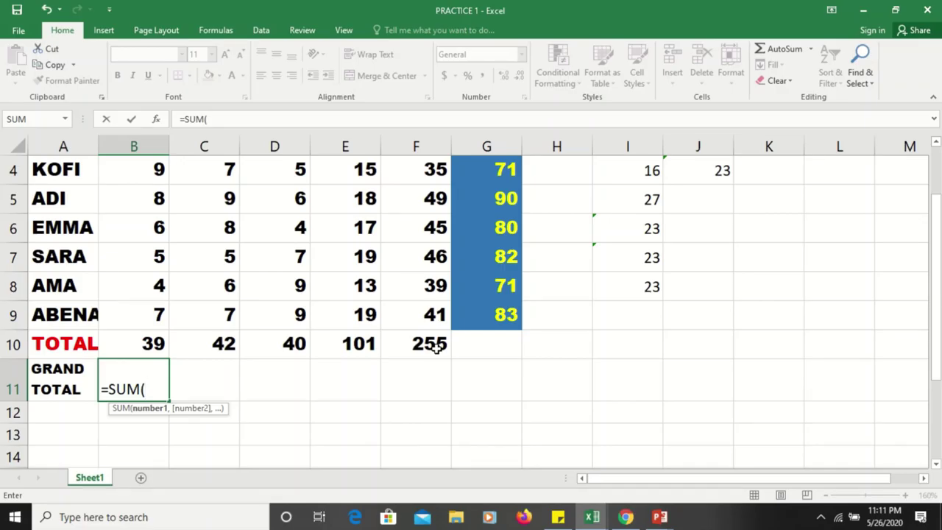
scroll(189, 256, up, 1)
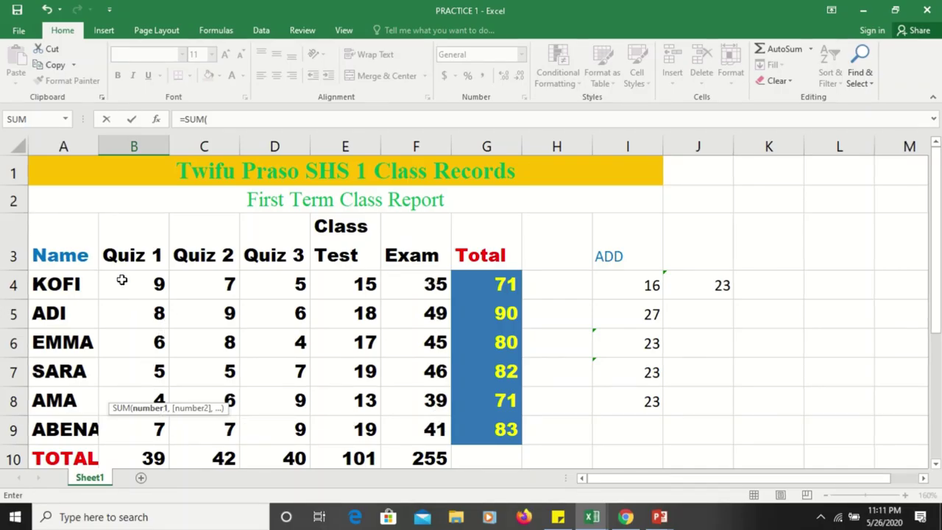
mouse_move(122, 280)
mouse_down()
mouse_move(403, 416)
mouse_move(403, 432)
mouse_up()
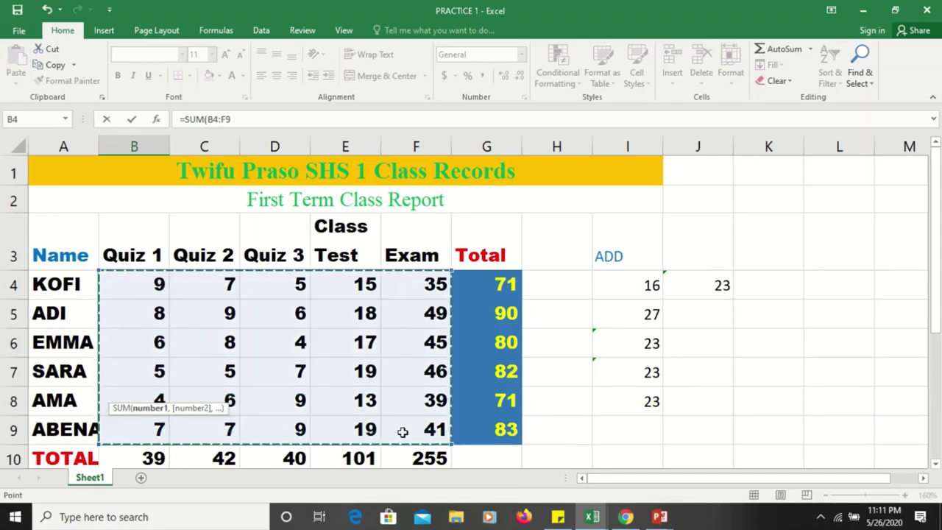
drag(172, 459, 399, 458)
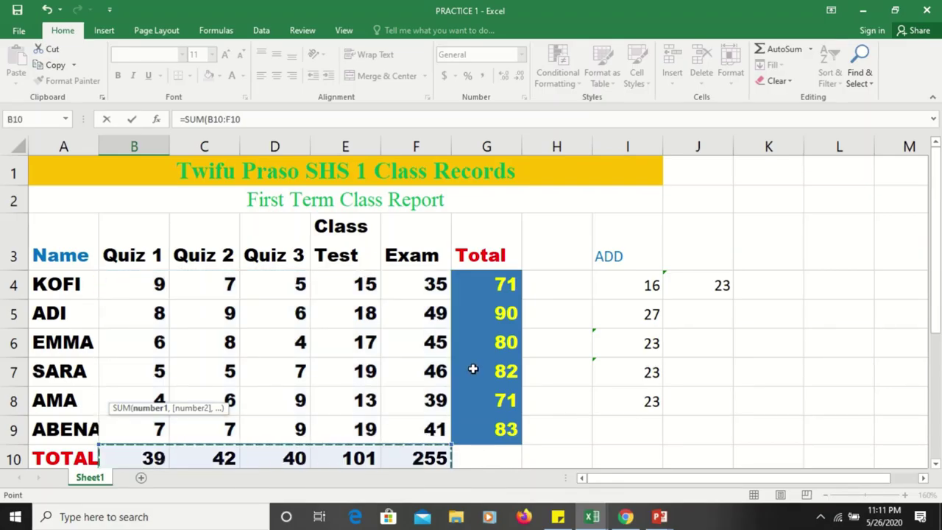
click(494, 284)
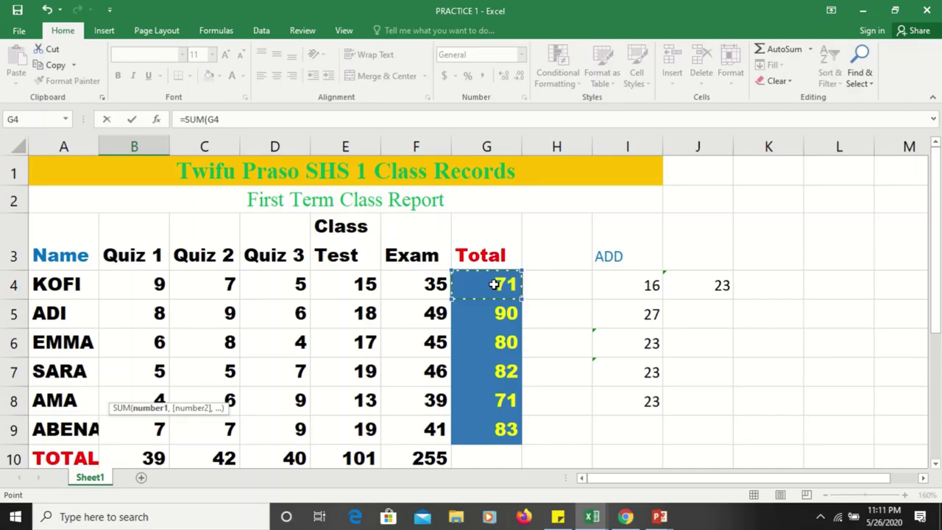
drag(493, 284, 506, 421)
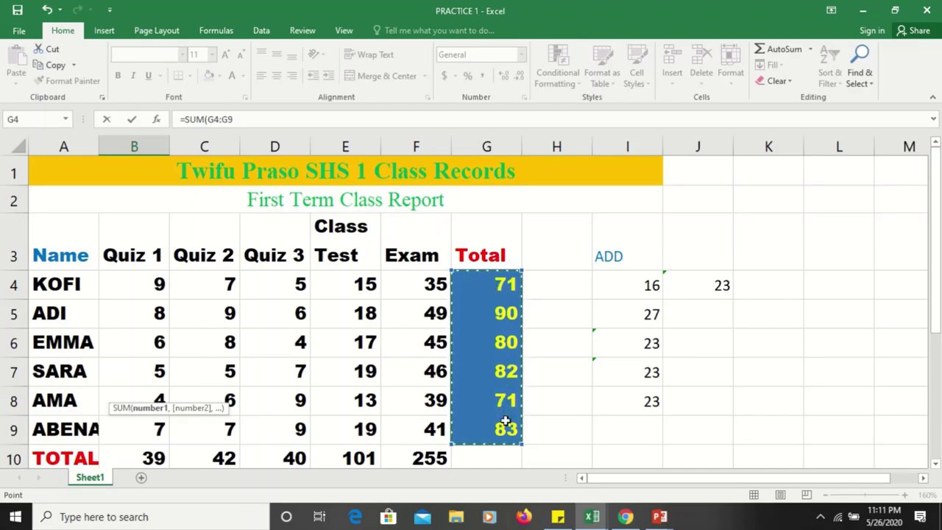
click(580, 434)
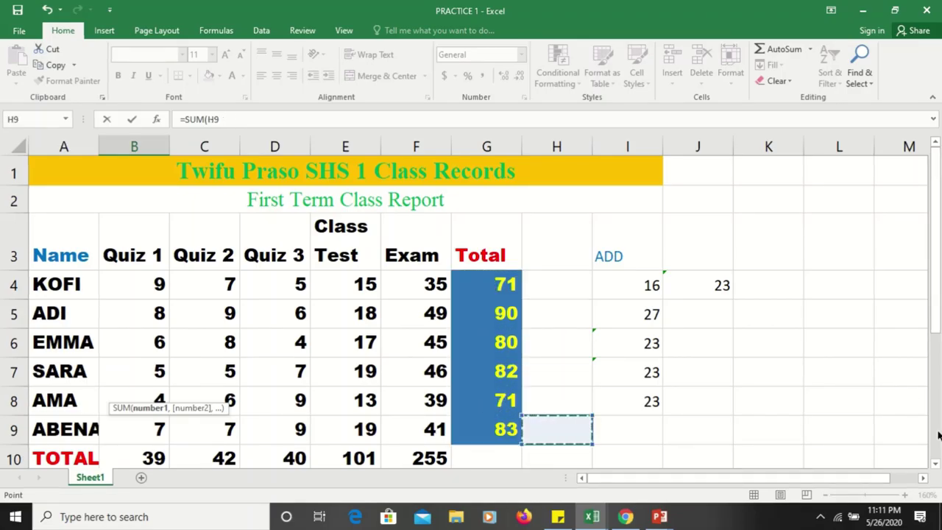
click(936, 464)
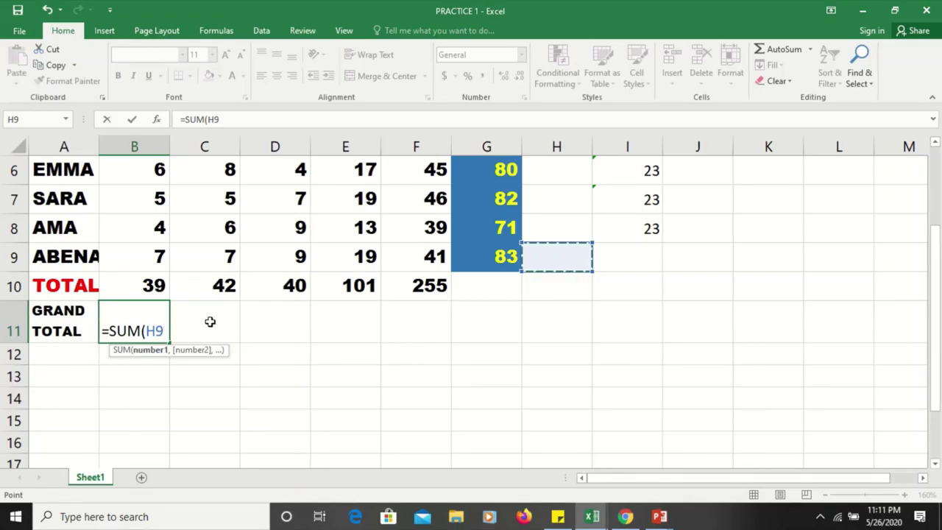
Correct the reference to B10:F10 and commit =SUM(B10:F10), giving 477
key(BackSpace)
key(BackSpace)
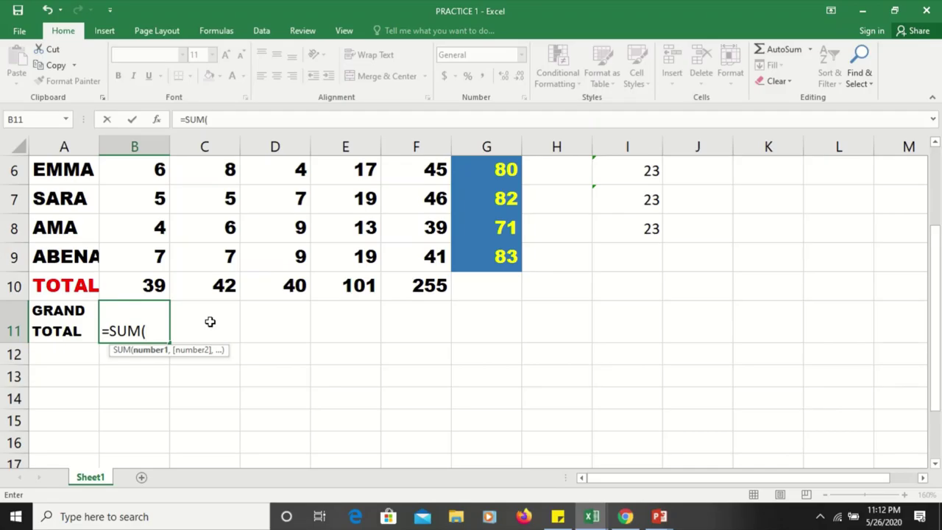
click(149, 287)
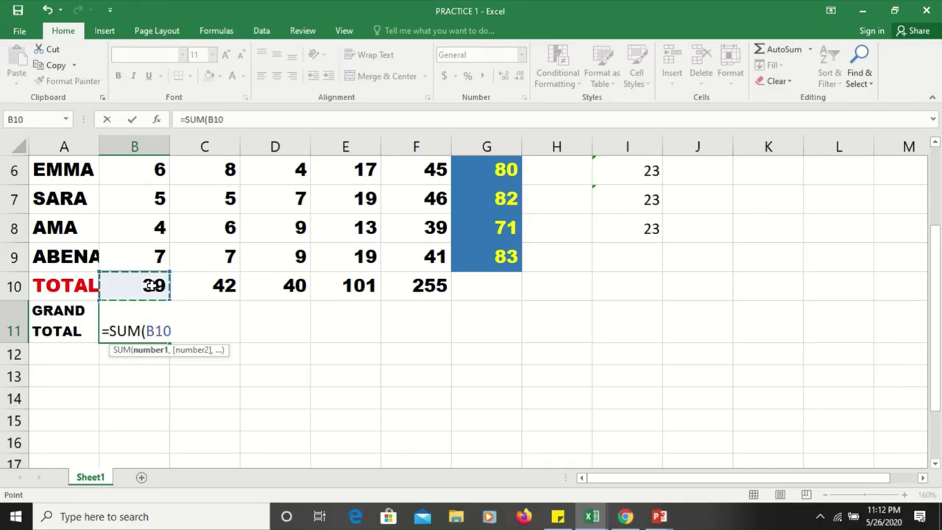
click(214, 284)
click(149, 287)
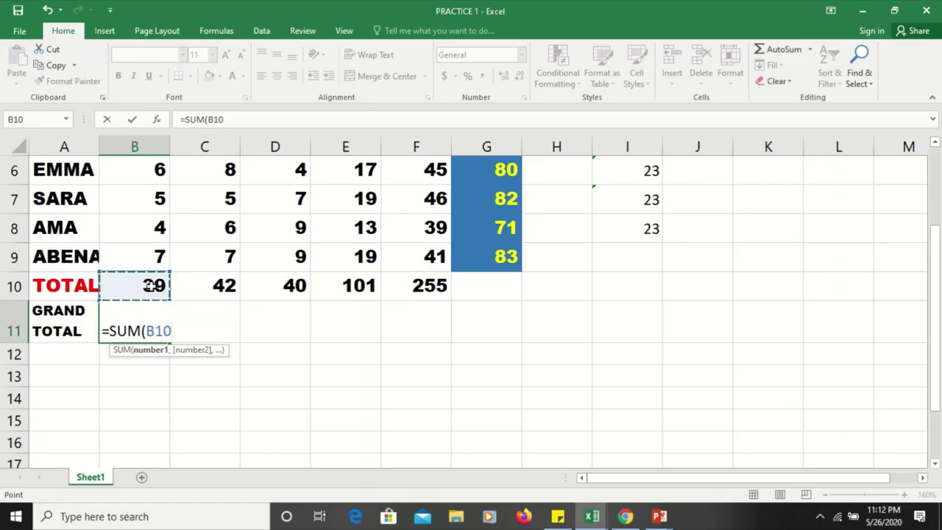
key(F8)
click(423, 287)
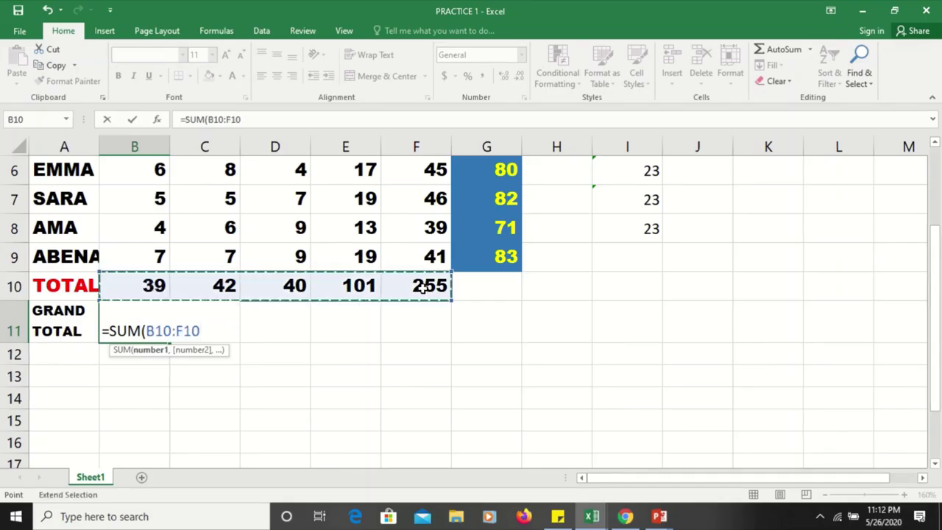
text())
key(Return)
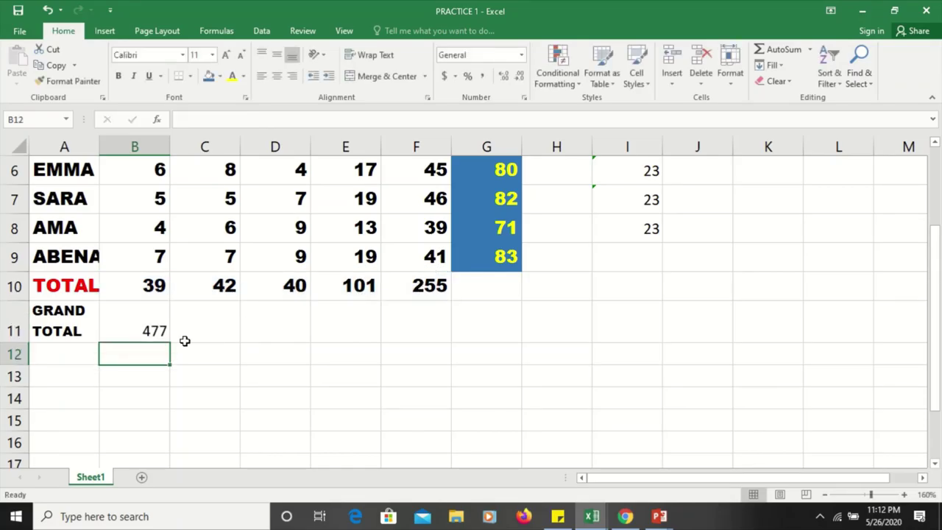
click(149, 324)
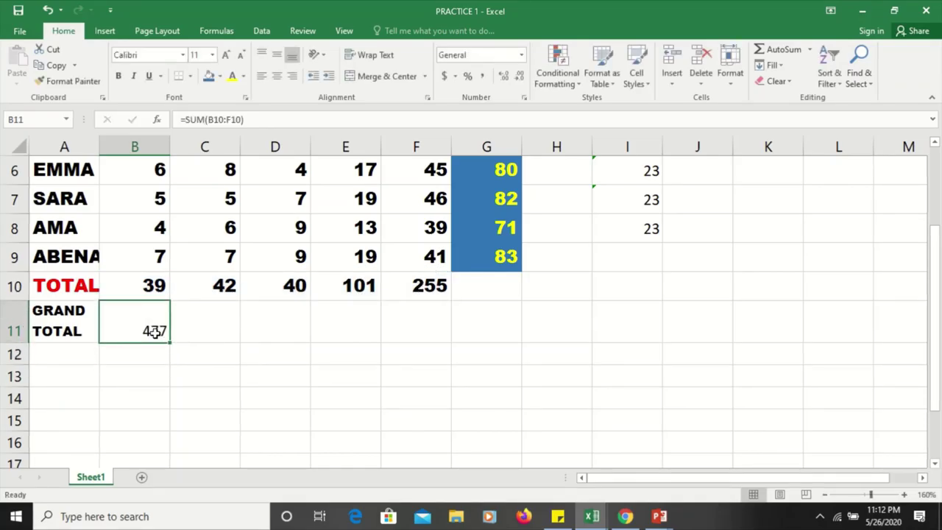
scroll(430, 318, up, 2)
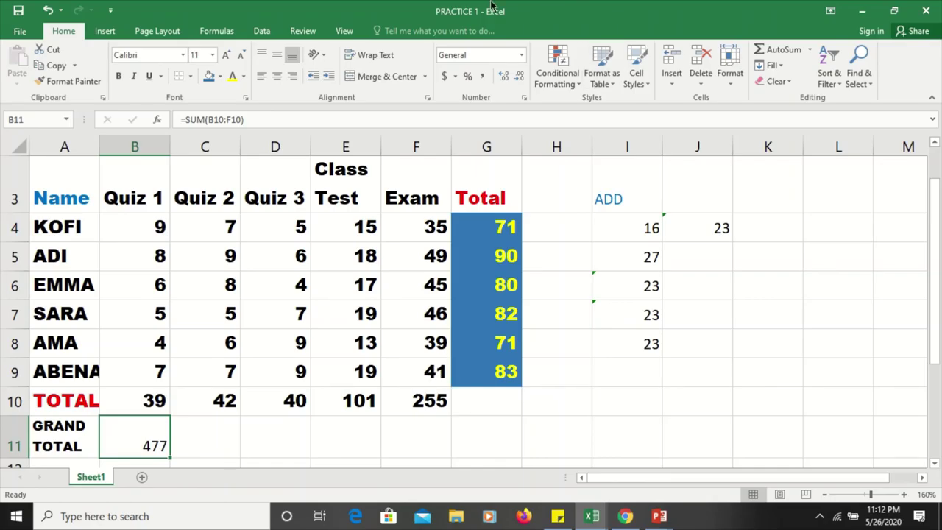
mouse_move(403, 37)
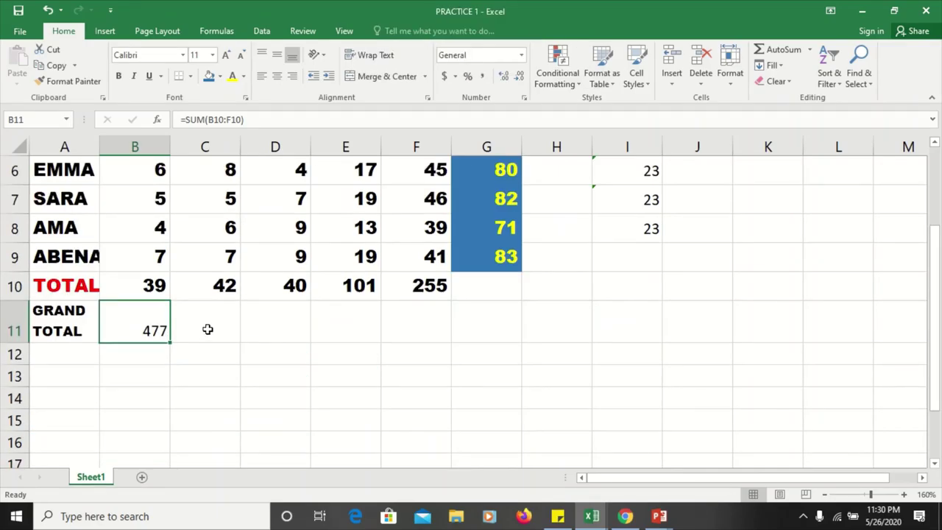
click(209, 330)
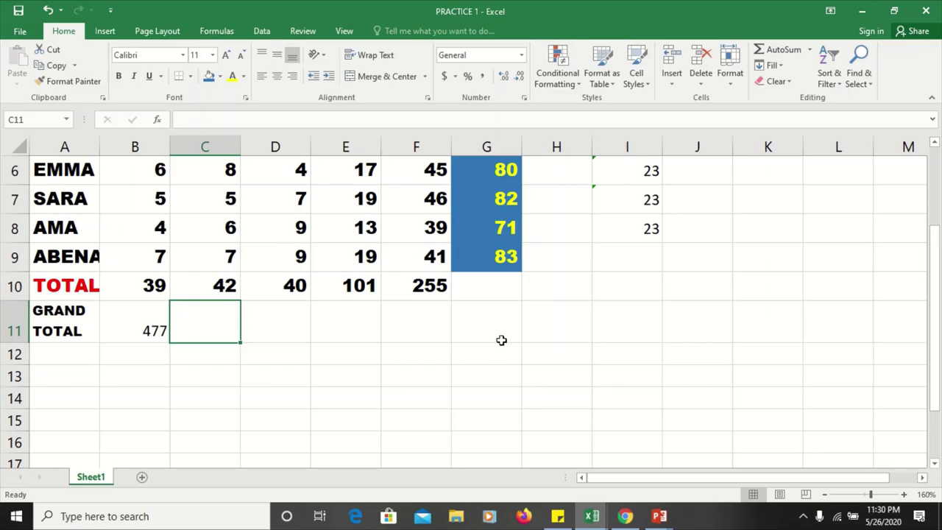
scroll(508, 246, up, 2)
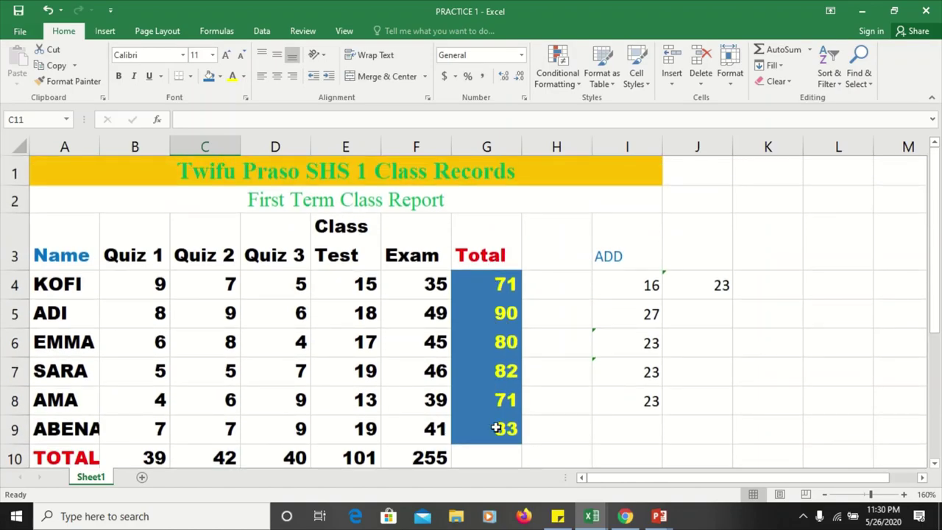
scroll(295, 350, down, 2)
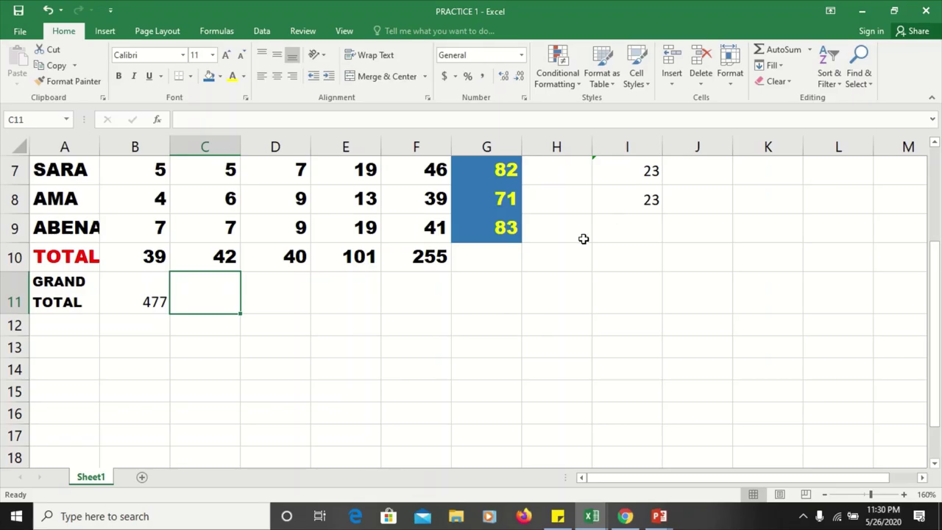
scroll(530, 243, up, 1)
scroll(500, 221, up, 1)
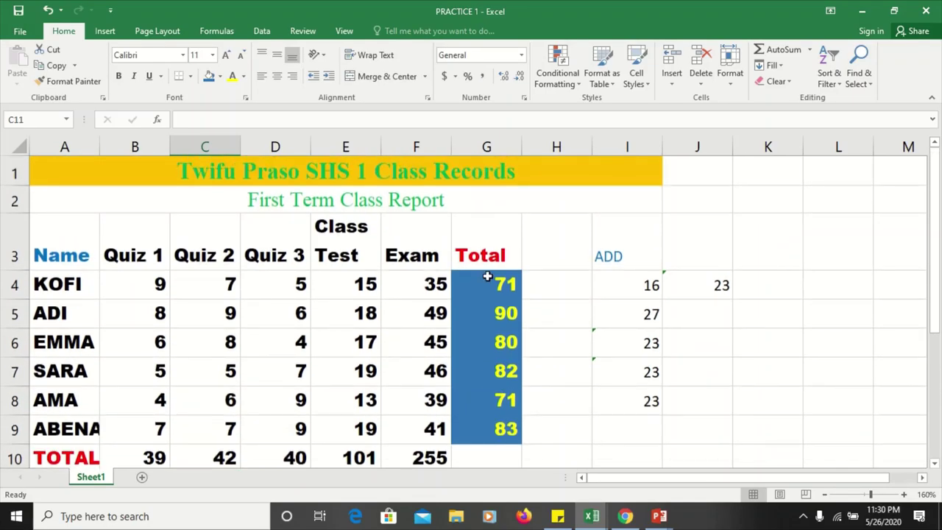
scroll(247, 353, down, 1)
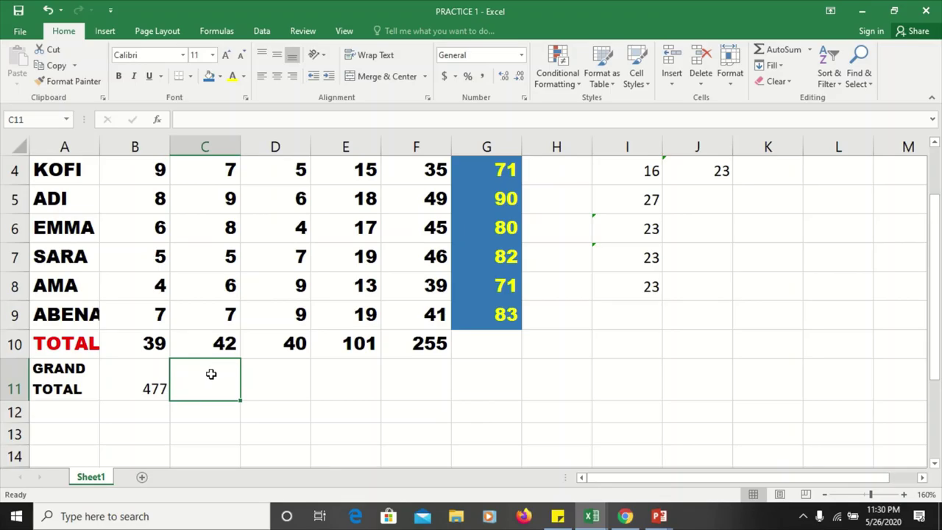
Enter =SUM(G4:G9) in C11 for 477 and compare it with B11's formula
text(=s)
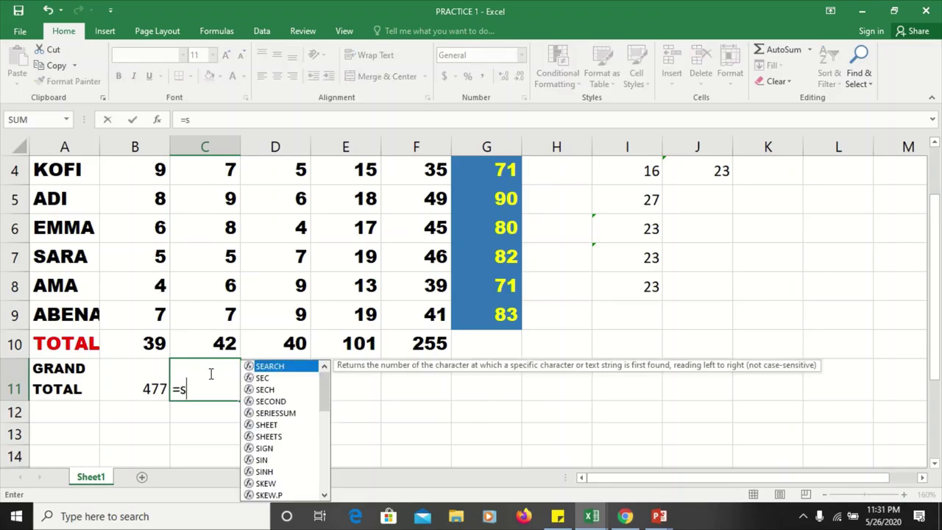
text(um)
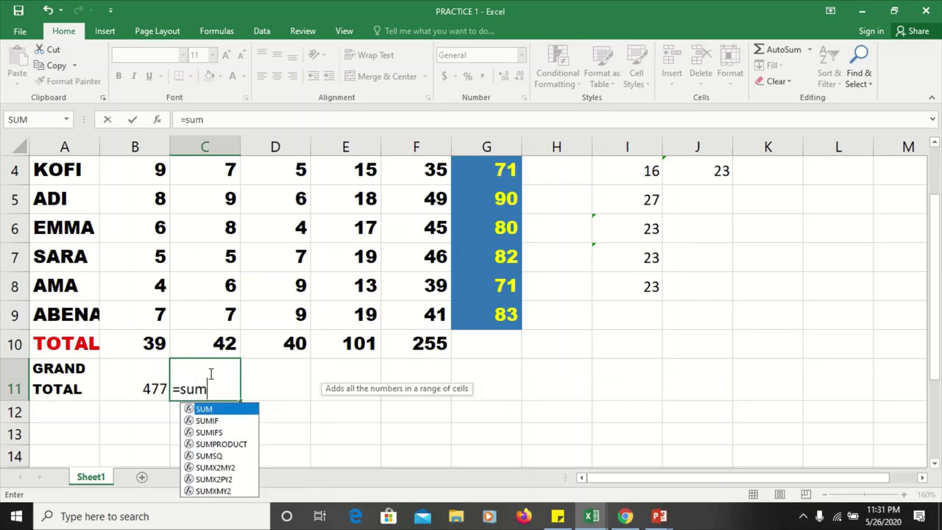
text(()
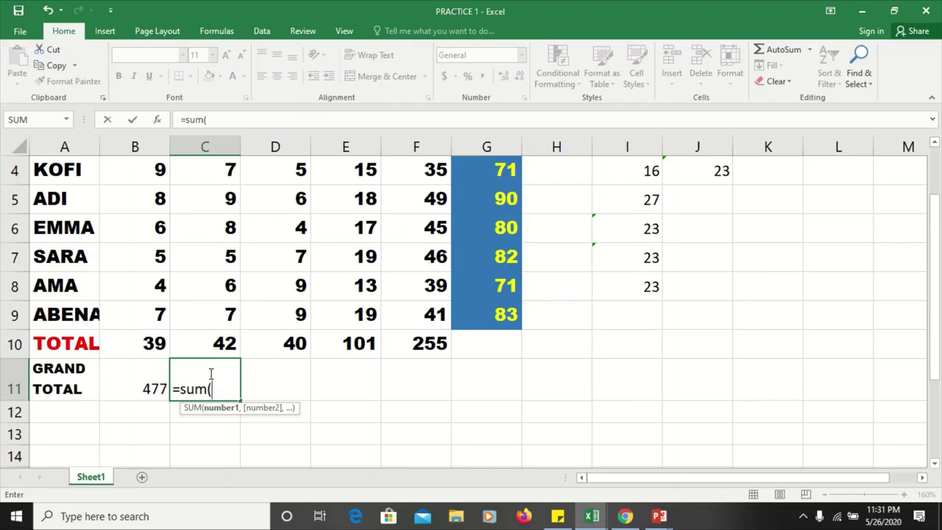
text(g)
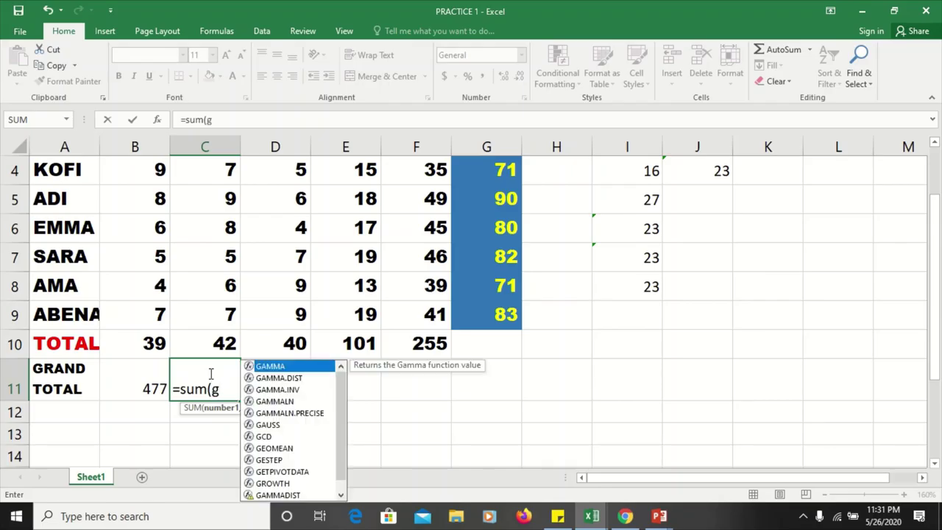
text(4:)
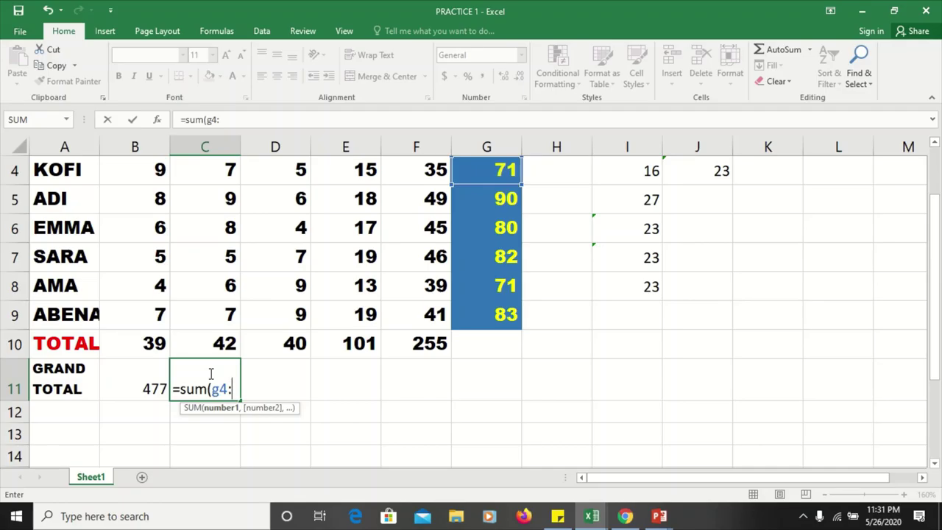
text(g)
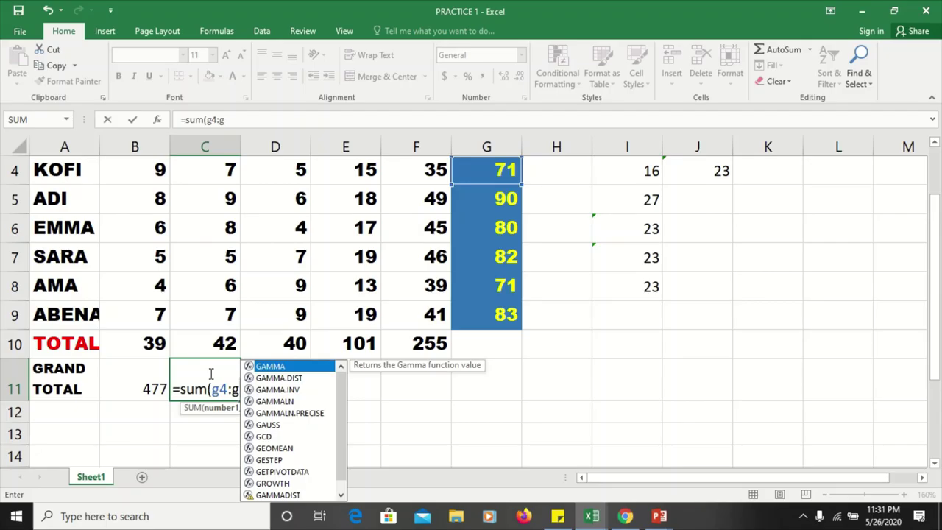
text(9)
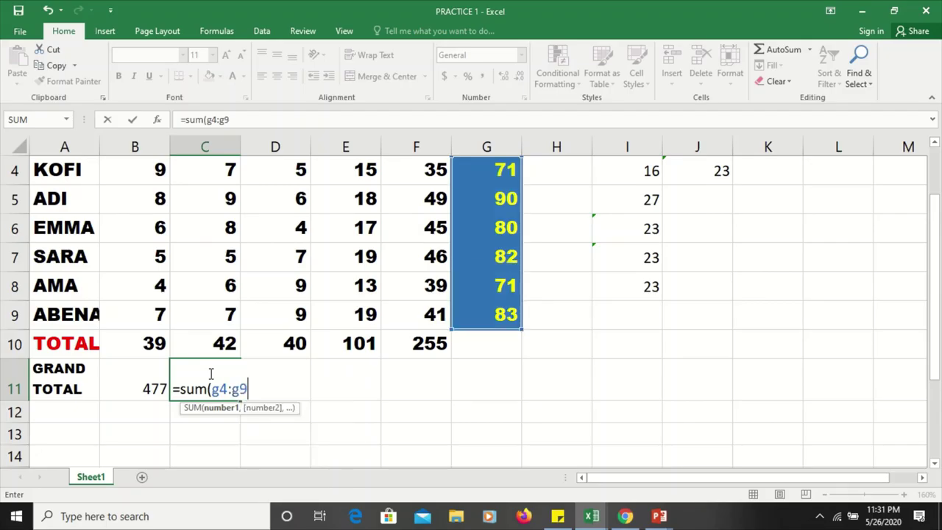
key(Return)
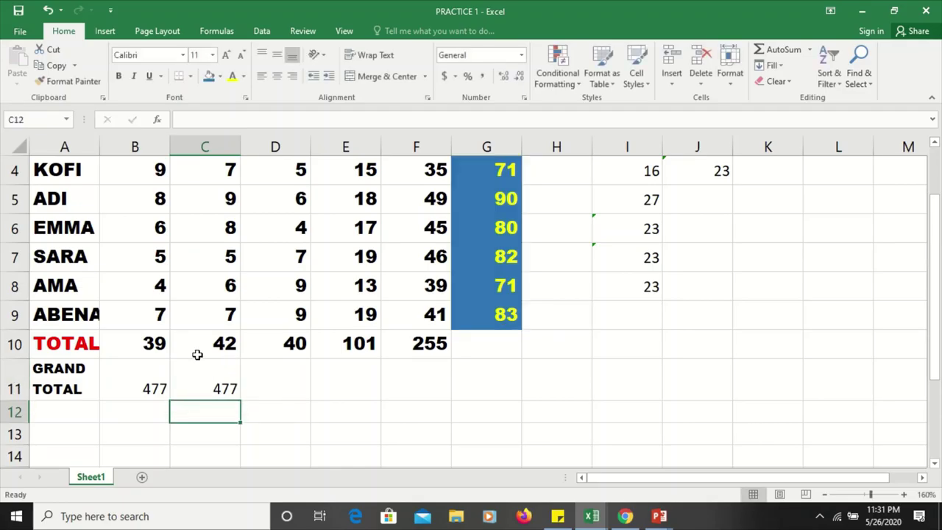
click(148, 389)
click(187, 390)
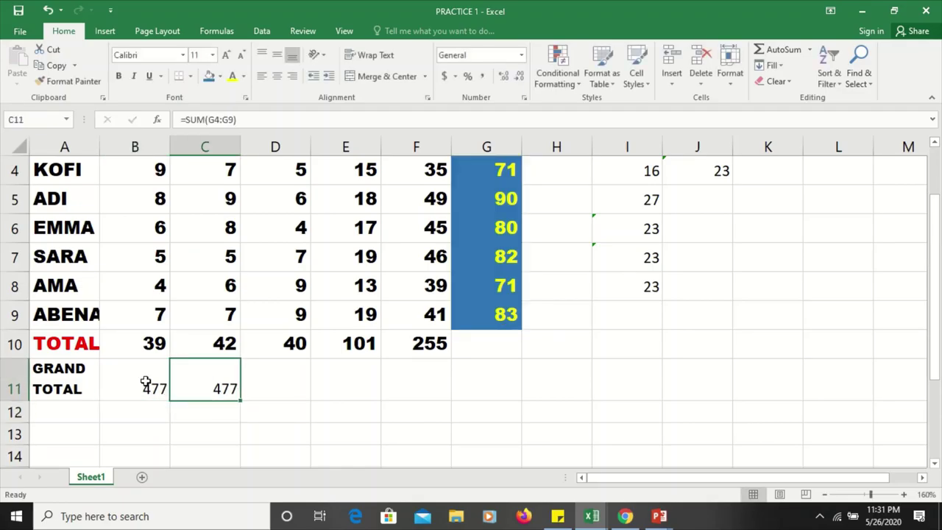
click(151, 389)
click(217, 390)
click(279, 391)
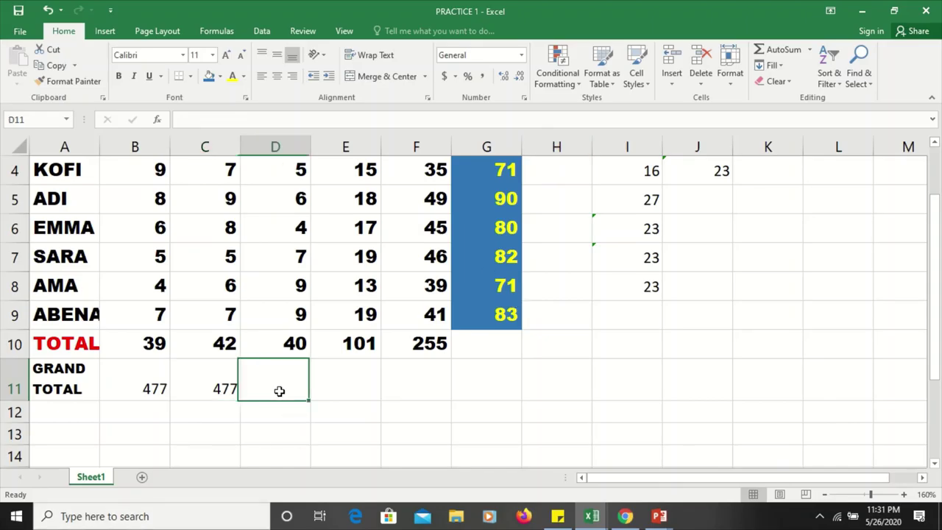
click(340, 388)
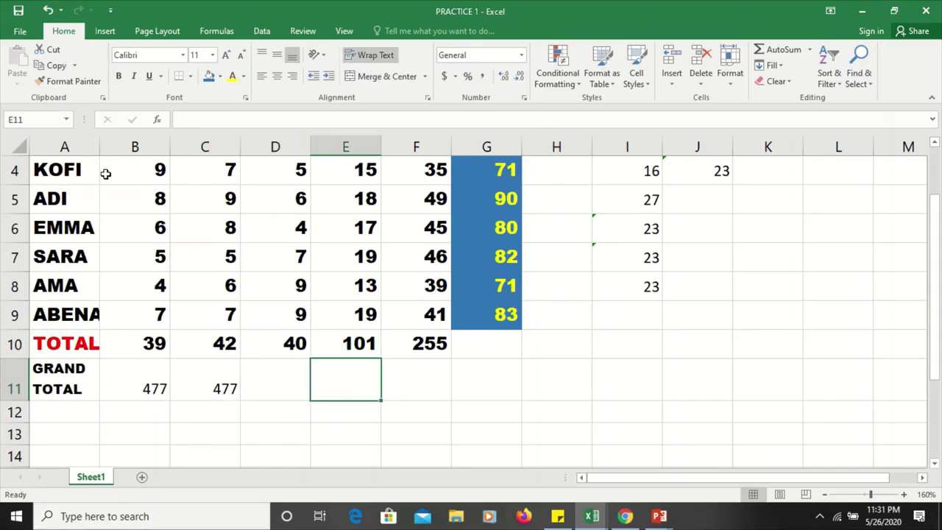
scroll(140, 265, up, 1)
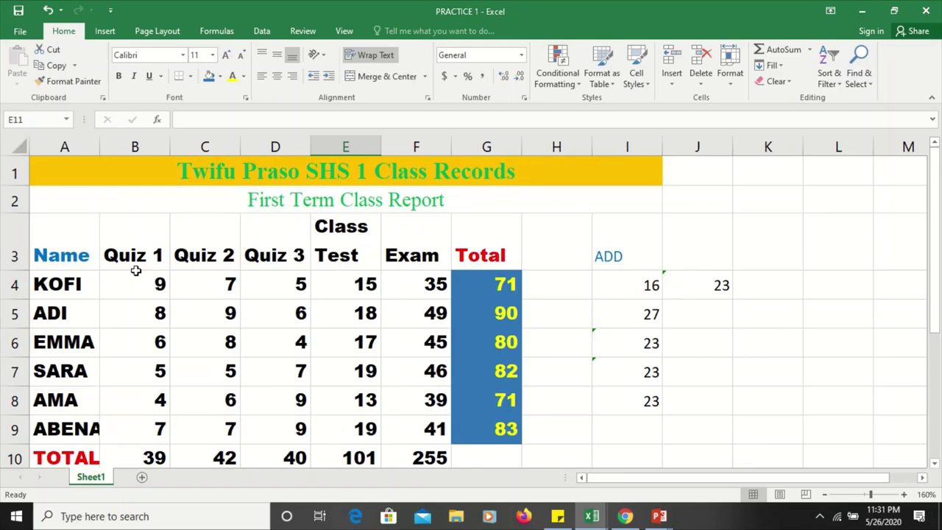
scroll(136, 265, down, 1)
scroll(134, 261, up, 1)
scroll(313, 400, down, 1)
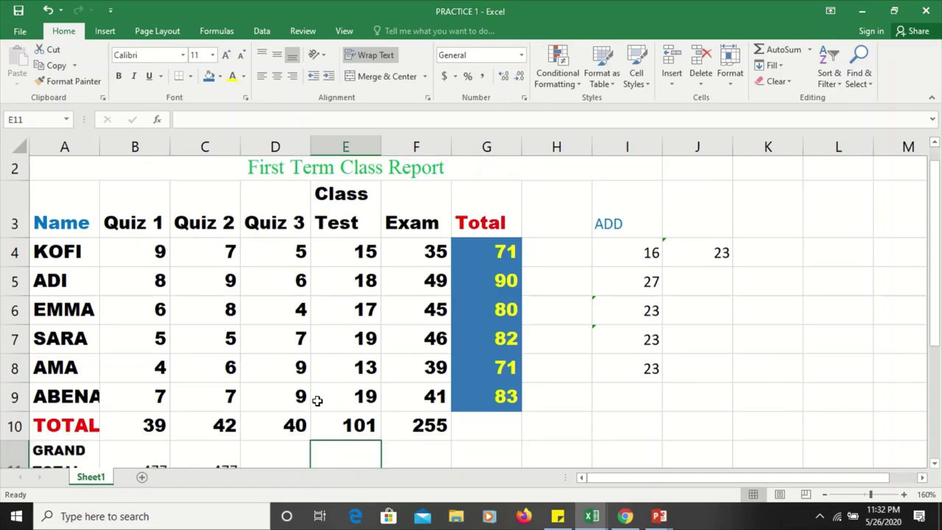
click(282, 385)
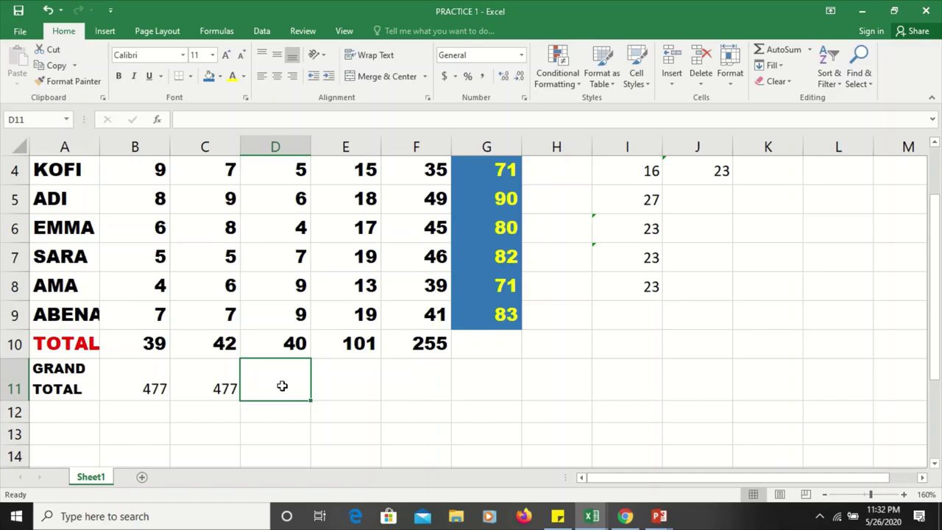
Enter =SUM(B4:F9) in D11 to total every score as 477
text(=s)
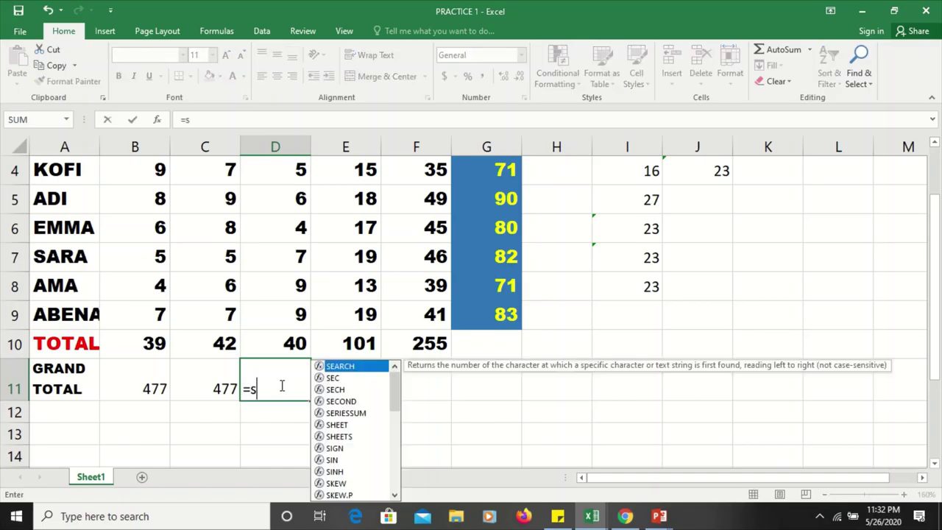
text(um()
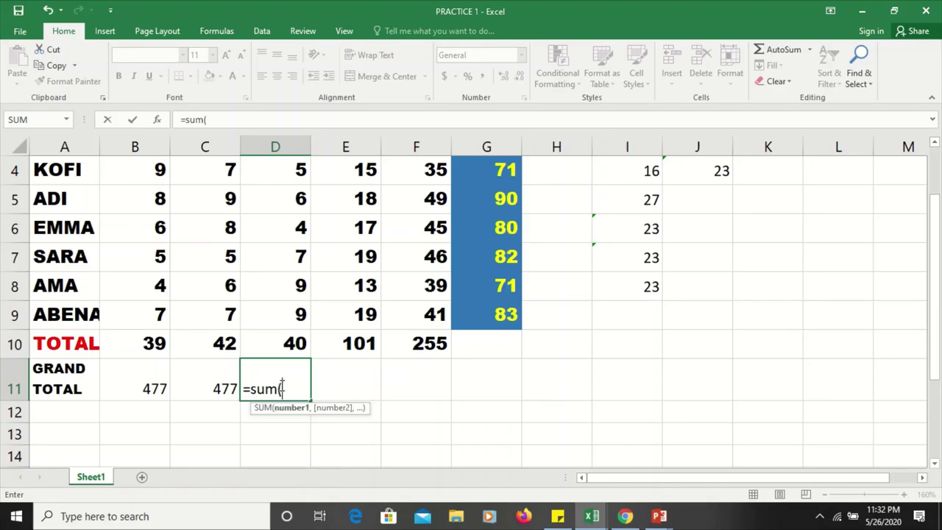
text(b)
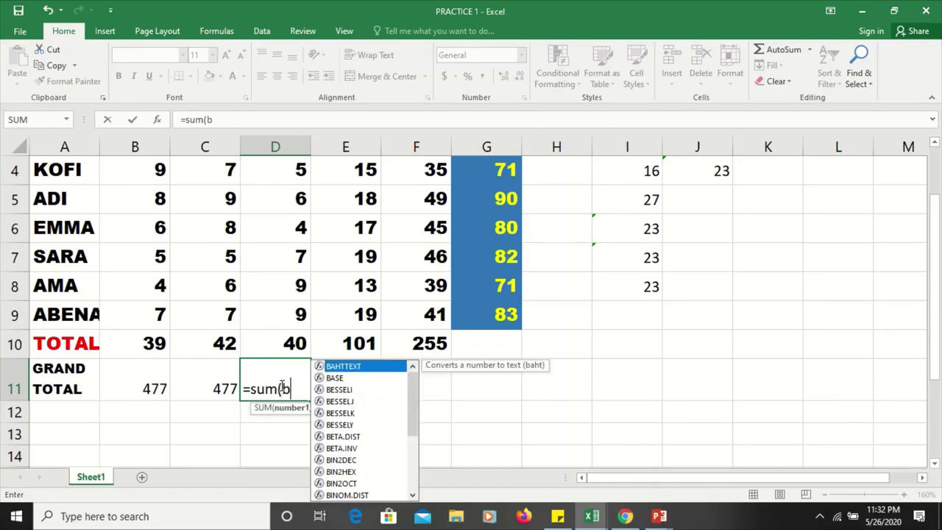
text(4:)
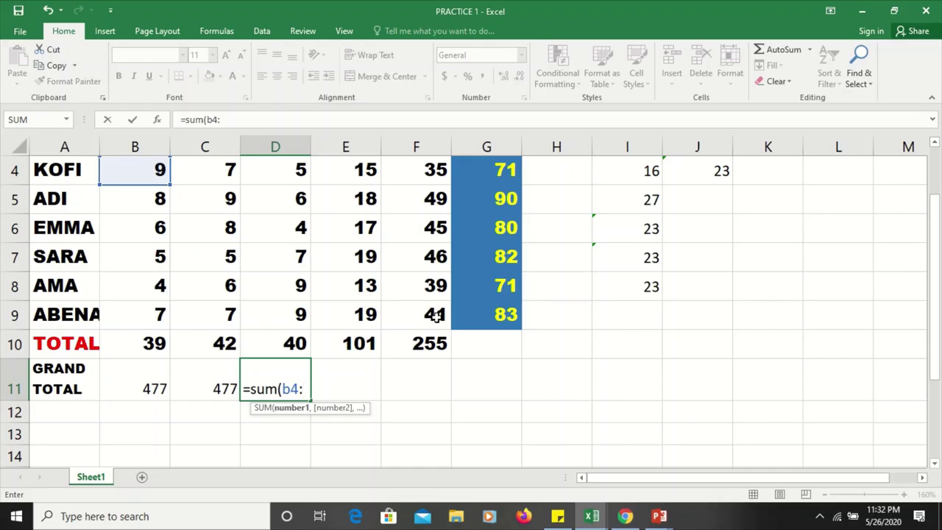
text(f)
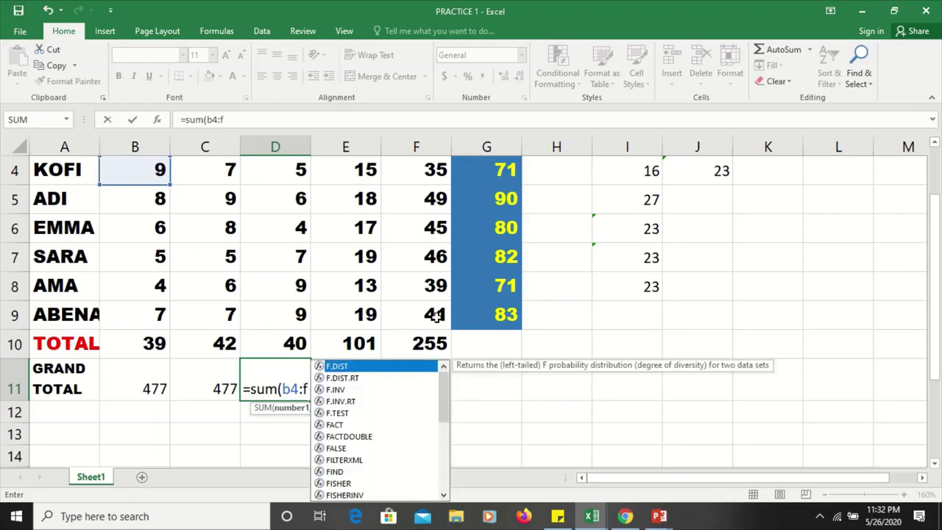
text(9)
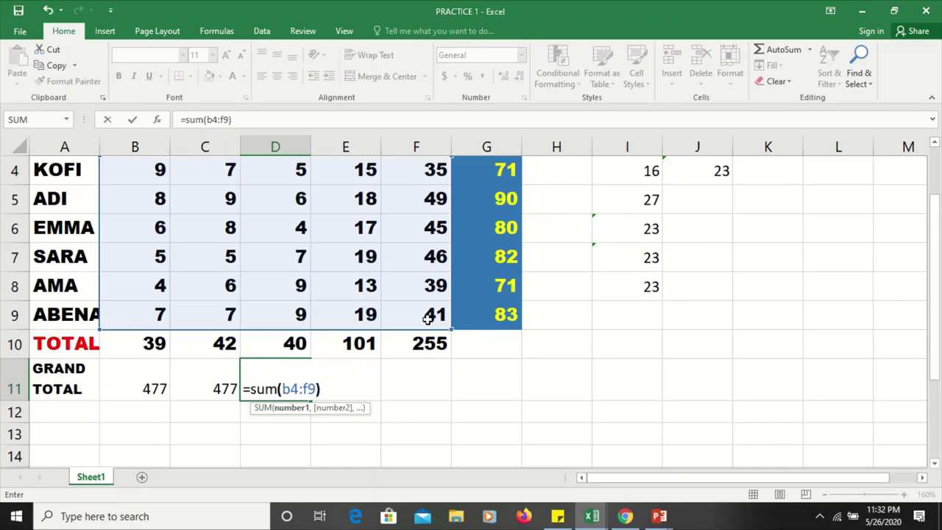
key(Return)
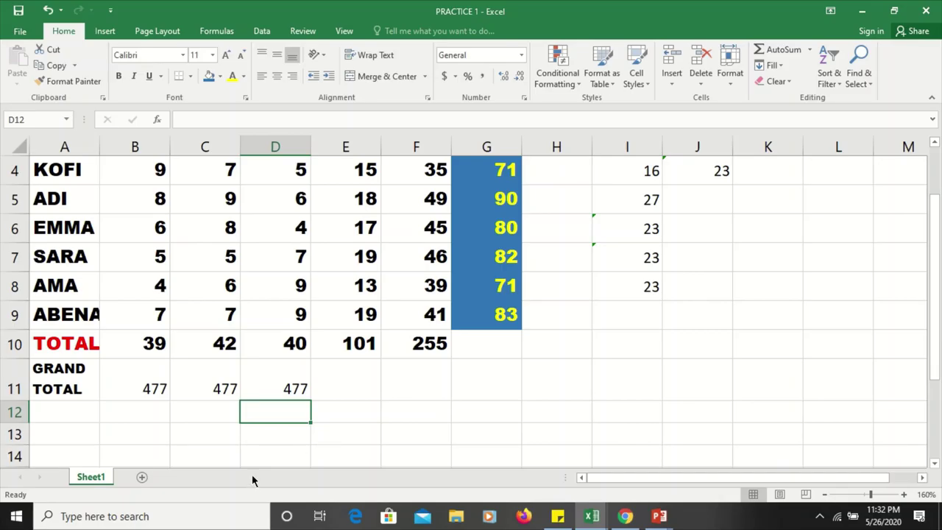
click(351, 393)
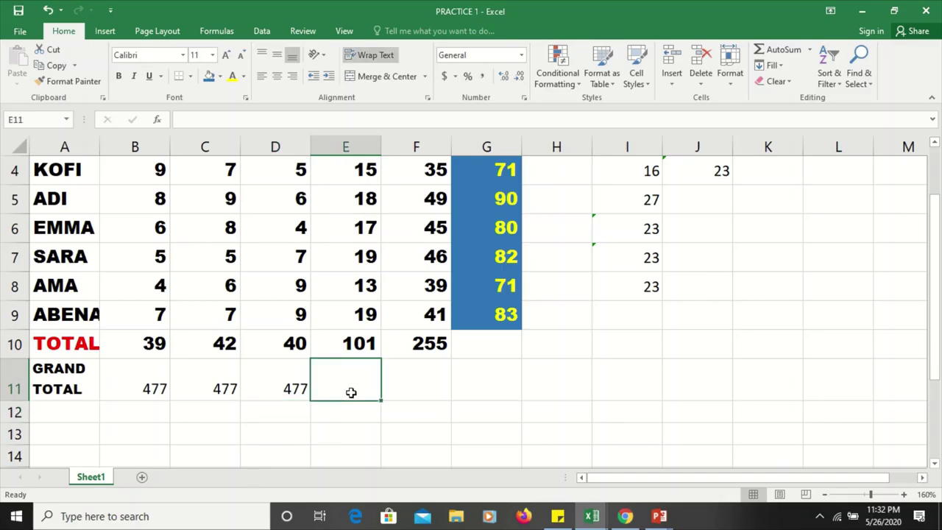
Start =SUM( in E11 and add row 4's scores B4 through F4 individually
text(=s)
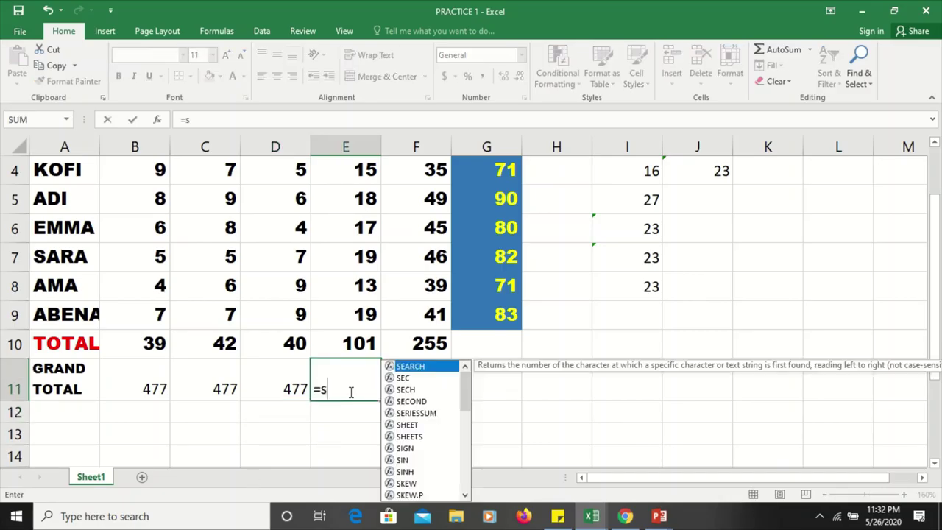
text(um)
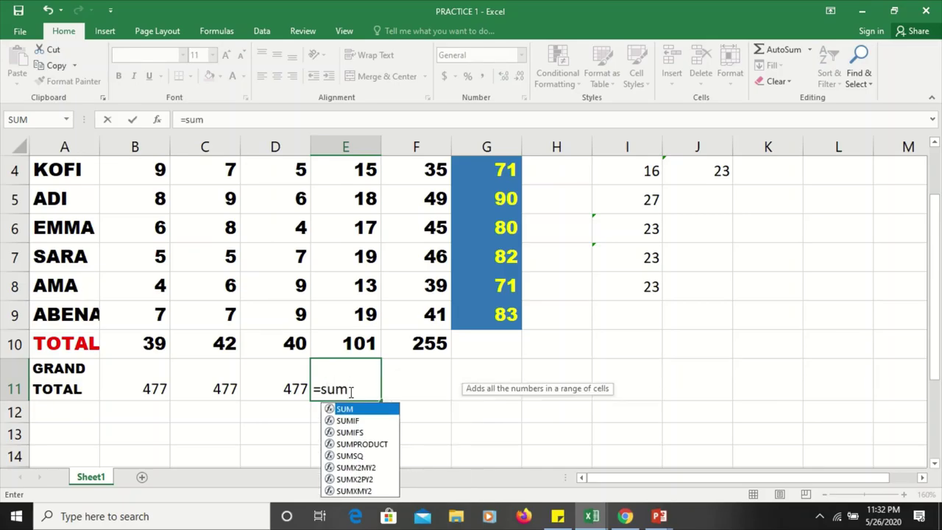
text(()
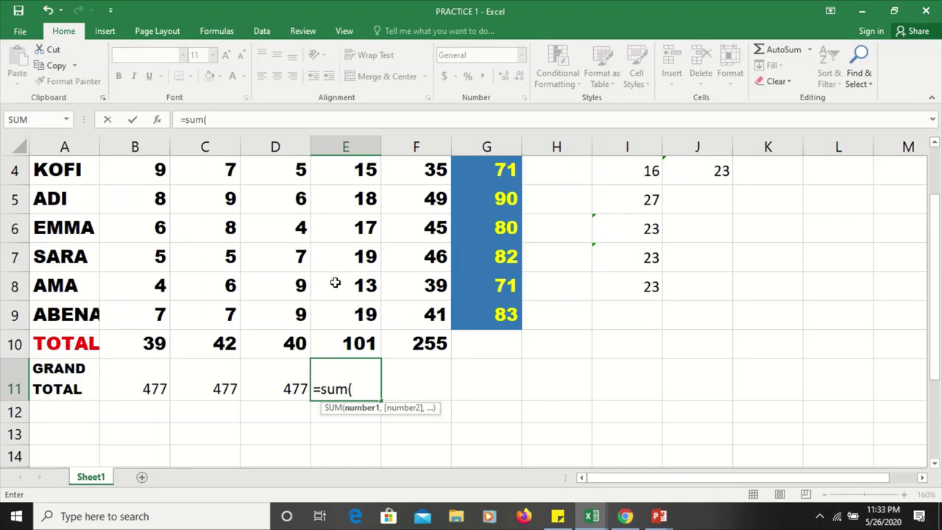
click(170, 170)
click(158, 173)
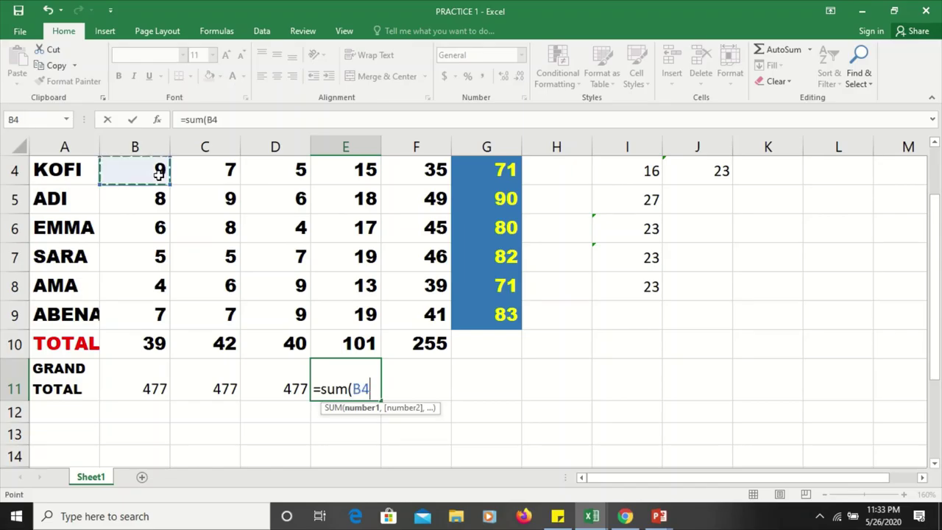
text(,)
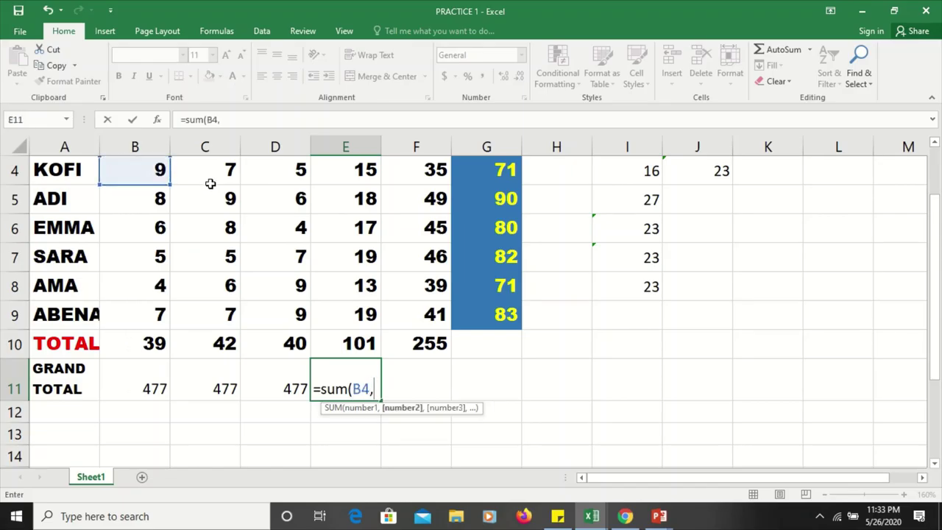
click(212, 180)
text(,)
click(289, 170)
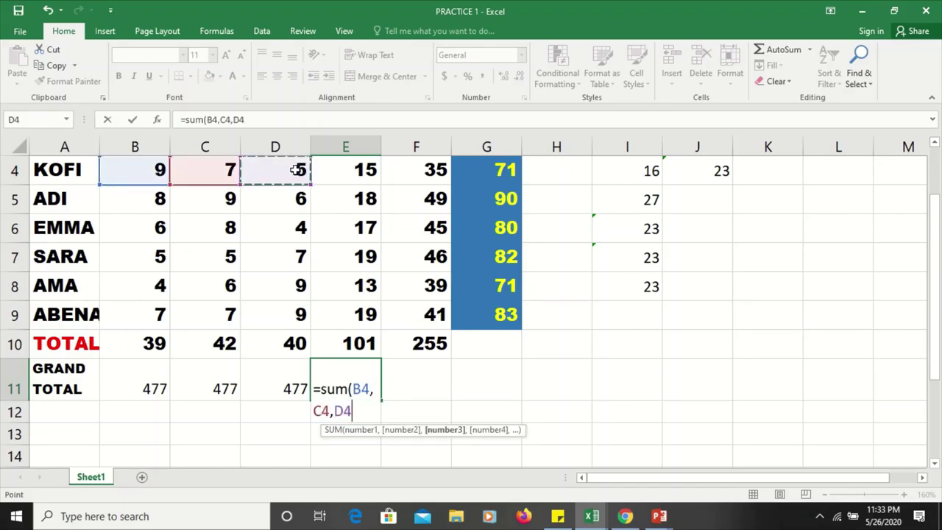
text(,)
click(372, 178)
text(,)
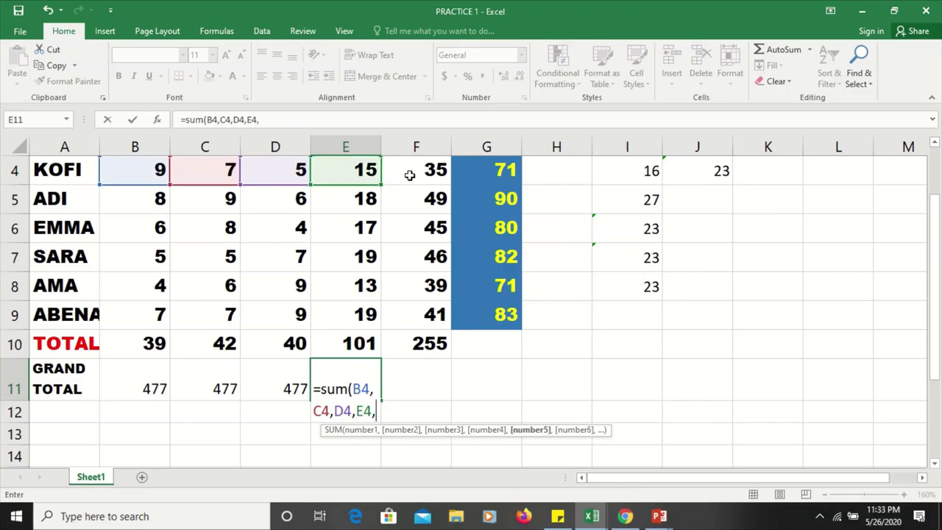
click(410, 175)
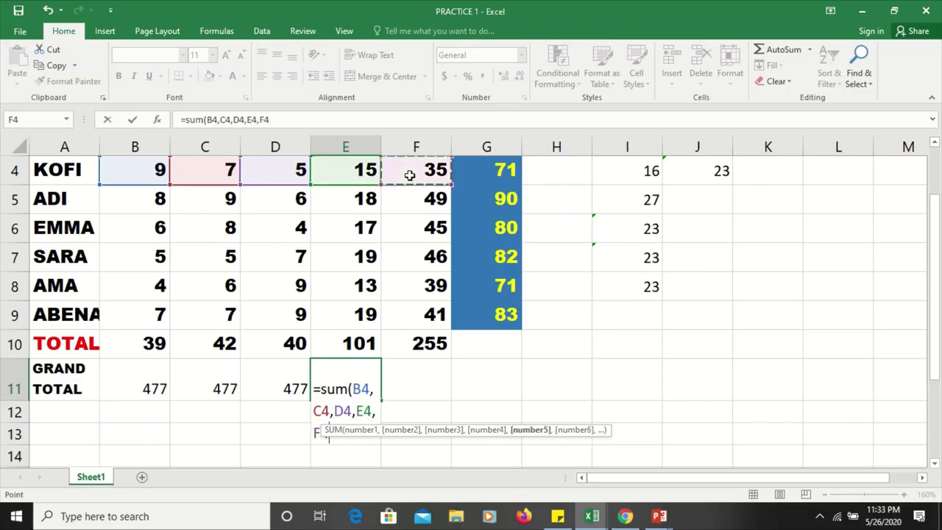
text(,)
Add row 5's scores B5 through F5 to the formula, comma-separated
click(150, 206)
text(,)
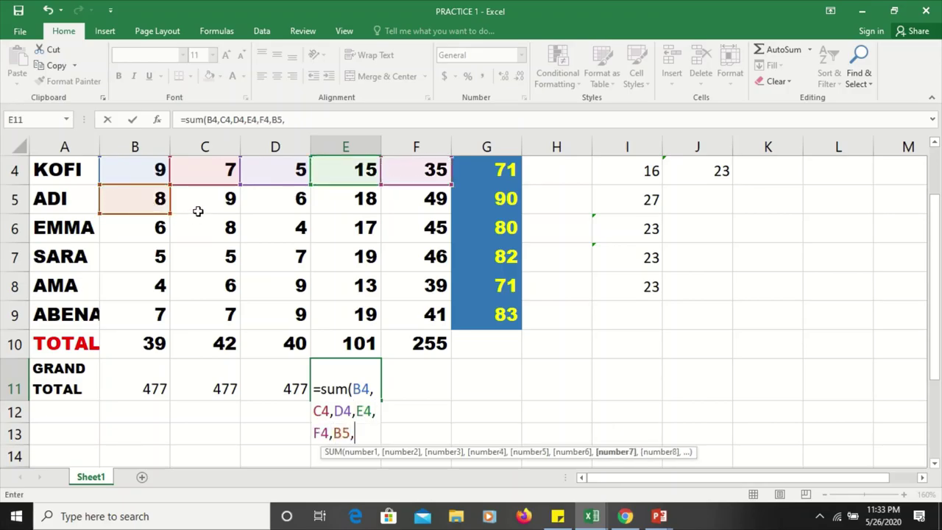
click(199, 211)
text(,)
click(291, 206)
text(,)
click(358, 219)
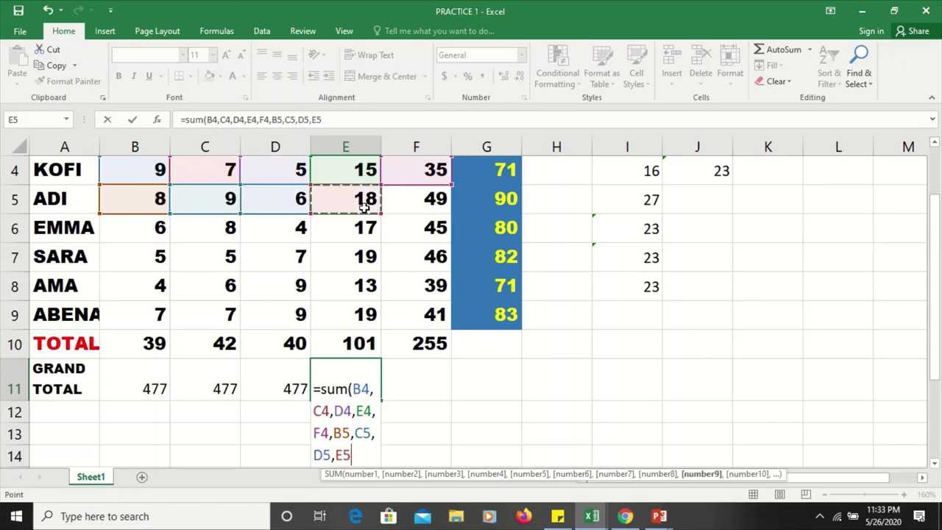
text(,)
click(440, 210)
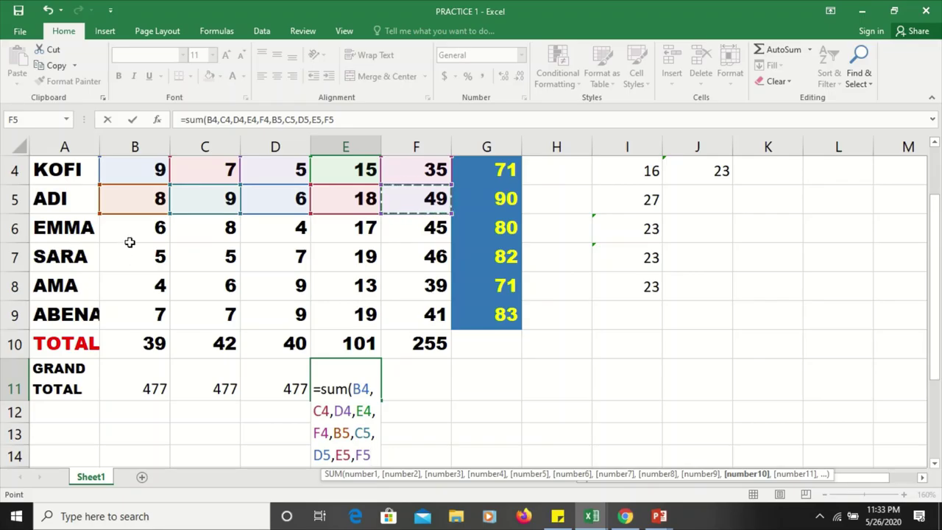
text(,)
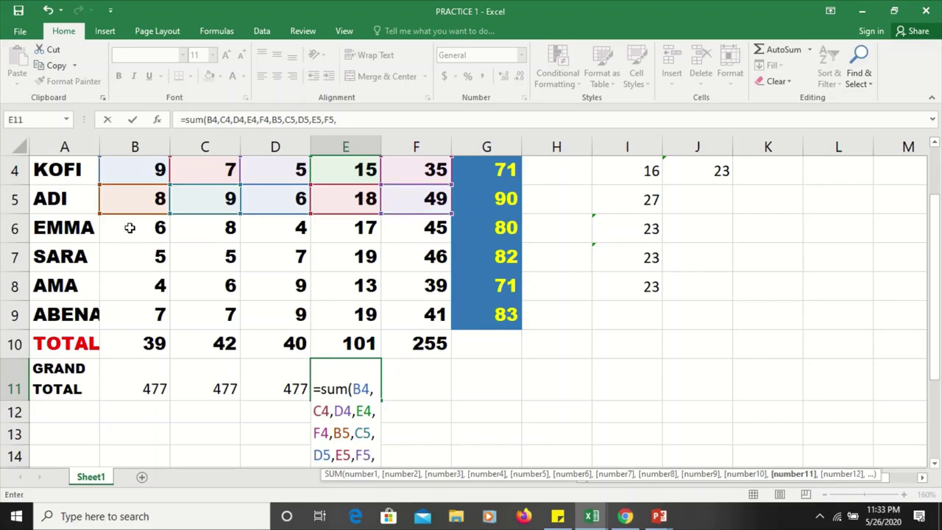
Add row 6's scores B6 through F6 to the E11 formula
click(129, 228)
click(205, 236)
text(,)
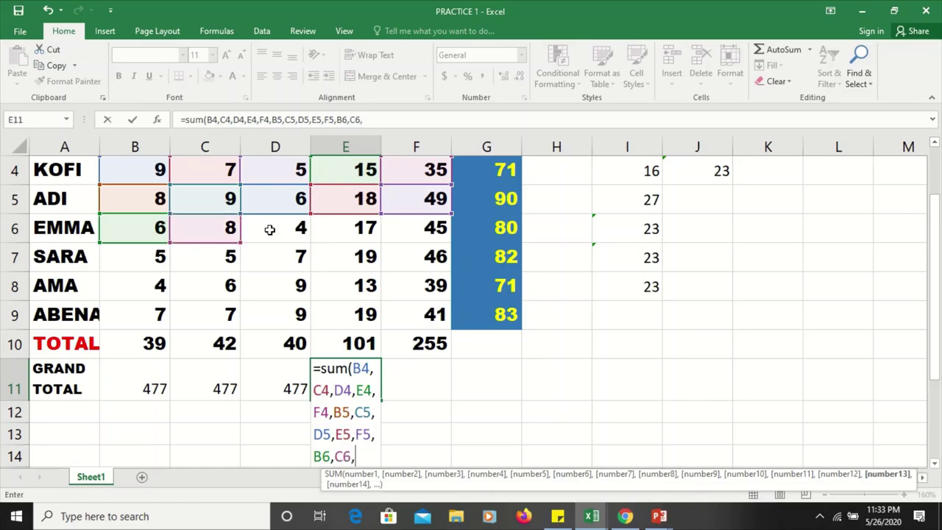
click(270, 230)
text(,)
click(343, 229)
text(,)
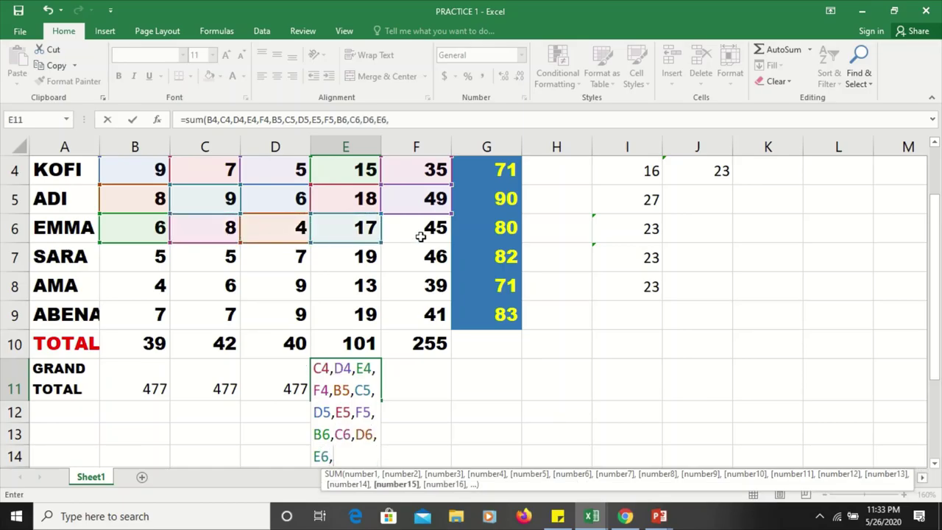
click(421, 233)
text(,)
Add row 7's scores B7 through F7 to the formula
click(154, 257)
text(,)
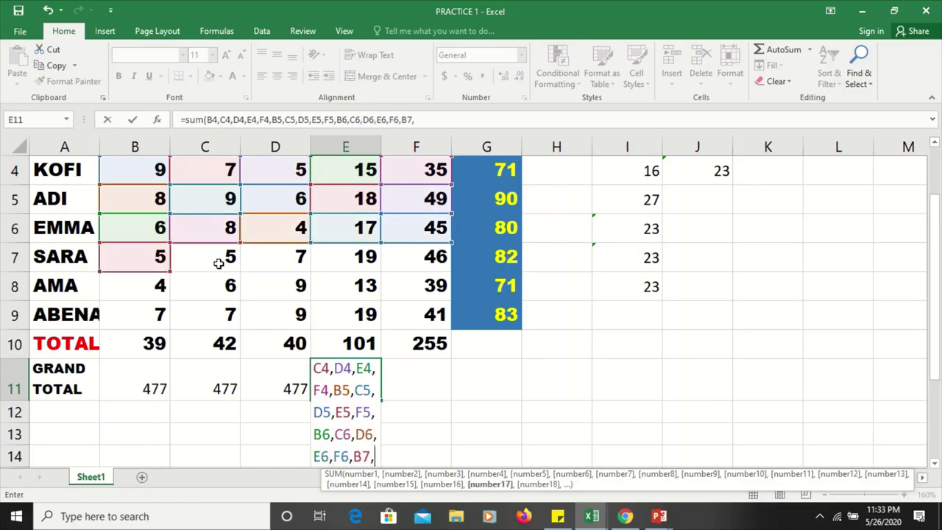
click(222, 261)
text(,)
click(298, 262)
text(,)
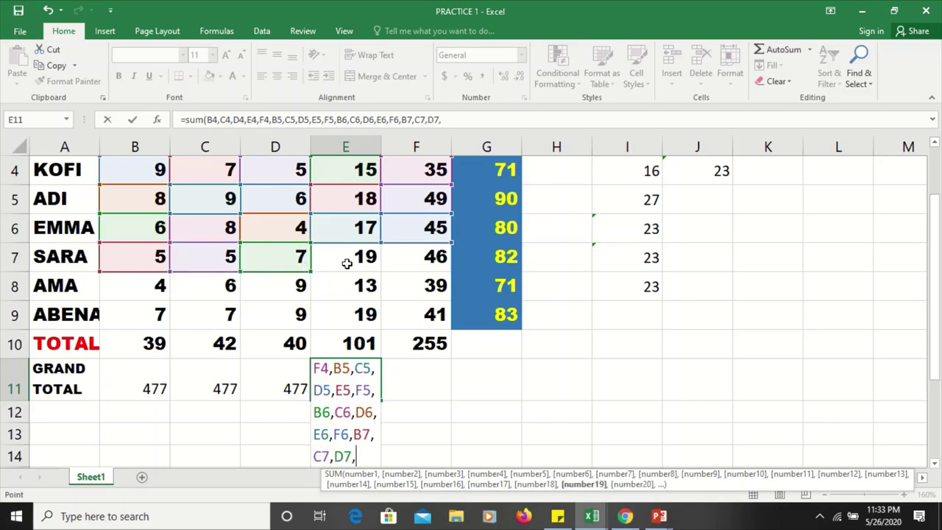
click(346, 259)
text(,)
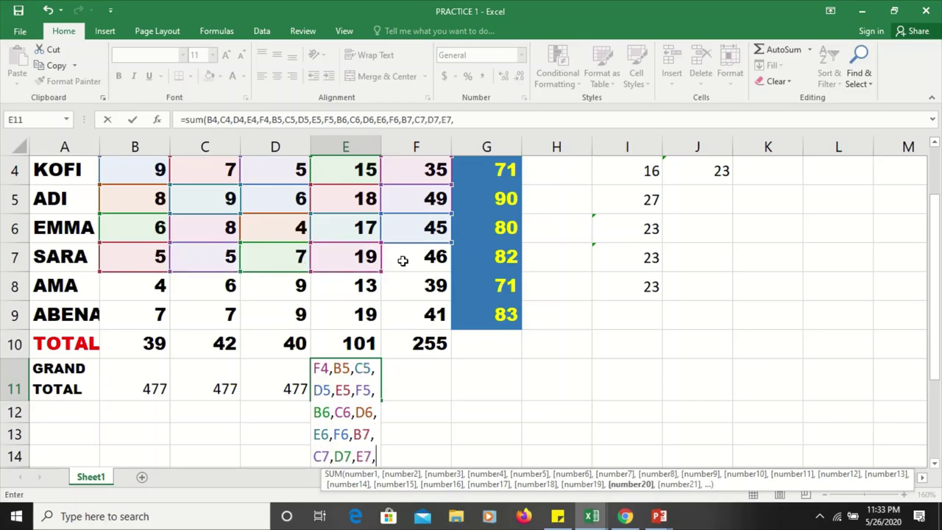
click(402, 260)
text(,)
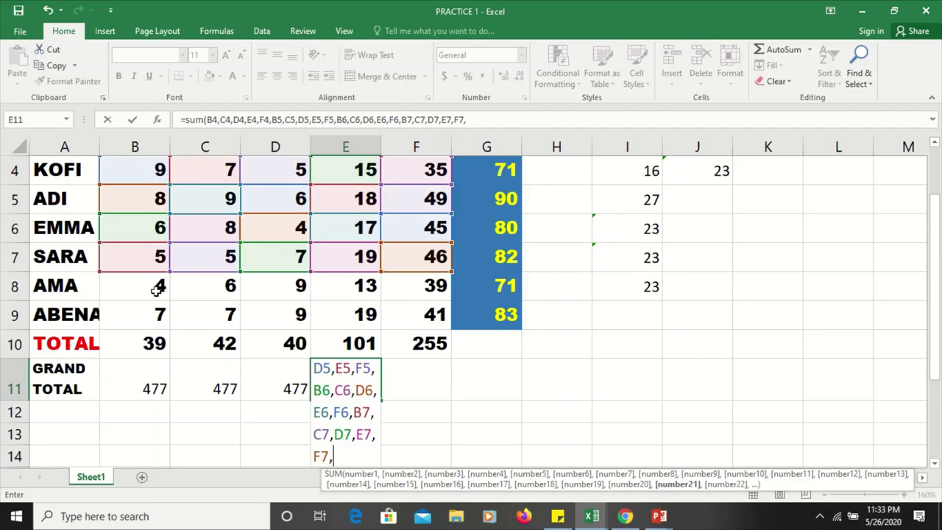
Add the remaining row 8 and 9 scores through F9 and commit the E11 formula
click(158, 287)
text(,)
click(221, 286)
text(,)
click(320, 285)
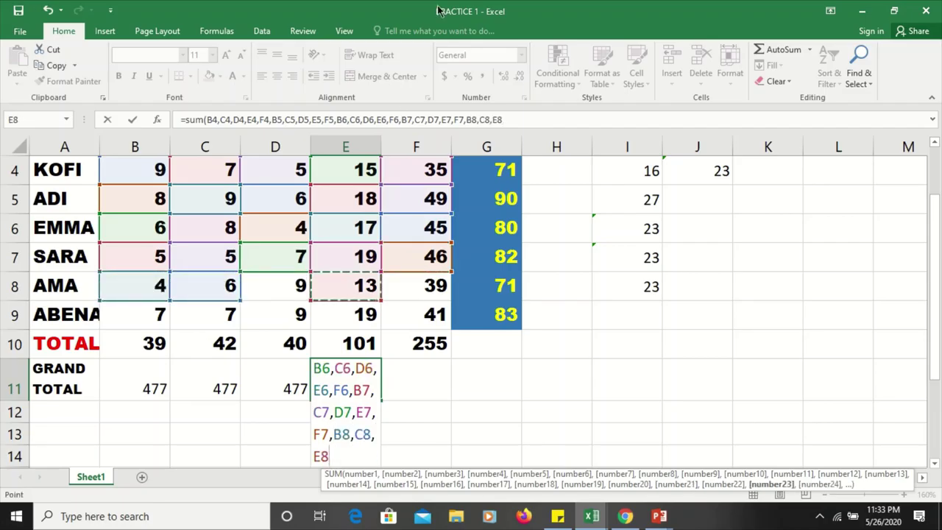
mouse_move(423, 22)
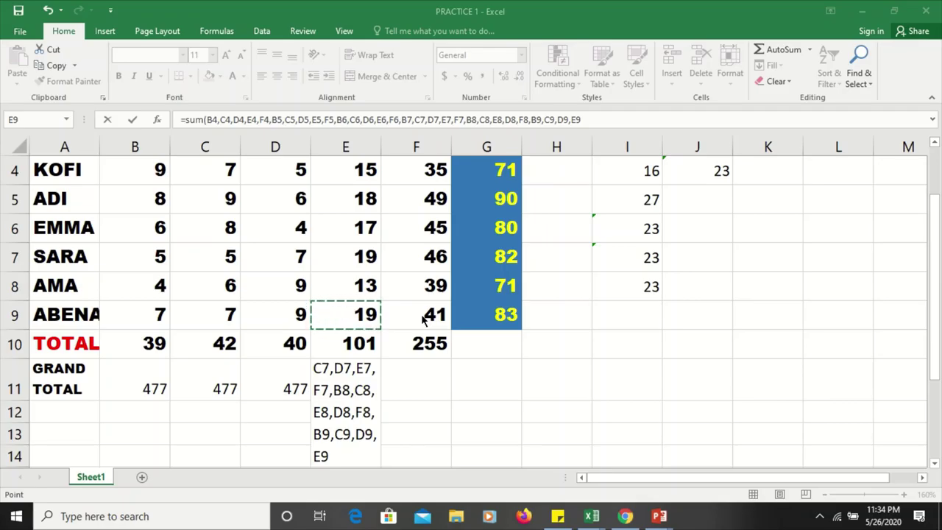
click(334, 456)
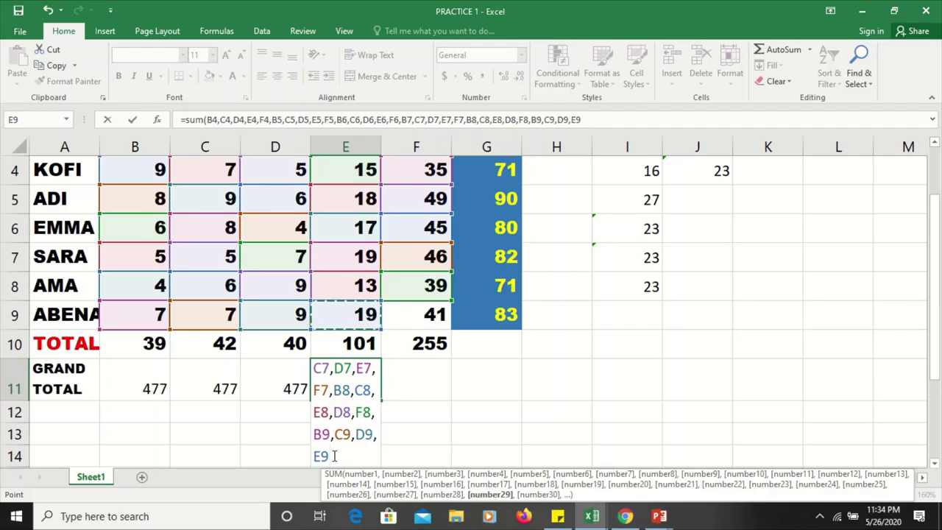
text(,)
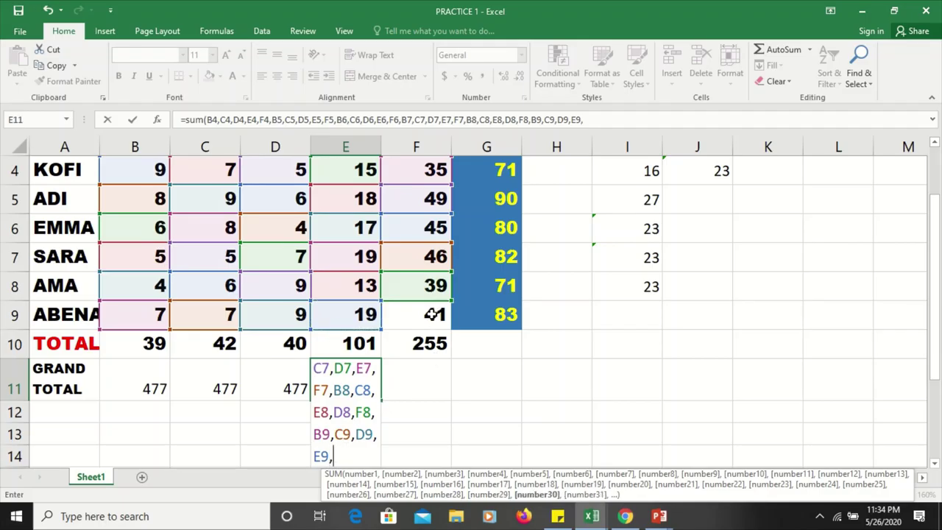
click(434, 315)
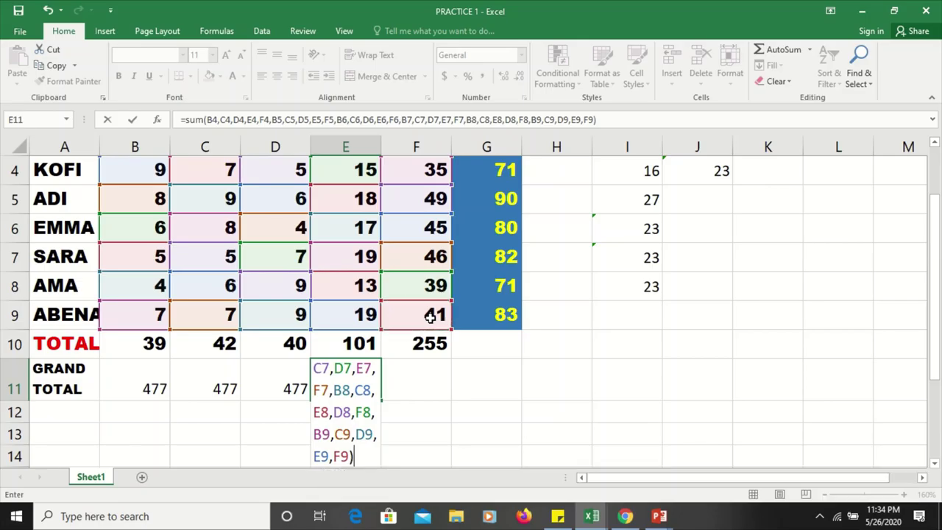
key(Return)
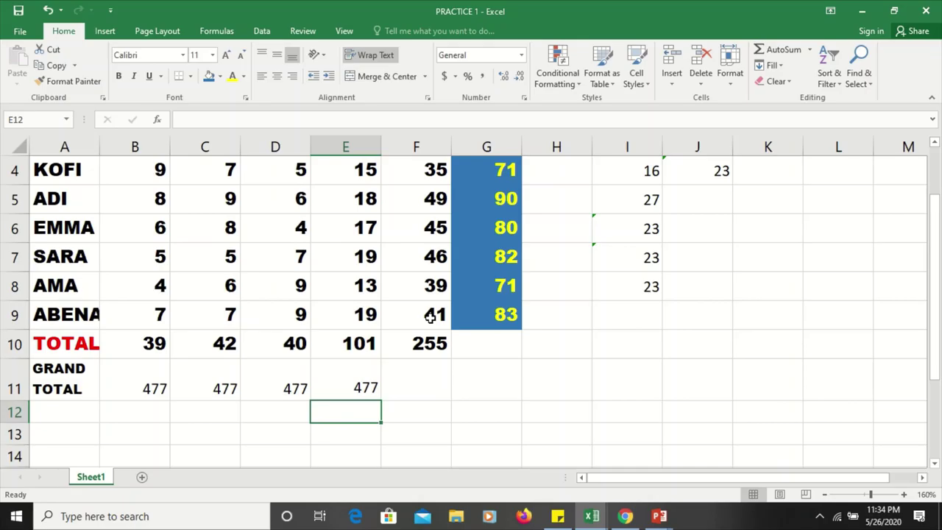
Try copying G9's formula down into G10, then clear G10 again
click(498, 337)
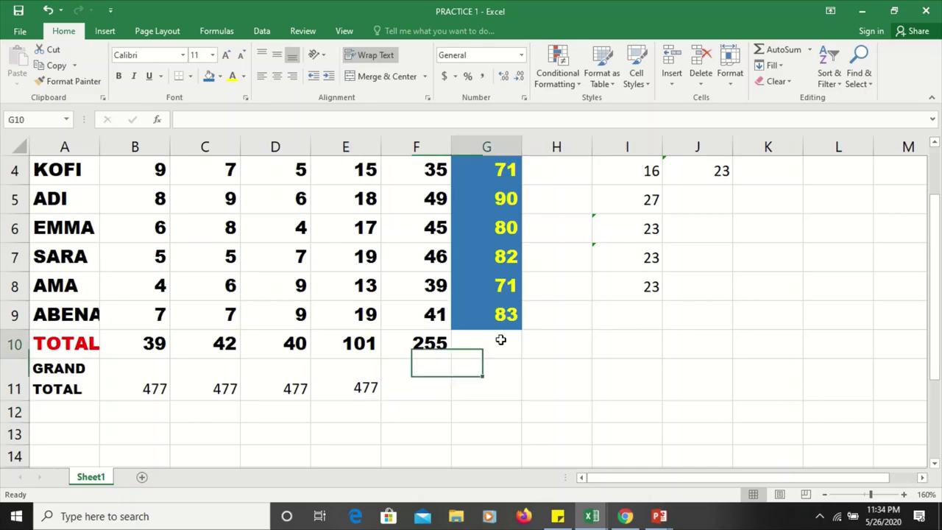
click(510, 319)
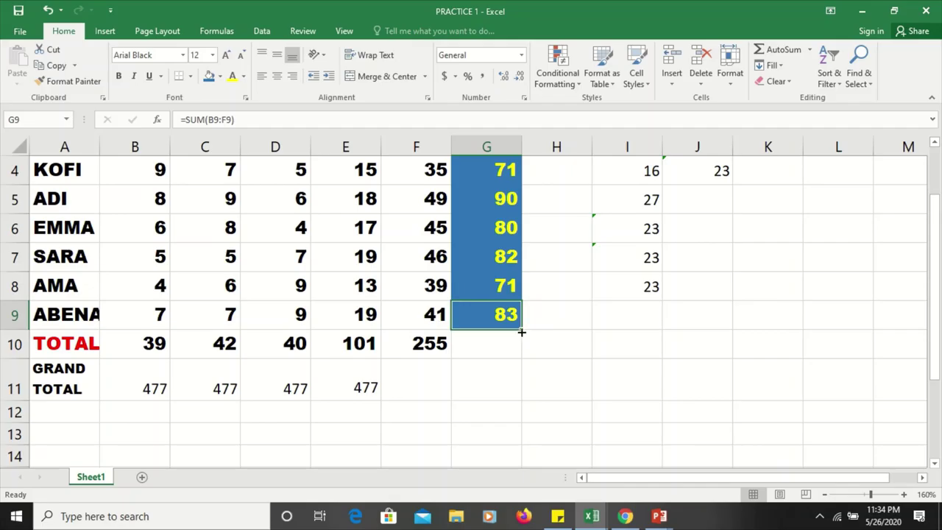
click(518, 336)
click(513, 321)
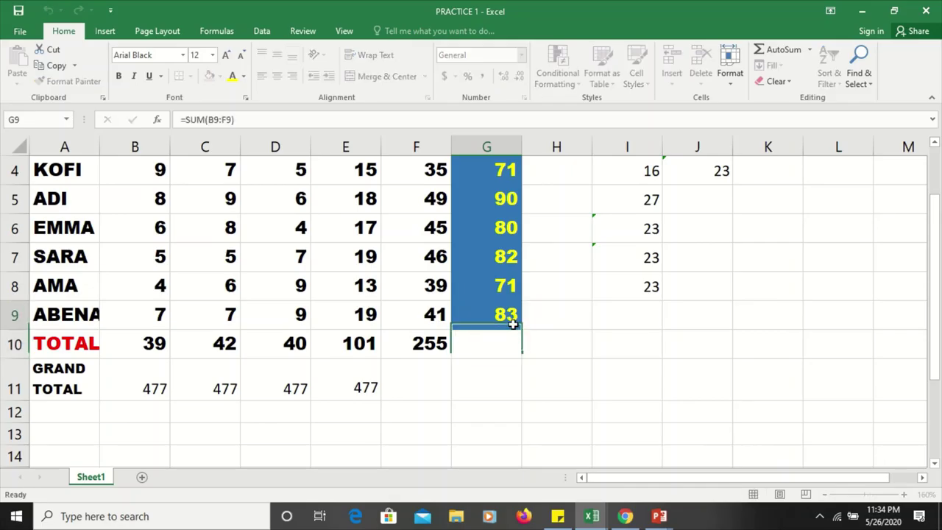
drag(520, 331, 520, 343)
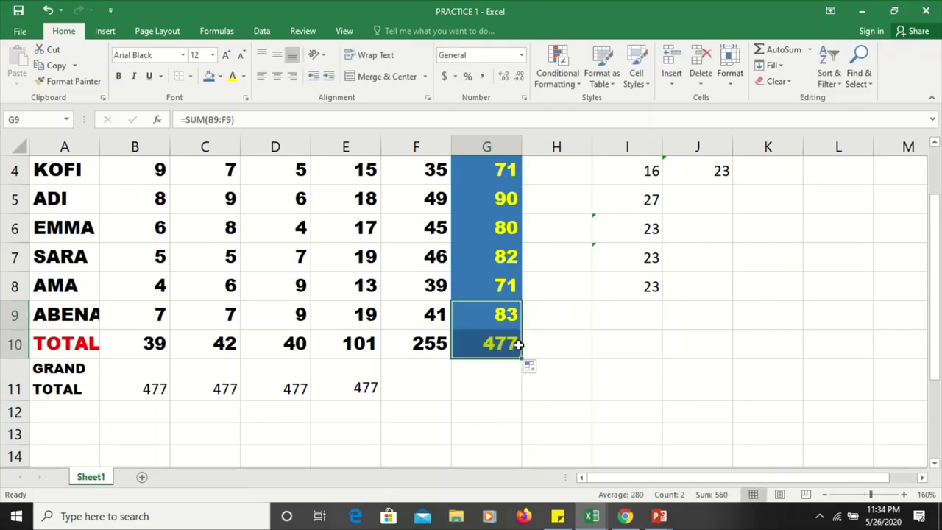
double_click(480, 389)
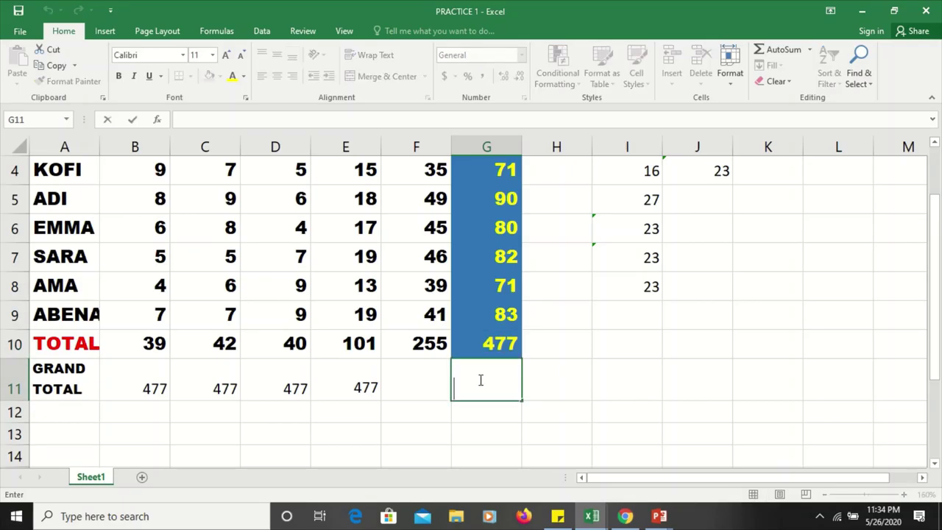
click(508, 352)
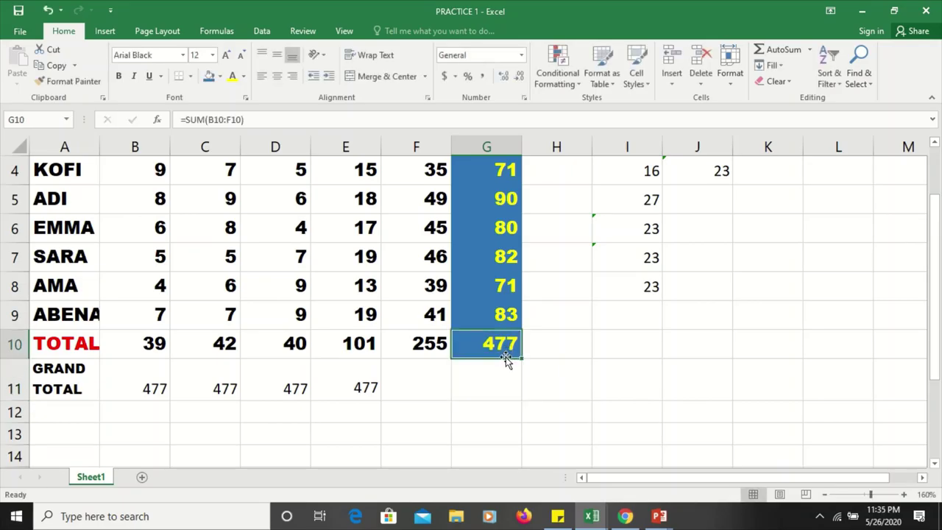
key(Delete)
Fill F10's SUM right into G10, producing =SUM(G4:G9) showing 477
click(448, 353)
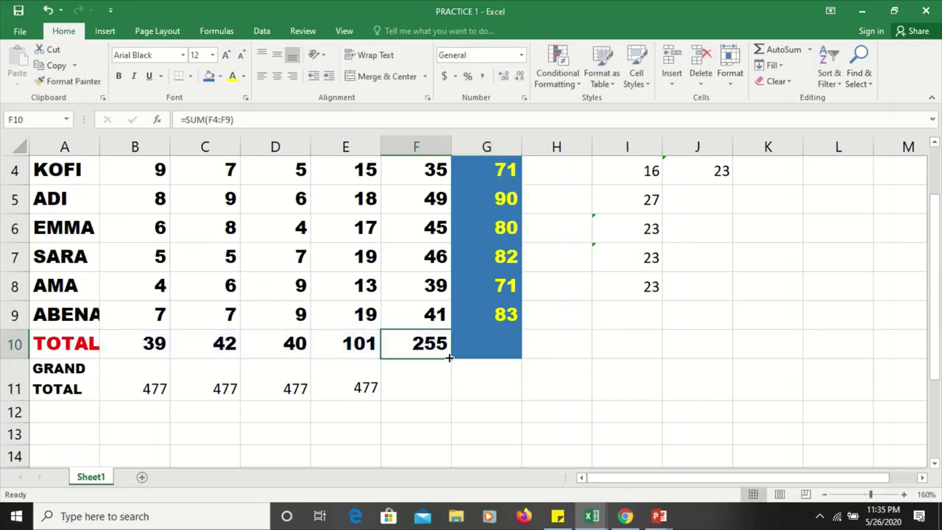
mouse_move(451, 358)
mouse_down()
mouse_move(435, 347)
mouse_move(453, 361)
mouse_up()
click(491, 353)
click(434, 349)
drag(455, 354, 440, 349)
drag(450, 358, 501, 347)
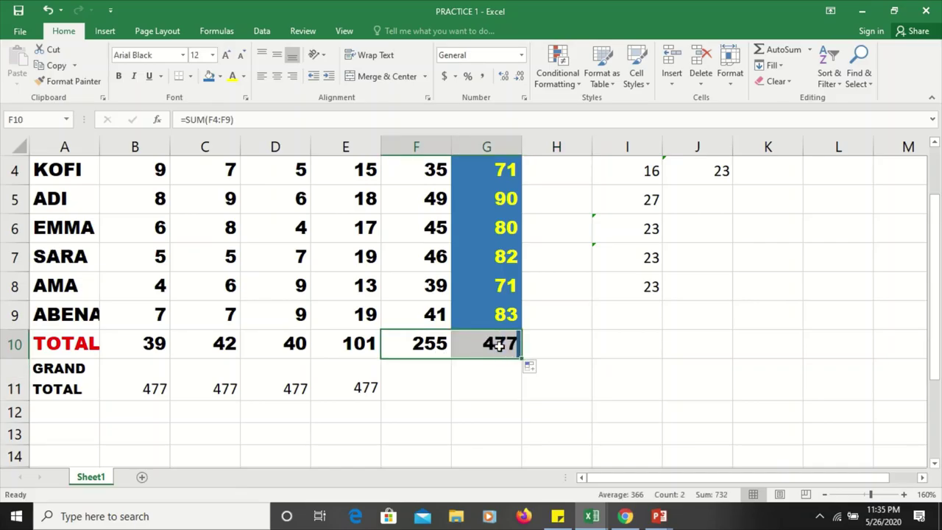
click(494, 386)
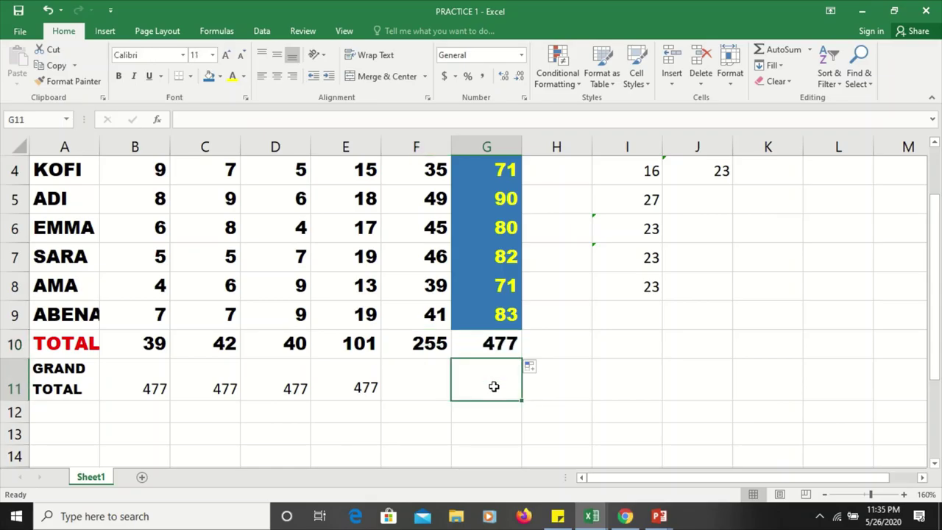
Rewrite G10 from =SUM(G4:G9) to =SUM(B4:F9), still totalling 477
click(496, 346)
double_click(497, 347)
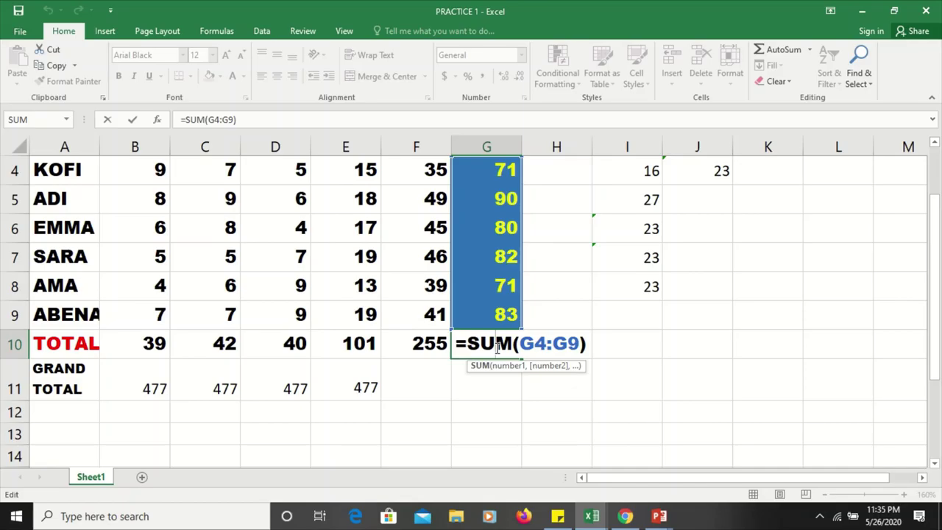
click(577, 344)
key(BackSpace)
key(BackSpace)
key(BackSpace)
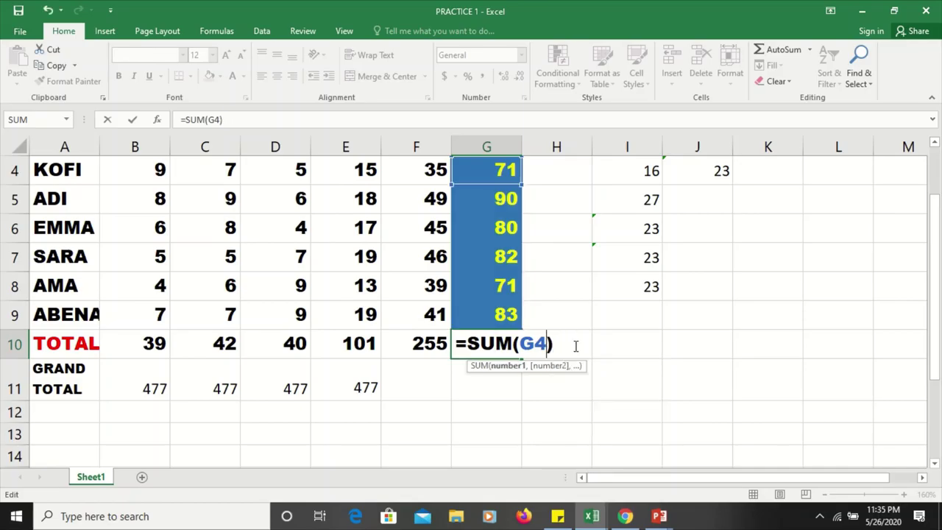
key(BackSpace)
key(BackSpace)
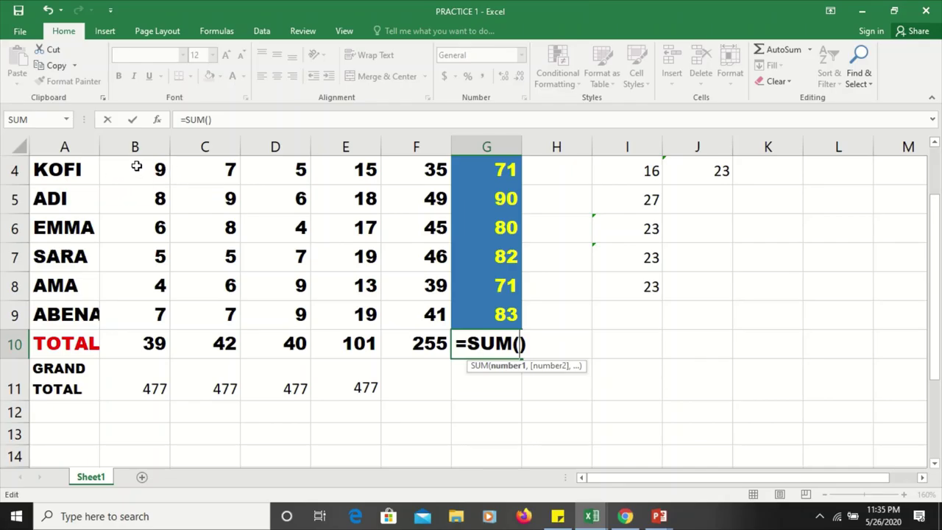
mouse_move(138, 170)
mouse_down()
mouse_move(343, 326)
mouse_move(407, 318)
mouse_up()
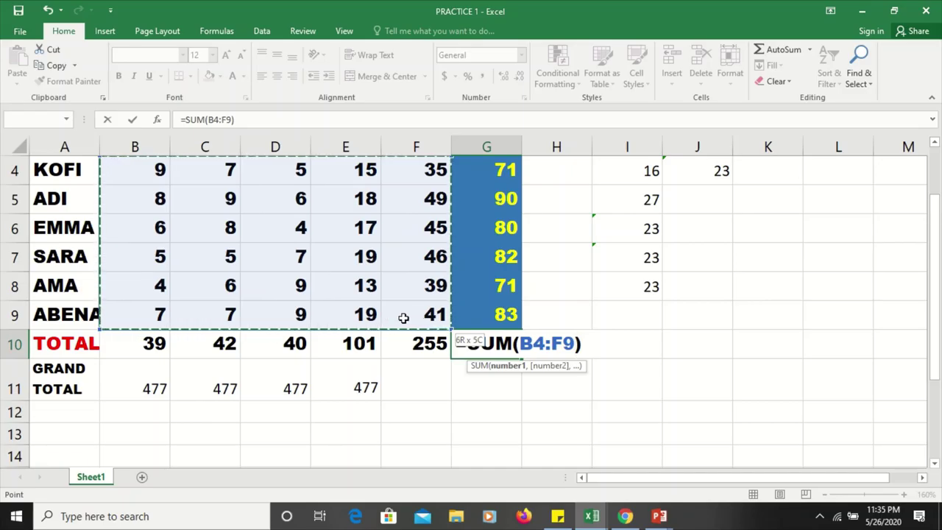
key(Return)
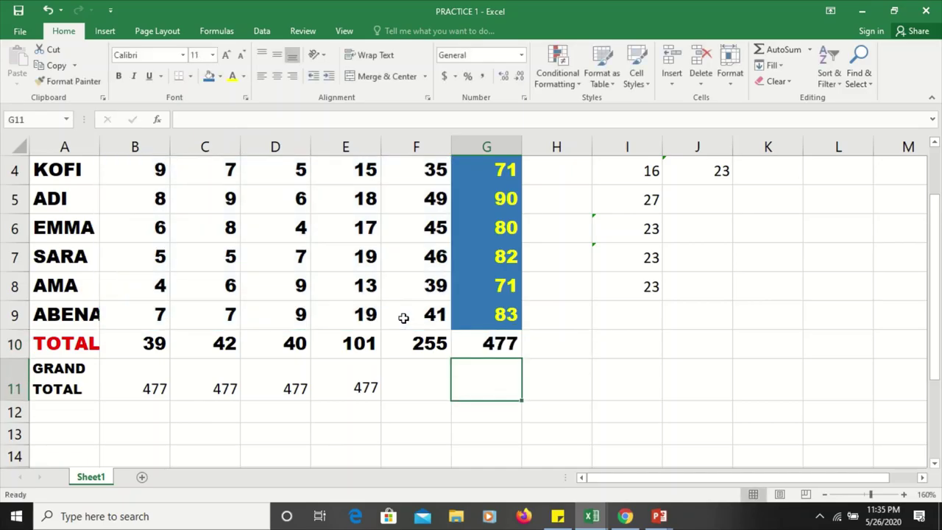
mouse_move(575, 509)
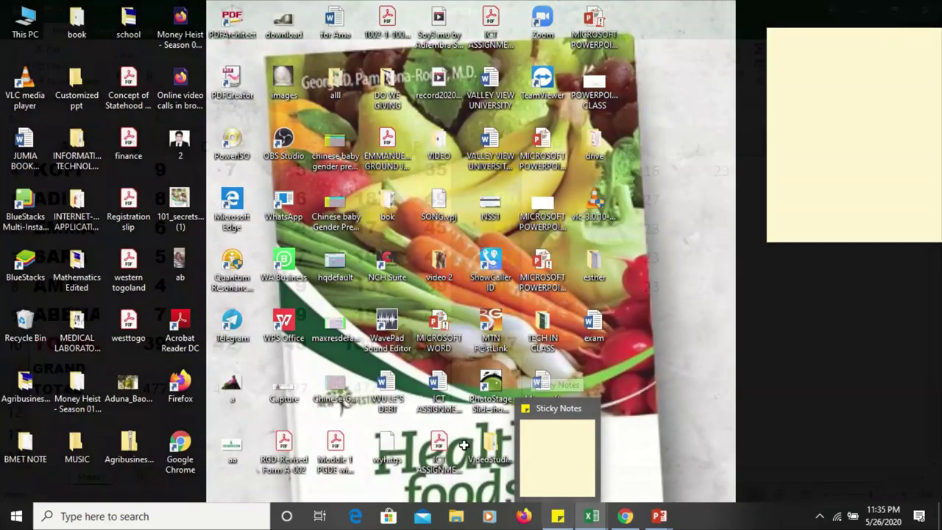
scroll(462, 330, up, 1)
scroll(462, 329, up, 1)
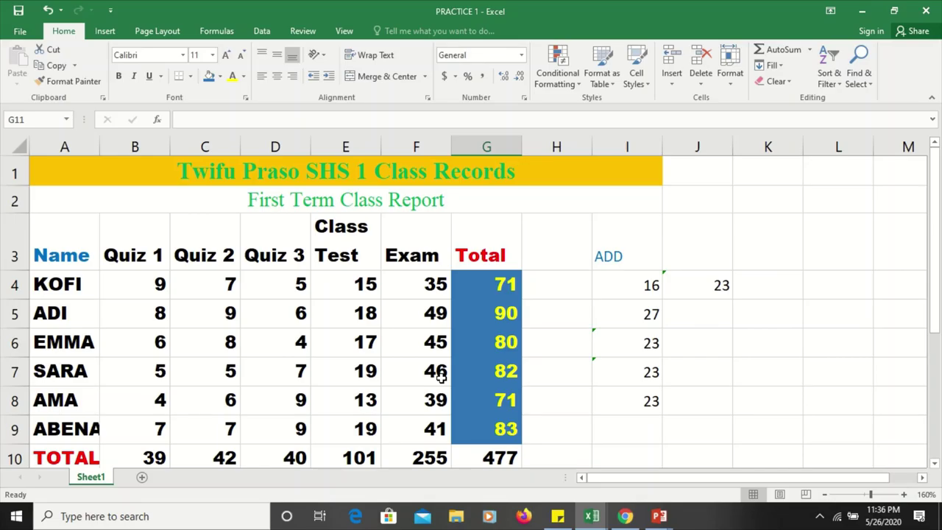
scroll(439, 377, down, 1)
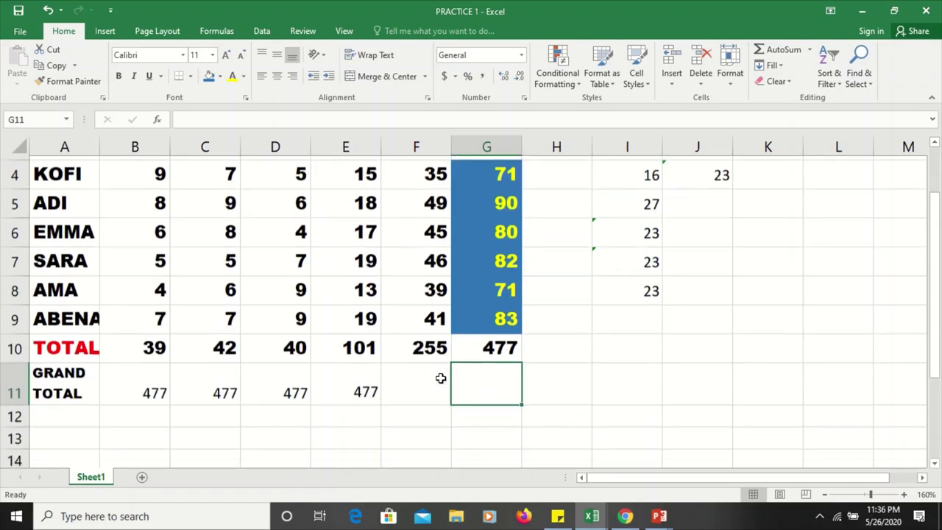
mouse_move(442, 3)
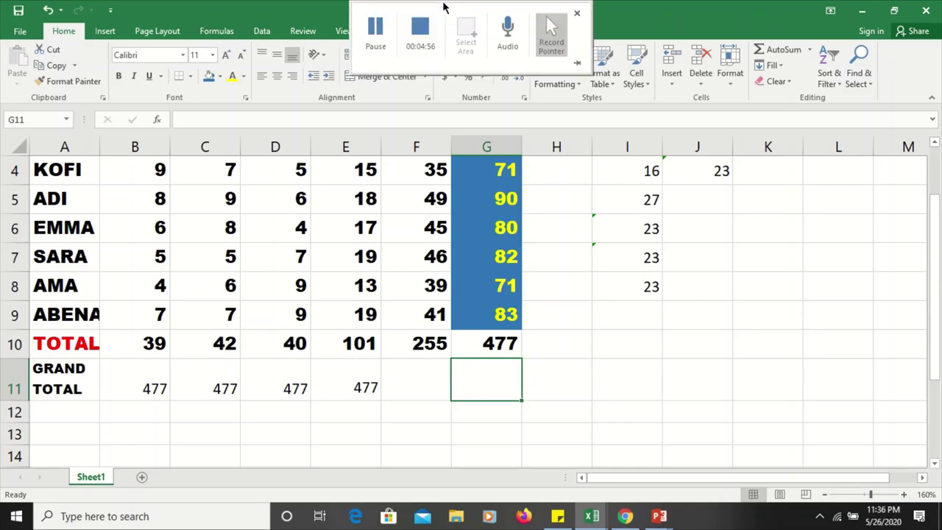